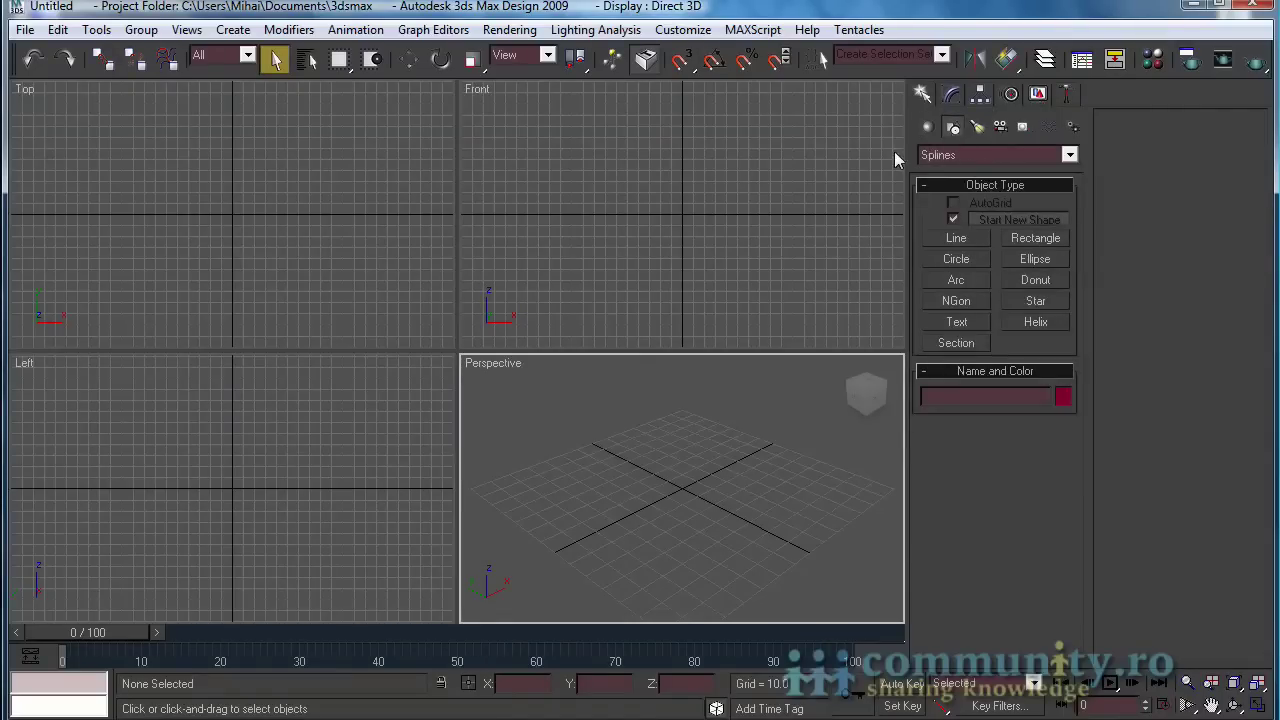
- Draw an open Line profile of a glass's base, wall and flared rim in the Front view, starting and ending on the vertical axis
left_click(865, 152)
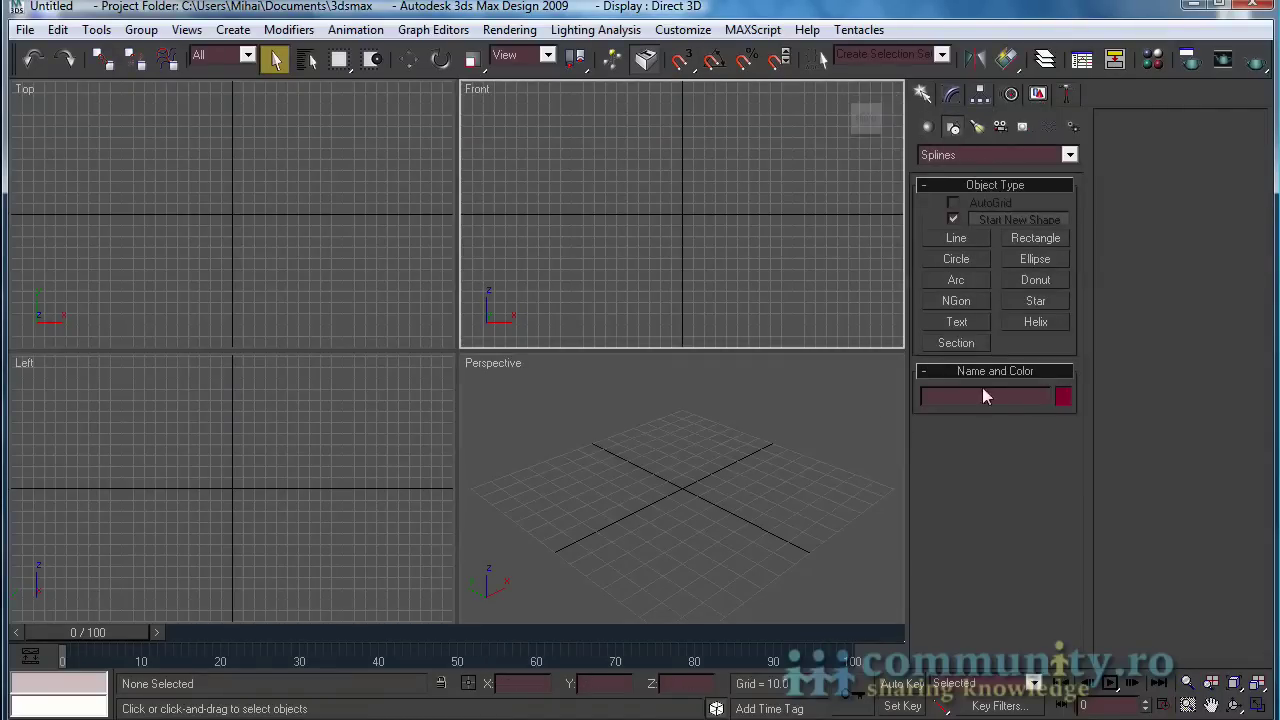
left_click(1262, 704)
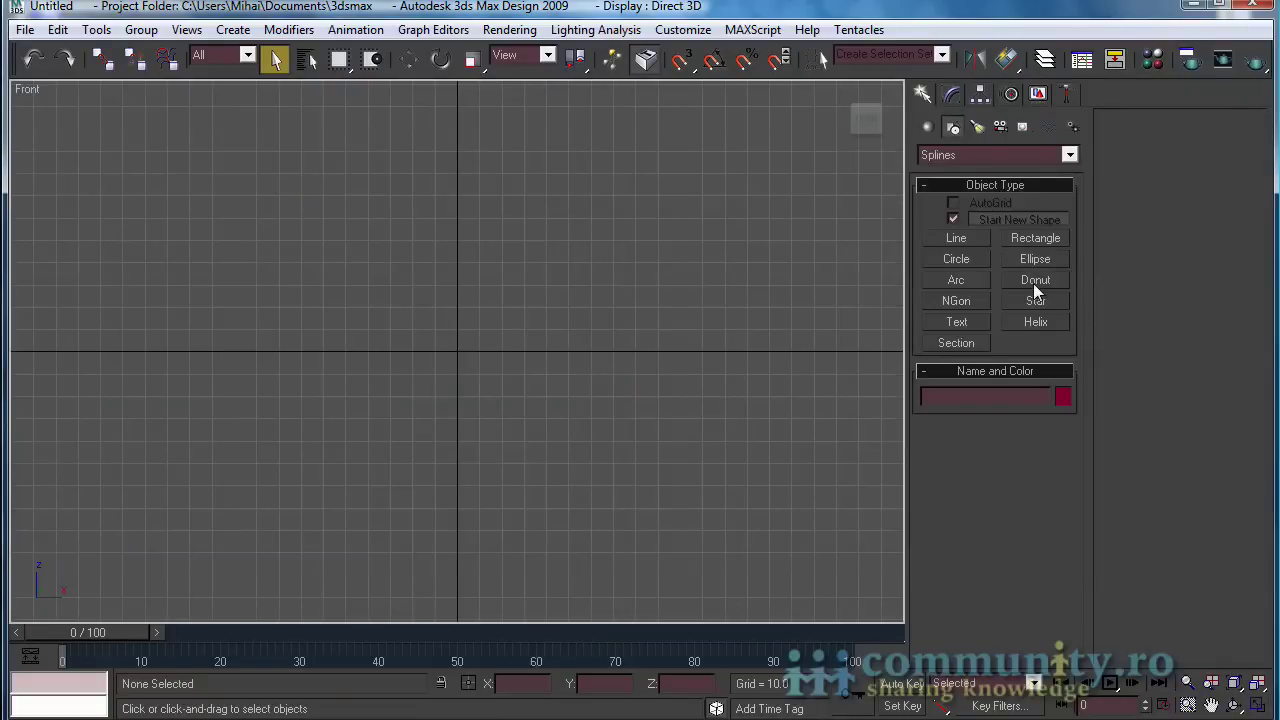
left_click(962, 239)
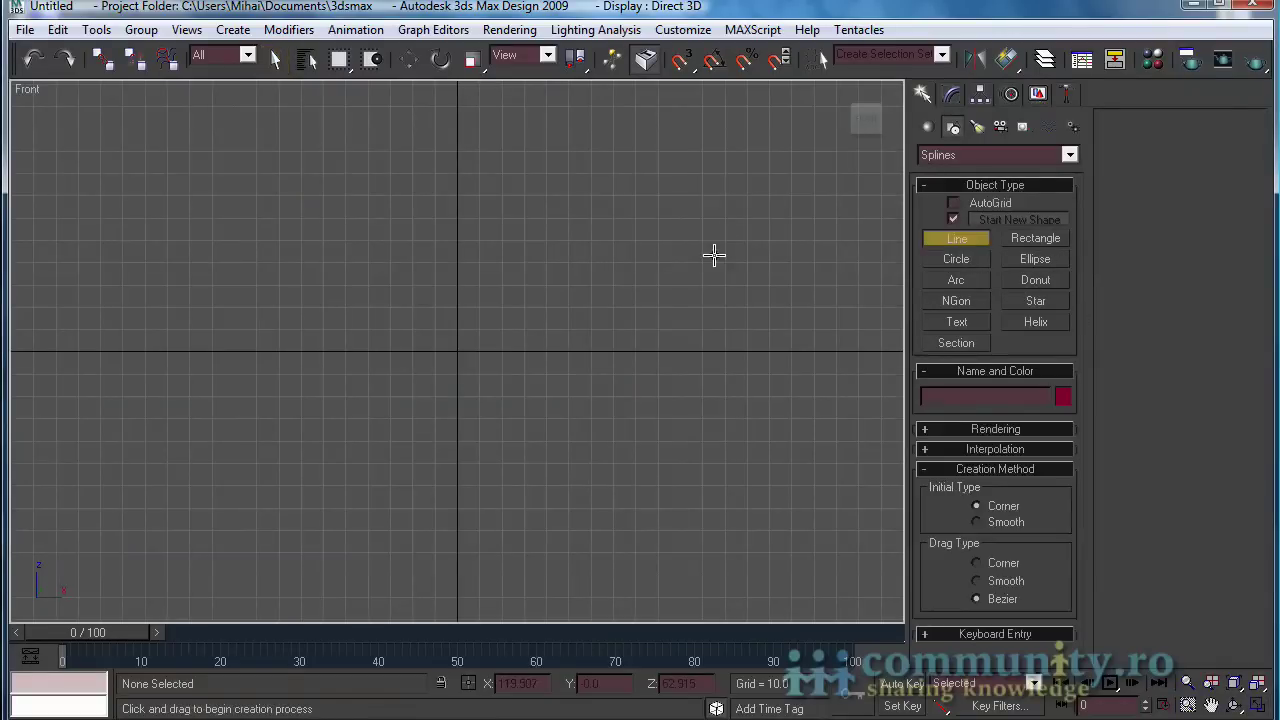
left_click(458, 418)
left_click(524, 418)
left_click(556, 311)
left_click(566, 222)
left_click(582, 211)
left_click(570, 236)
left_click(562, 329)
left_click(530, 432)
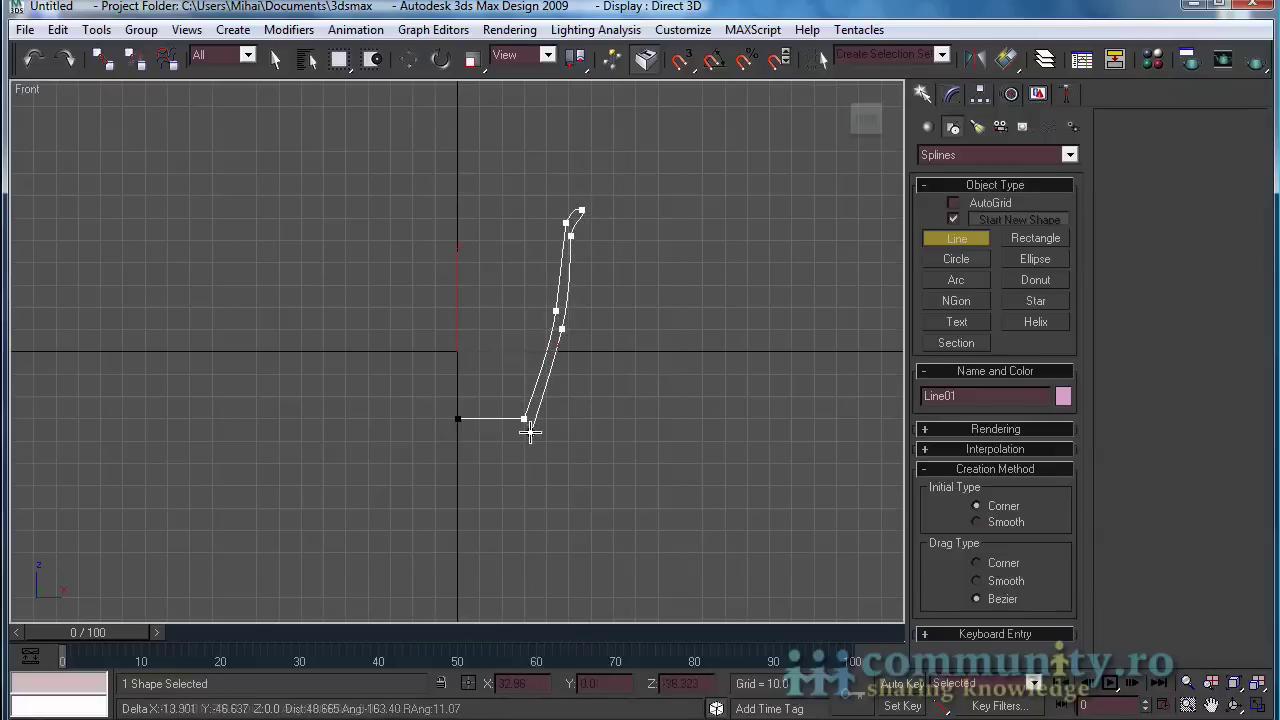
left_click(458, 432)
right_click(458, 432)
right_click(458, 432)
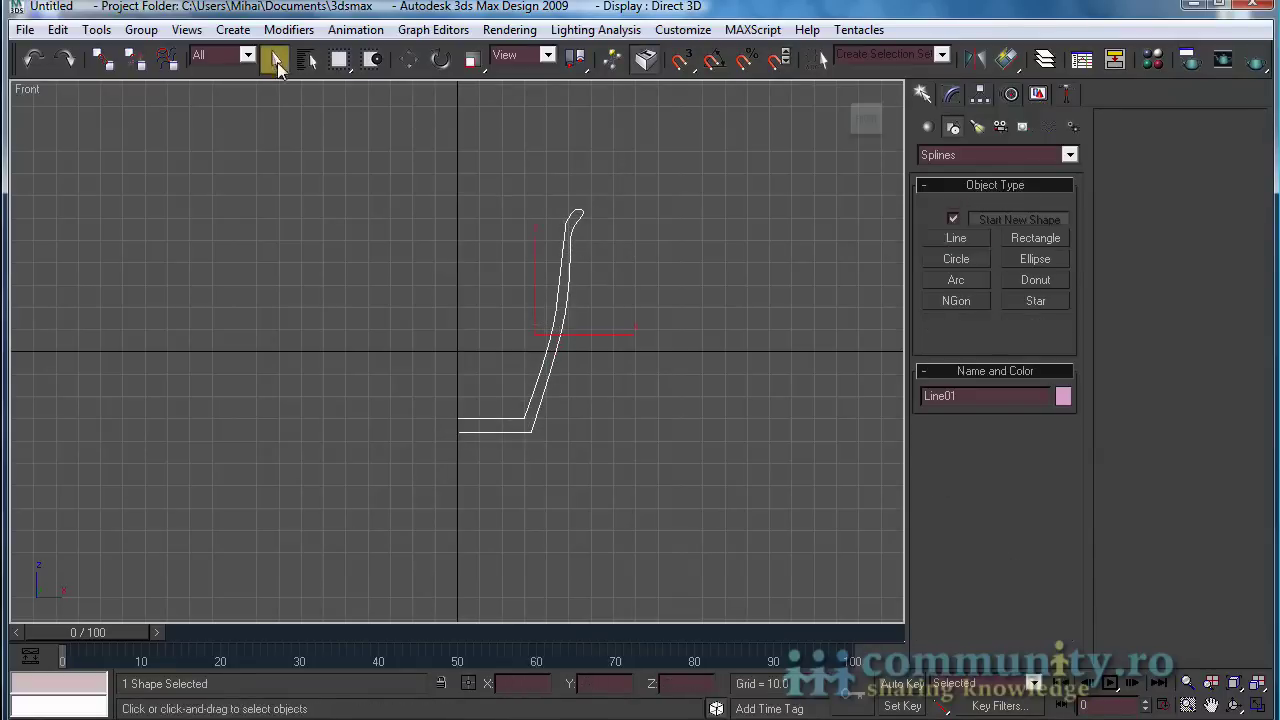
- Apply a Lathe modifier to the glass profile and align its revolution axis to Min
left_click(952, 96)
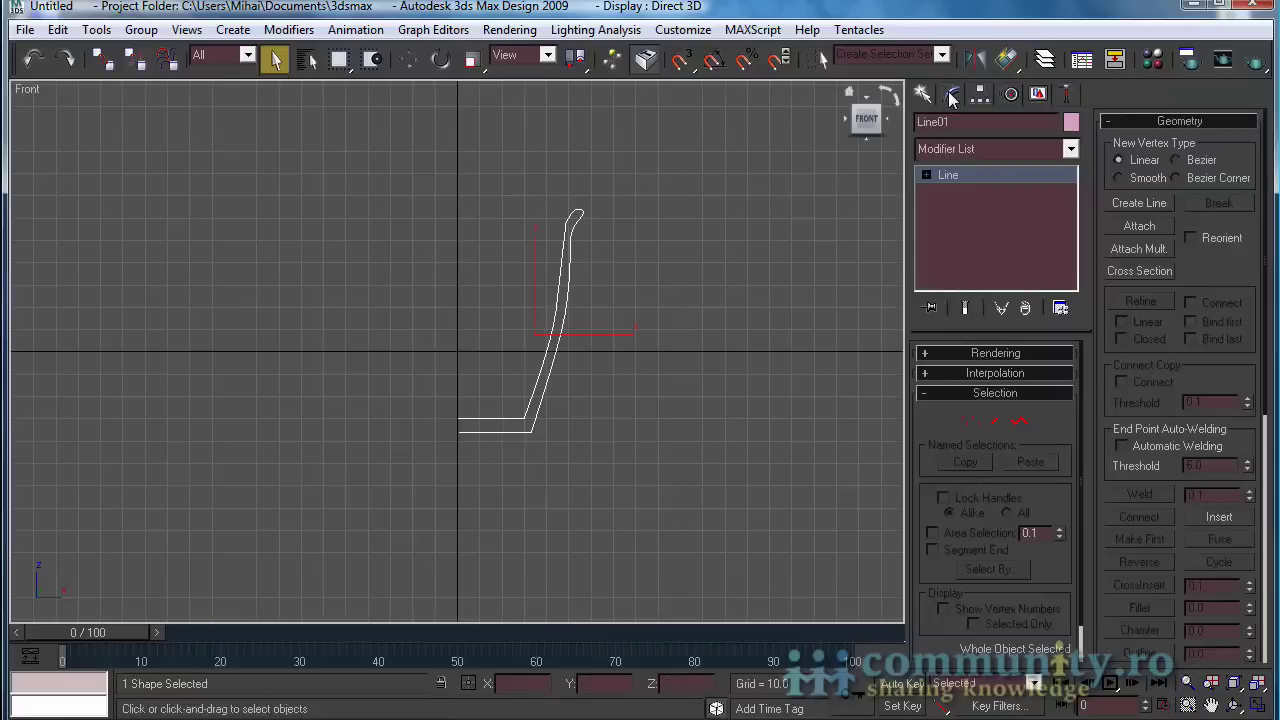
left_click(1071, 149)
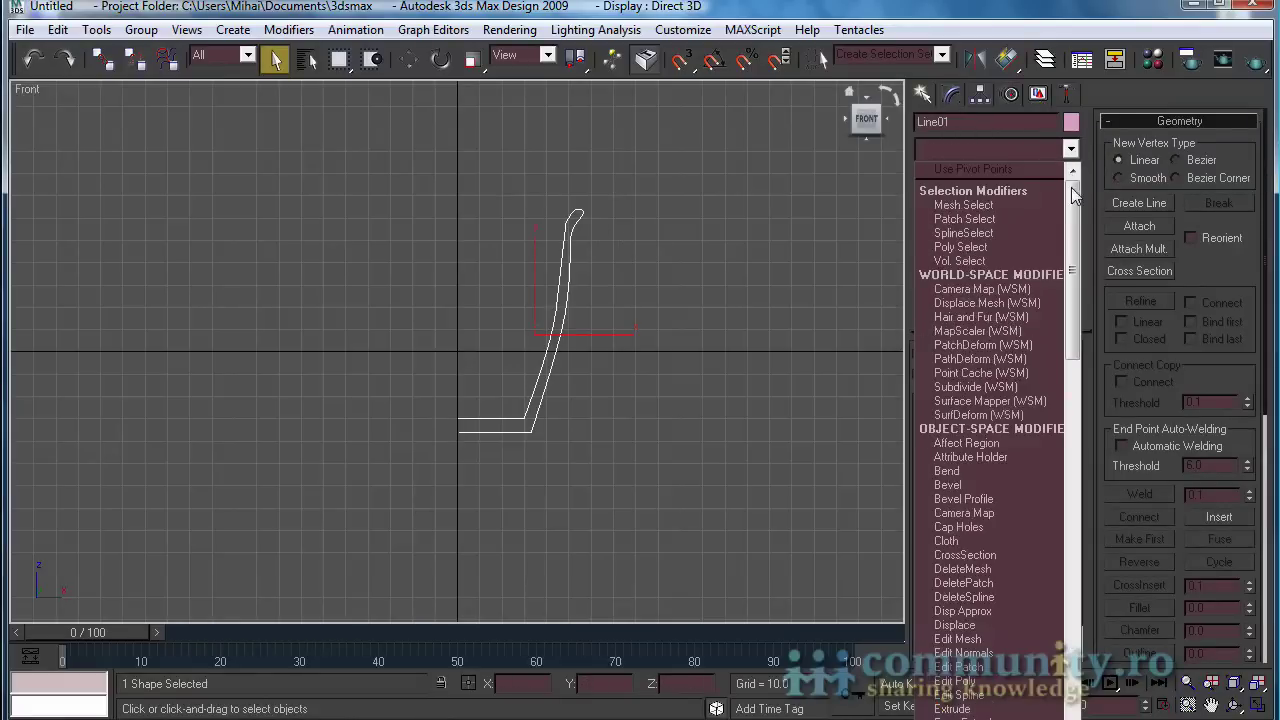
left_click_drag(1074, 210, 1068, 284)
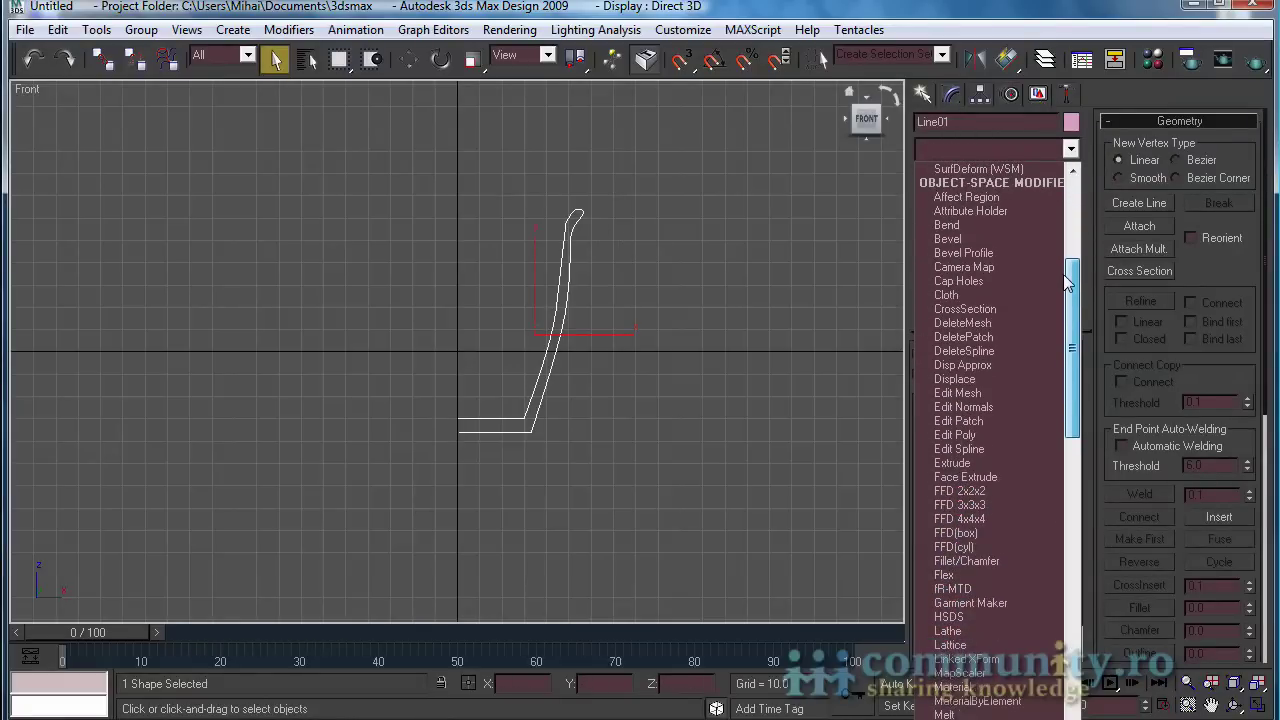
left_click(947, 632)
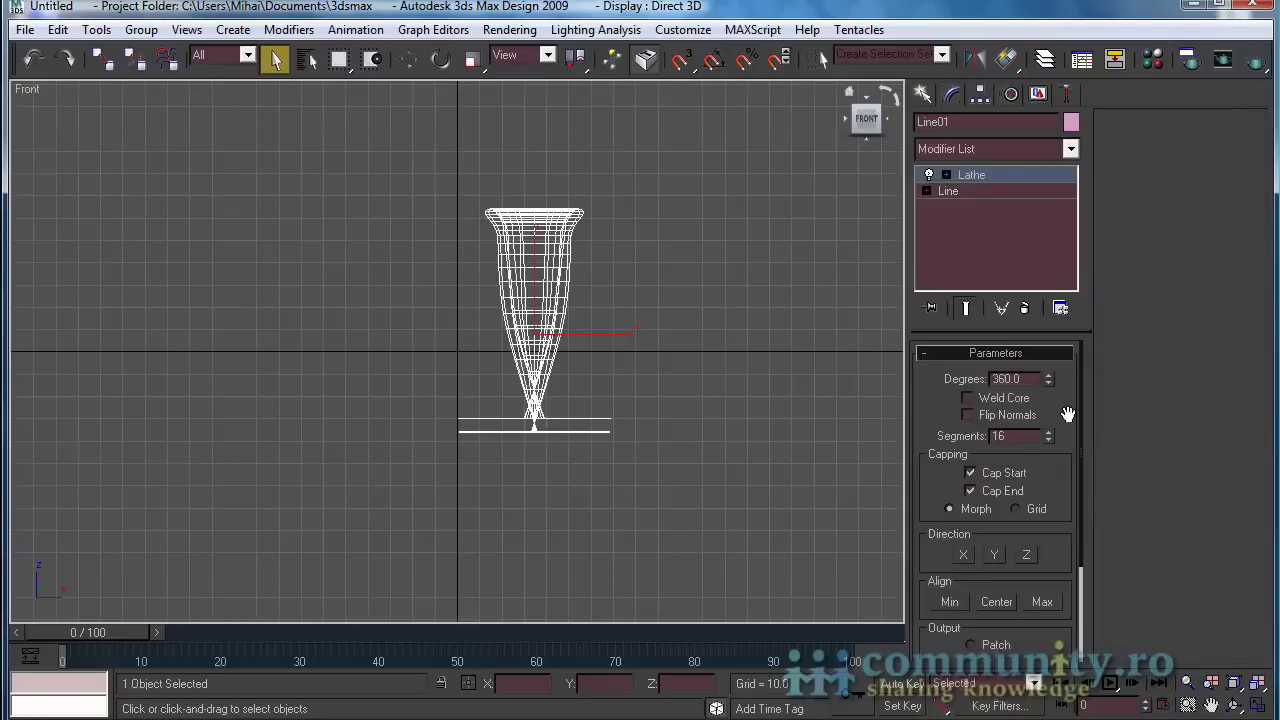
scroll(1059, 414, "down", 3)
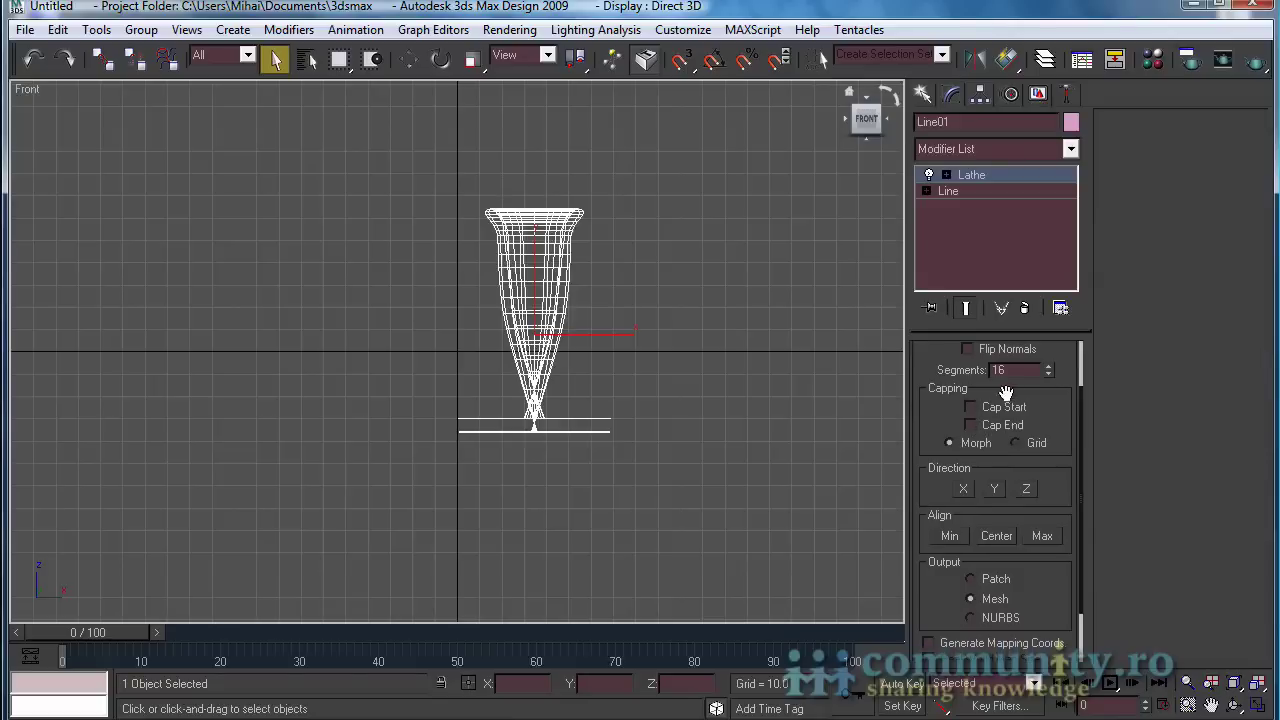
scroll(1080, 441, "down", 1)
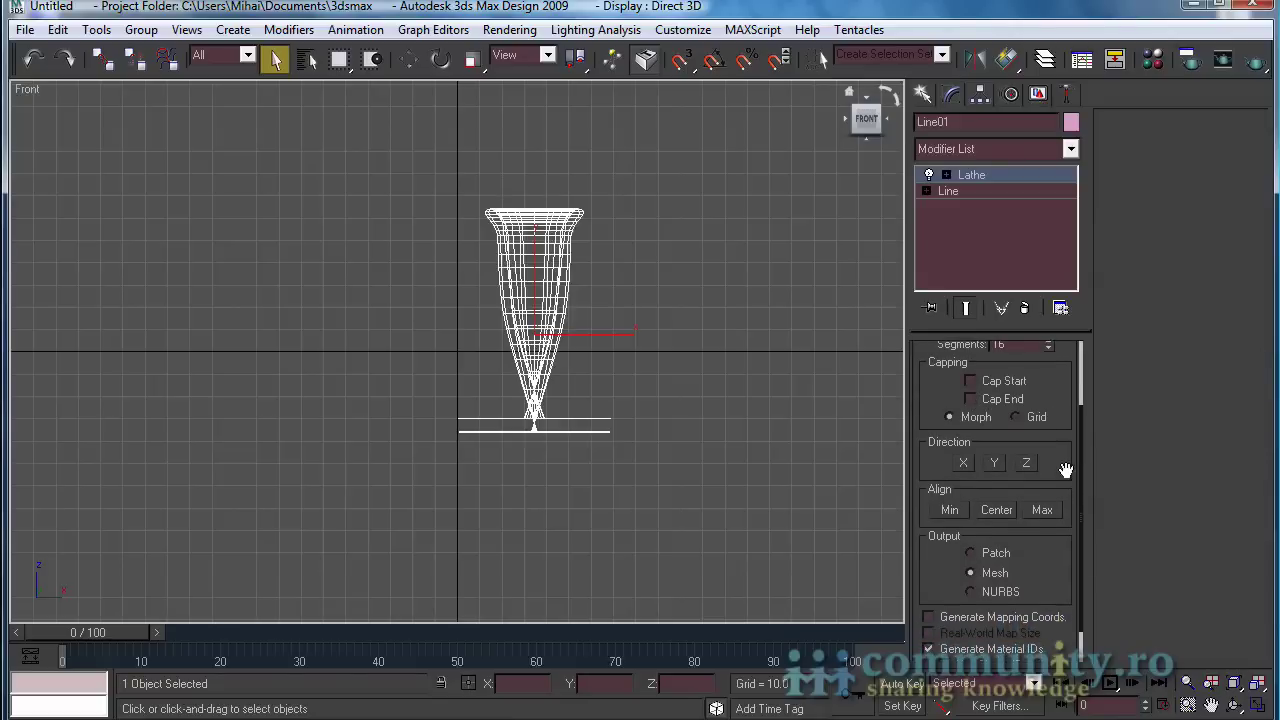
left_click(949, 510)
- Enable Weld Core and Flip Normals on the Lathe and set its segments to 32
scroll(1060, 515, "up", 1)
left_click_drag(1060, 515, 1060, 573)
left_click(1257, 683)
left_click(1257, 705)
left_click(1257, 683)
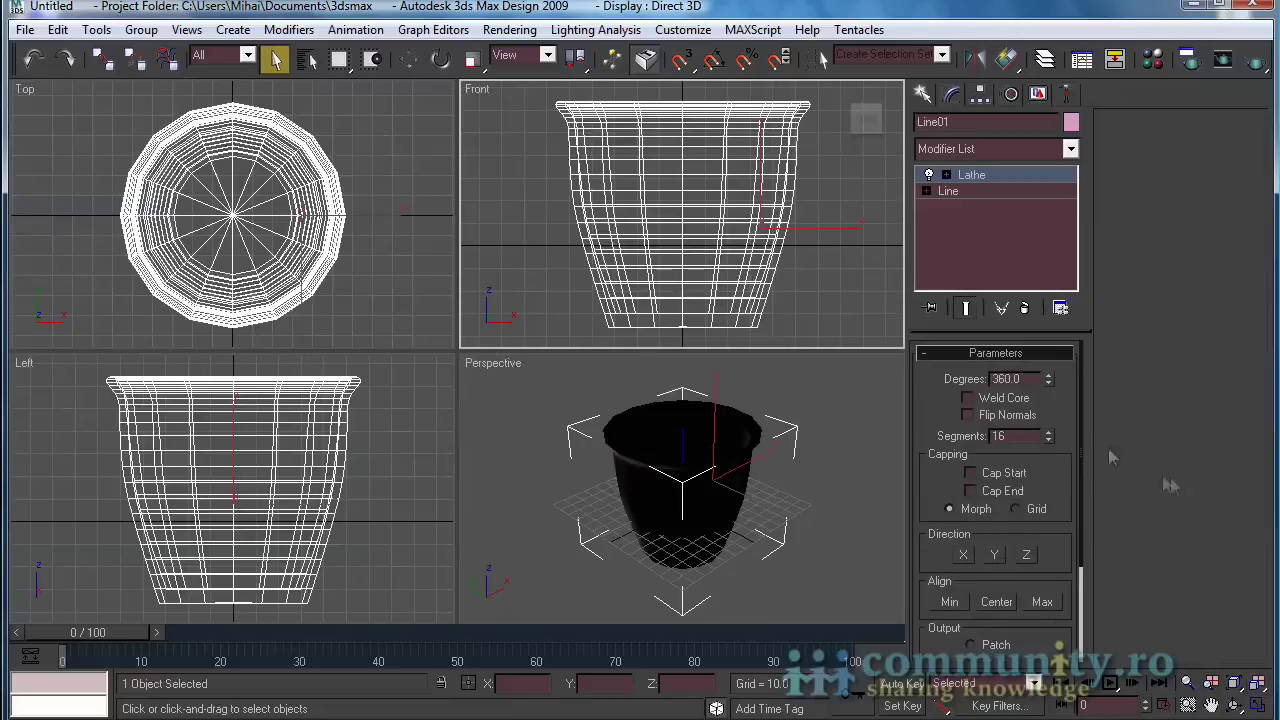
left_click(967, 415)
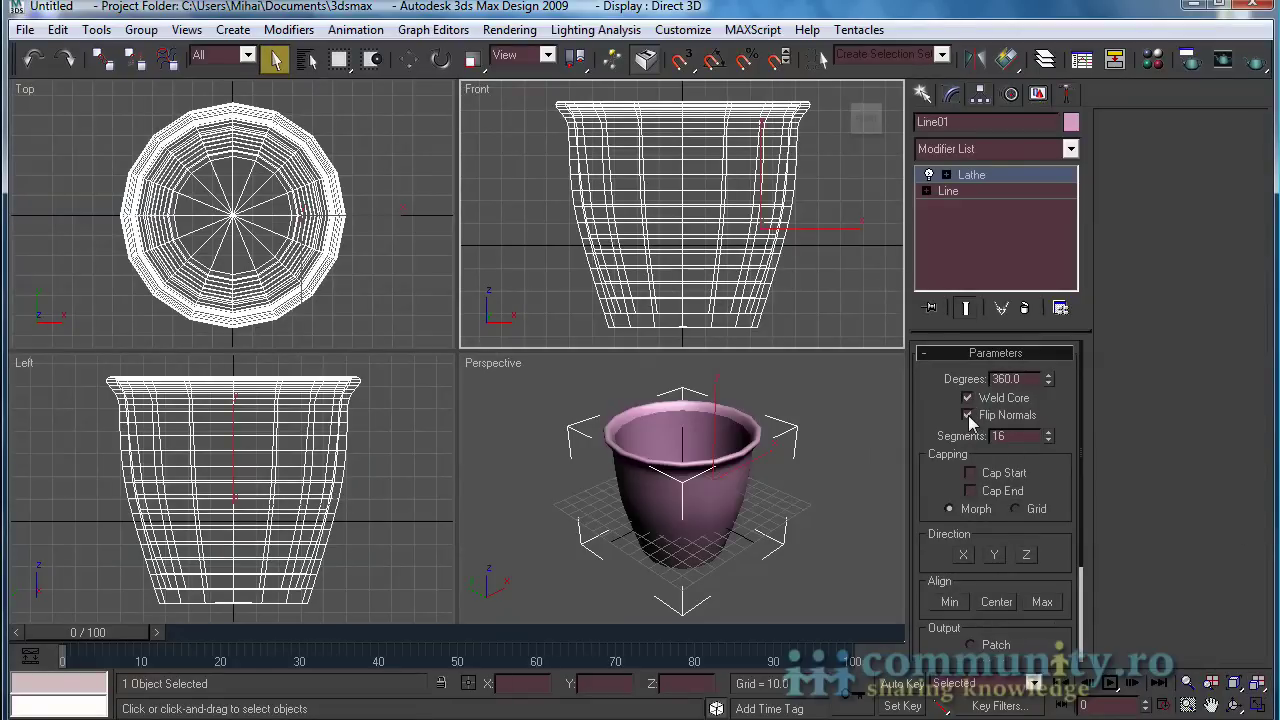
type("32")
key("Return")
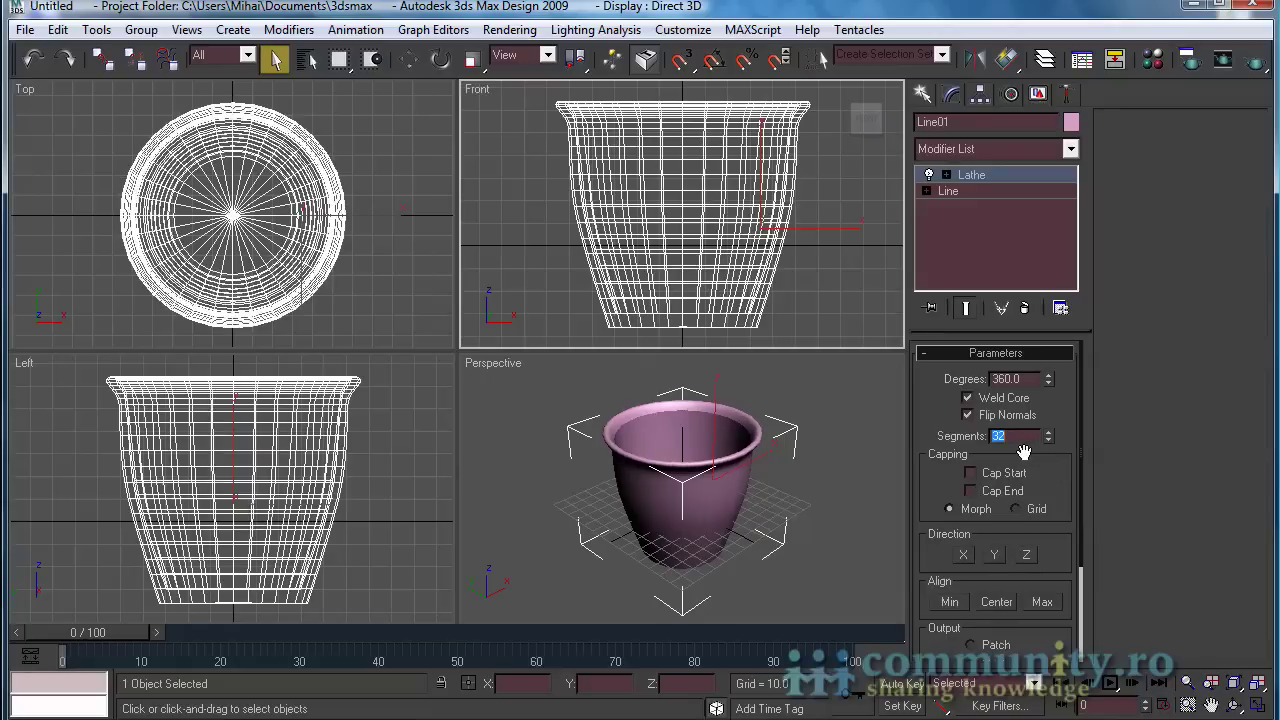
left_click_drag(1082, 483, 1082, 497)
middle_click_drag(735, 487, 726, 544, "alt")
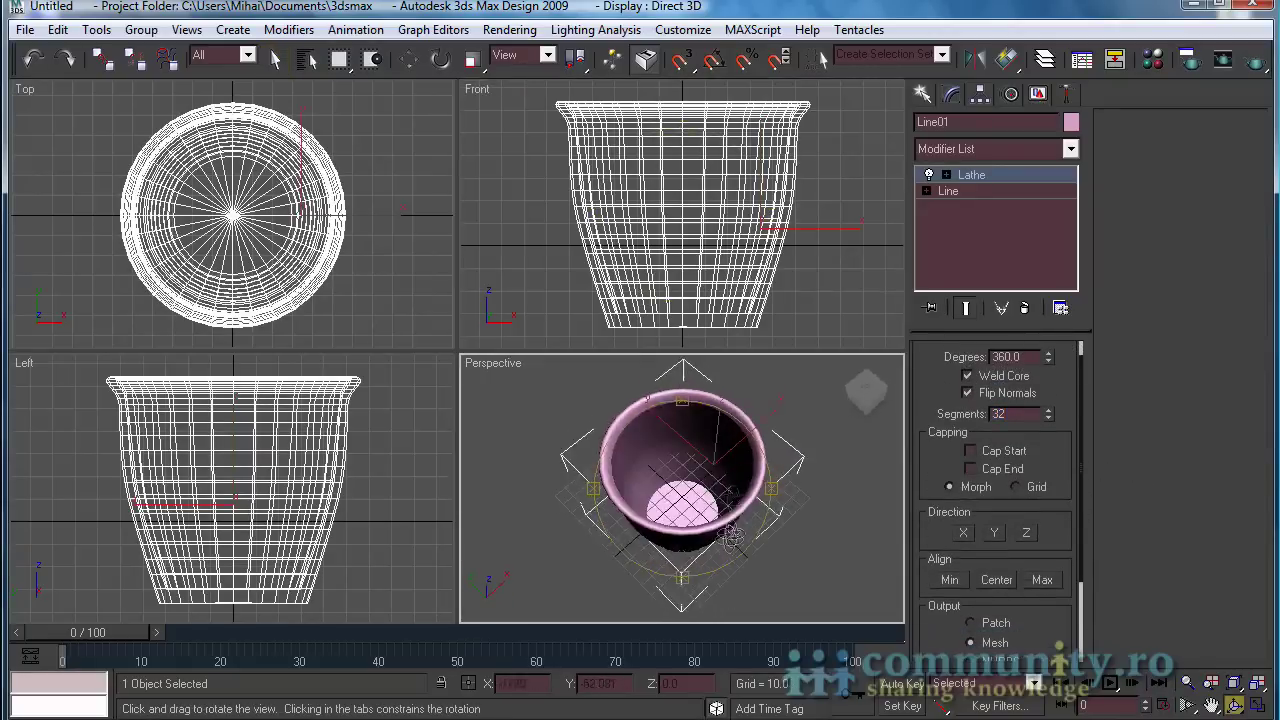
- Collapse the lathed object's whole modifier stack and rename the object glass
right_click(1029, 173)
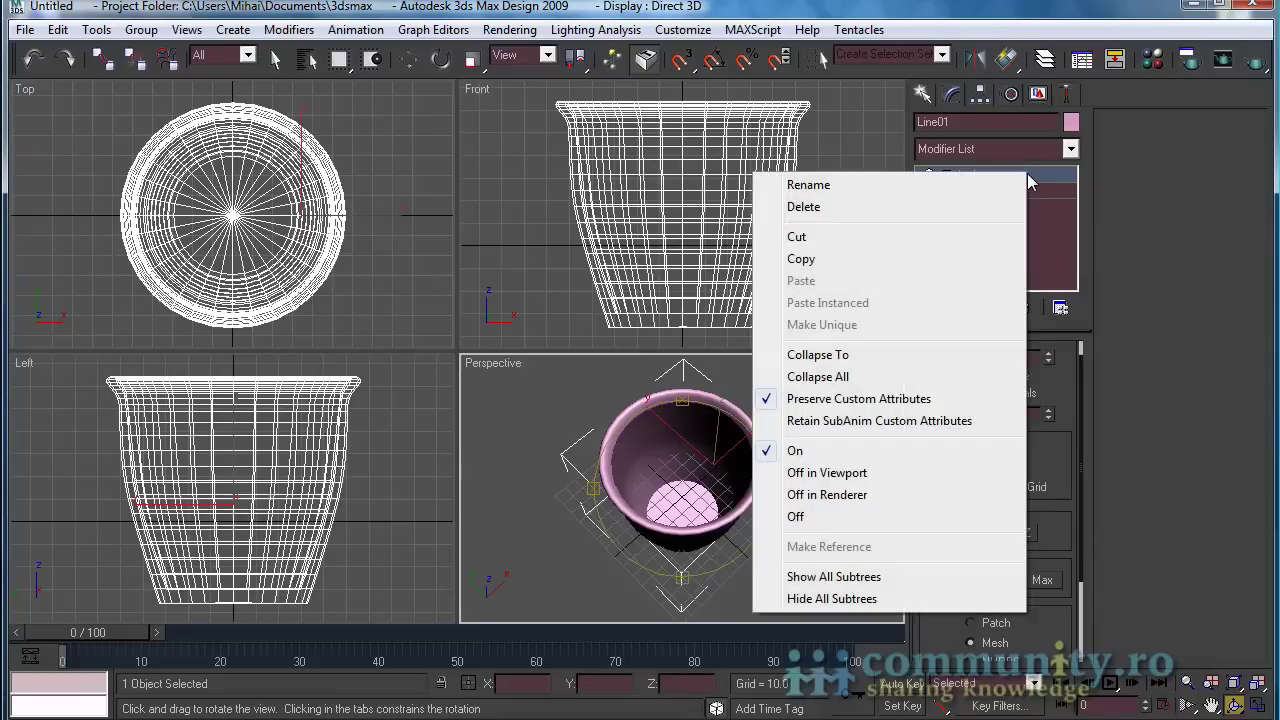
left_click(906, 377)
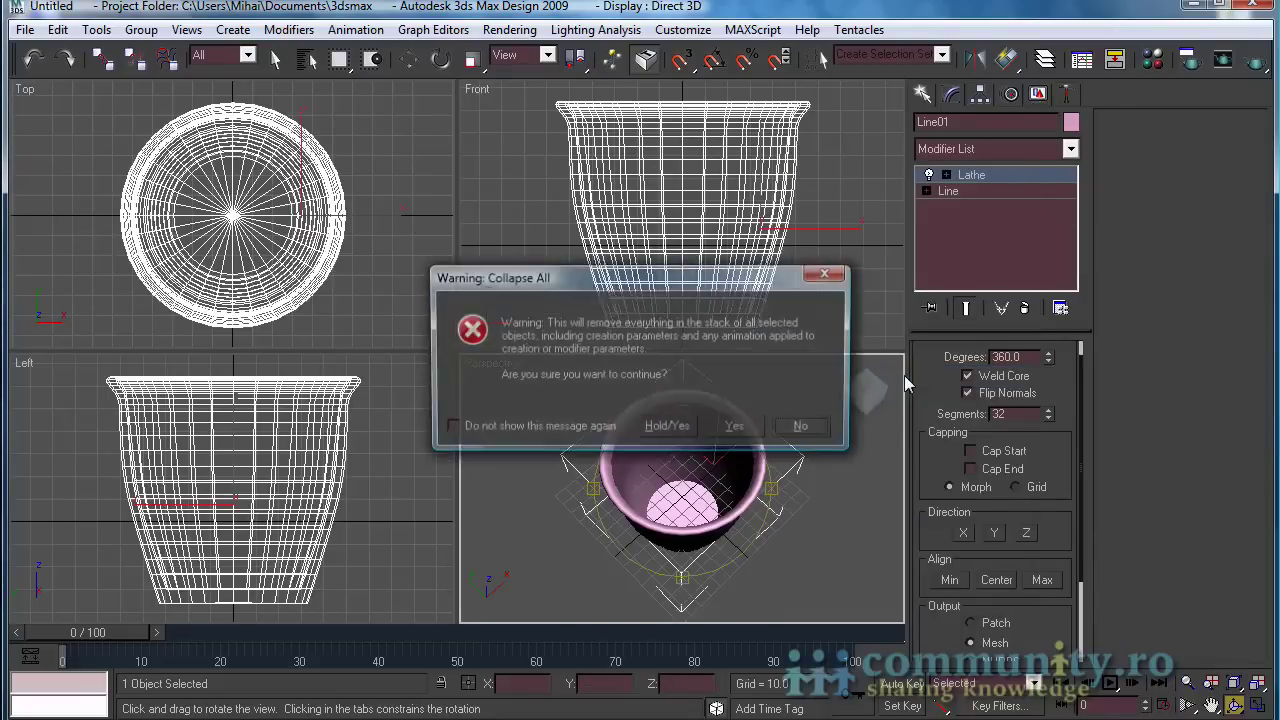
left_click(735, 427)
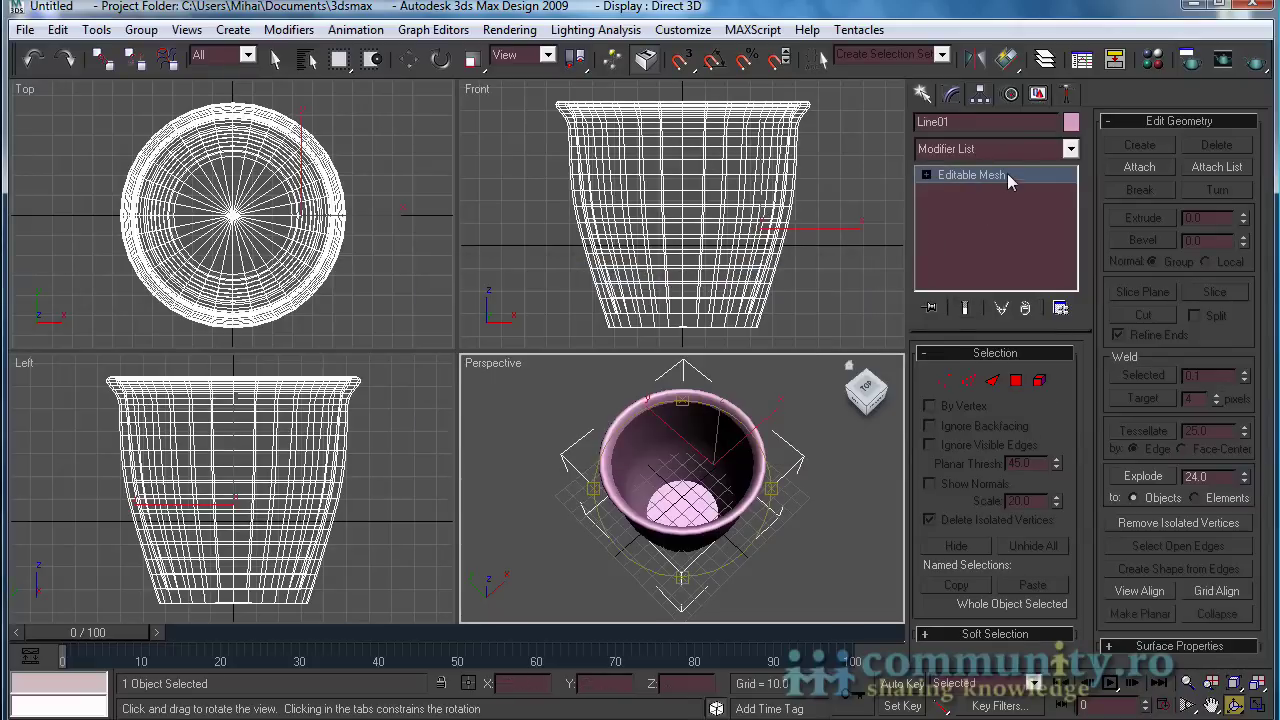
left_click_drag(981, 122, 893, 116)
type("g")
- Scale the glass down uniformly and move it so its base rests on the grid at the origin
left_click(472, 58)
left_click_drag(312, 198, 337, 284)
left_click_drag(246, 440, 234, 391)
left_click_drag(271, 476, 266, 558)
key("w")
right_click(813, 172)
left_click_drag(790, 198, 740, 166)
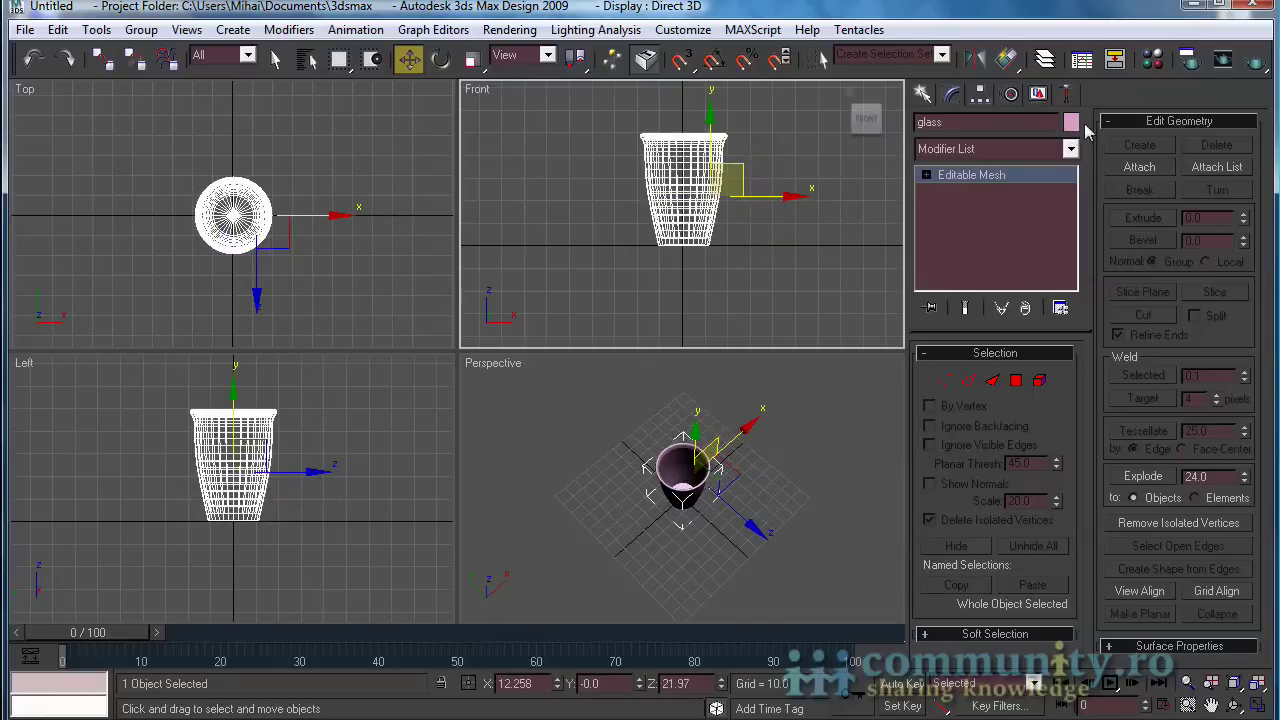
- Center the glass's pivot to the object and raise the glass slightly to about Z 25.4
left_click(980, 94)
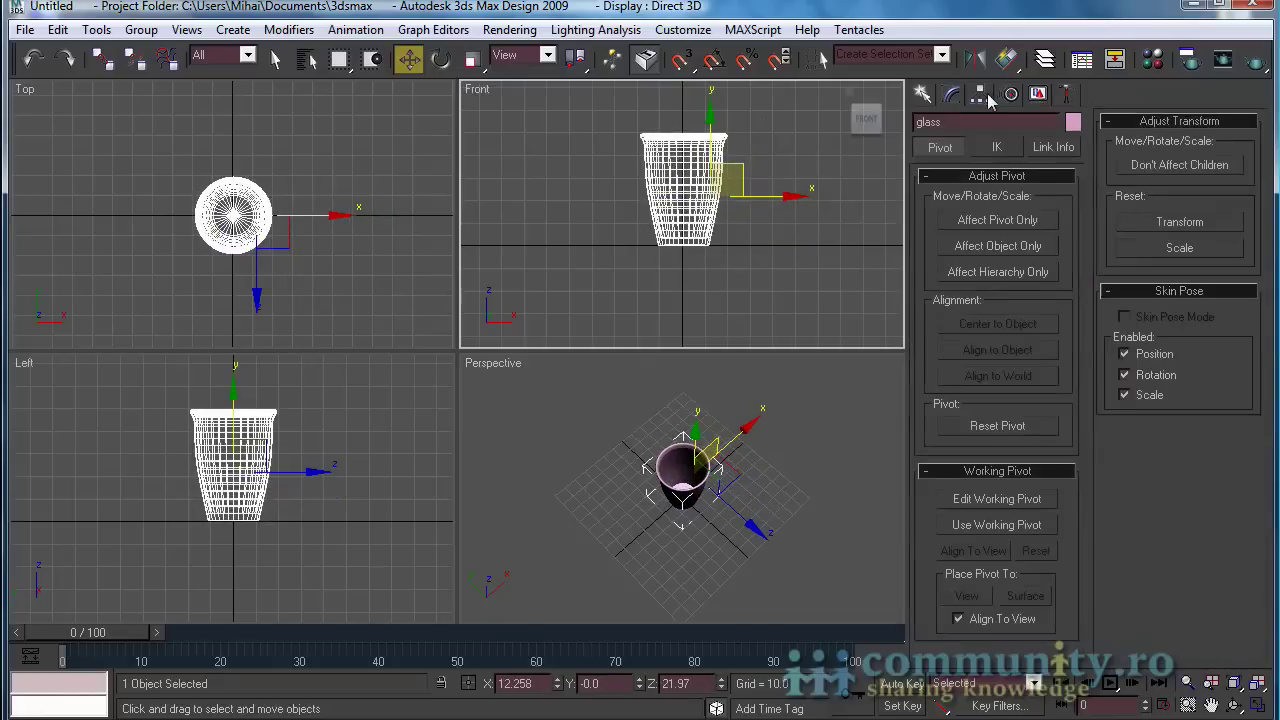
left_click(1011, 221)
left_click(1001, 323)
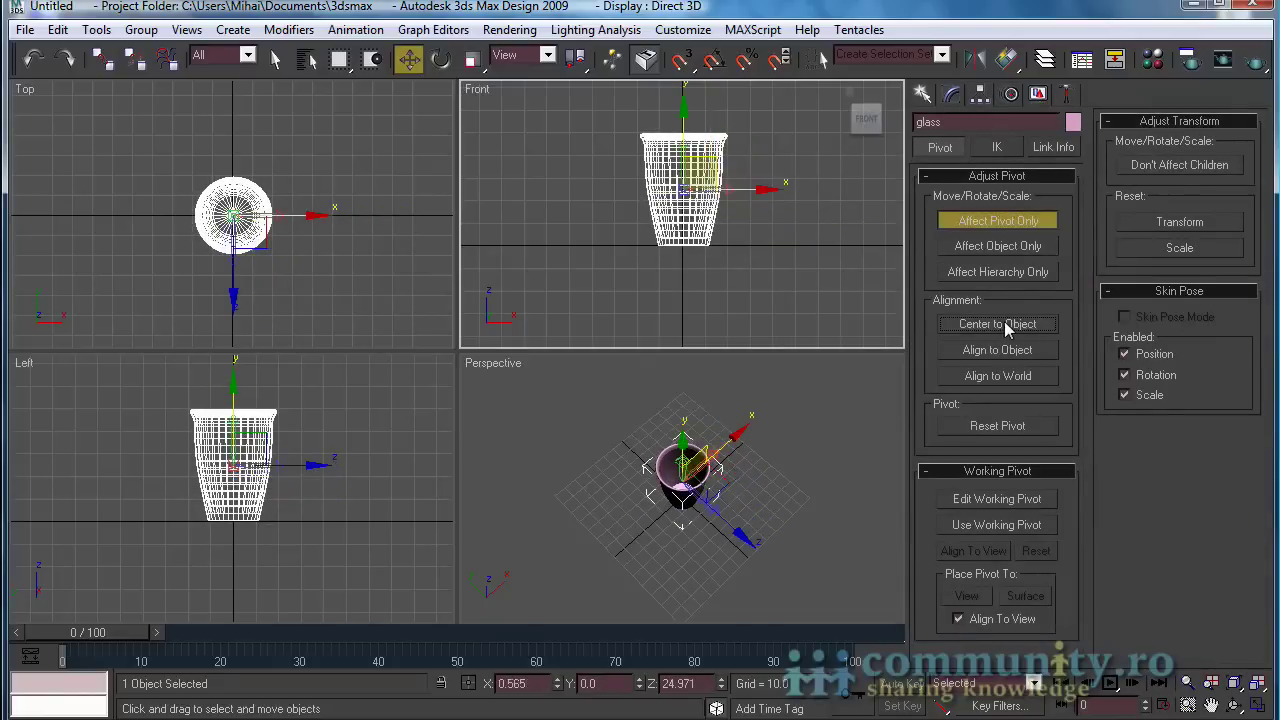
left_click(993, 226)
left_click(952, 94)
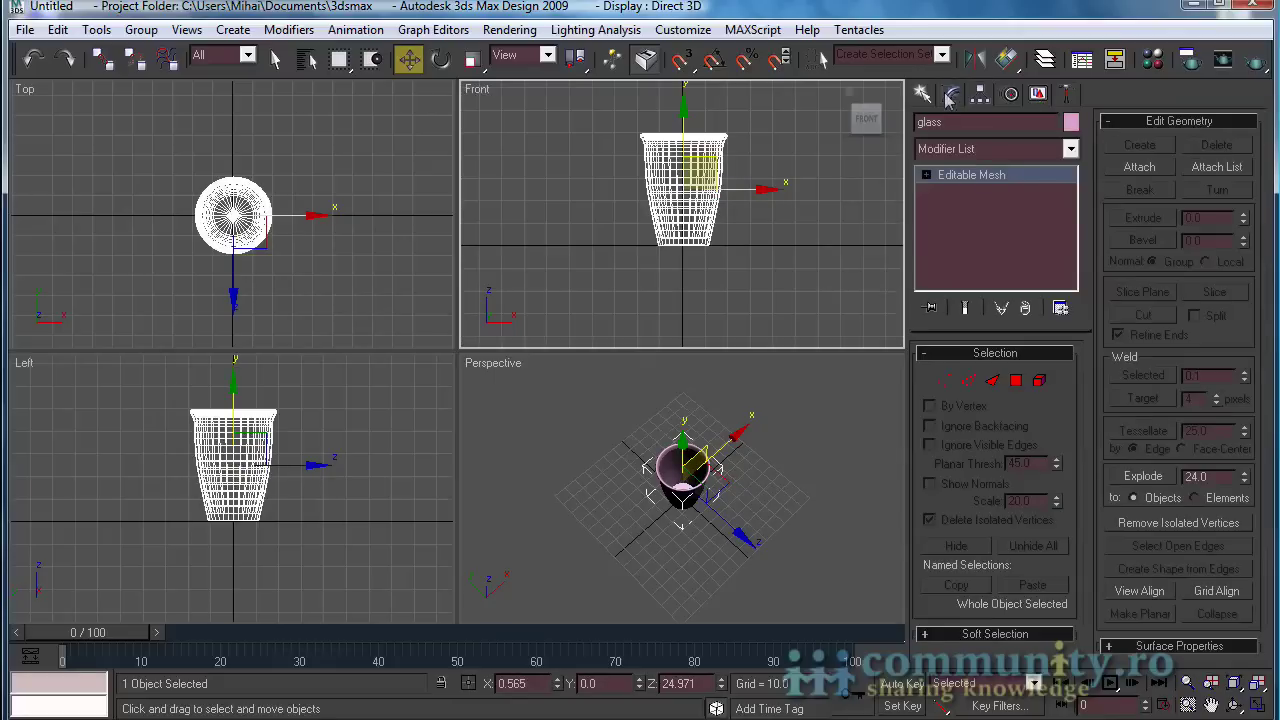
left_click_drag(684, 120, 685, 123)
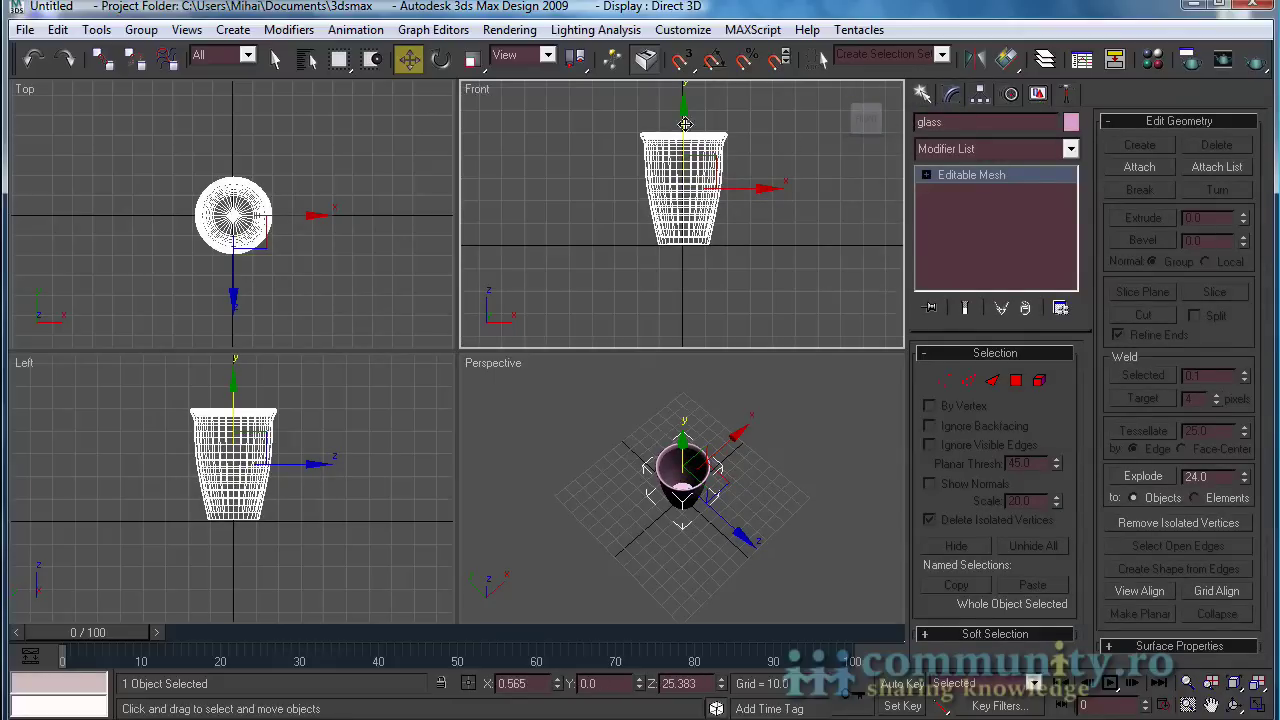
- Create a small cylinder with a radius of about 6 beside the glass in the Perspective view
left_click(819, 455)
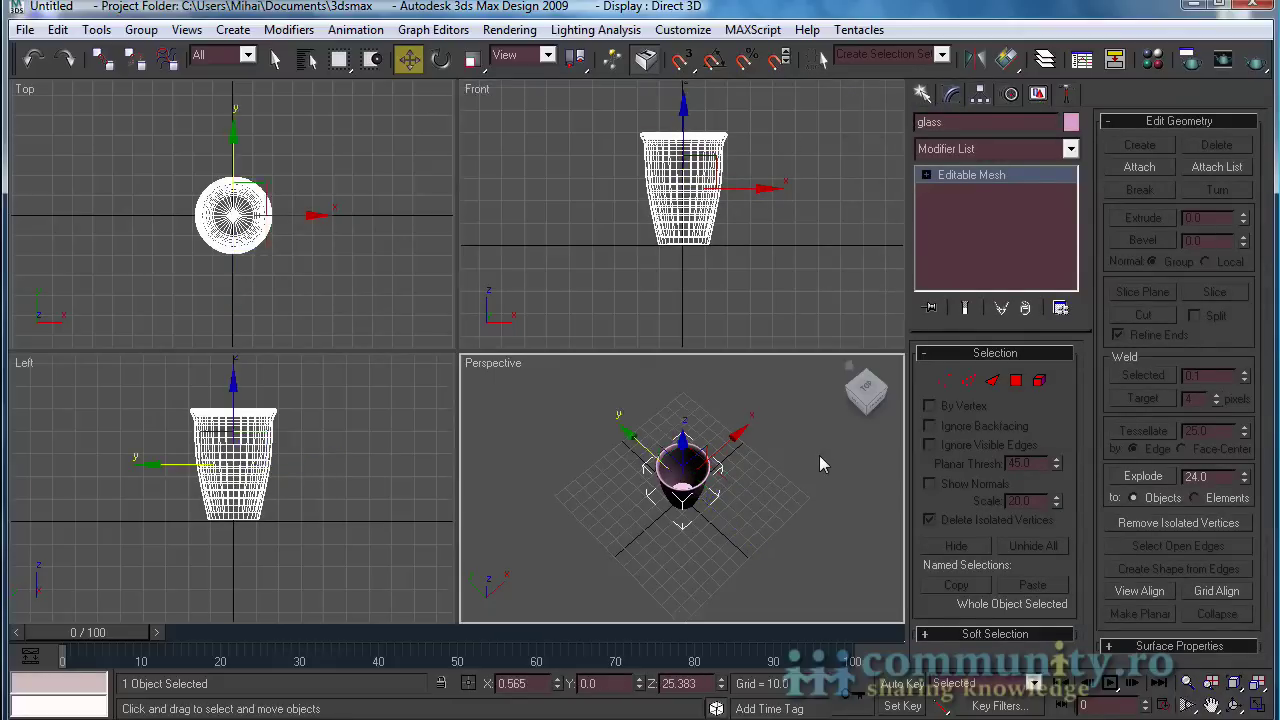
left_click(925, 94)
left_click(928, 126)
left_click(957, 264)
left_click_drag(726, 520, 728, 527)
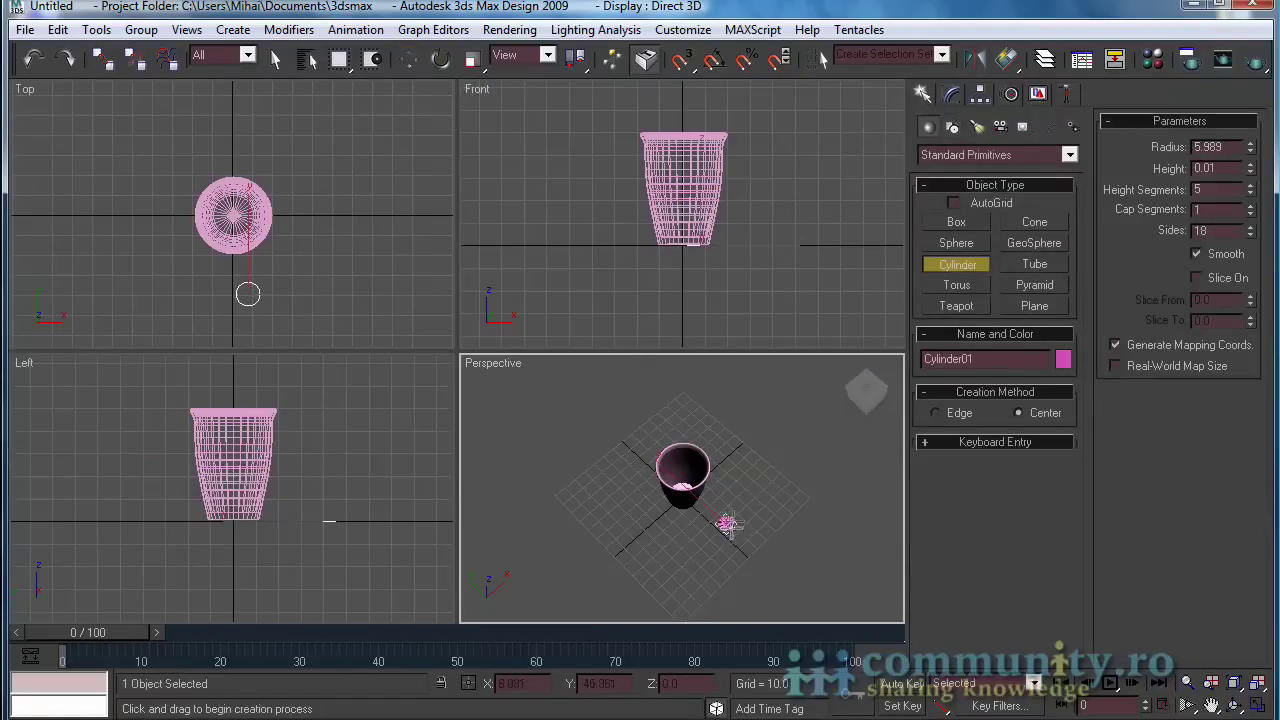
left_click(732, 505)
left_click(275, 60)
- Add Edit Poly to the cylinder, delete all polygons except the bottom cap, and scale that cap to about 82%
left_click(952, 94)
left_click(1070, 149)
left_click_drag(1072, 200, 1088, 252)
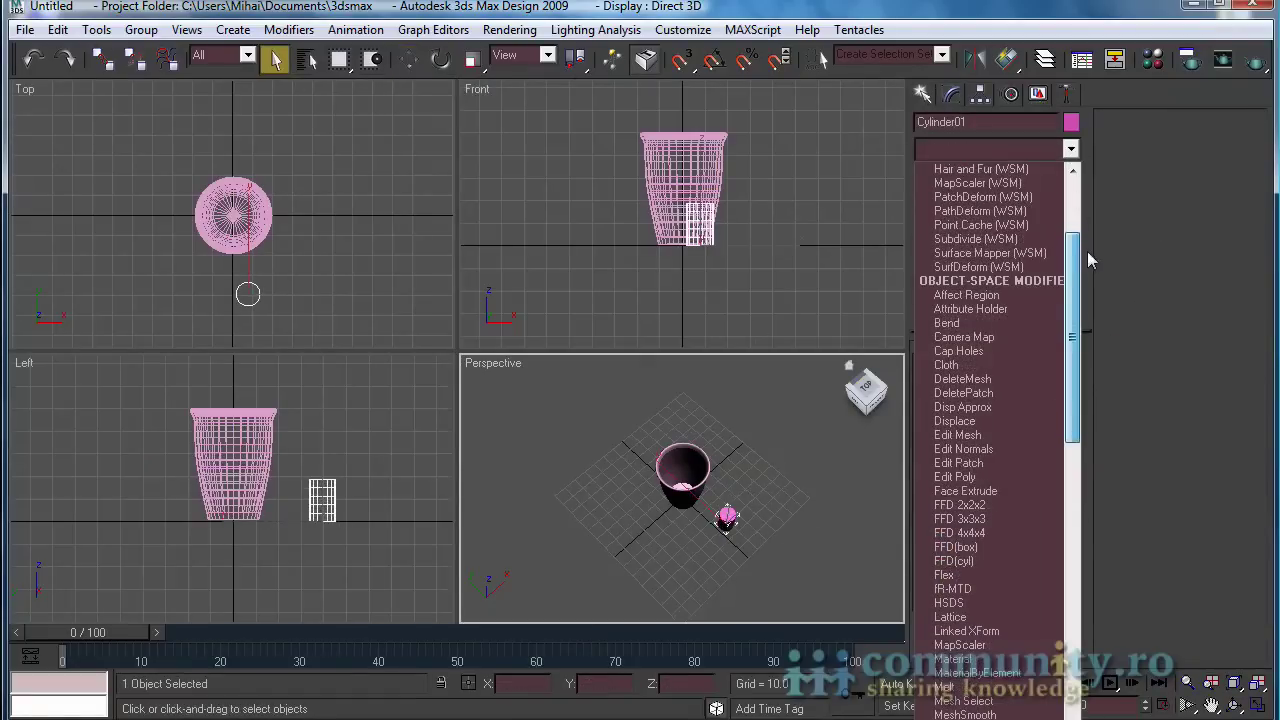
left_click(955, 477)
left_click(1200, 143)
left_click(310, 515)
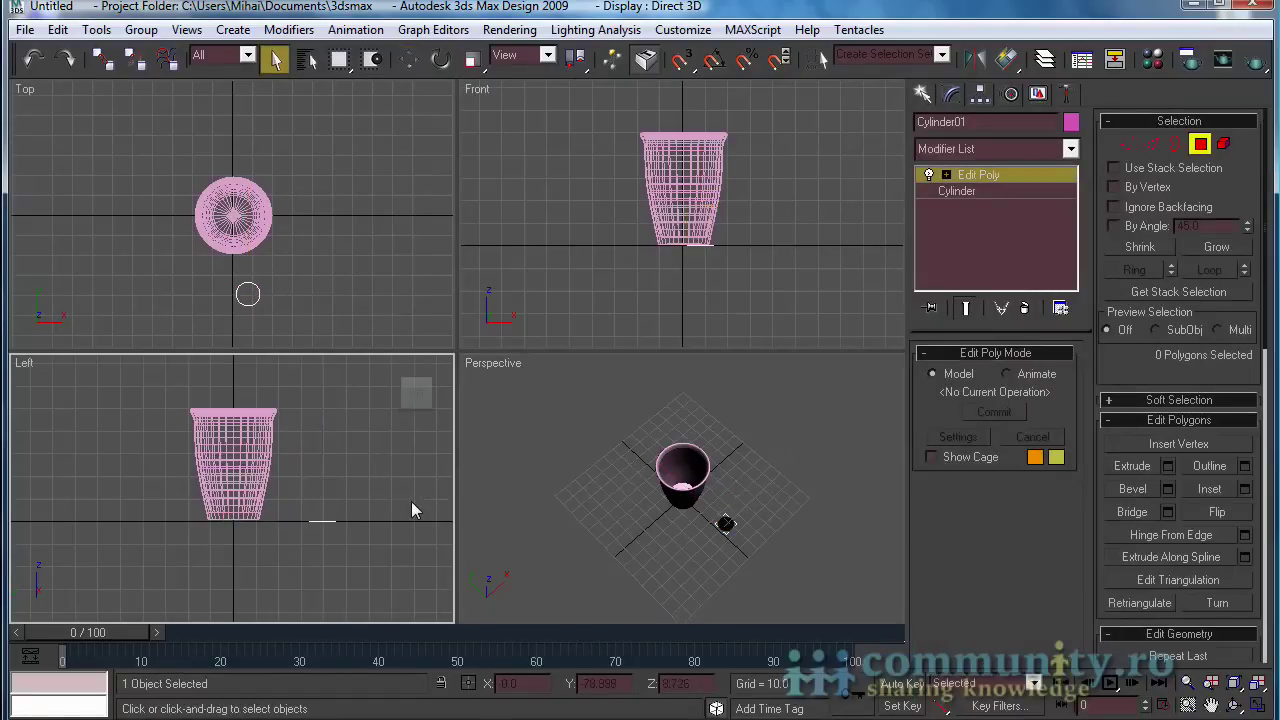
left_click(473, 58)
left_click(325, 500)
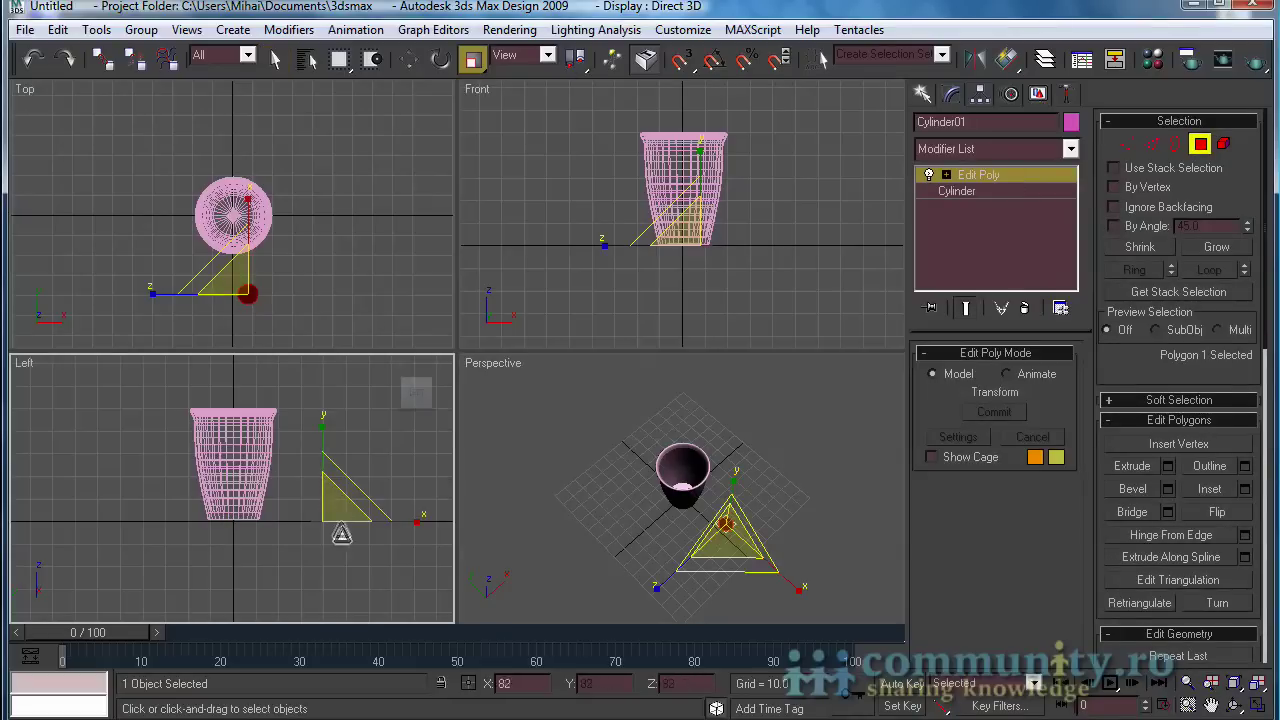
- Move the remaining cap polygon above the glass, slightly outside its rim on the positive X side
left_click(409, 59)
left_click_drag(273, 267, 294, 189)
left_click(249, 294)
left_click_drag(748, 210, 749, 66)
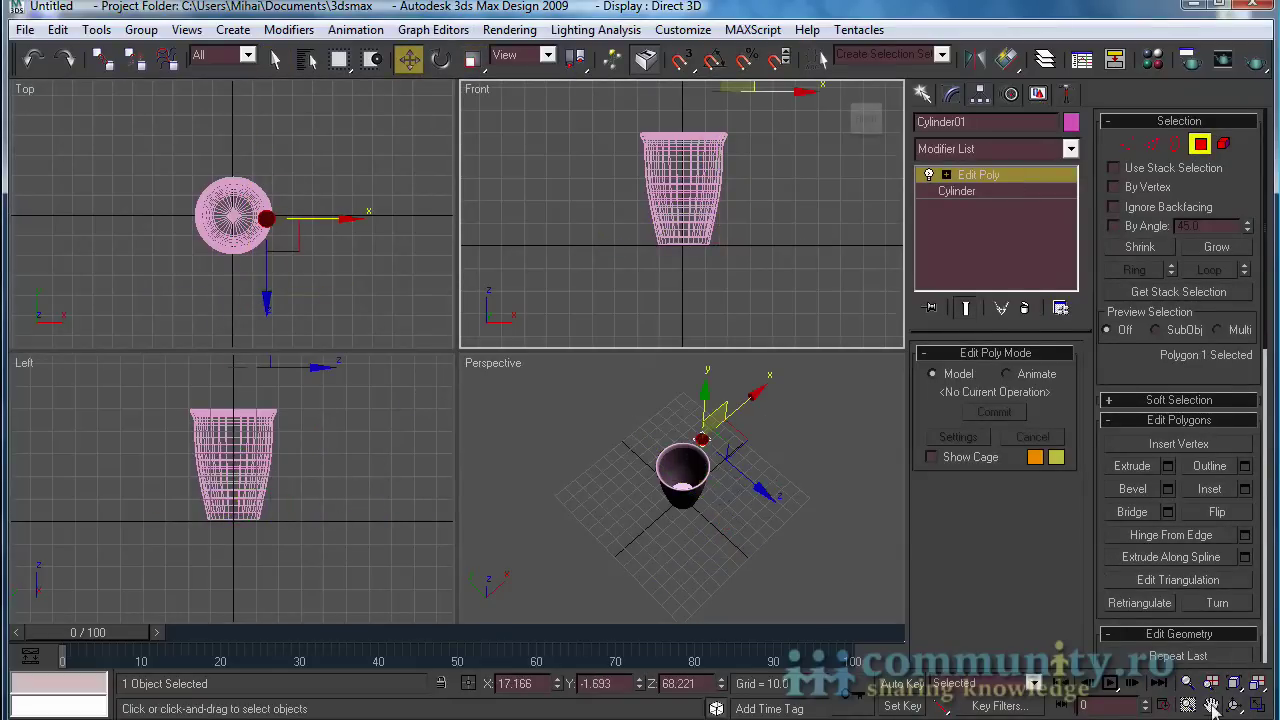
middle_click_drag(745, 92, 725, 205)
left_click_drag(723, 186, 739, 135)
- Rotate the cap polygon in the Front view so it tilts down toward the glass opening
key("e")
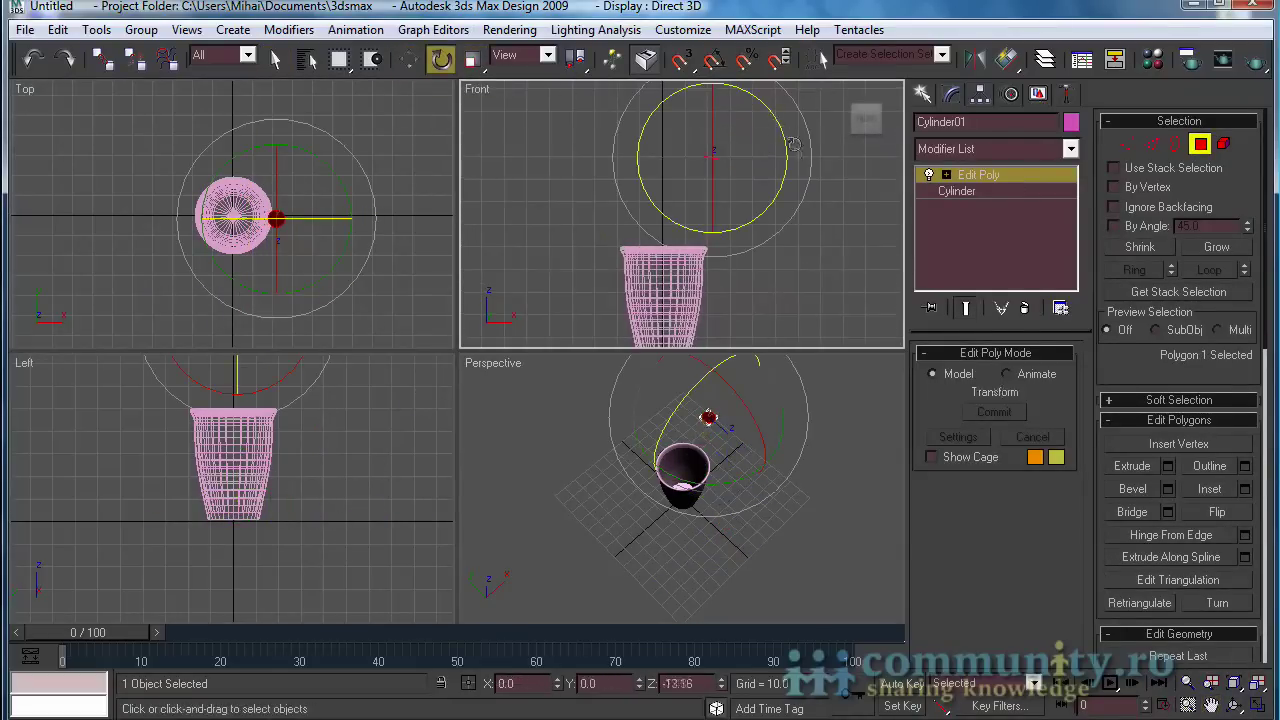
left_click(277, 60)
left_click(1210, 705)
left_click_drag(712, 272, 723, 243)
right_click(723, 243)
left_click(728, 142)
left_click(724, 131)
- Rename the disc object source, collapse its whole modifier stack, and deselect it
left_click_drag(971, 121, 856, 120)
type("source")
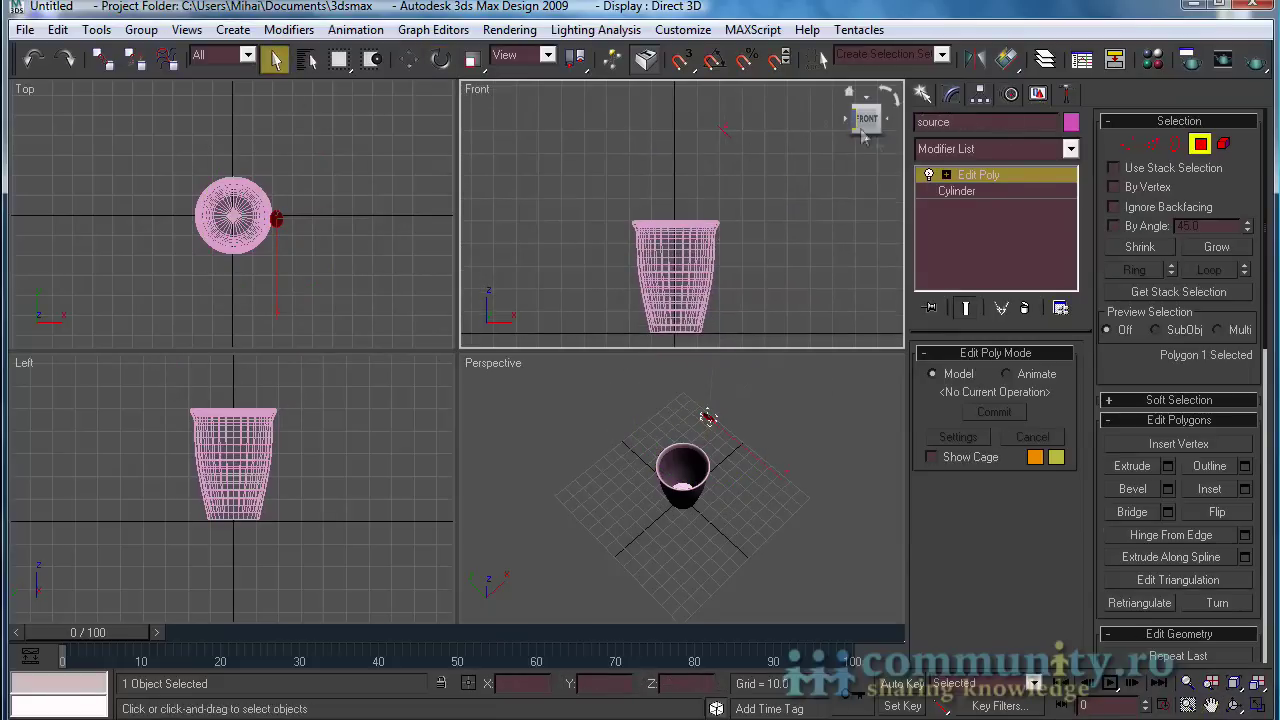
right_click(1011, 175)
left_click(1060, 375)
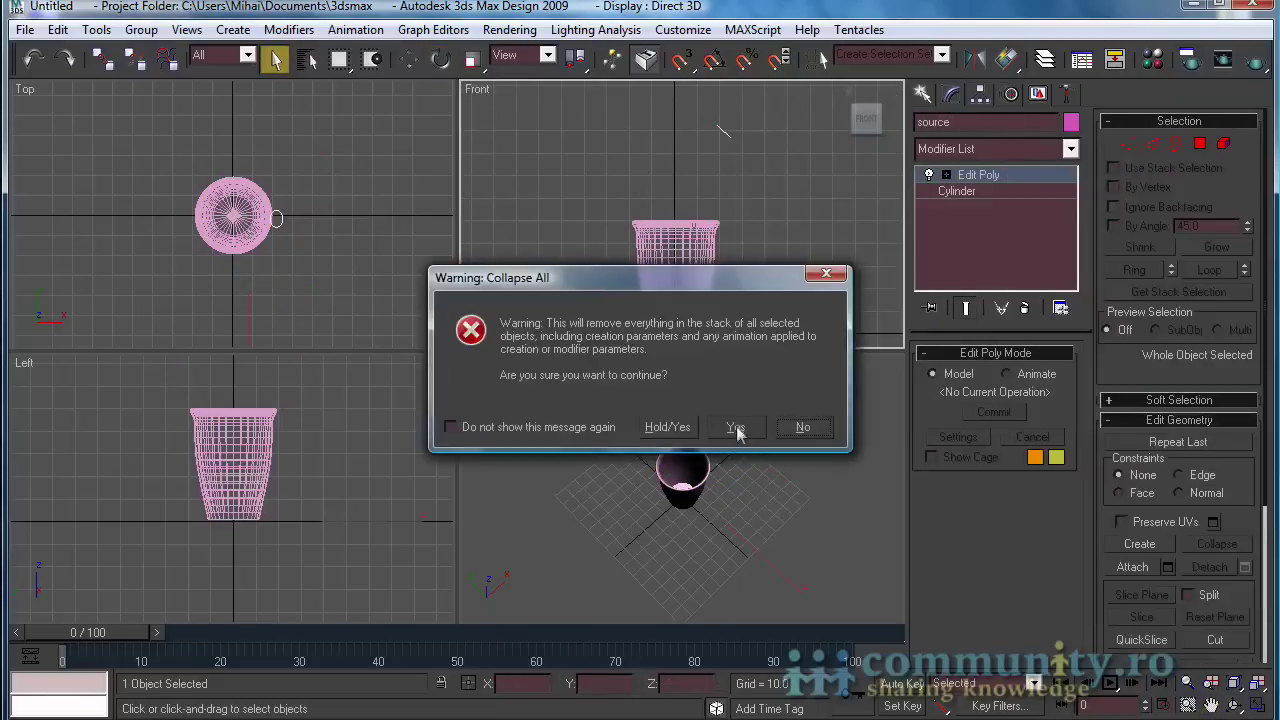
left_click(736, 427)
left_click(775, 500)
- Place a Thinking particle system in the Front view, beside the glass on the positive X side and slightly above its rim
middle_click_drag(780, 526, 780, 450, "ctrl+alt")
middle_click_drag(668, 443, 704, 482)
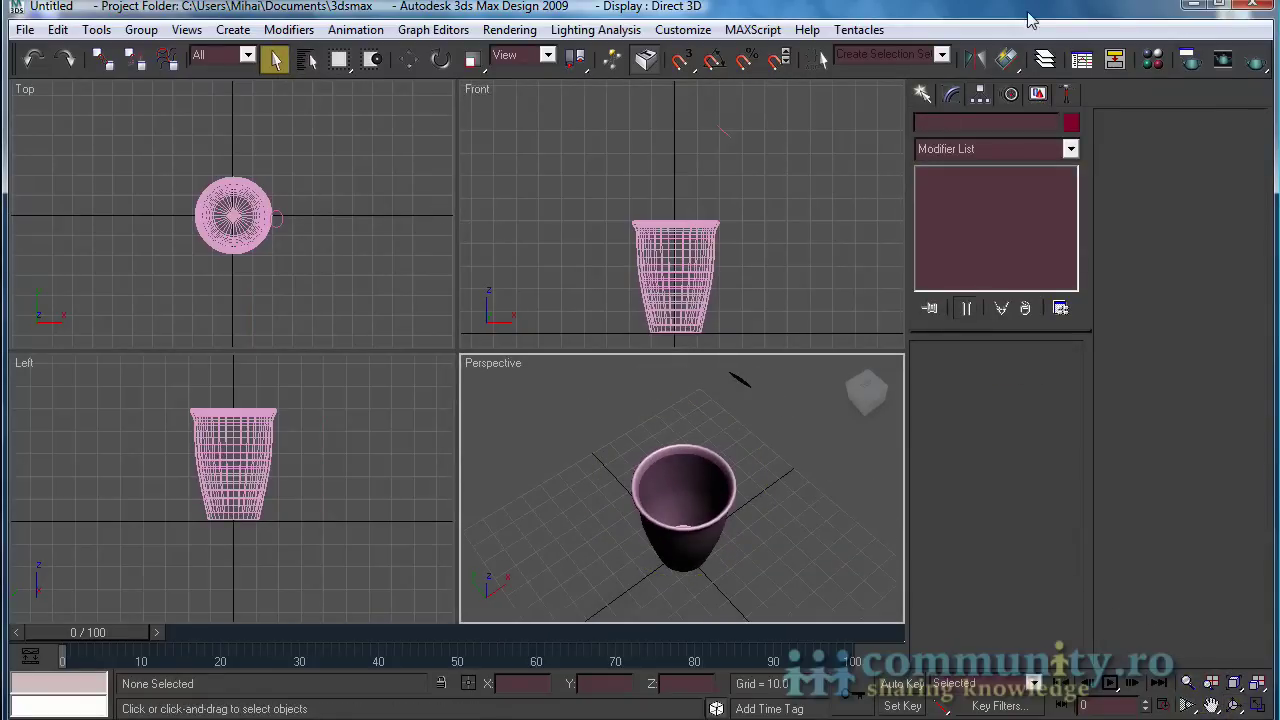
left_click(923, 93)
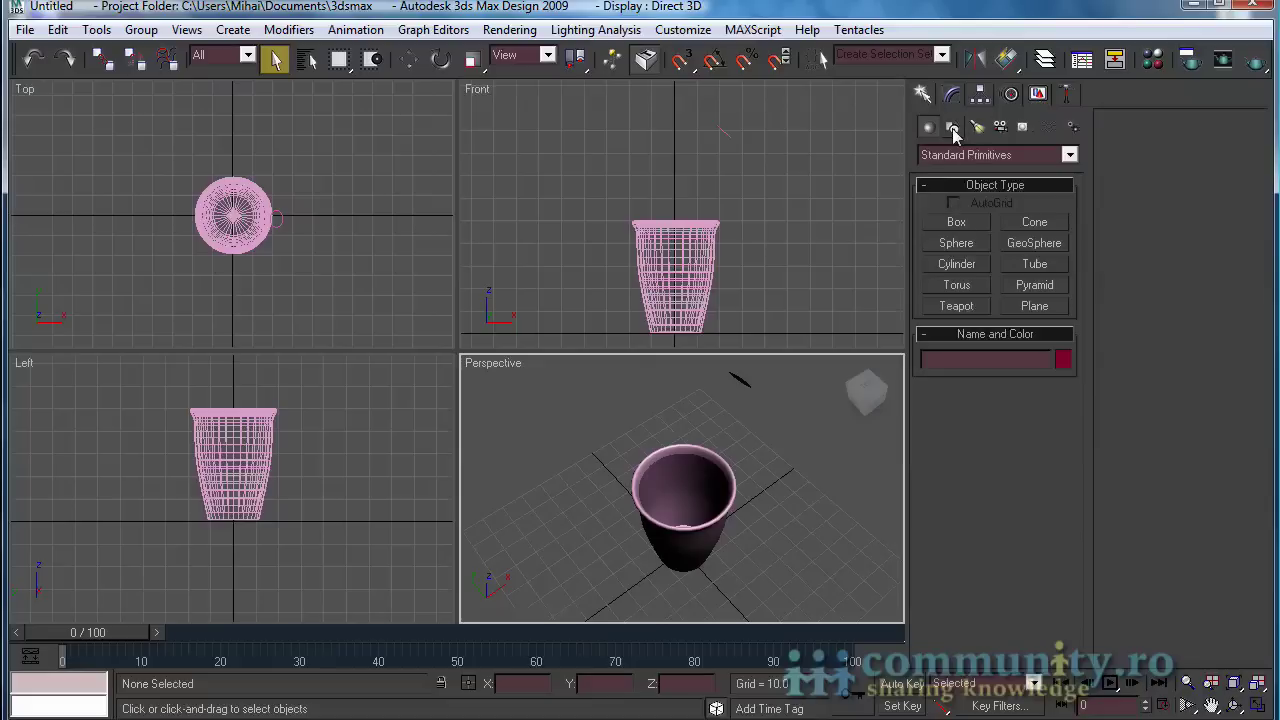
left_click(981, 153)
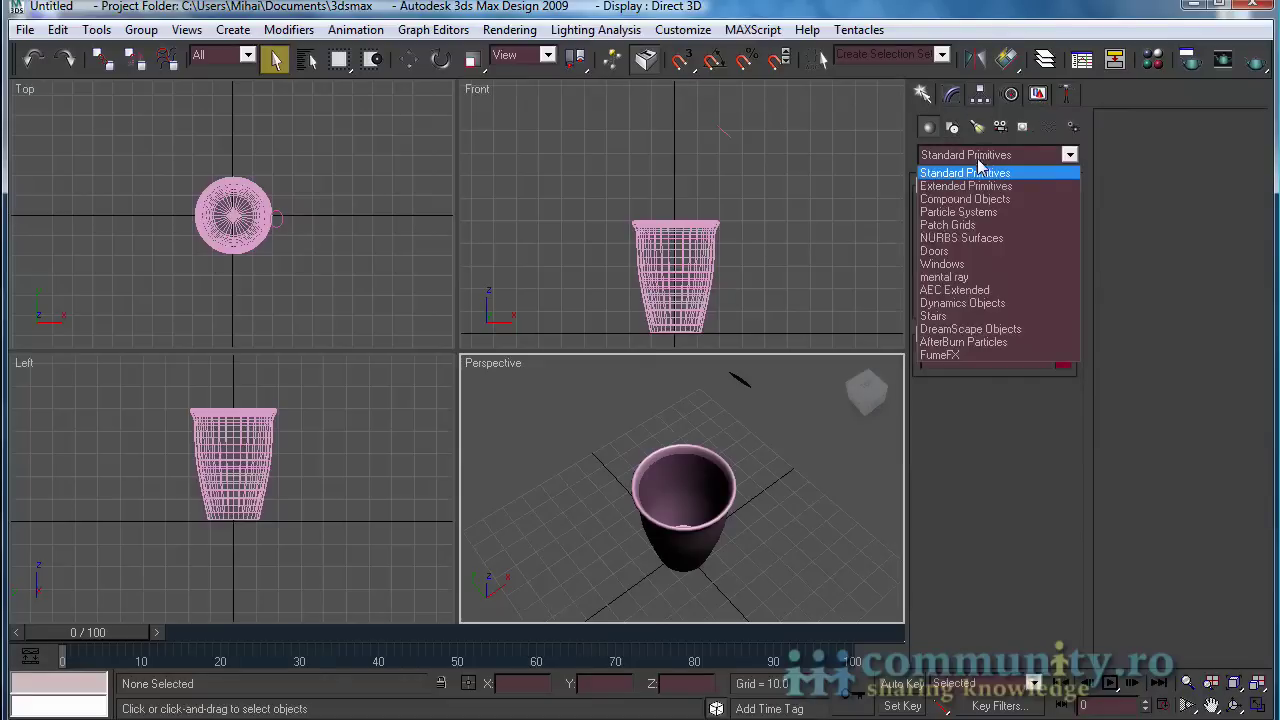
left_click(988, 211)
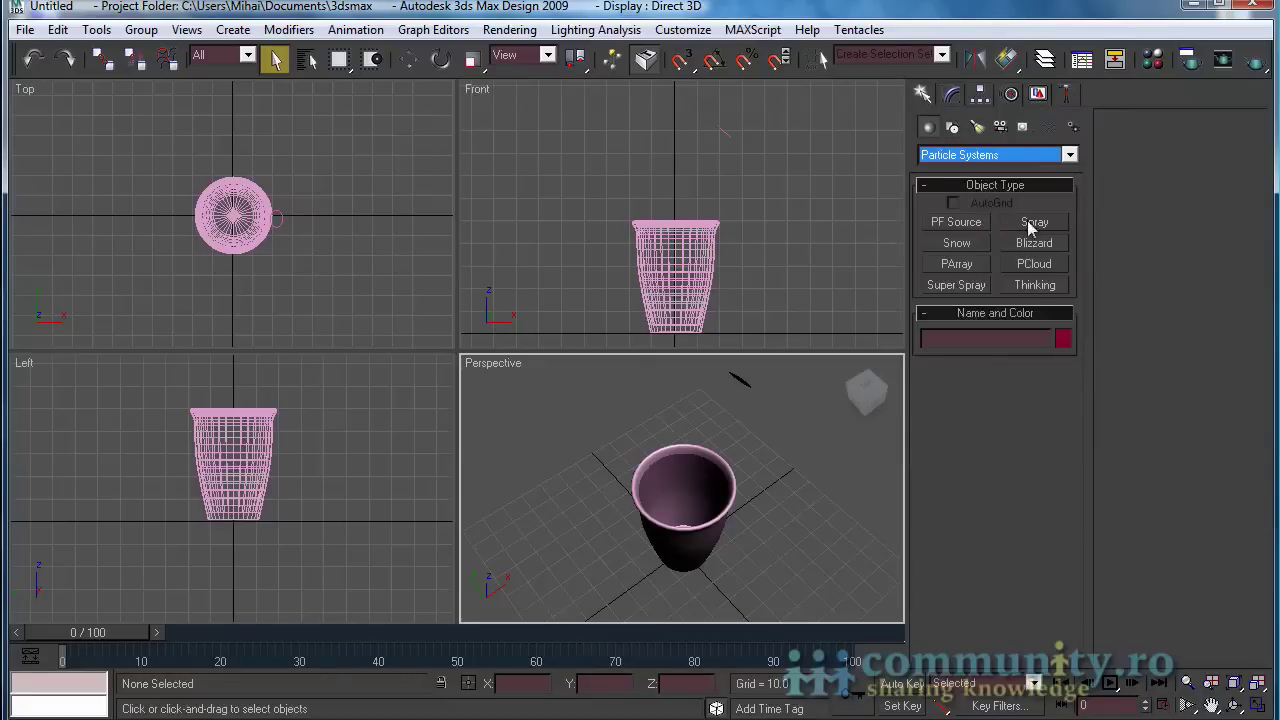
left_click(1046, 285)
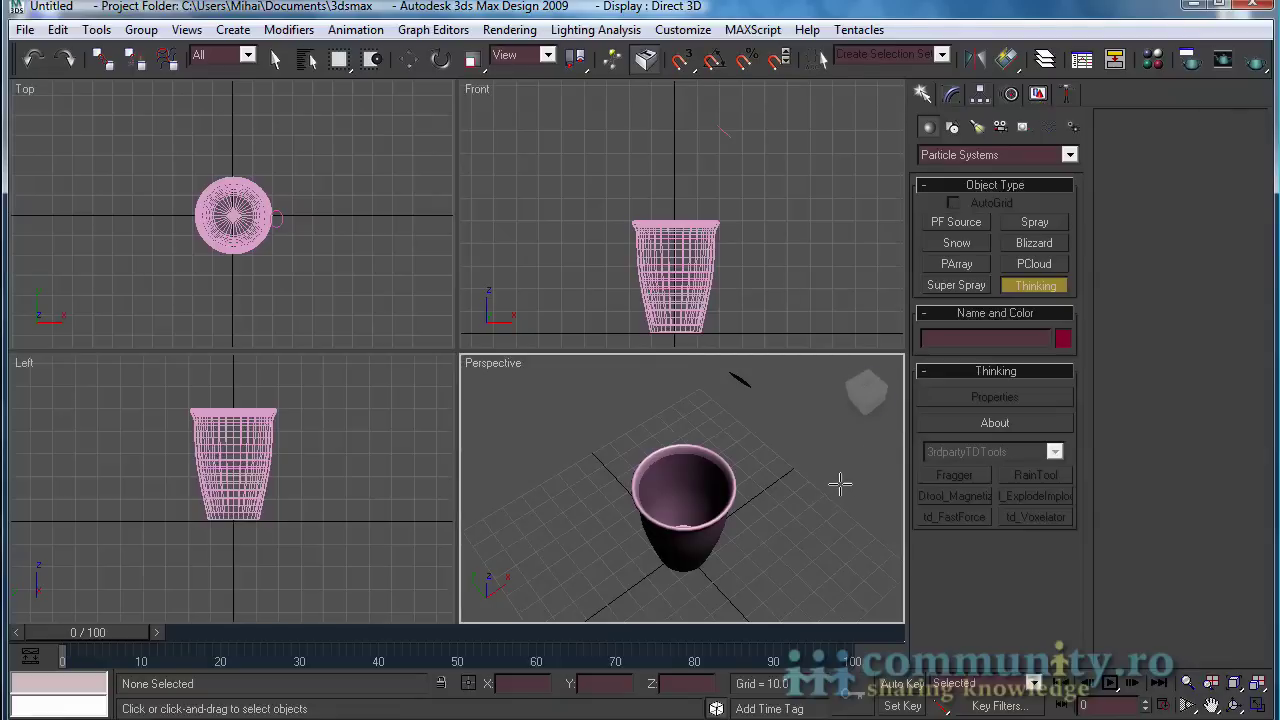
left_click(831, 195)
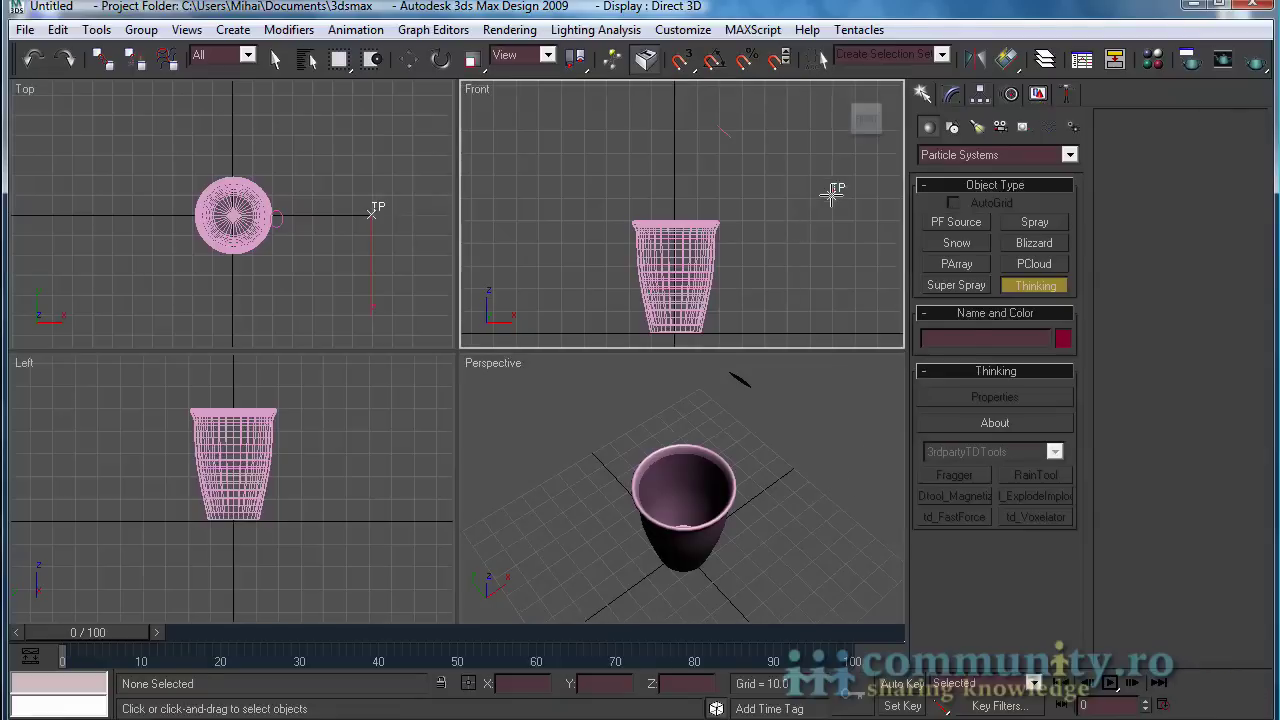
left_click(277, 60)
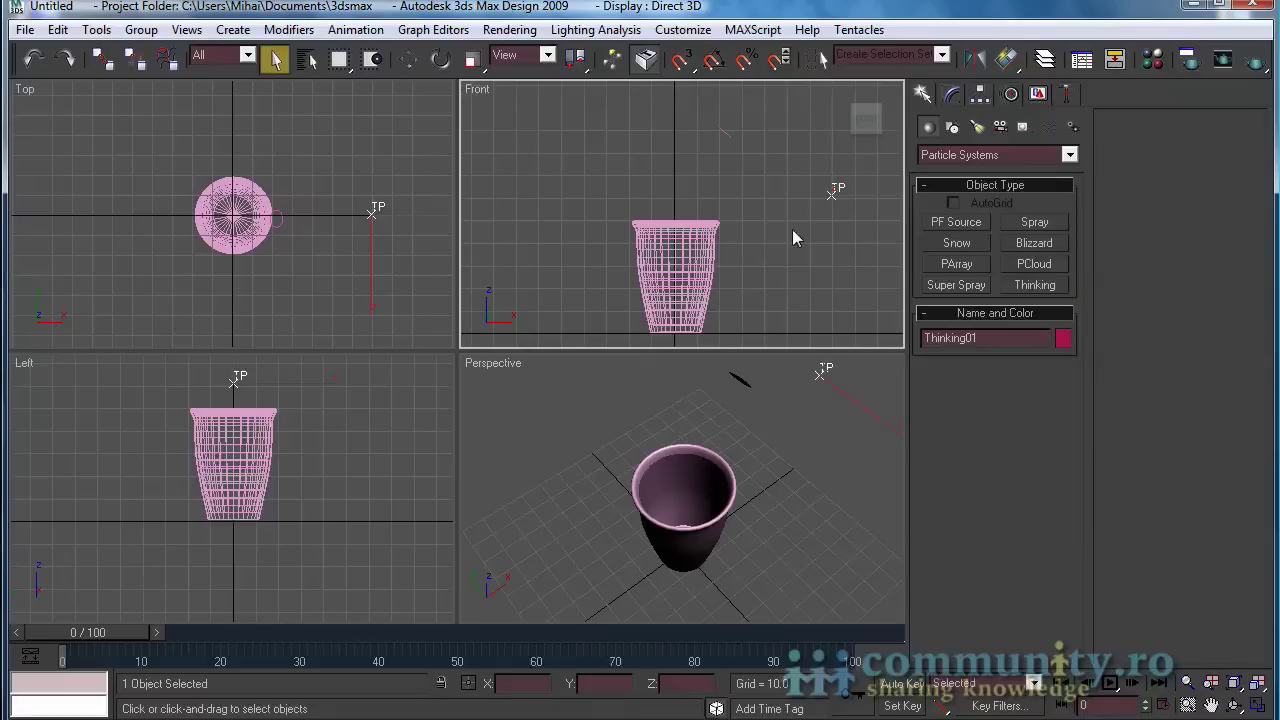
- Open the Thinking system's properties and create a particle group named water under All
left_click(953, 97)
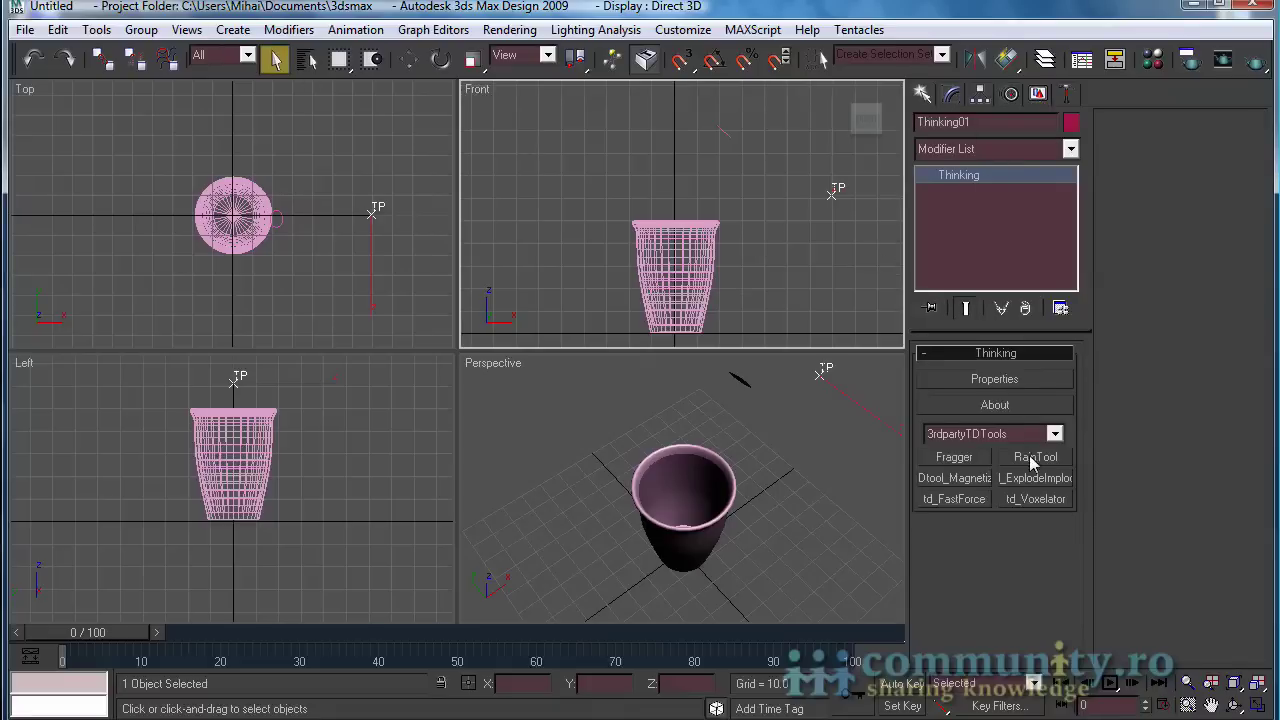
left_click(1015, 381)
left_click(240, 72)
left_click(249, 211)
left_click(276, 88)
left_click(268, 89)
type("wal")
type("er")
key("Return")
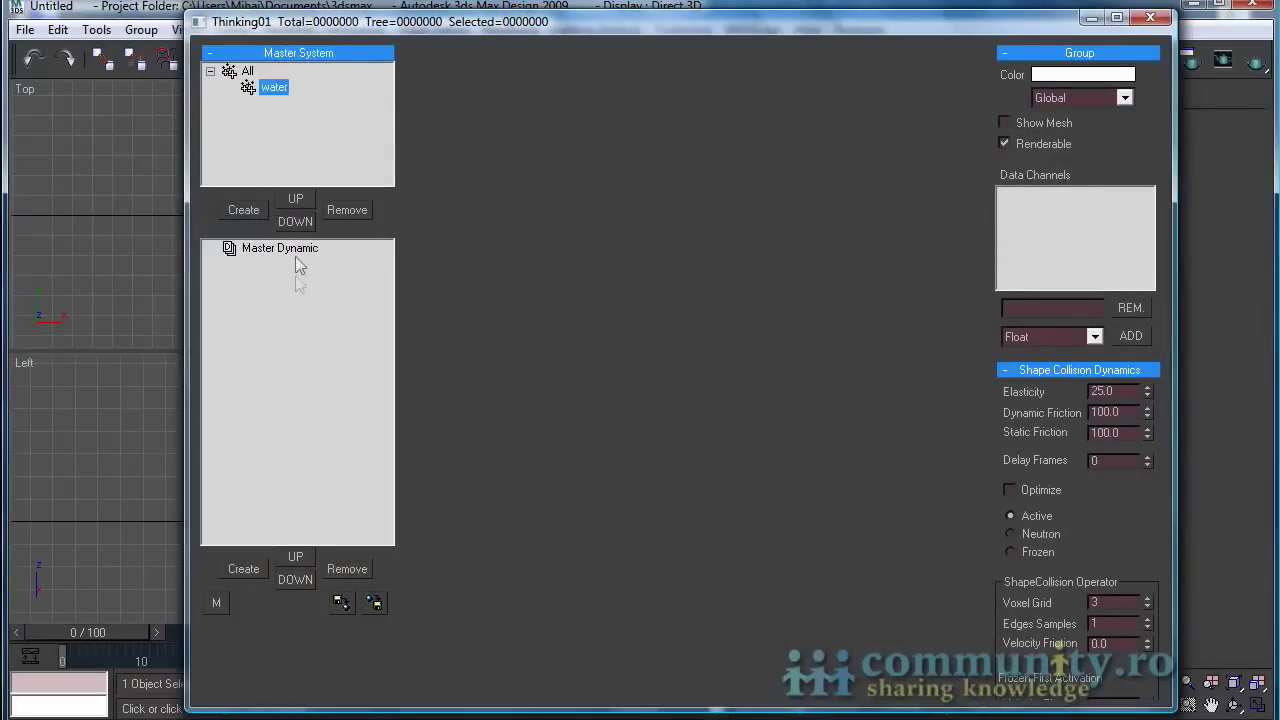
- Create a dynamic set named Create Water under Master Dynamic
left_click(288, 250)
left_click(252, 566)
left_click(280, 264)
left_click(280, 264)
type("Create Water")
key("Return")
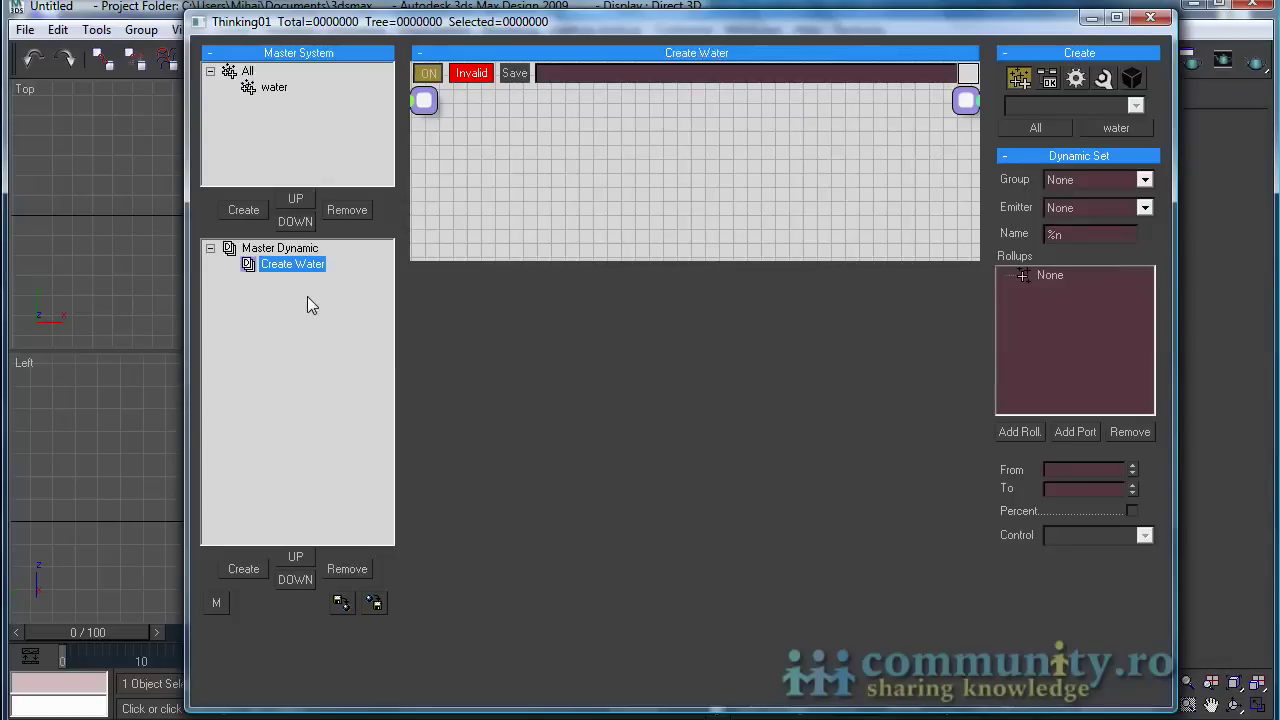
- Add a MatterWaves generator operator to the Create Water dynamic set and place it in the middle of the graph
left_click(1075, 79)
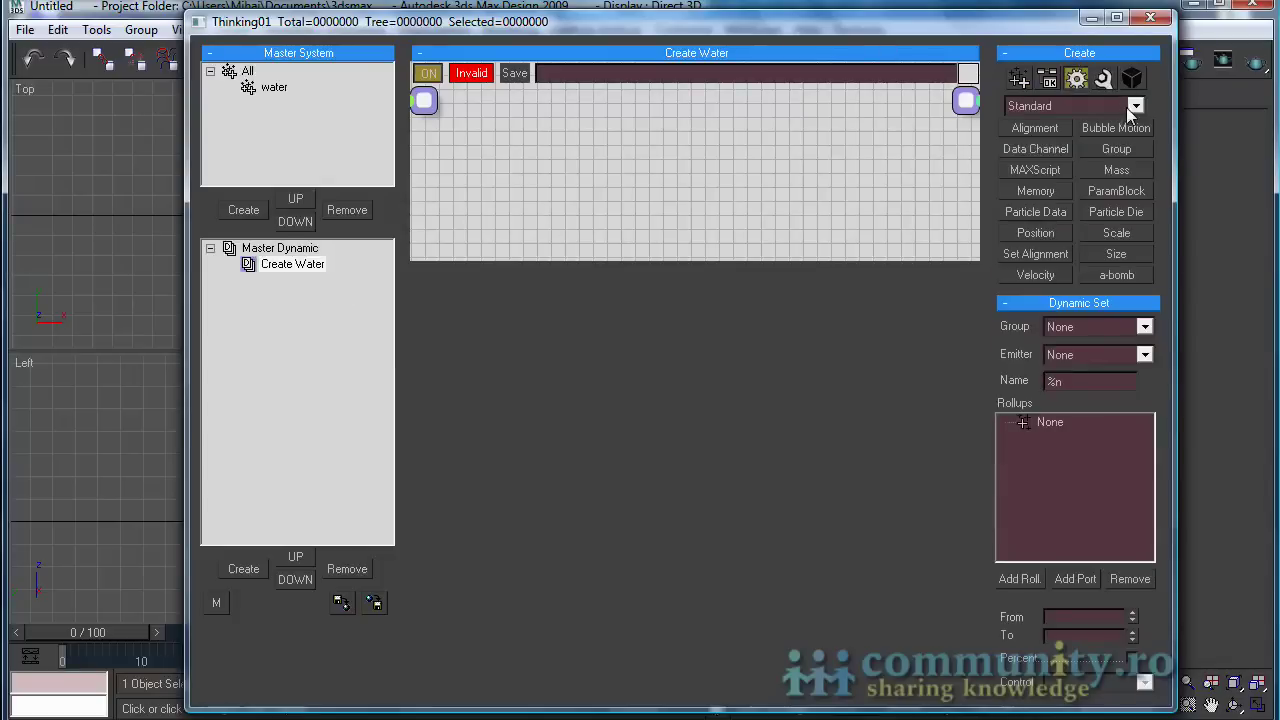
left_click(1135, 106)
left_click(1080, 150)
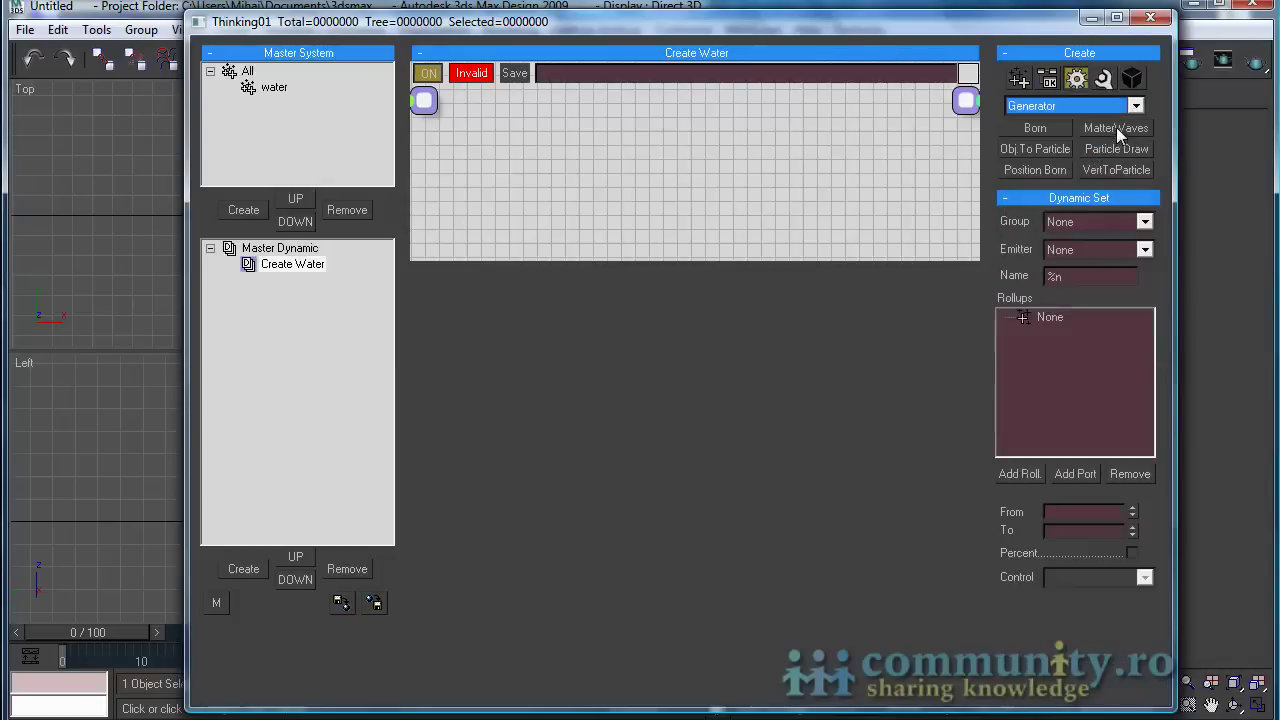
left_click(1116, 129)
left_click(610, 158)
left_click_drag(672, 170, 620, 144)
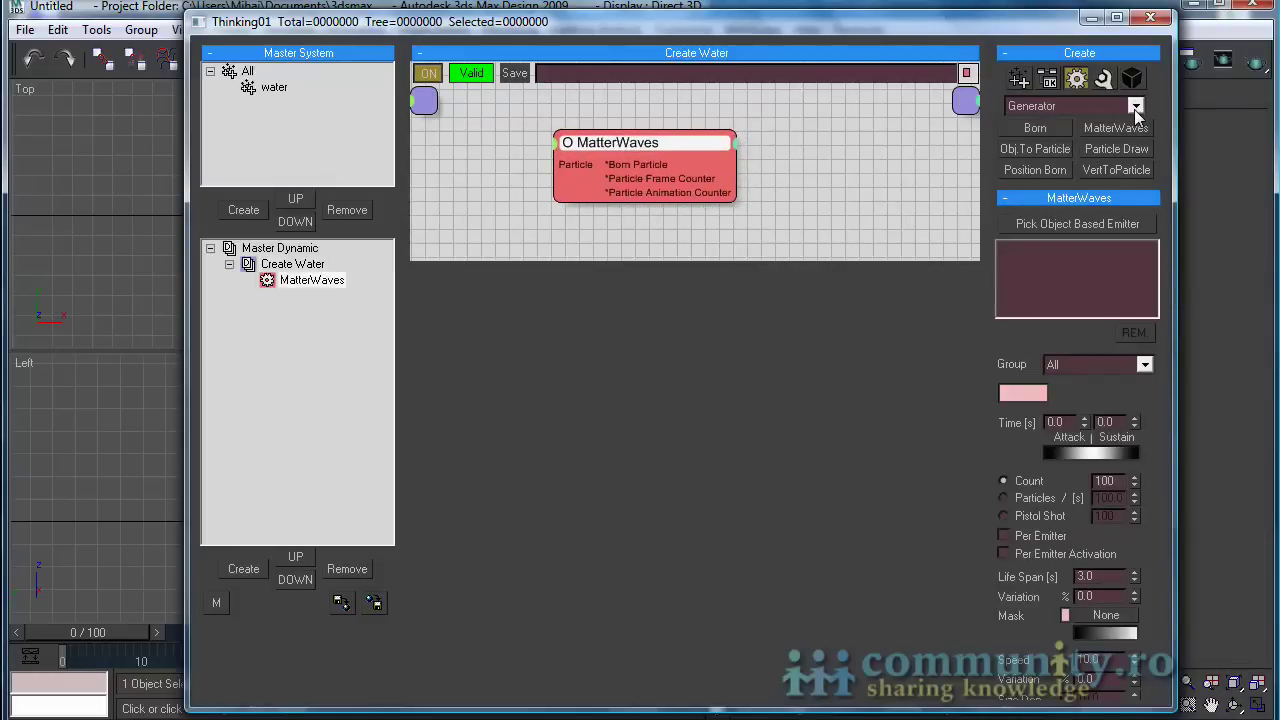
- Assign MatterWaves to the water group, switch emission to particles per second, and set the life span to 10
left_click(1144, 362)
left_click(1100, 391)
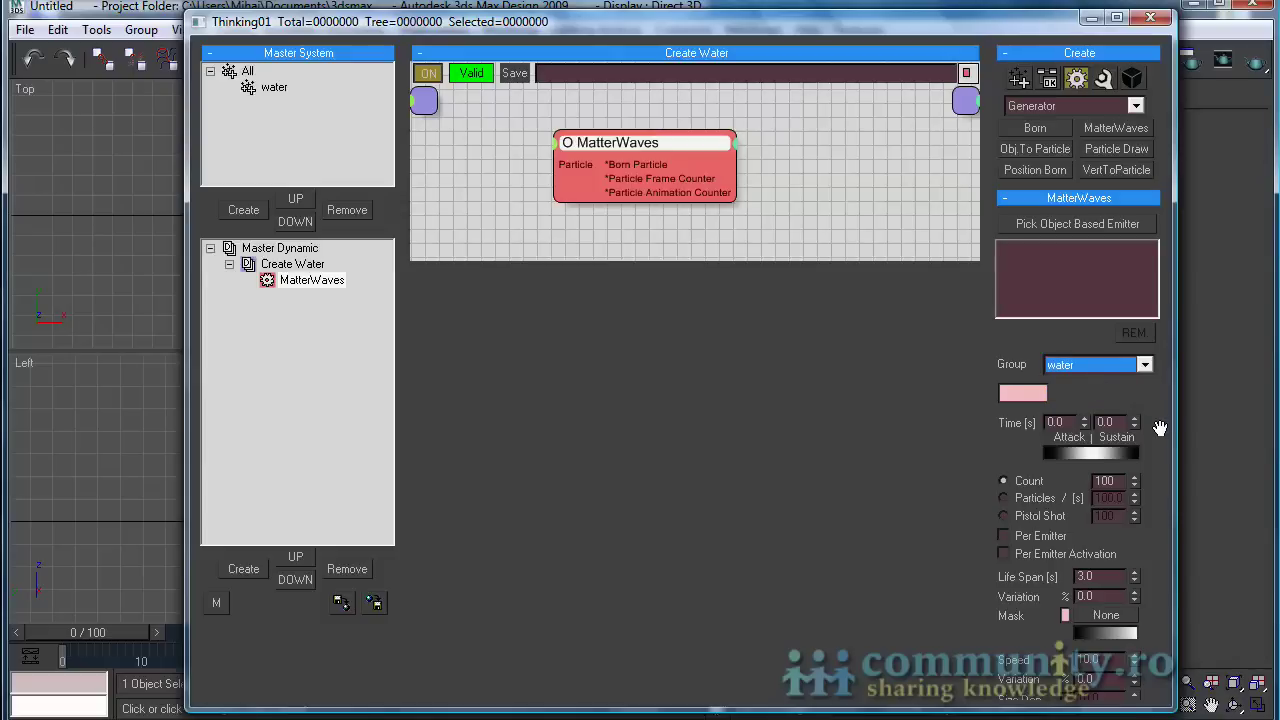
left_click_drag(1174, 435, 1180, 410)
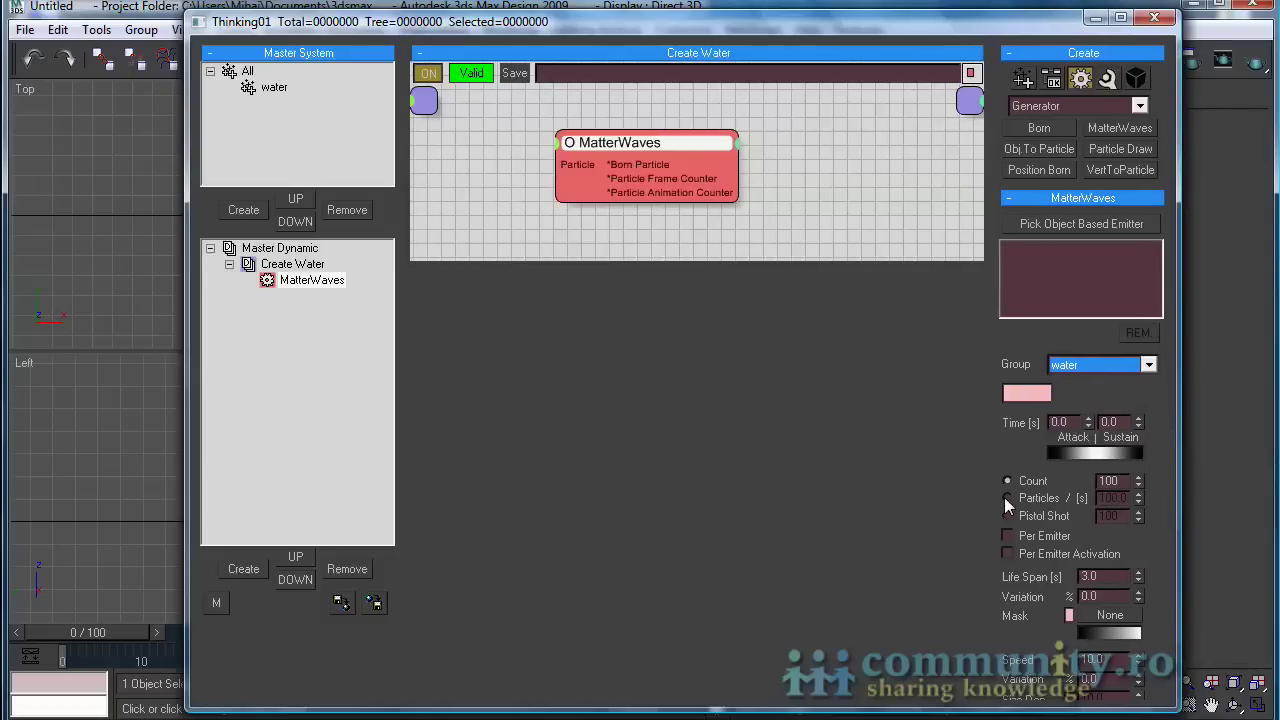
left_click(1007, 498)
left_click_drag(1160, 553, 1136, 315)
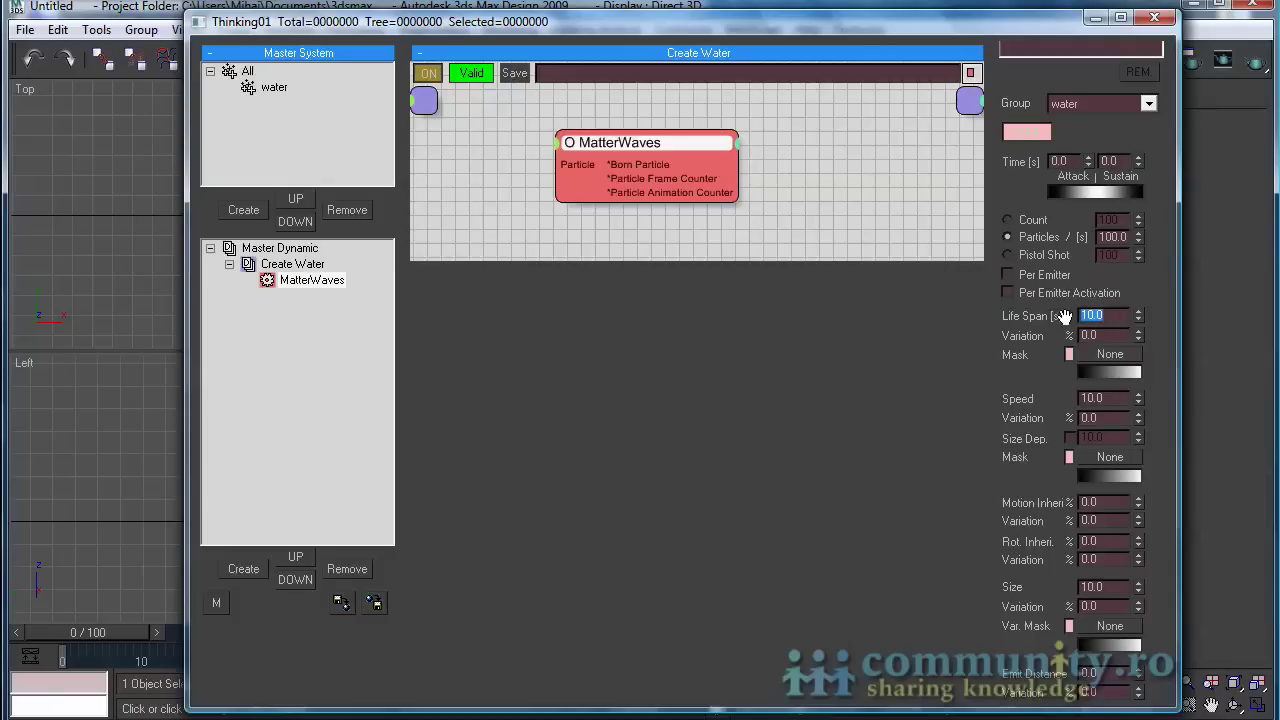
left_click_drag(1174, 402, 1171, 459)
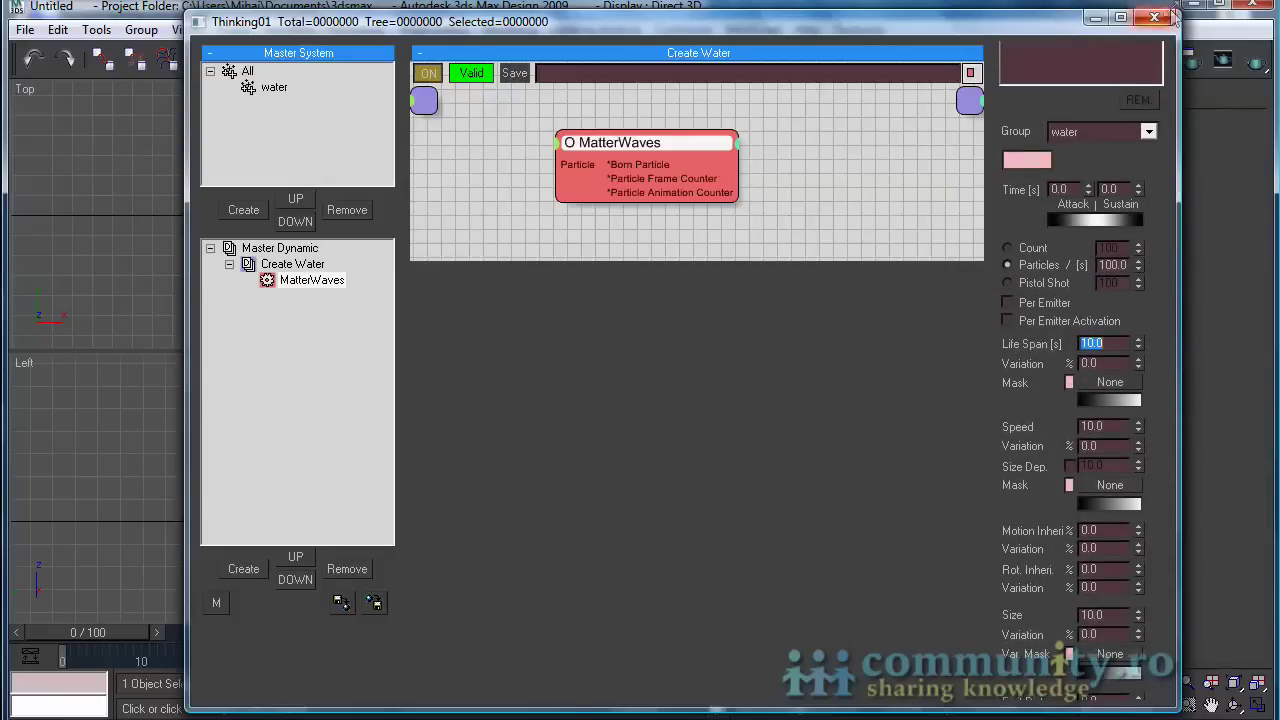
- Pick the source object as the object-based emitter for MatterWaves
scroll(1112, 136, "up", 3)
left_click(1088, 140)
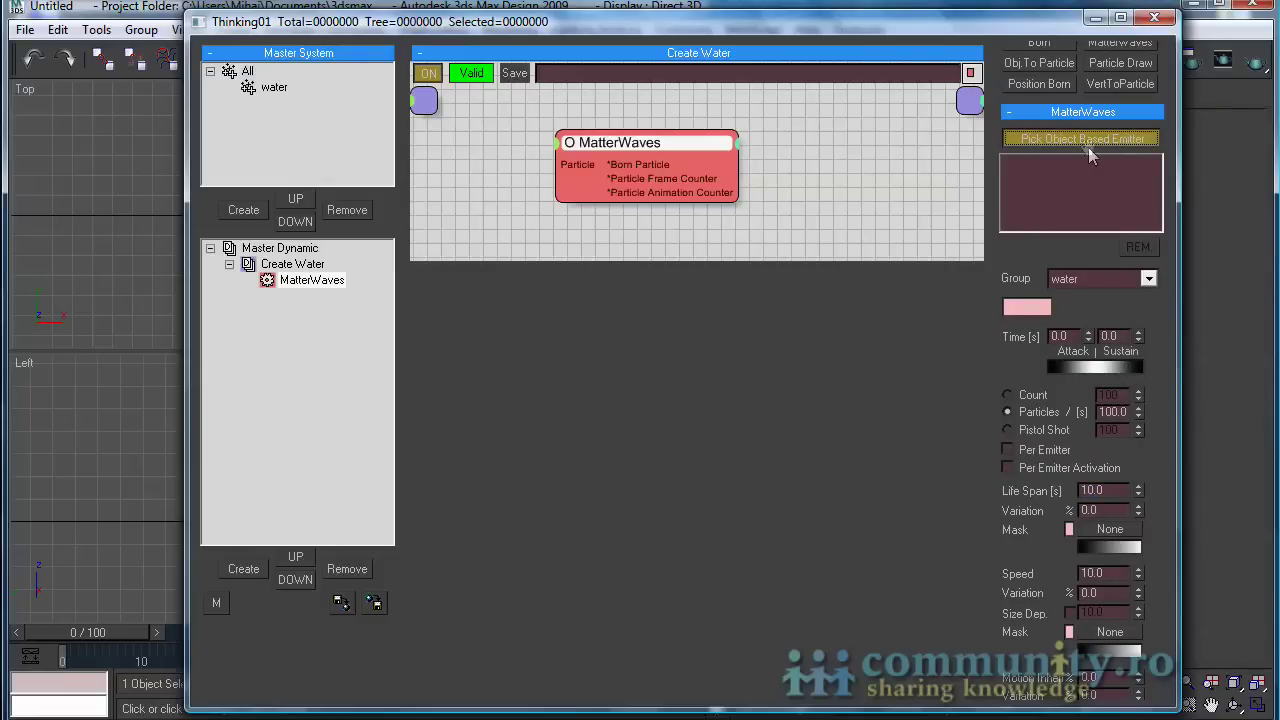
left_click(500, 302)
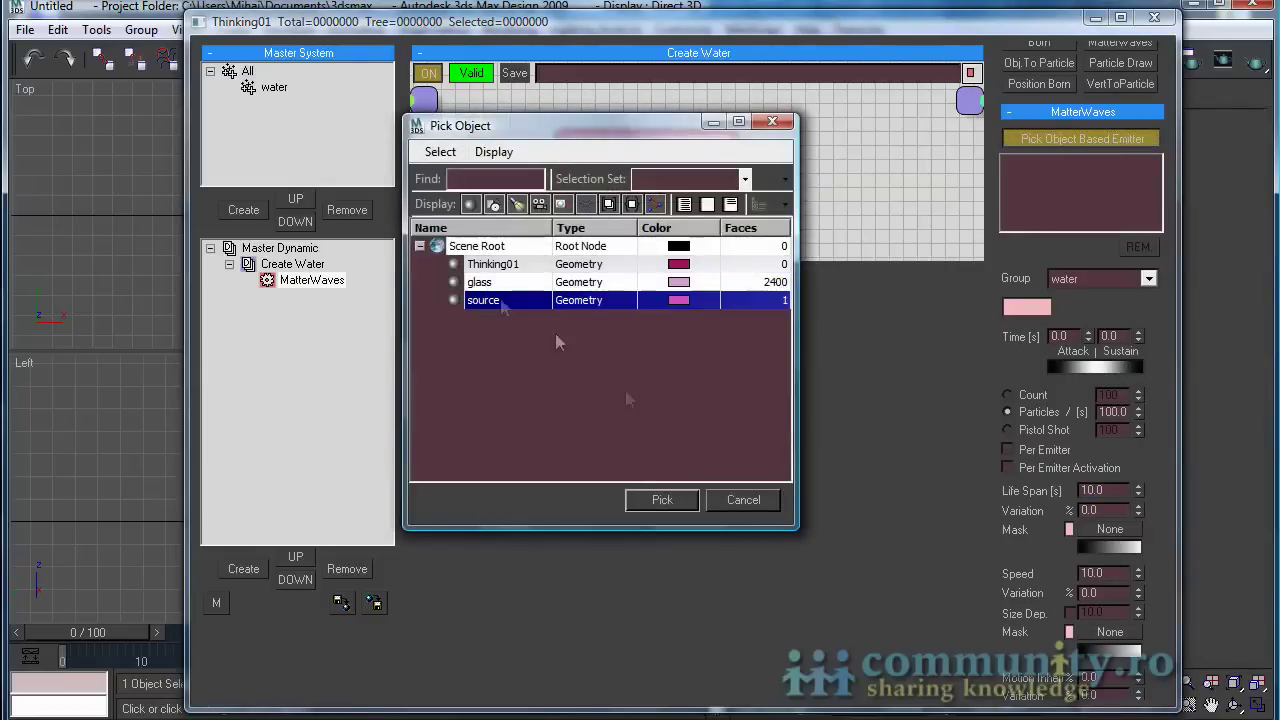
left_click(662, 500)
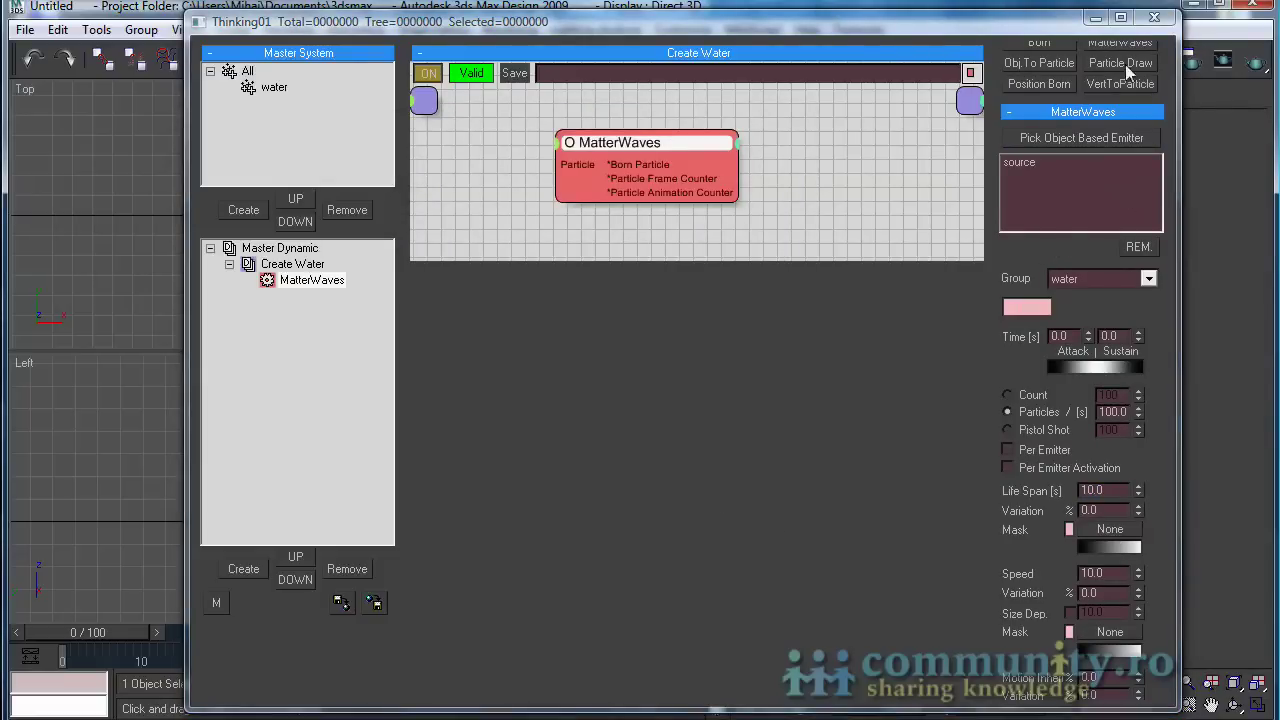
- Close the particle properties and scrub the timeline to examine the emission from the source disc
left_click(1154, 17)
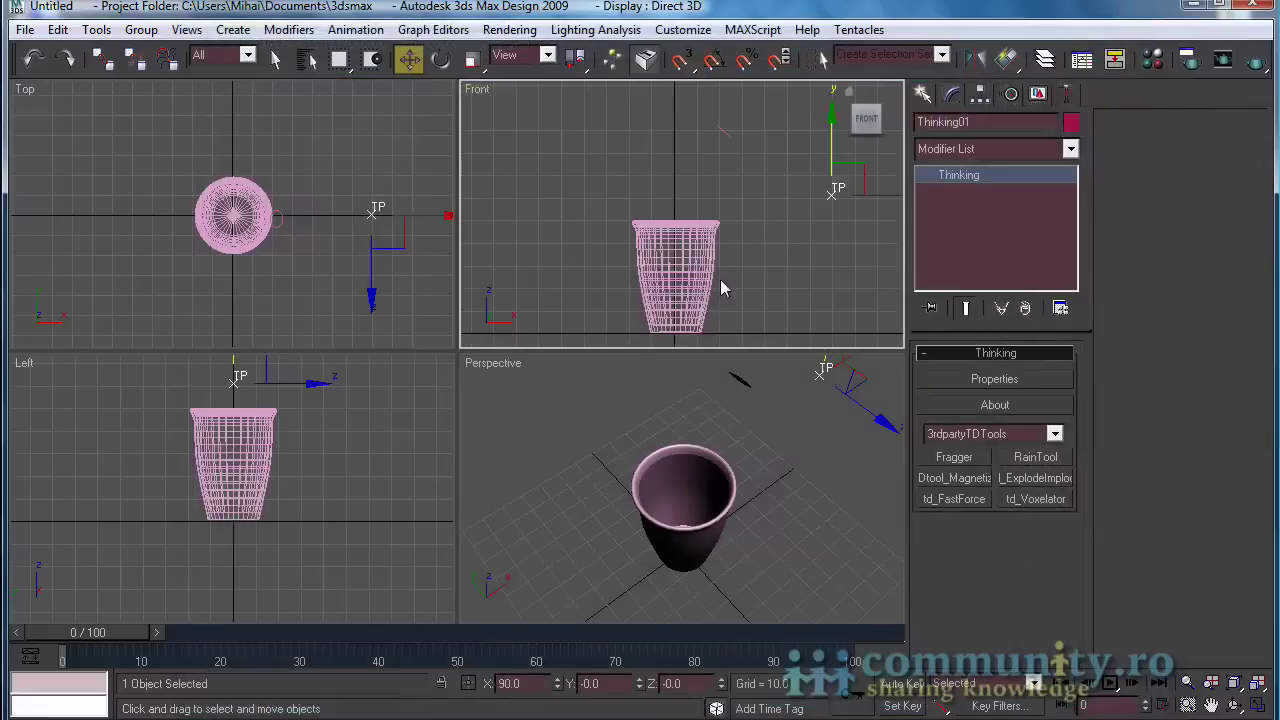
left_click_drag(105, 632, 3, 678)
key("w")
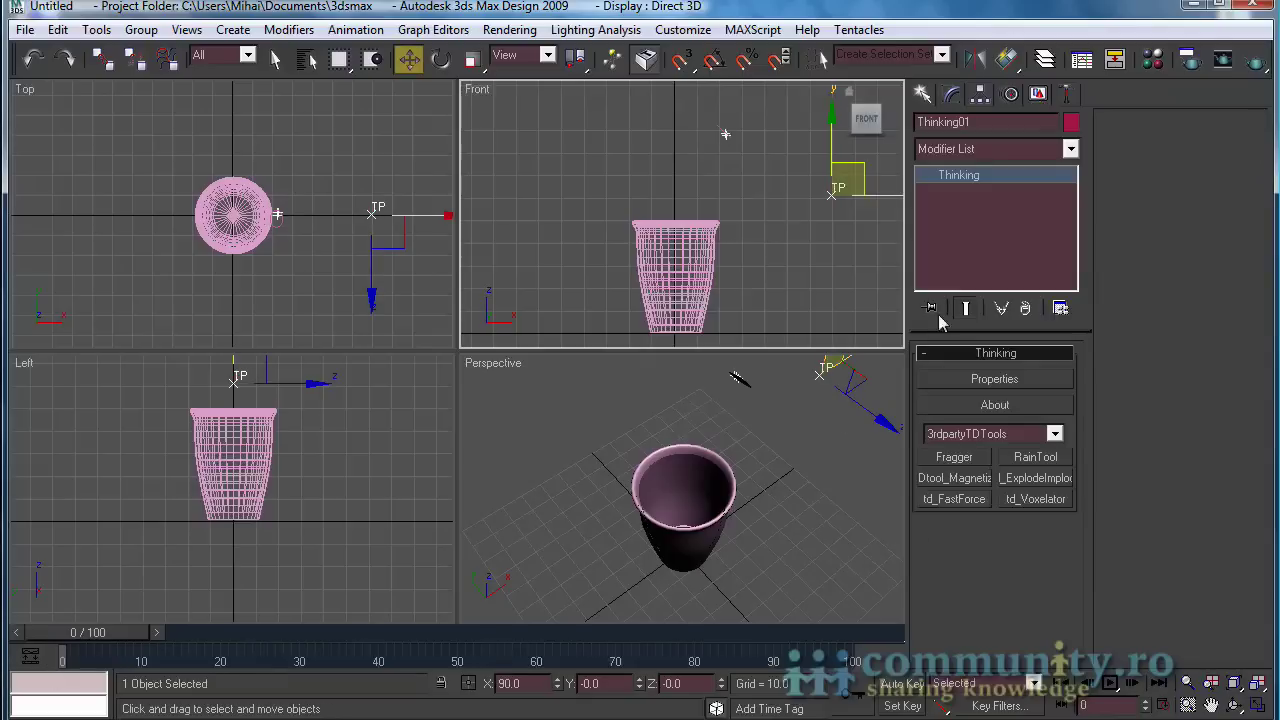
- Reopen the Thinking system's properties and toggle Edit on the fly for Master Dynamic
left_click(1001, 379)
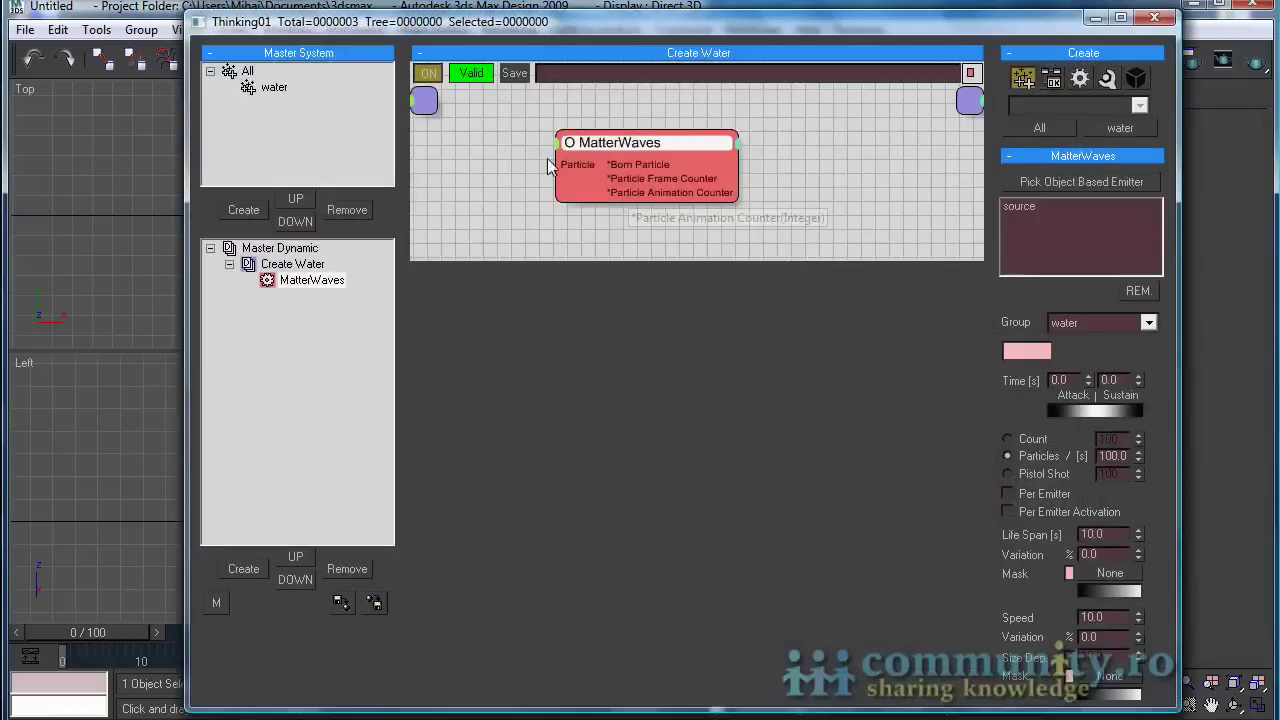
left_click(285, 249)
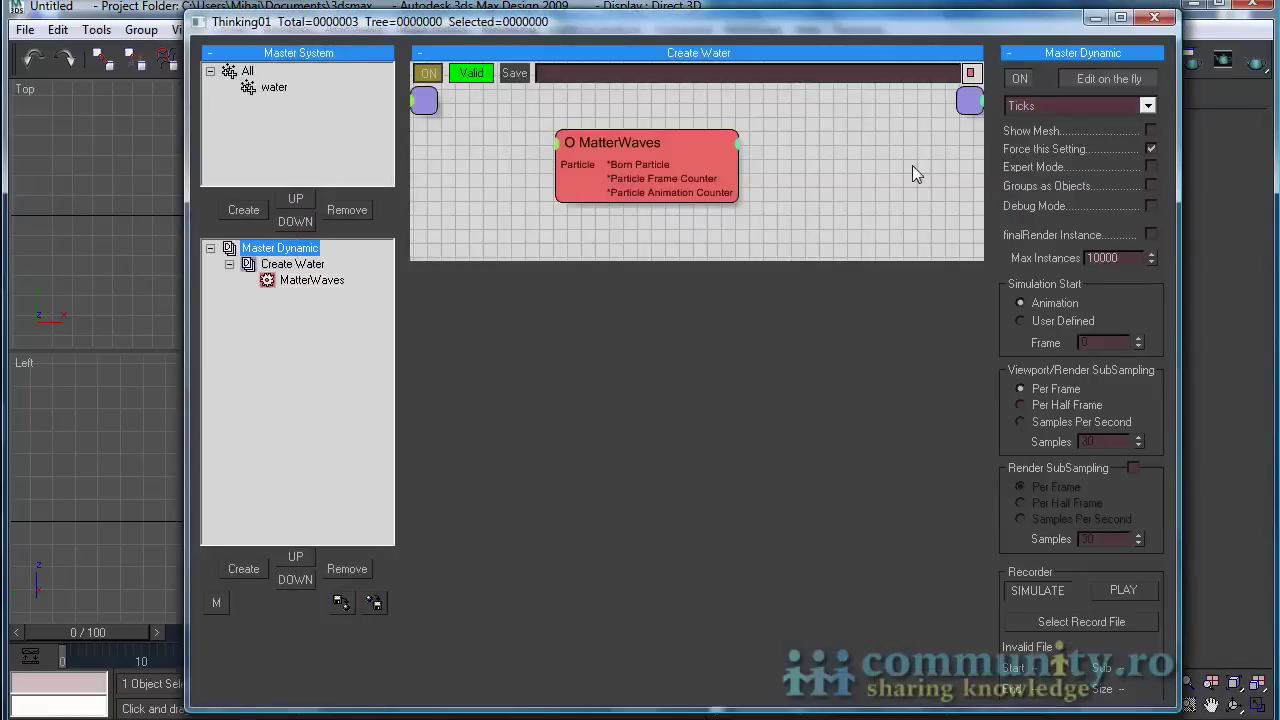
left_click(1092, 76)
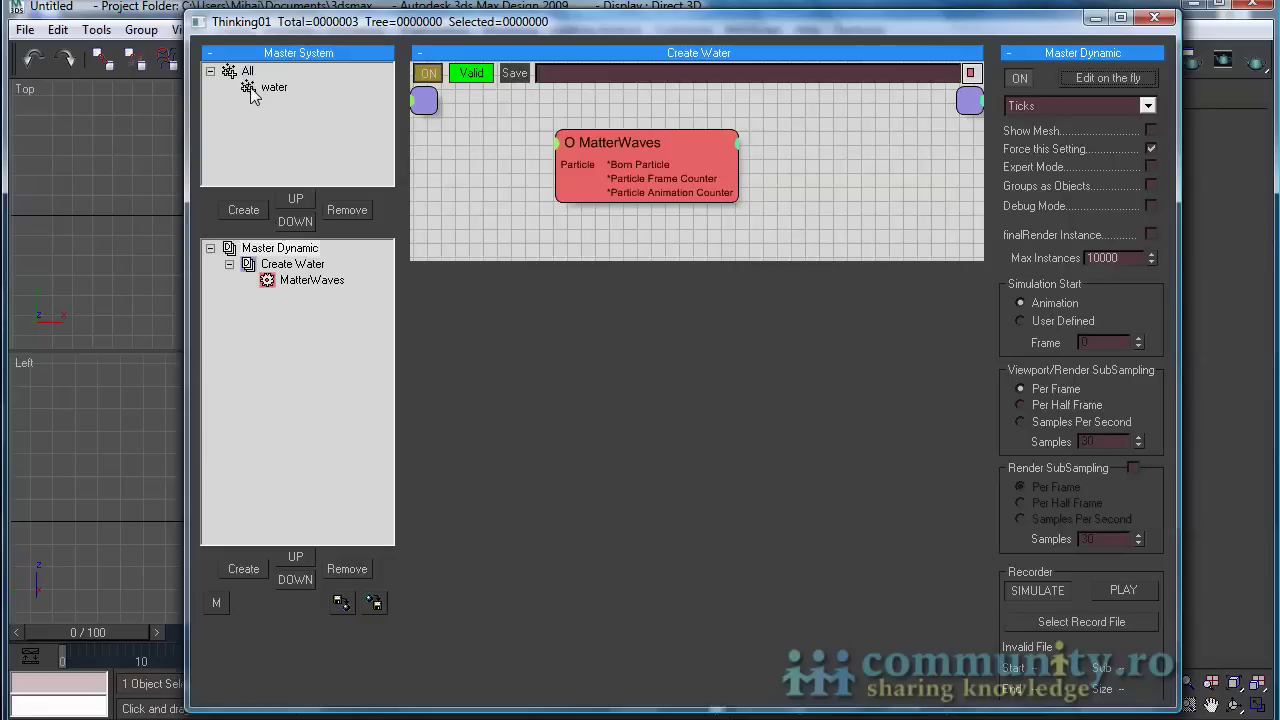
- Set the MatterWaves particle speed to 20 and preview the emission on the timeline
left_click(292, 265)
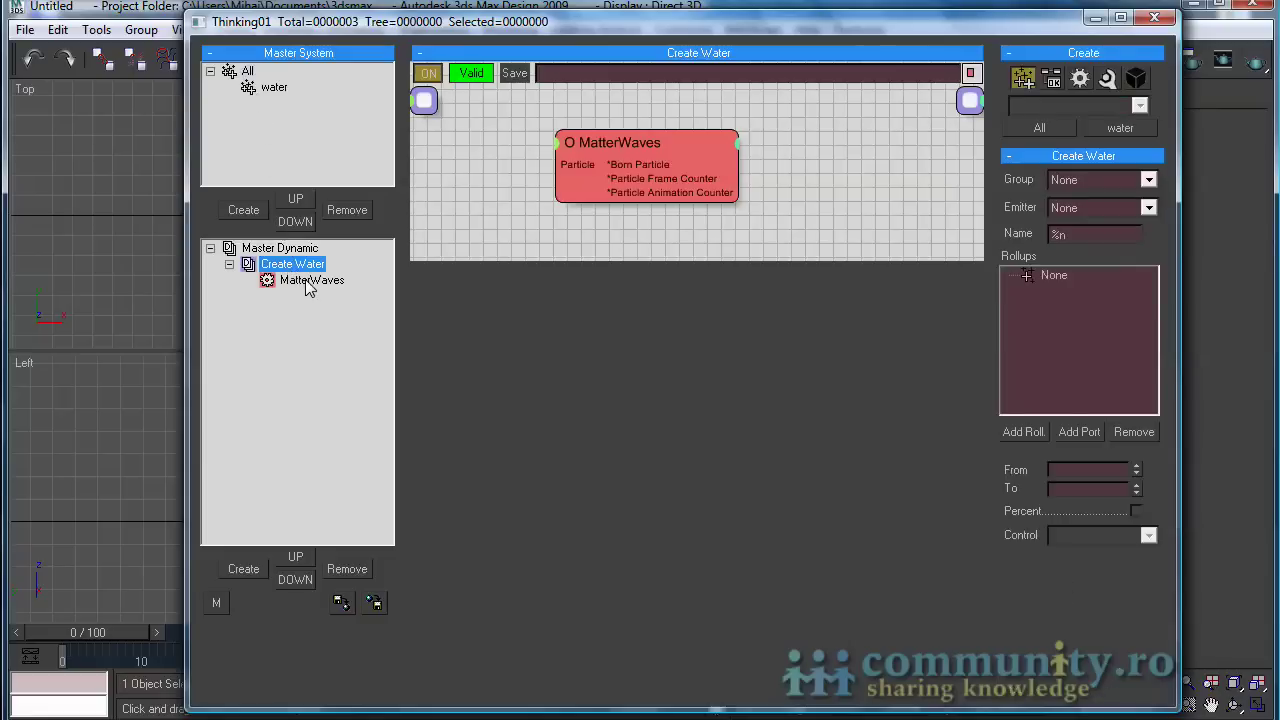
left_click(310, 281)
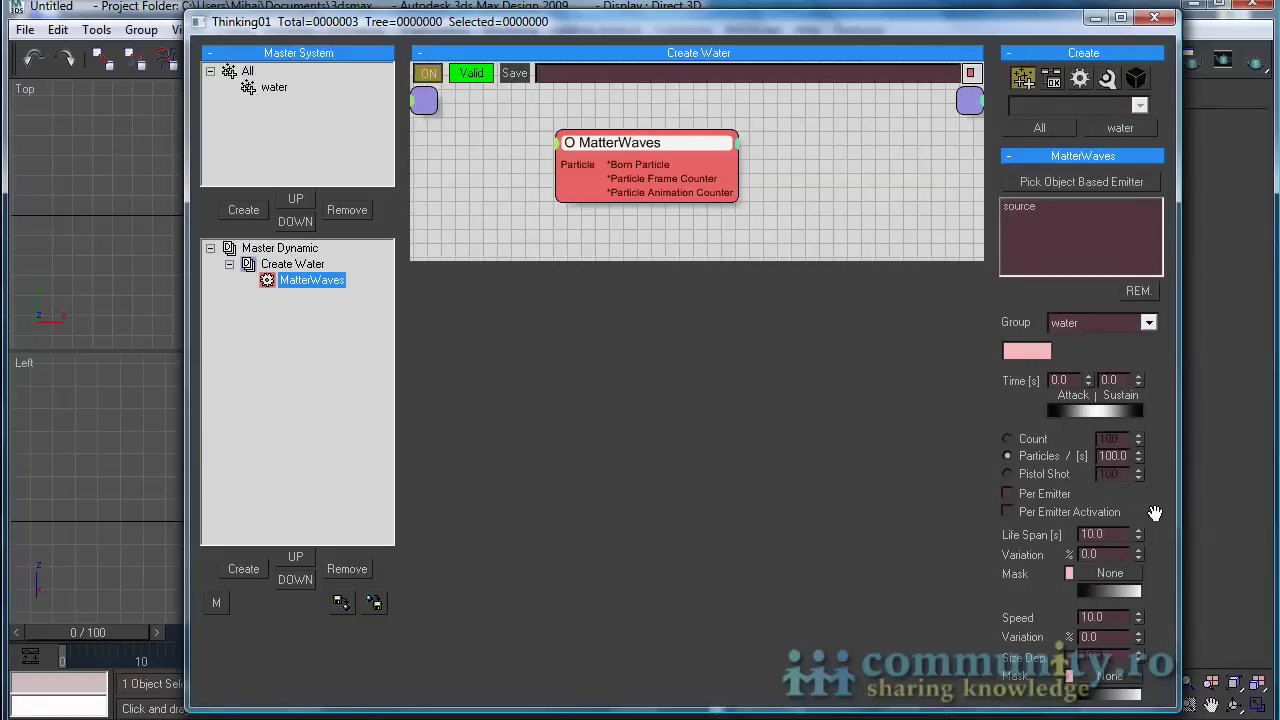
left_click_drag(1148, 515, 1148, 268)
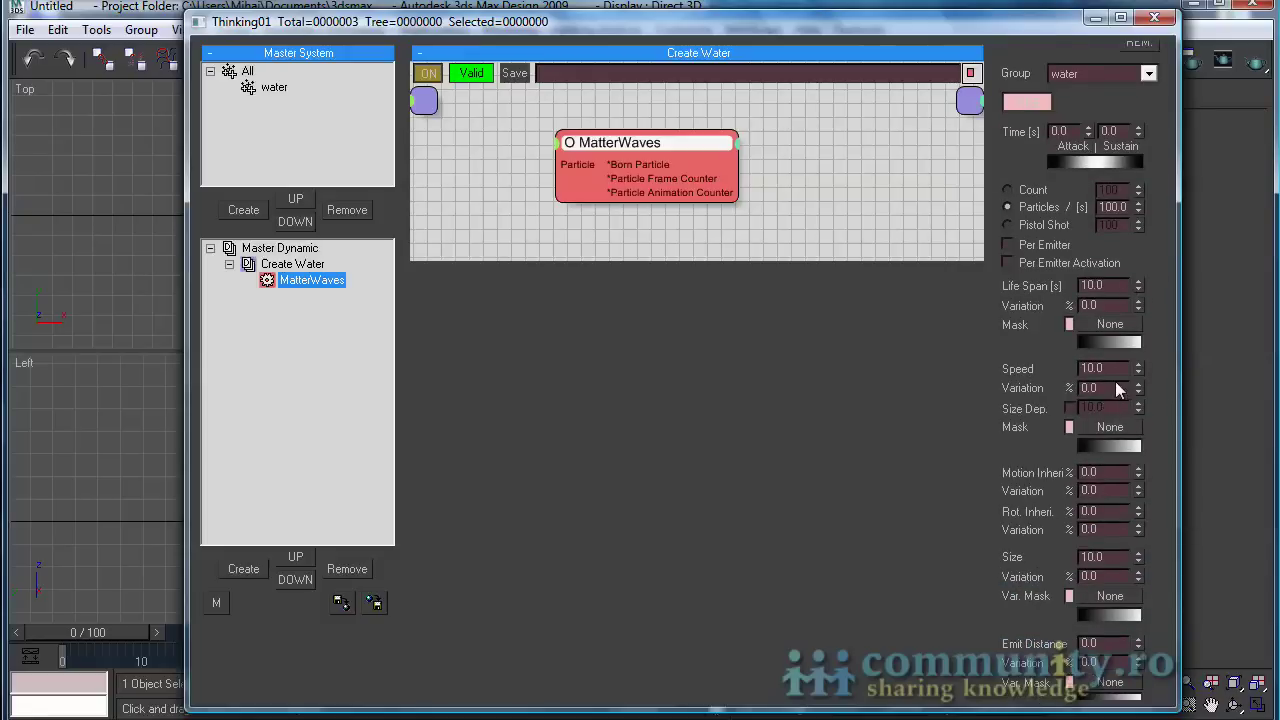
double_click(1112, 371)
type("20")
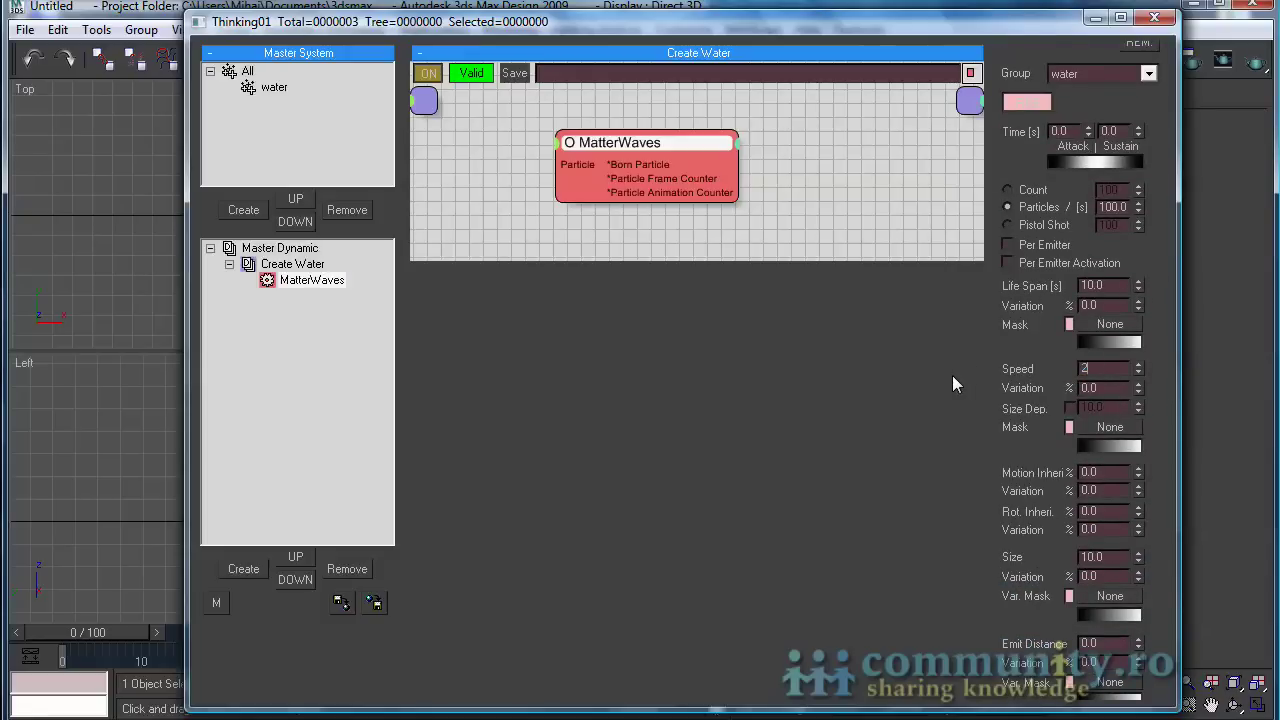
left_click(1157, 19)
left_click_drag(130, 632, 38, 625)
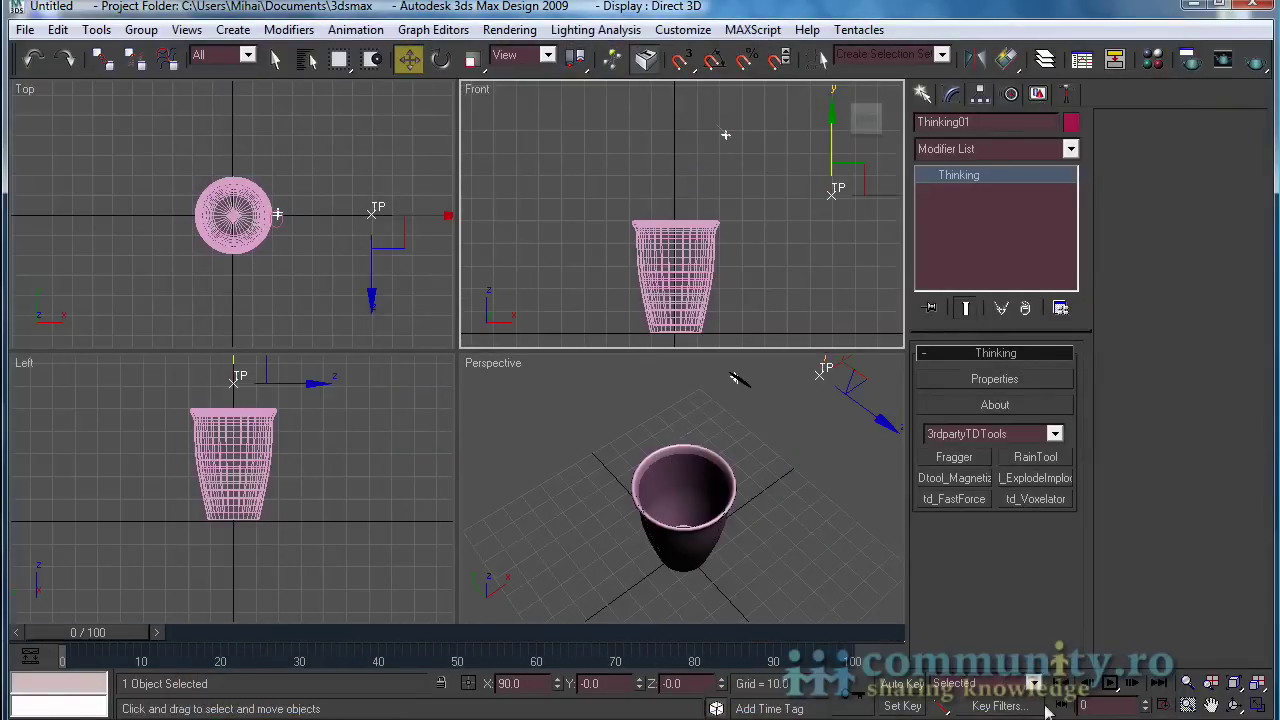
- Set the frame rate to PAL and the animation end time to 200, and preview the particles over the longer timeline
left_click(1162, 706)
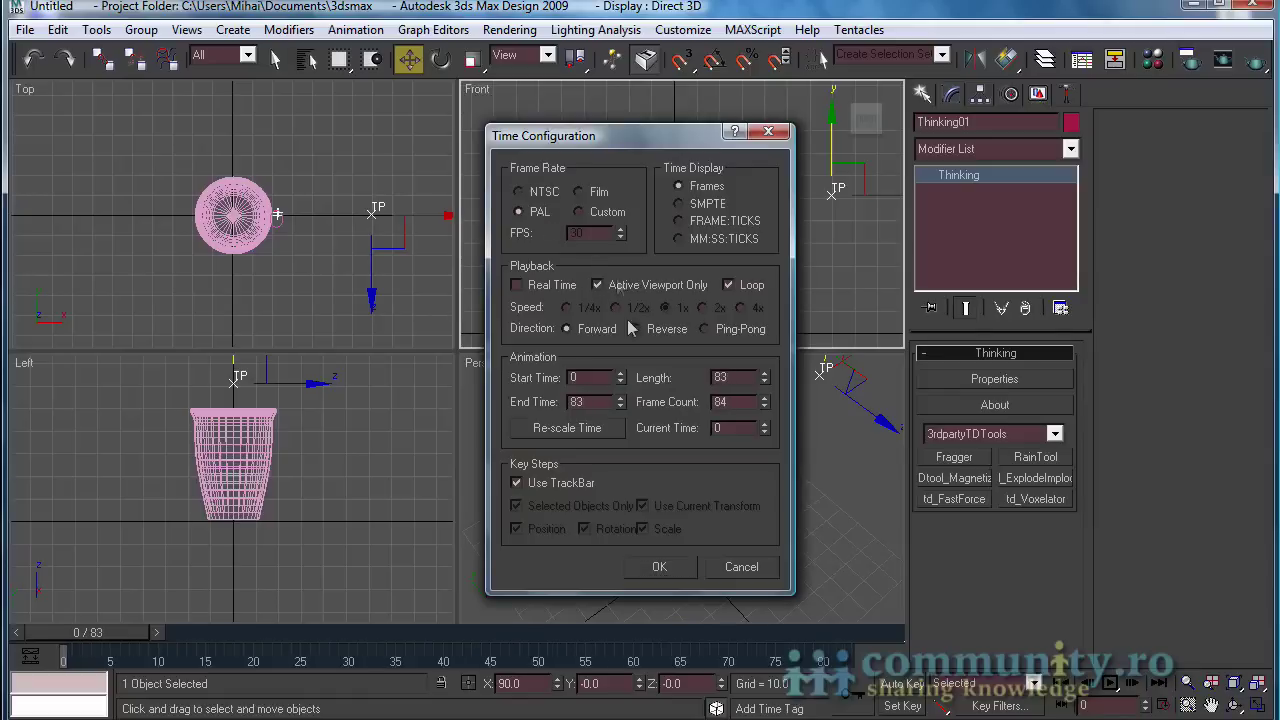
type("200")
left_click(659, 567)
left_click_drag(109, 632, 2, 645)
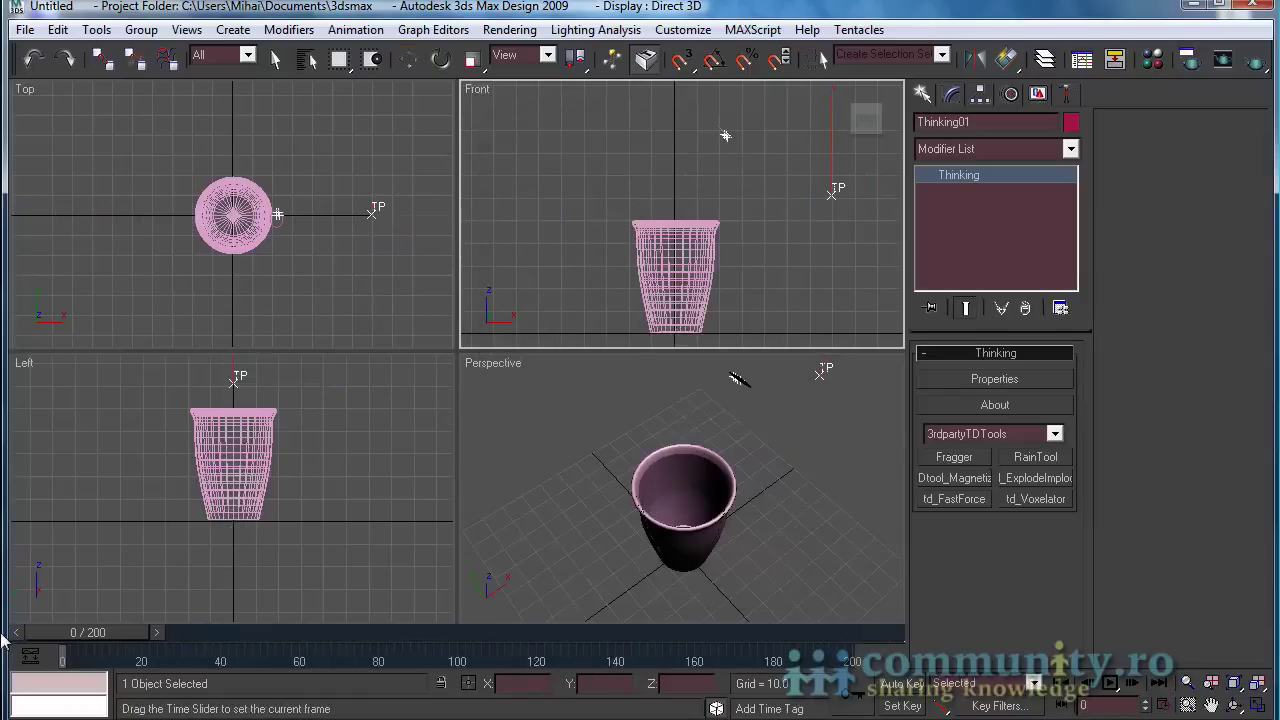
key("w")
- Create a Gravity space warp with an icon size of about 10.6 in the Top view, beyond the glass on the positive X side
left_click(922, 95)
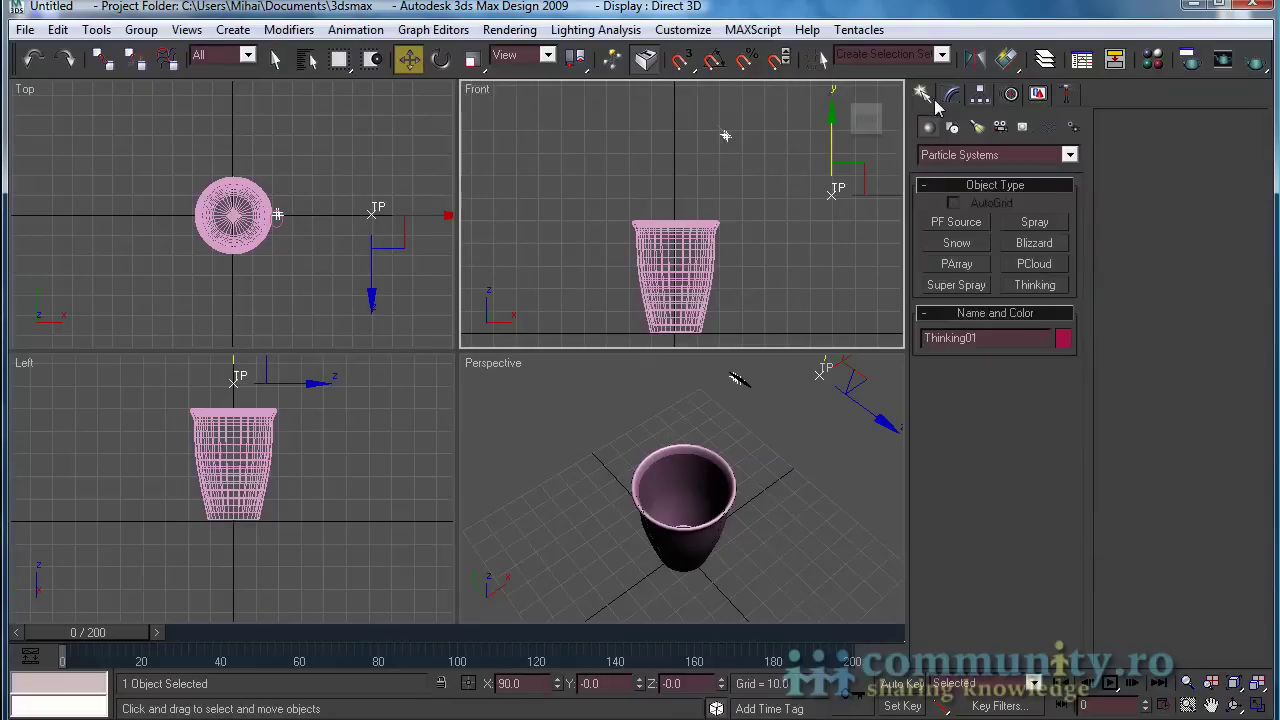
left_click(1050, 127)
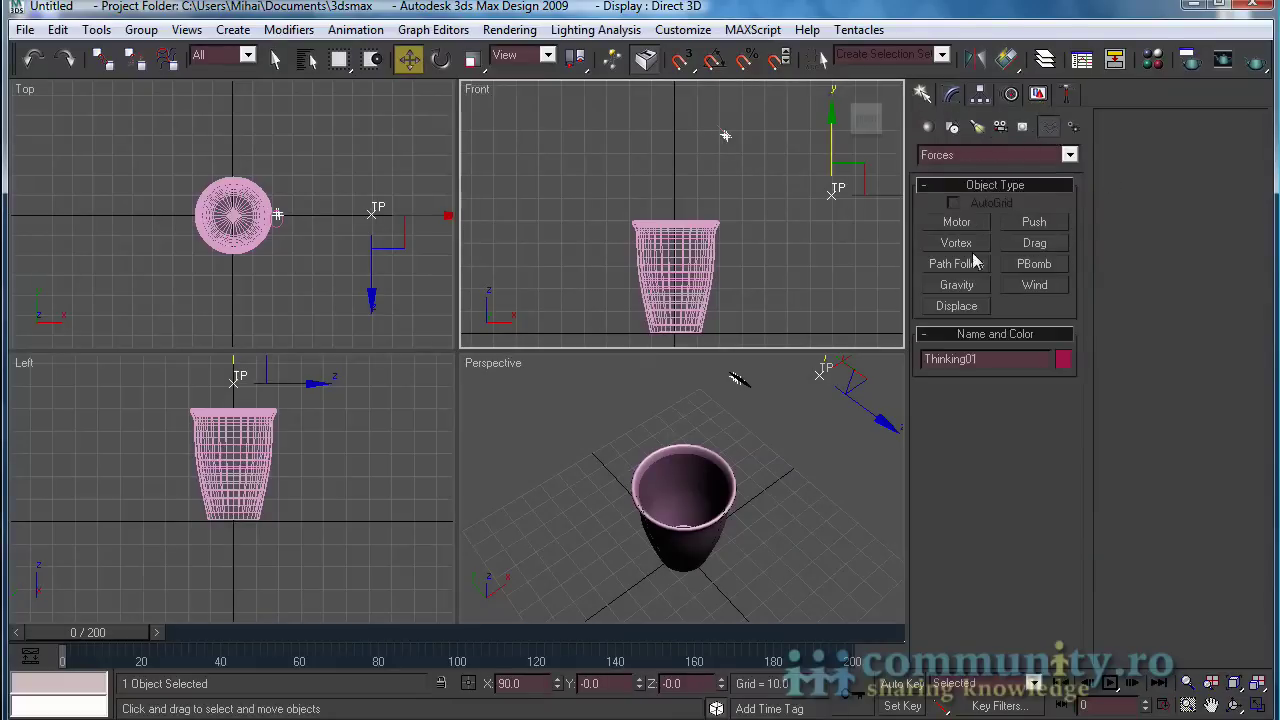
left_click(956, 286)
left_click_drag(320, 122, 354, 147)
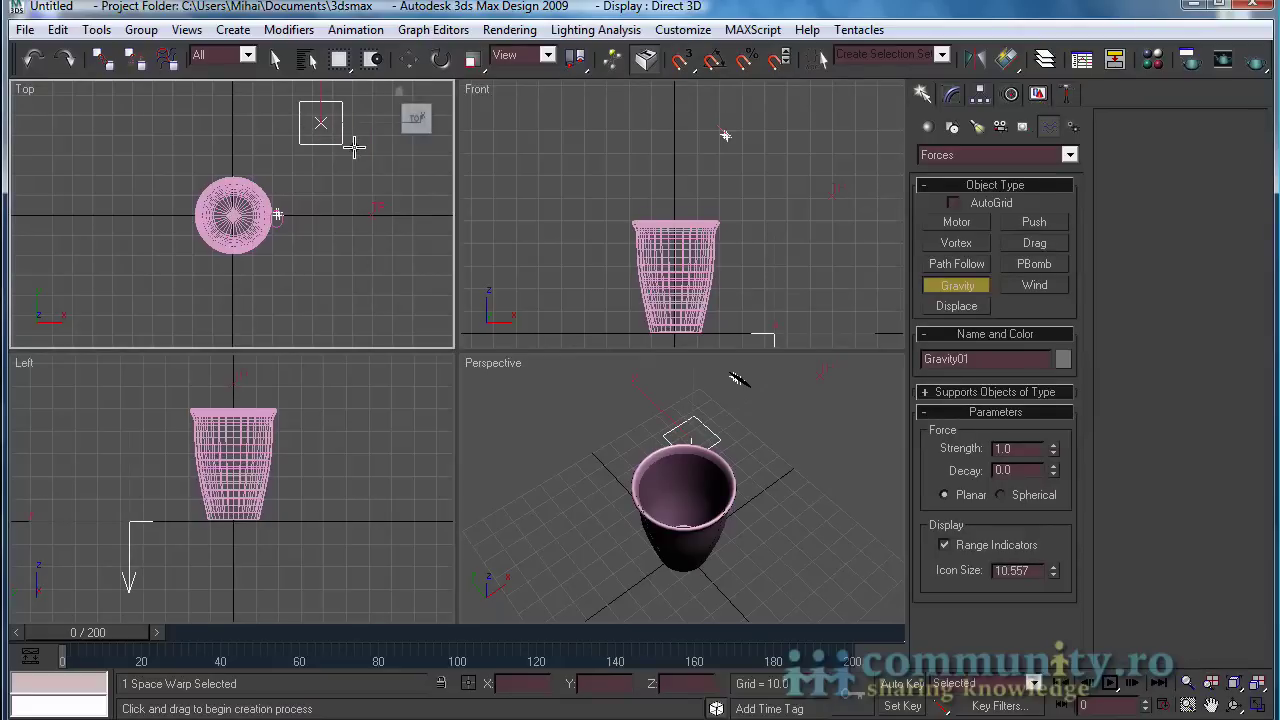
- Bind the Gravity space warp to the Thinking particle system
left_click(275, 58)
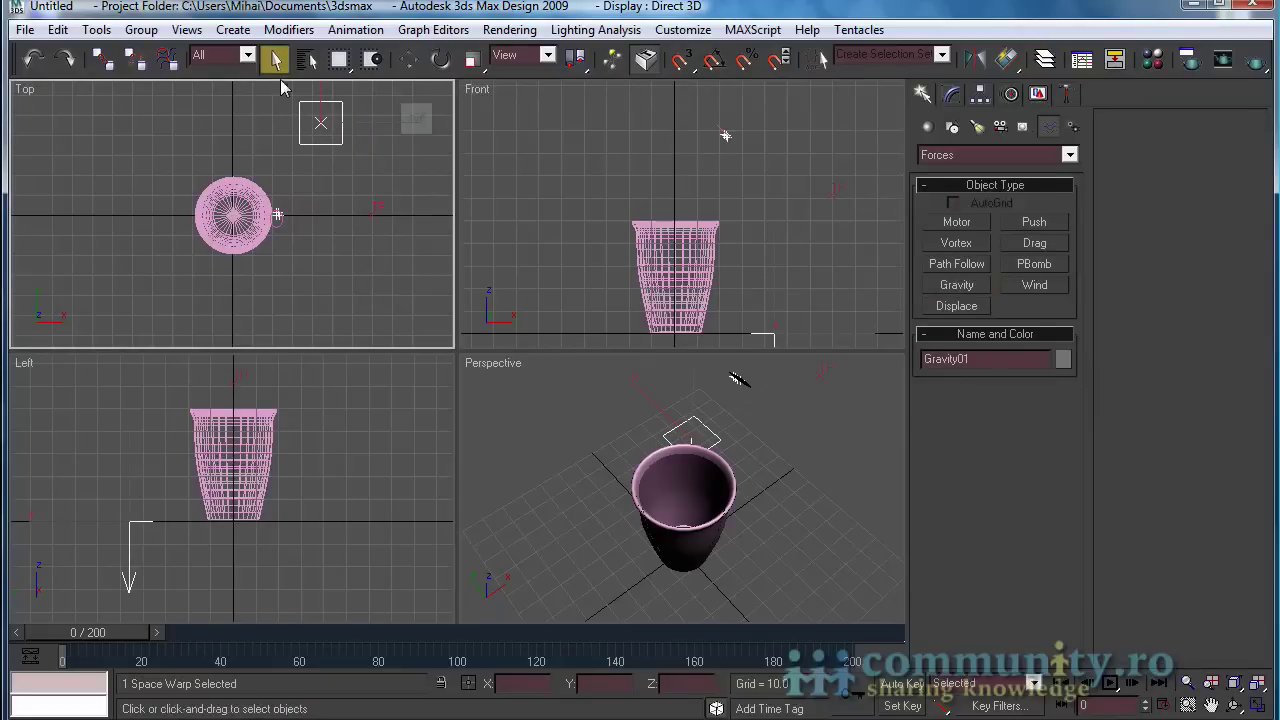
left_click(166, 62)
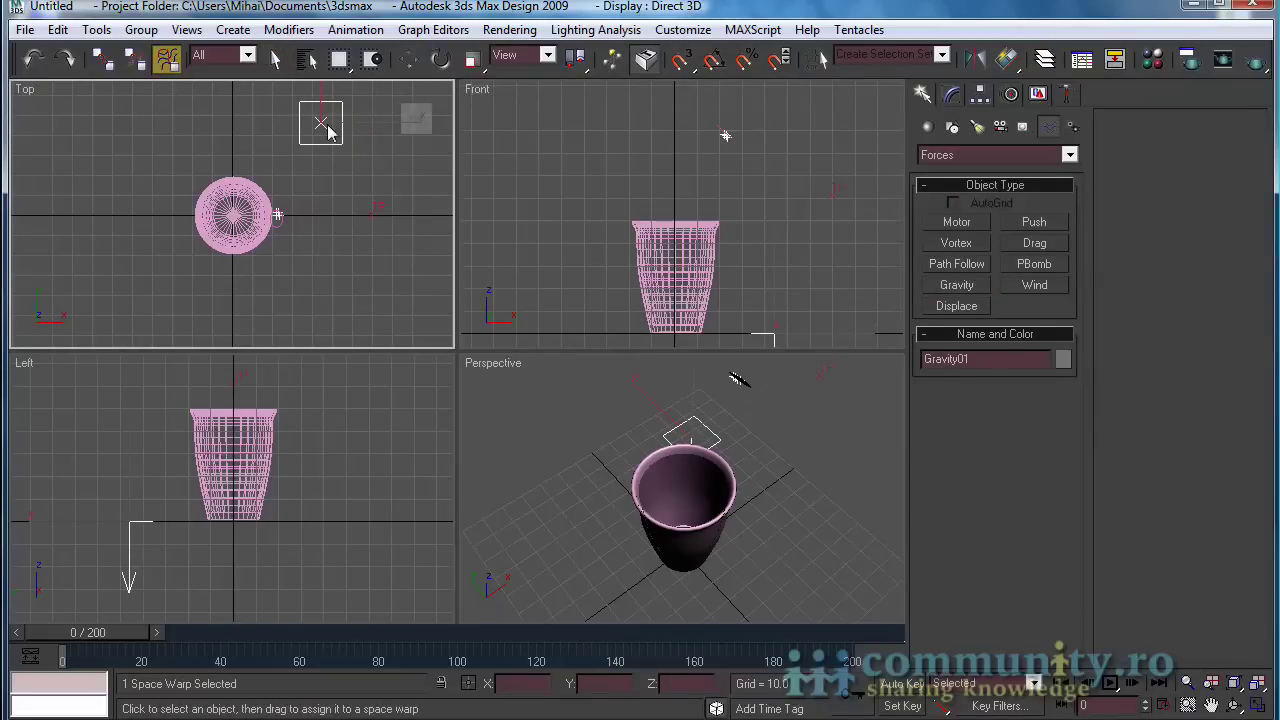
left_click_drag(320, 122, 378, 240)
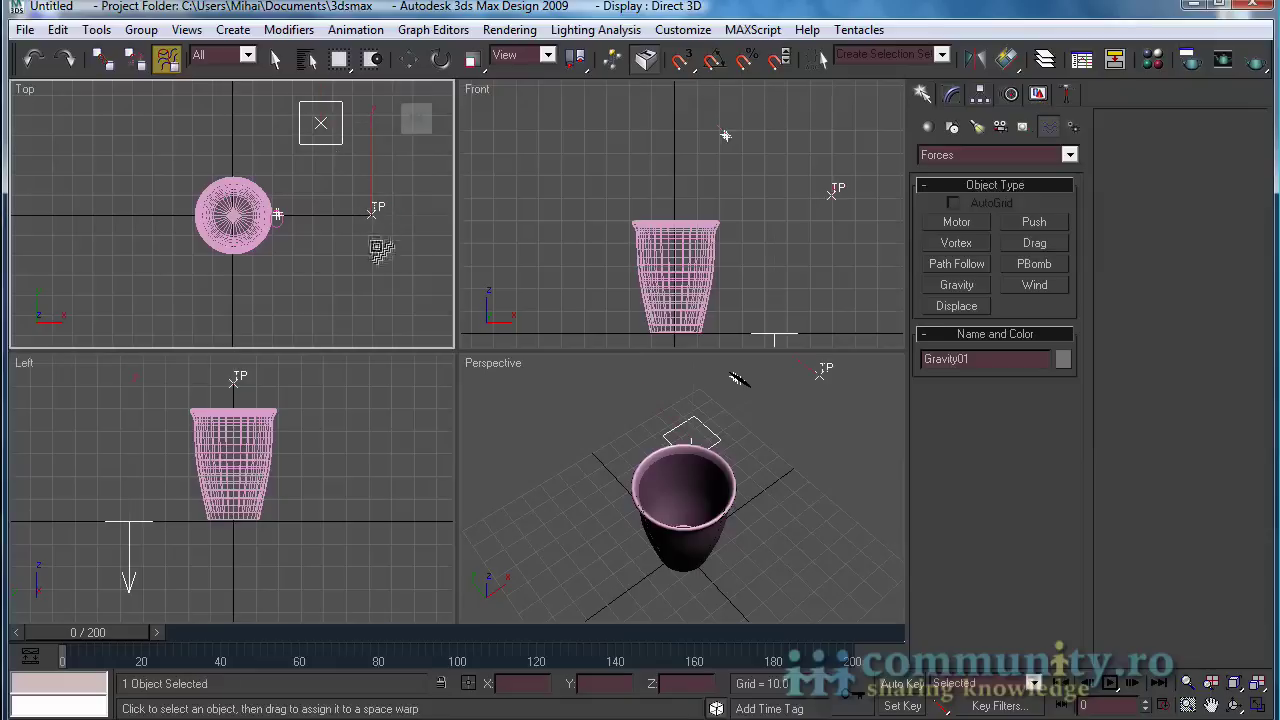
- Reopen the Thinking system's properties and add a dynamic set named Forces under Master Dynamic
left_click(275, 58)
left_click(372, 212)
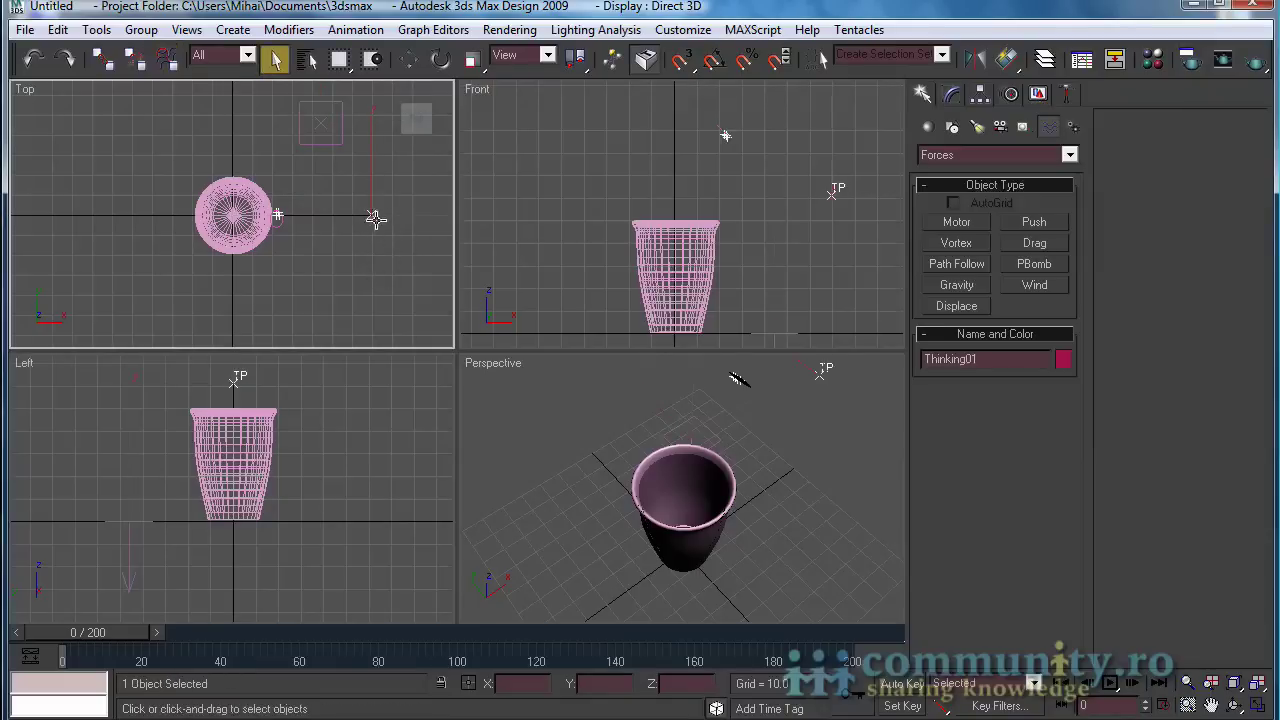
left_click(951, 96)
left_click(985, 190)
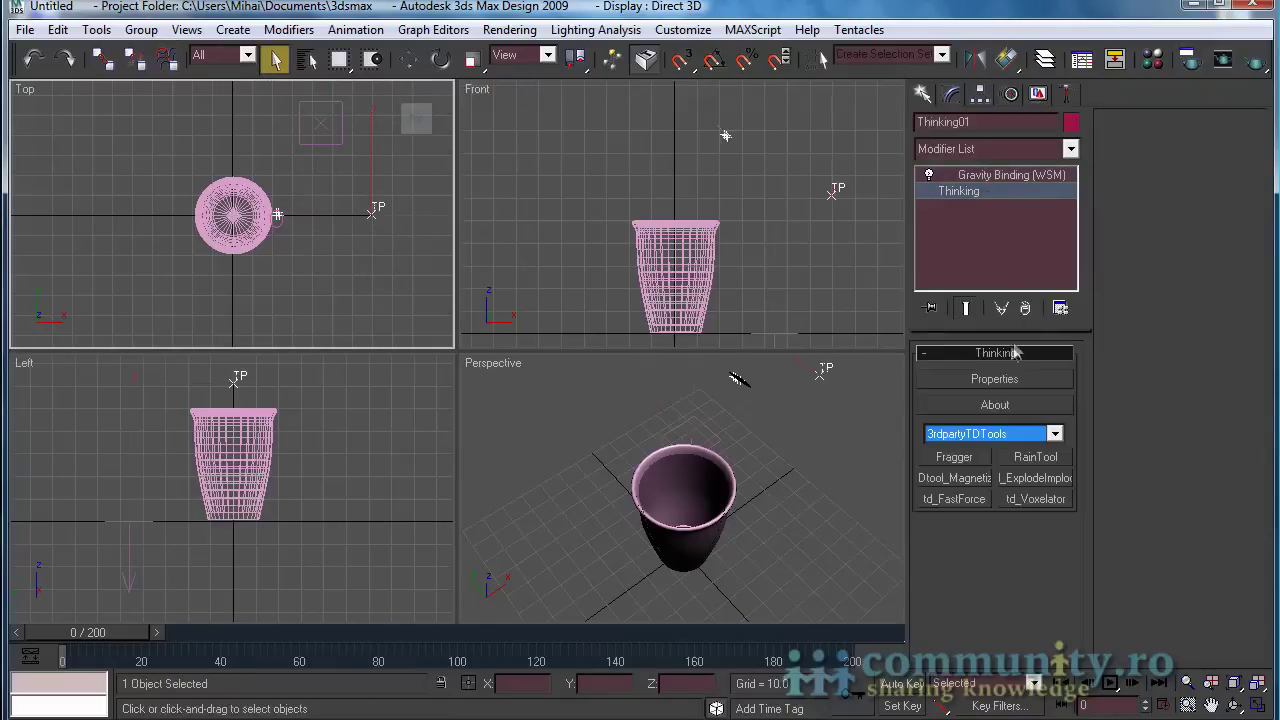
left_click(1001, 381)
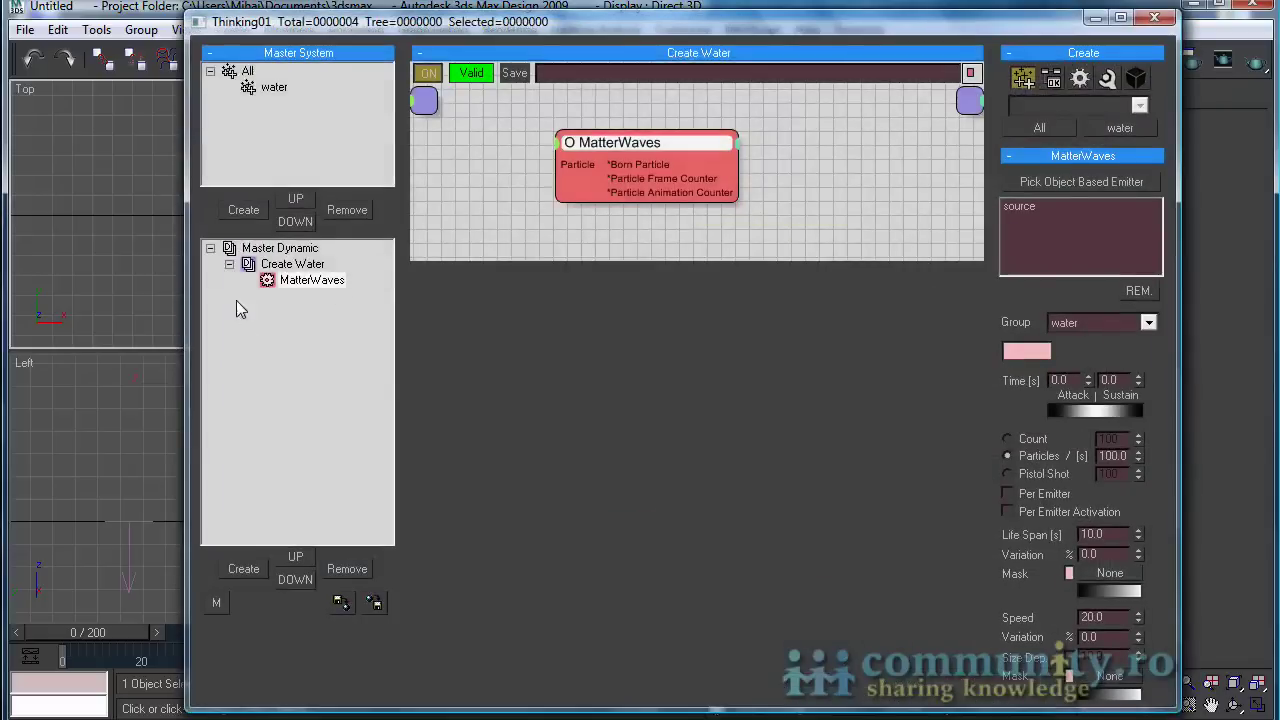
left_click(287, 250)
left_click(254, 568)
left_click(290, 297)
type("Forces")
key("Return")
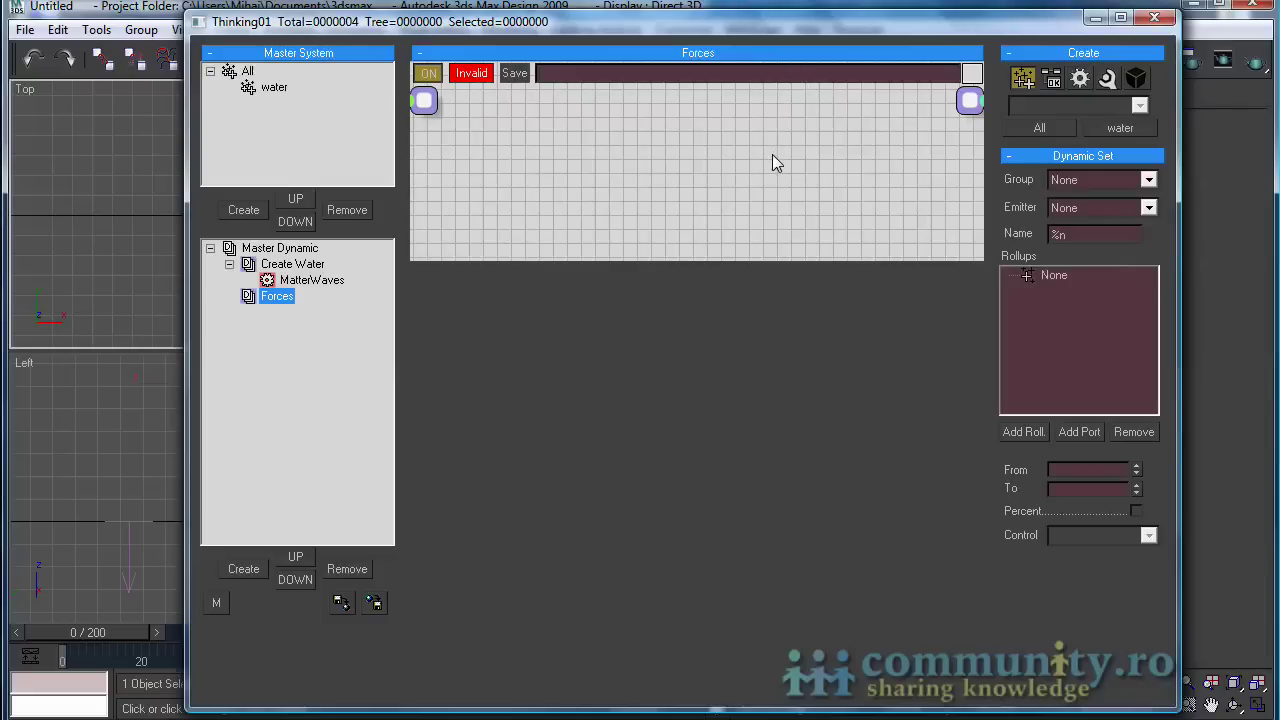
- Add a PPass initiator operator to the Forces set and assign it the water group
left_click(1080, 79)
left_click(1096, 104)
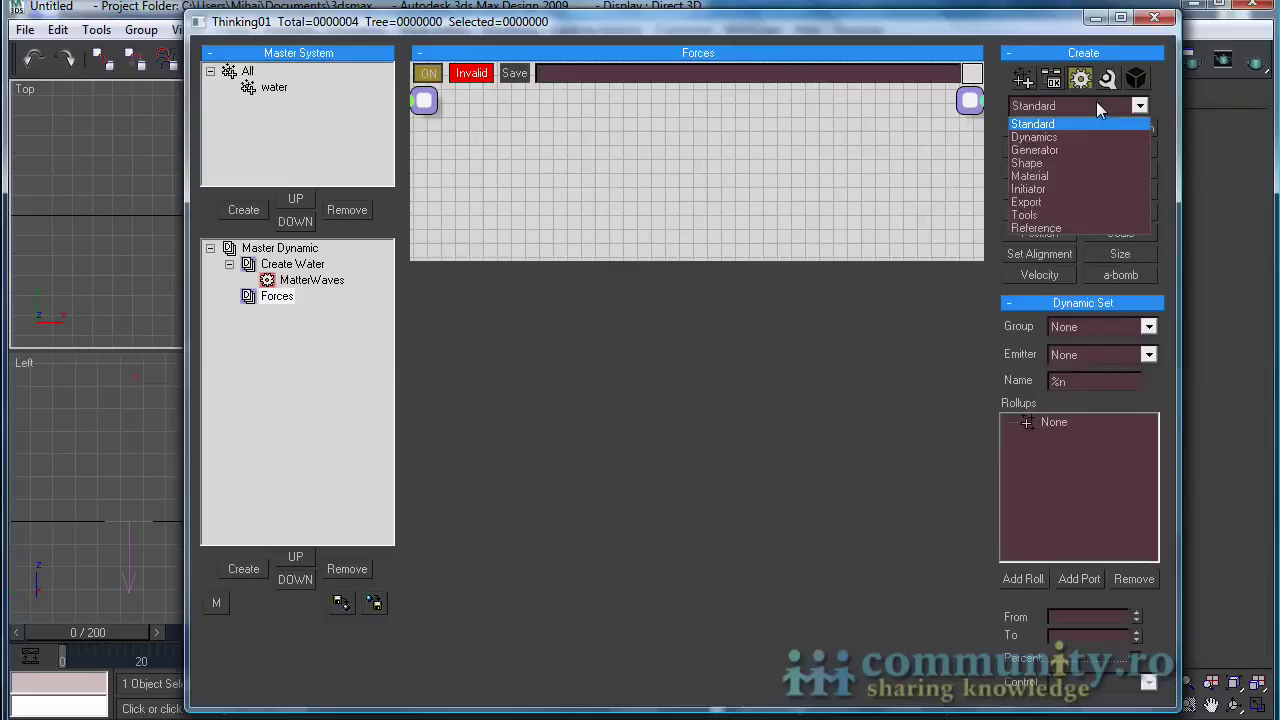
left_click(1058, 187)
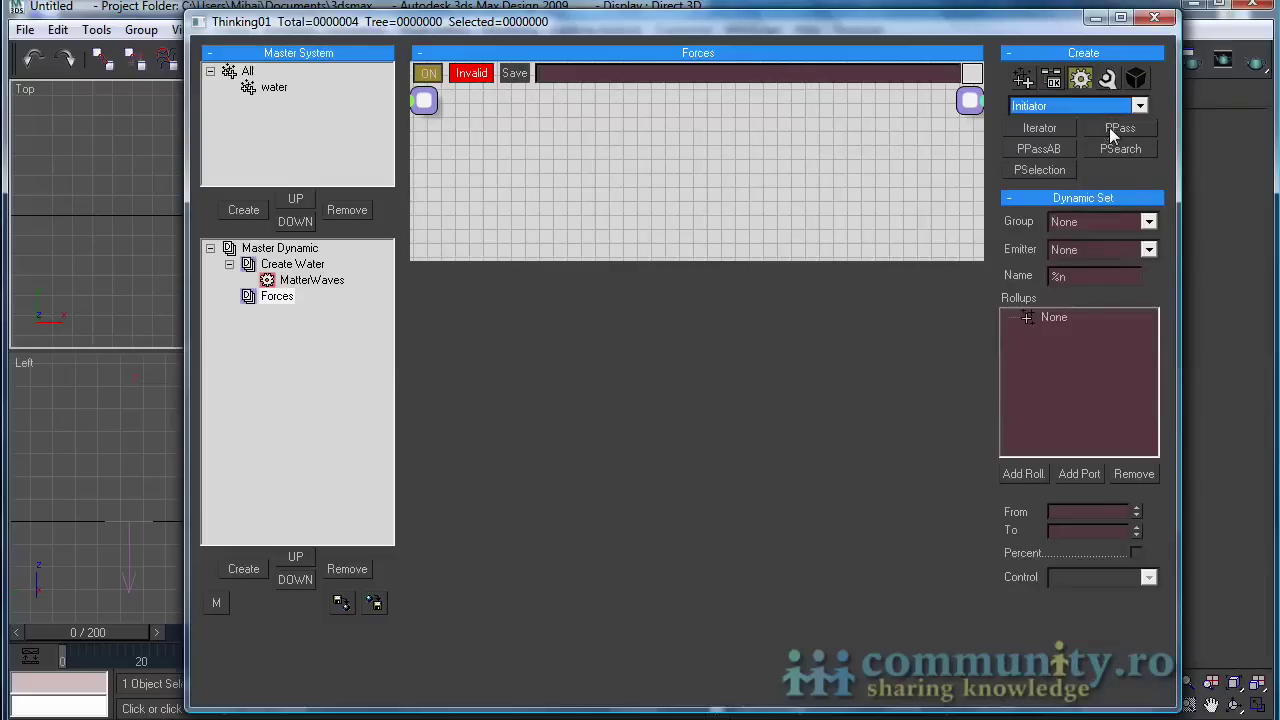
left_click(1112, 128)
left_click(545, 140)
left_click_drag(549, 145, 549, 150)
left_click(1146, 224)
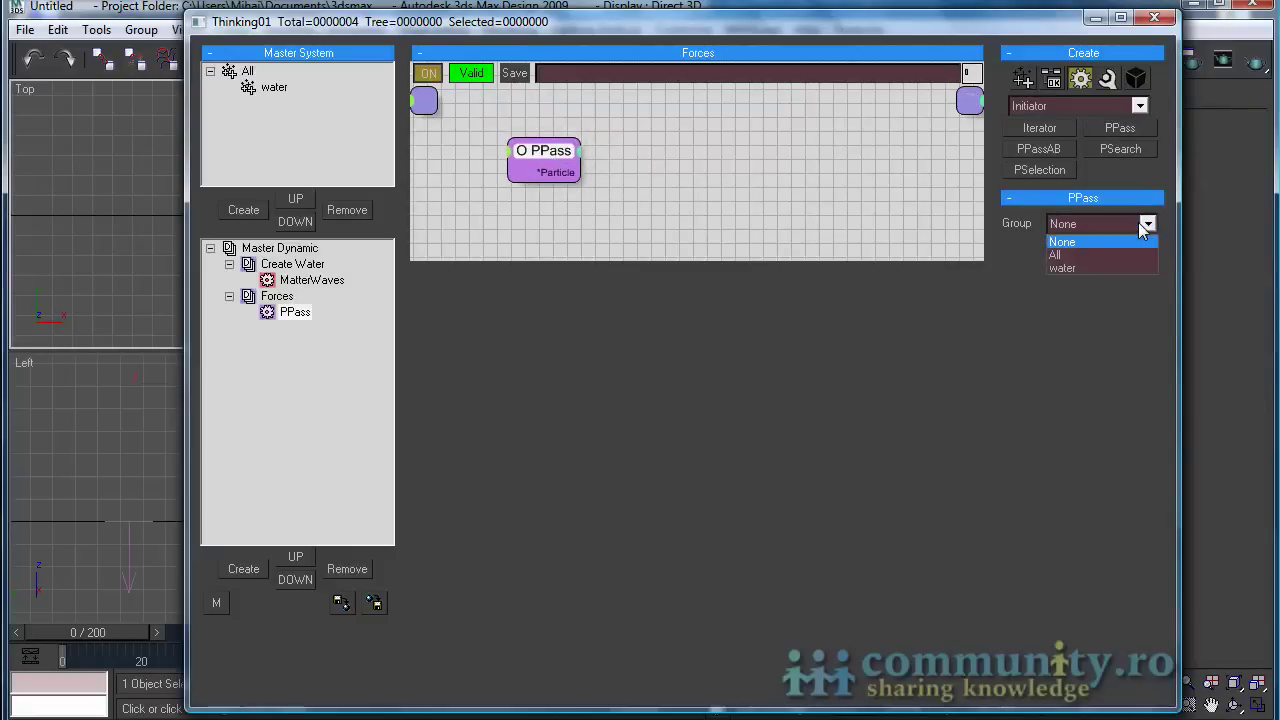
left_click(1089, 266)
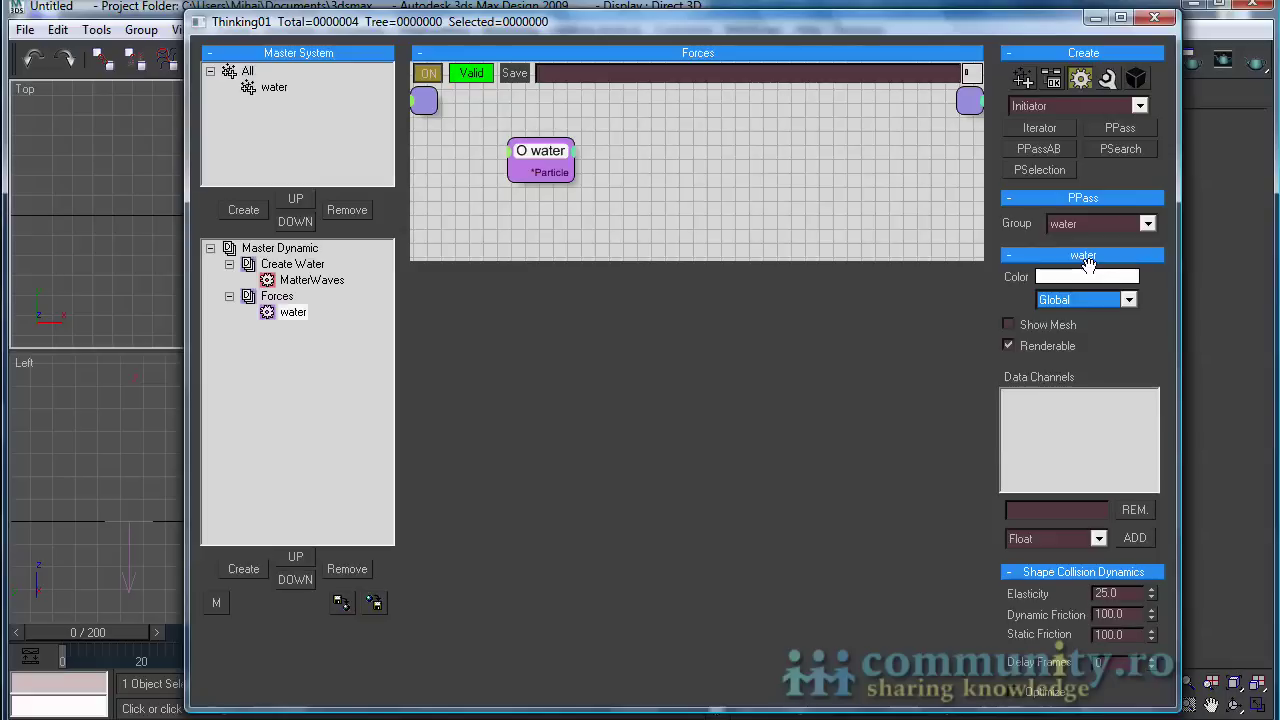
- Add a StdForce dynamics operator beside the water node and connect water's Particle output to its Particle input
left_click(701, 184)
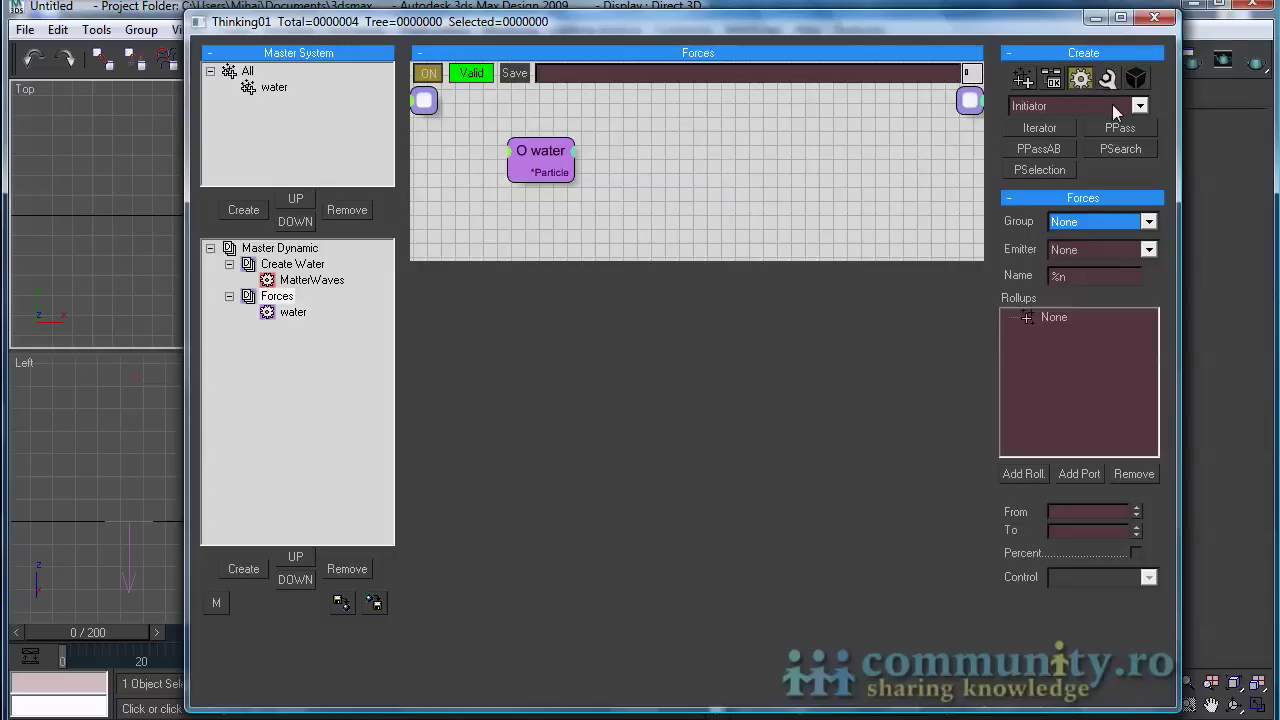
left_click(1113, 105)
left_click(1061, 142)
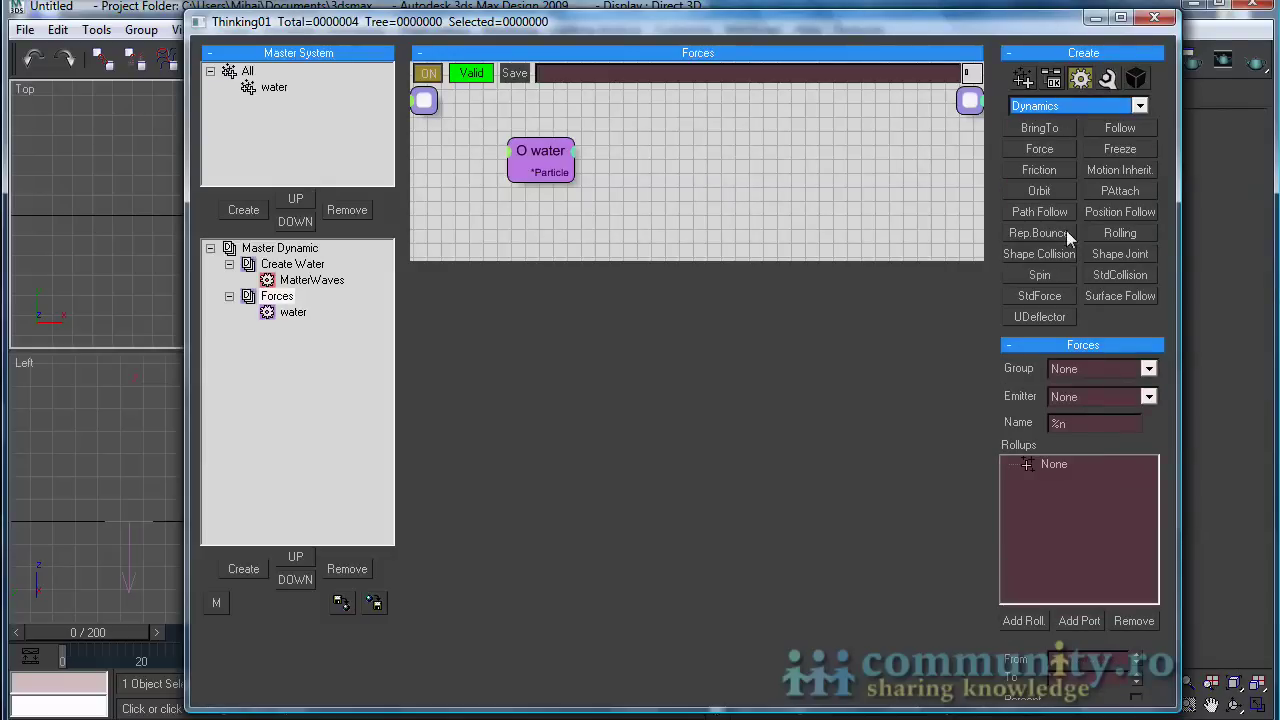
left_click(1046, 293)
left_click(721, 158)
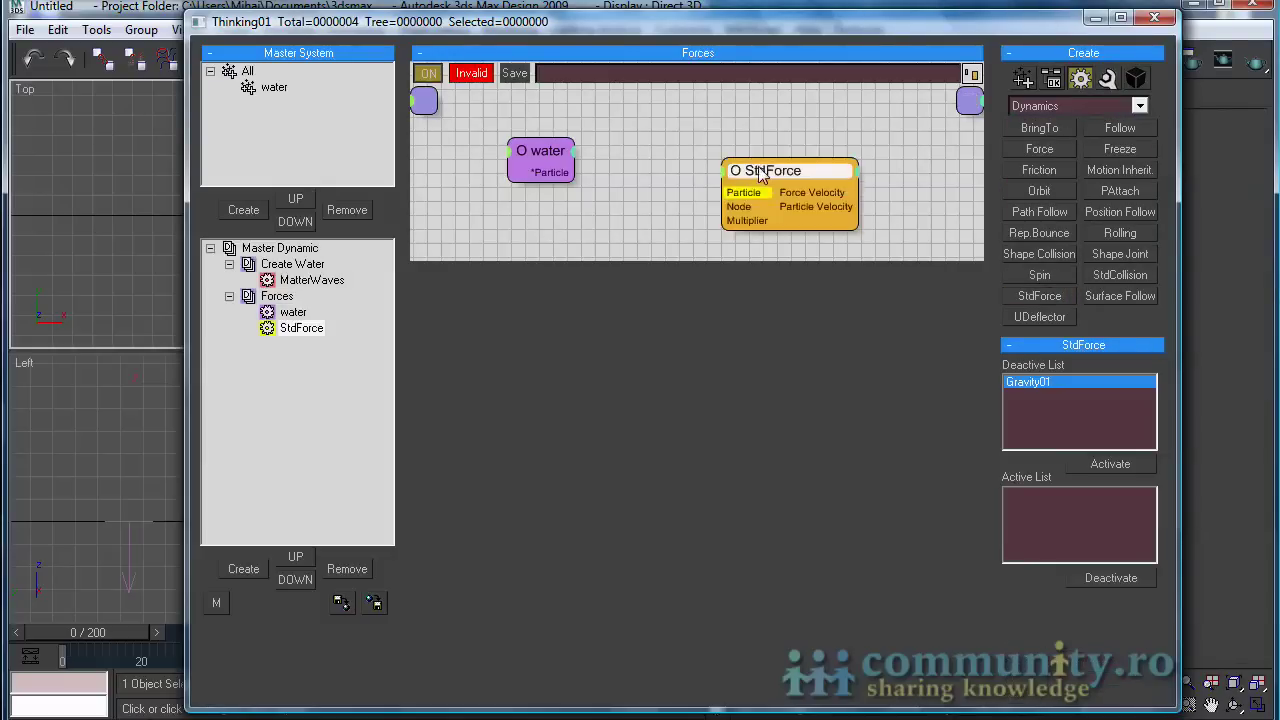
left_click_drag(760, 173, 739, 153)
left_click_drag(575, 172, 733, 173)
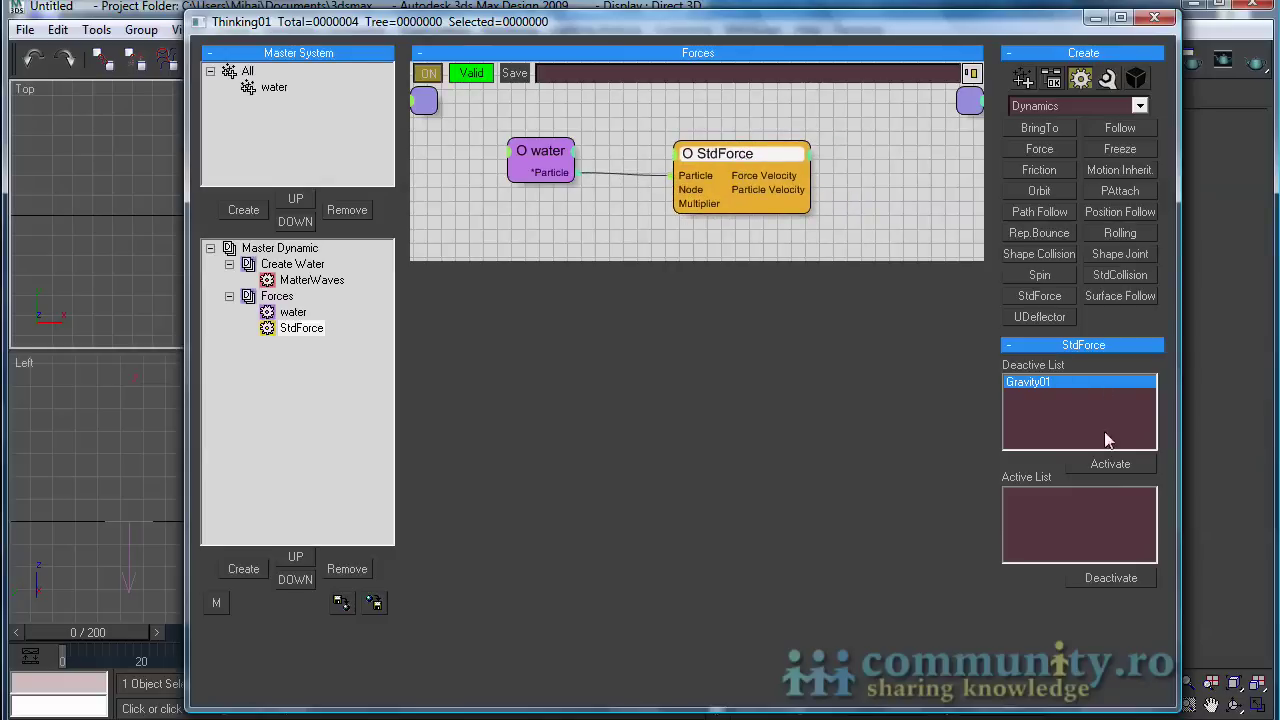
- Activate Gravity01 in the StdForce operator, close the properties and preview the particles up to frame 42
left_click(1108, 463)
left_click(1155, 19)
left_click_drag(110, 628, 228, 660)
- Reduce the Gravity strength to 0.6 and then to 0.5, and preview the particle stream up to frame 70
left_click(774, 333)
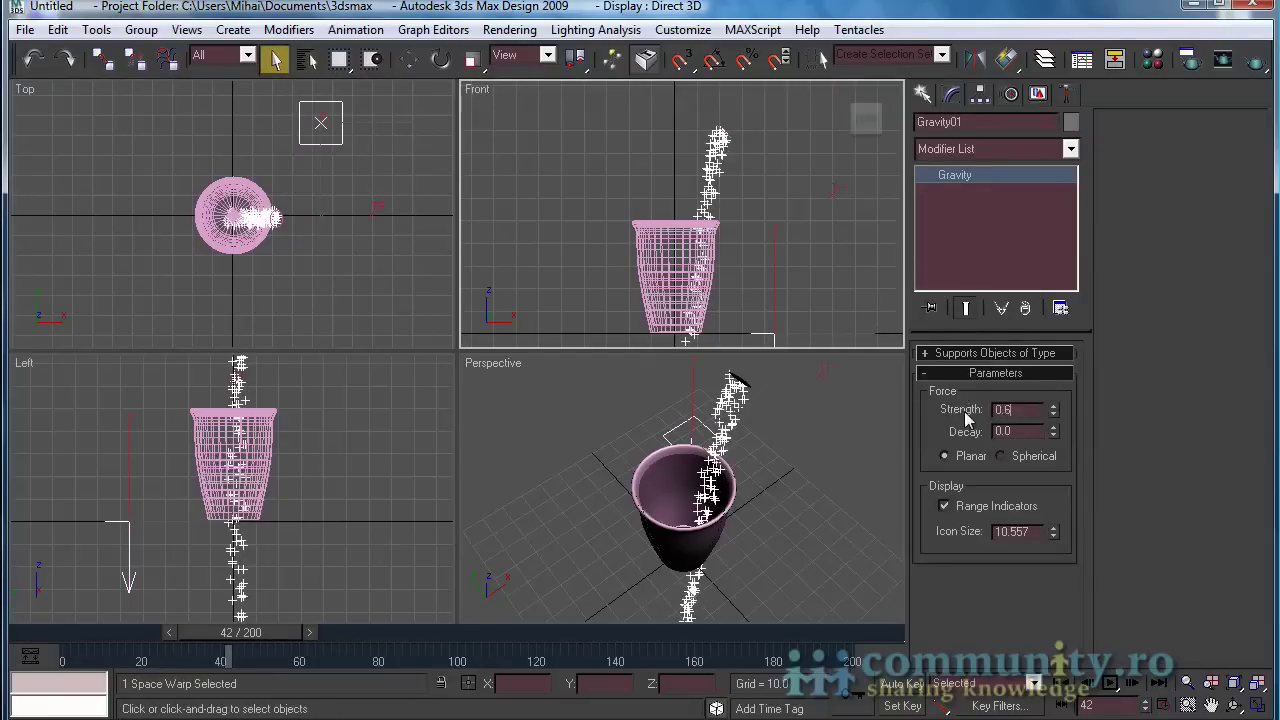
key("Return")
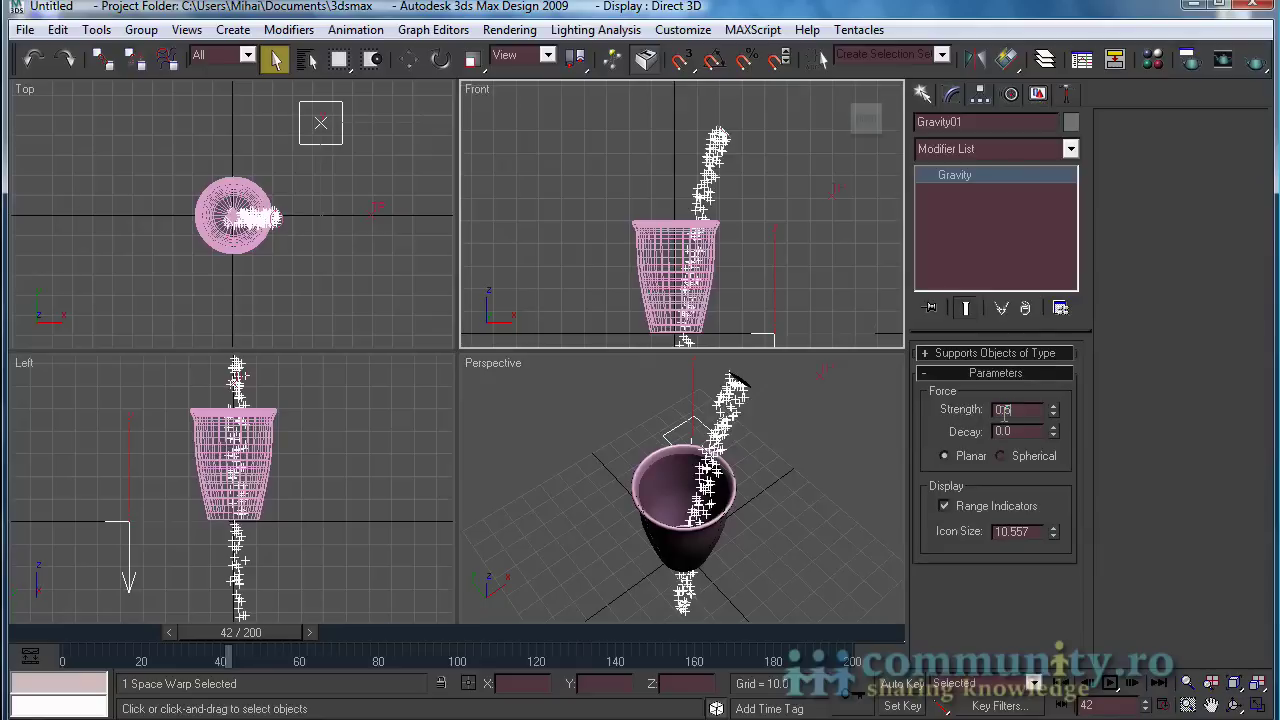
type("0.5")
key("Return")
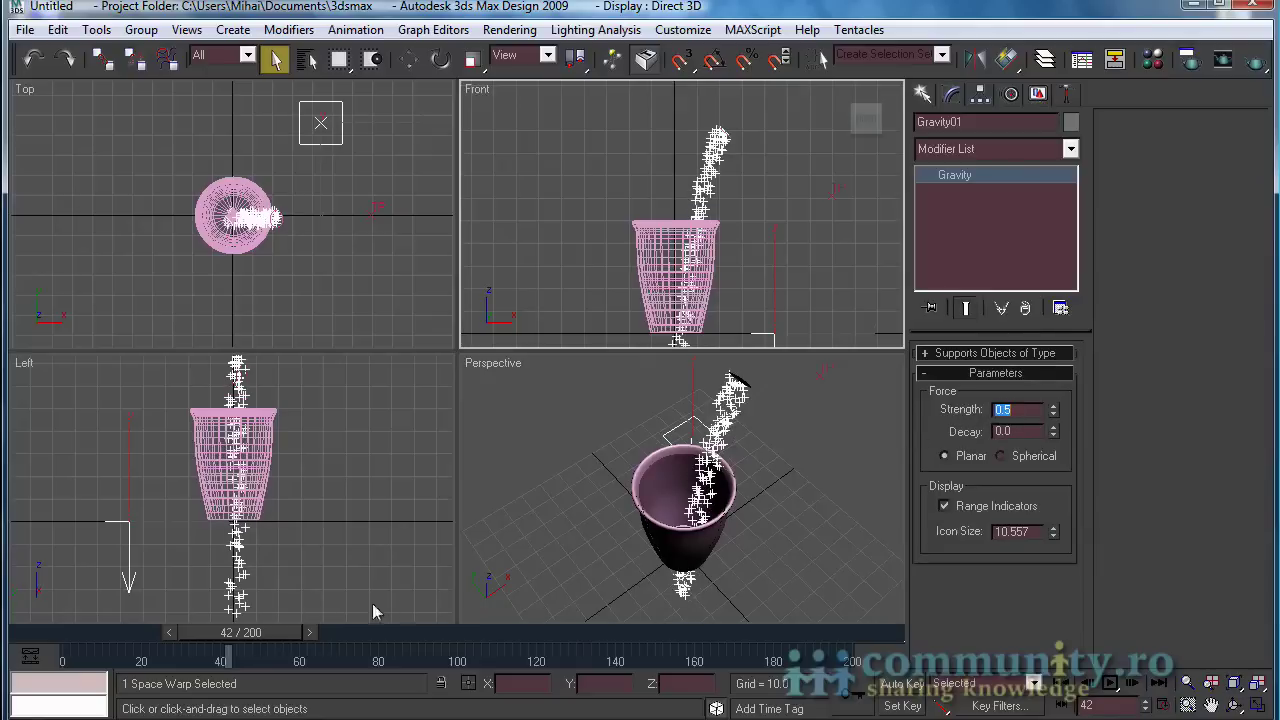
left_click_drag(250, 641, 356, 672)
key("q")
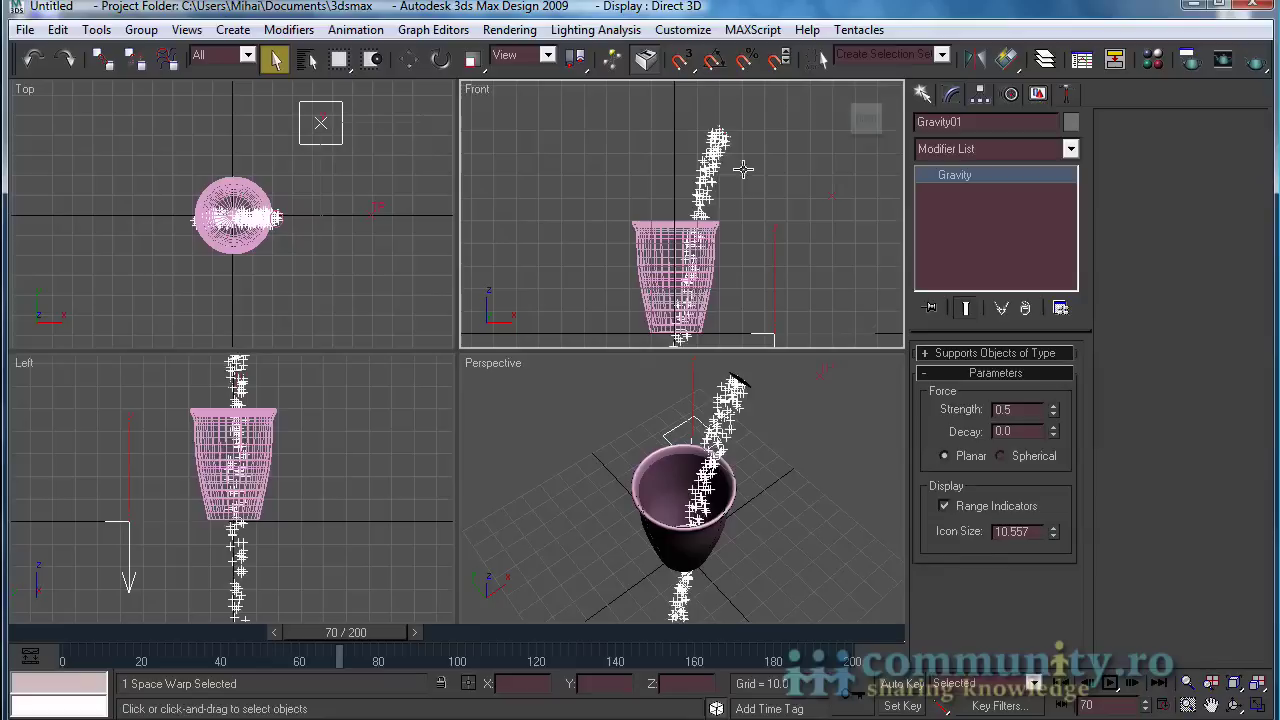
- Reopen the Thinking system's properties, enlarge the Forces node area and rearrange the water and StdForce nodes
left_click(821, 374)
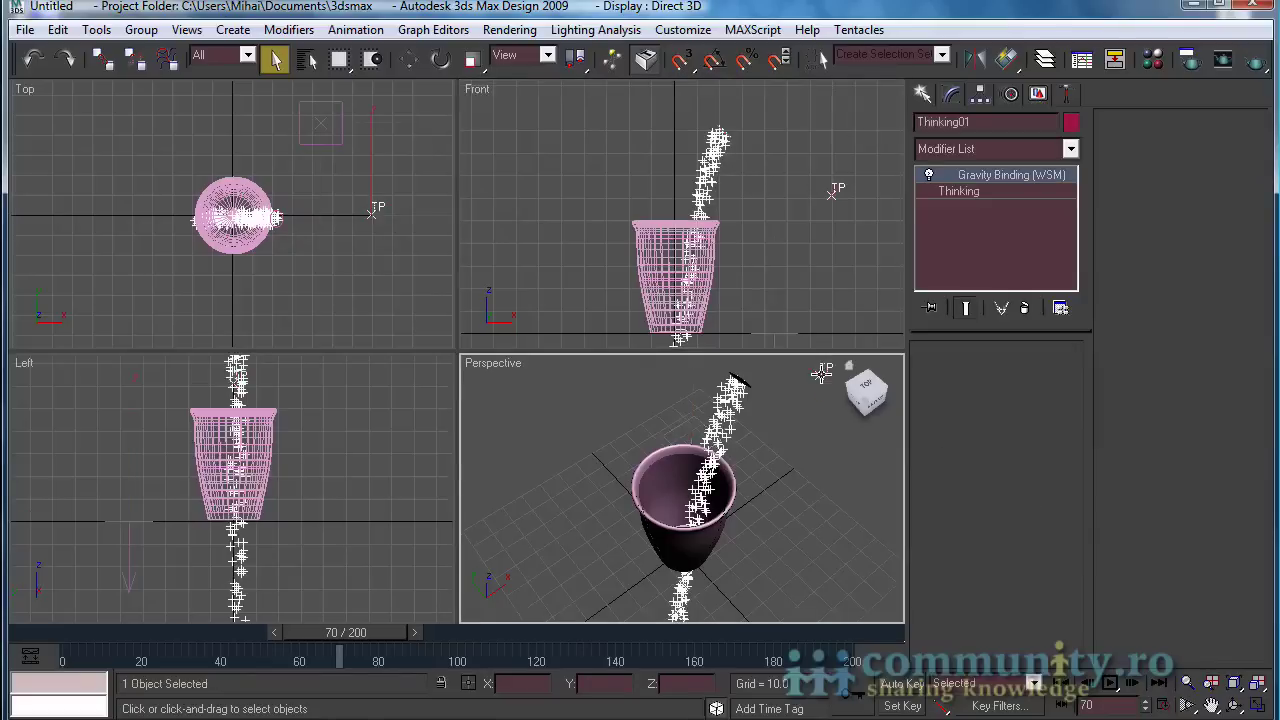
left_click(960, 191)
left_click(994, 379)
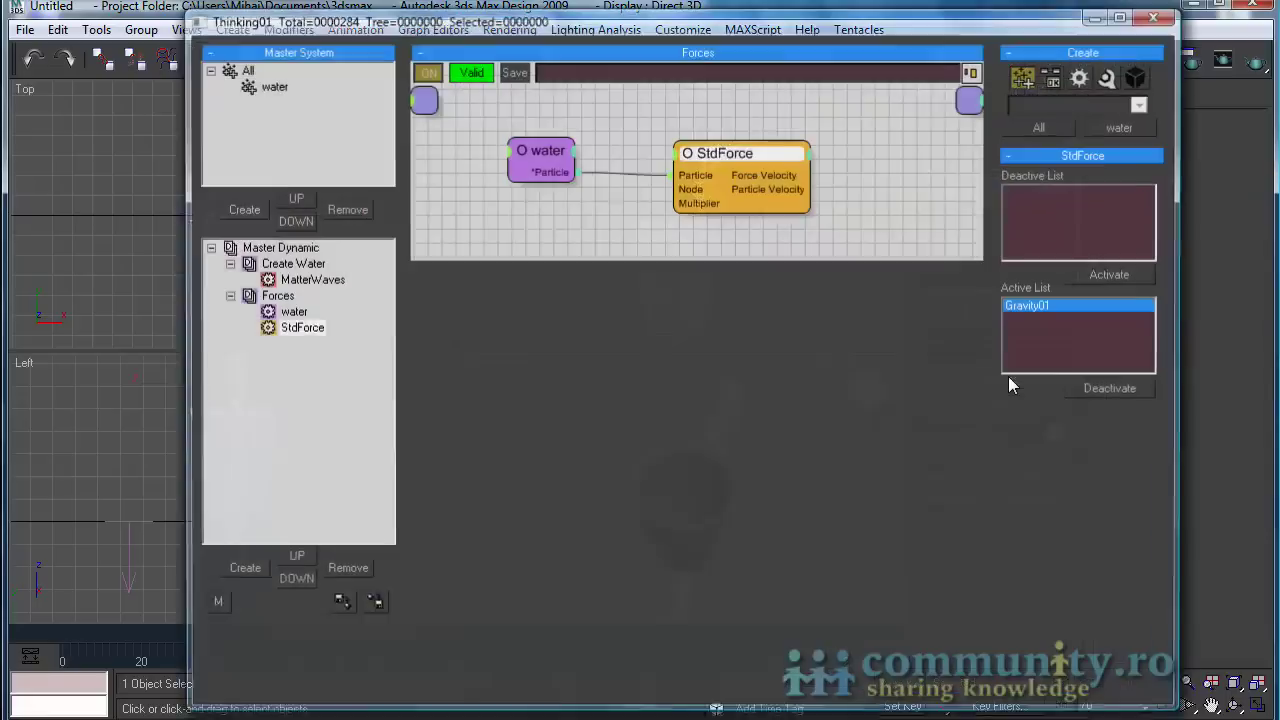
left_click(541, 155)
left_click(749, 154)
left_click_drag(797, 260, 797, 402)
left_click_drag(540, 221, 548, 150)
left_click_drag(720, 222, 704, 149)
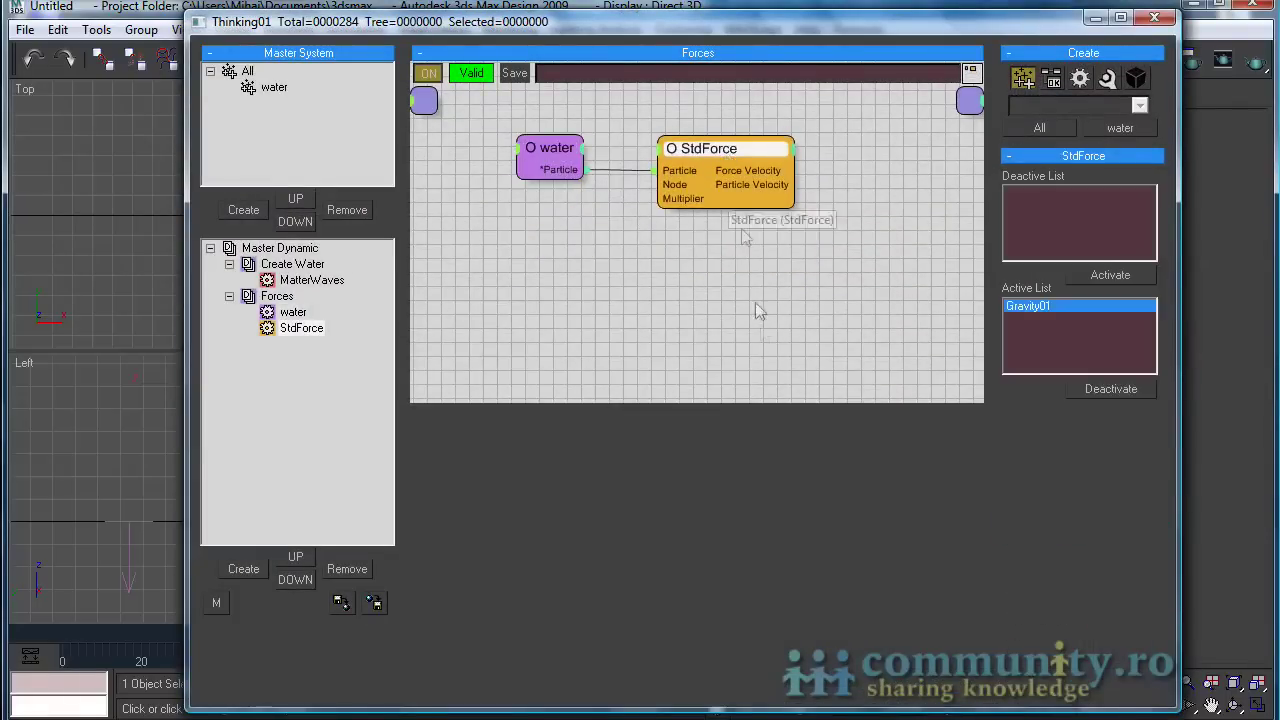
- Add a UDeflector dynamics operator below StdForce and connect water's Particle output to its Particle input
left_click(1080, 80)
left_click(1088, 106)
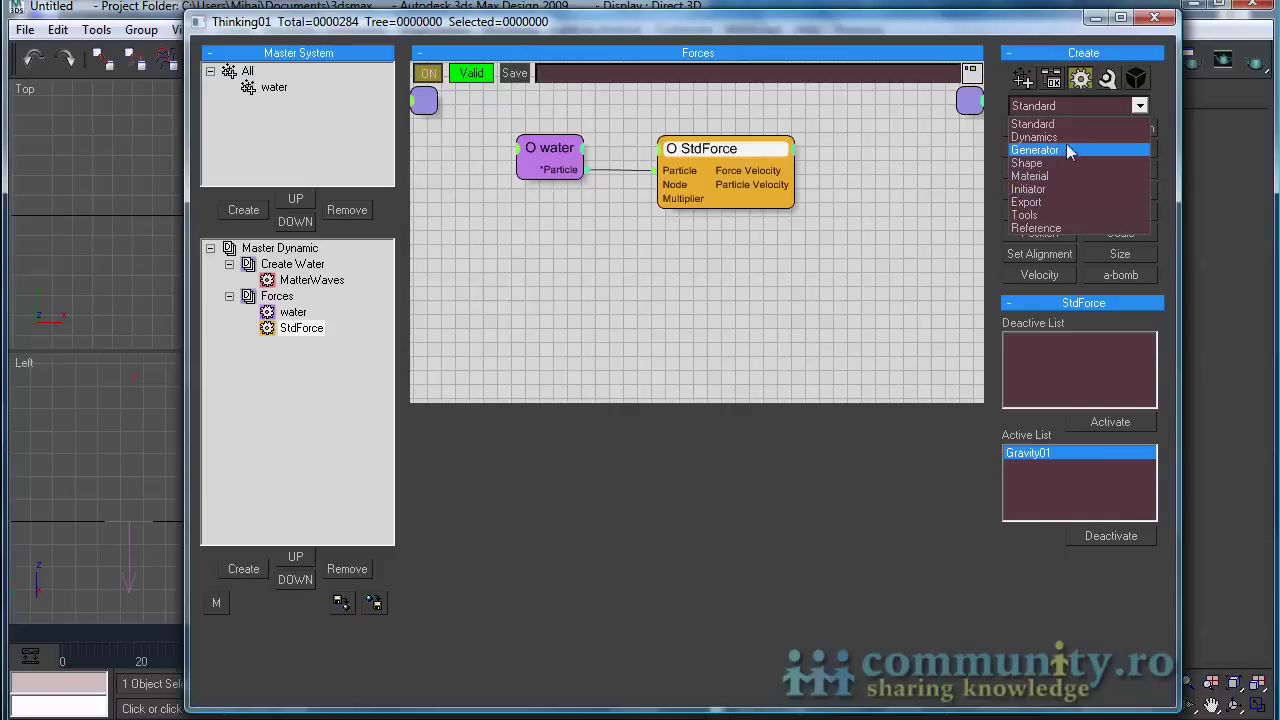
left_click(1068, 138)
left_click(1040, 318)
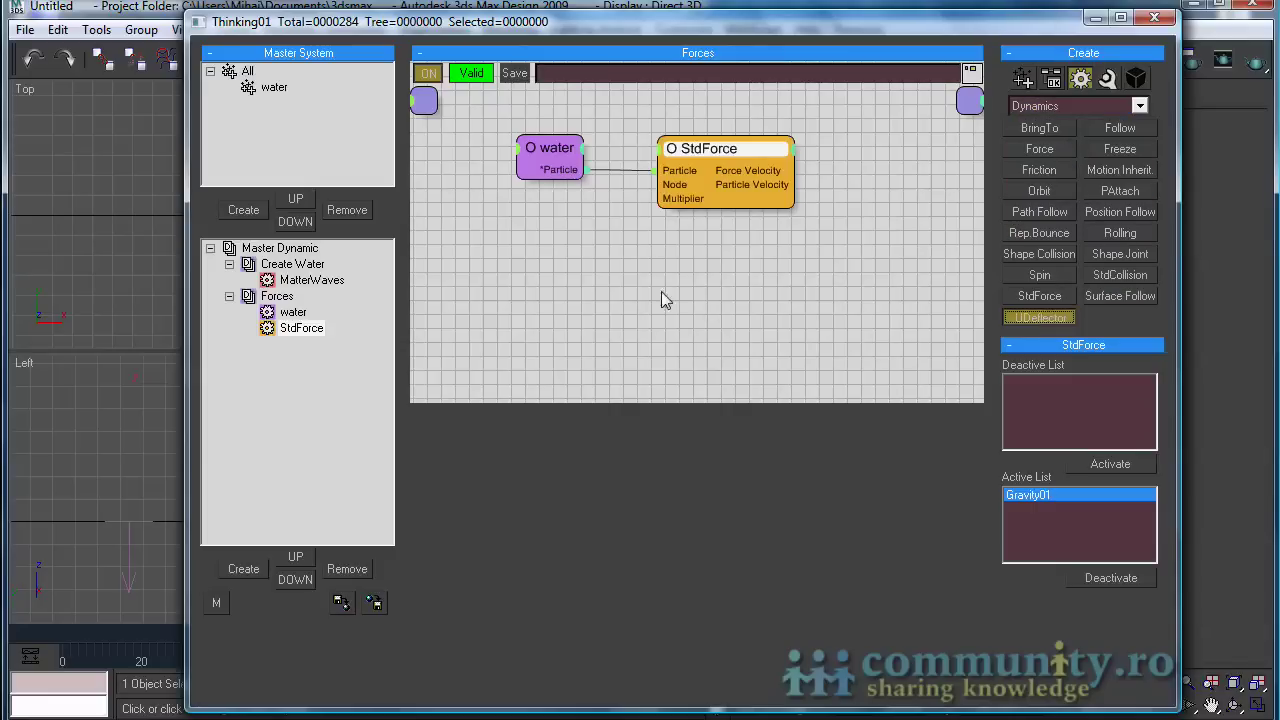
left_click(704, 298)
left_click_drag(708, 300, 722, 233)
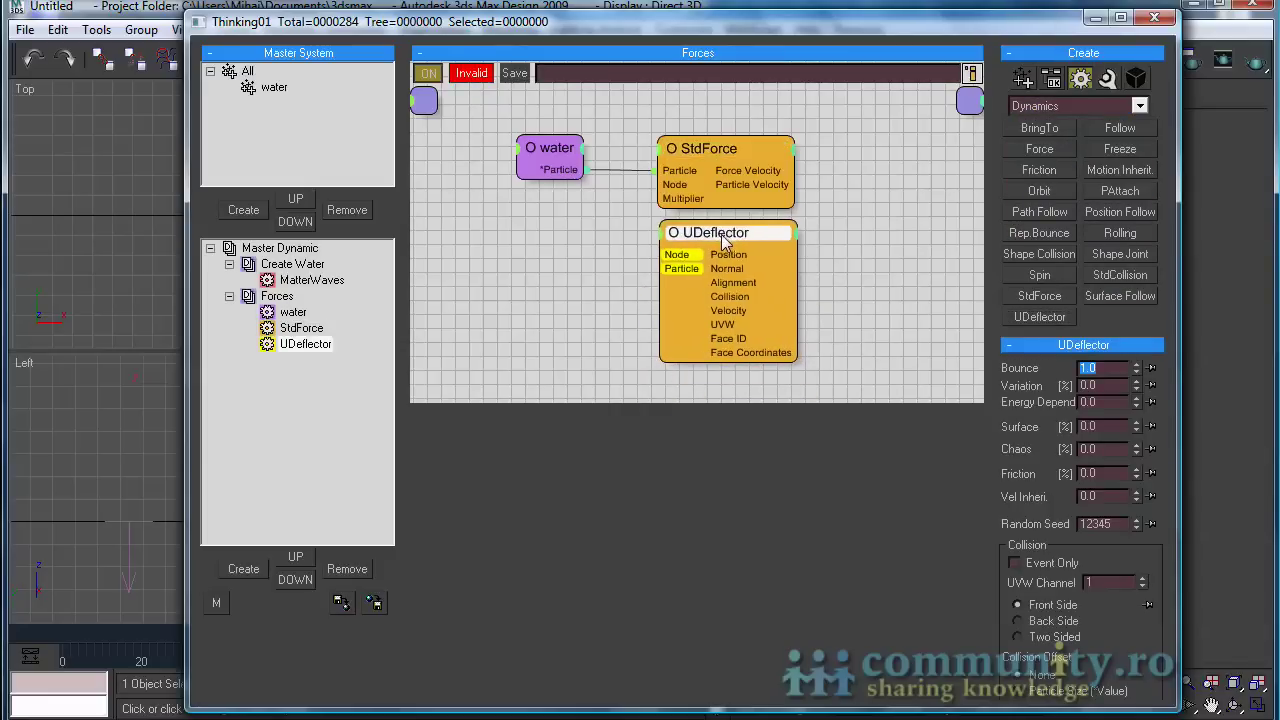
left_click_drag(582, 169, 660, 269)
- Add a Node helper below the water node and connect its Node output to UDeflector's Node input
left_click(1108, 80)
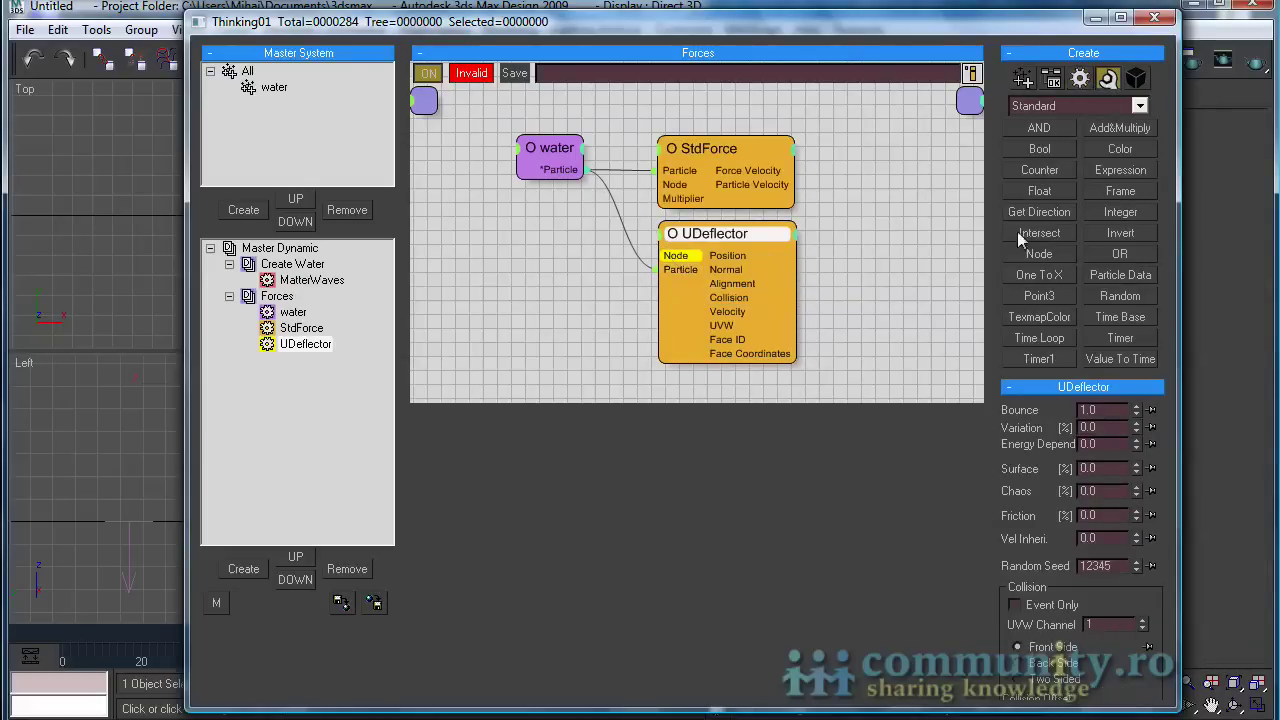
left_click_drag(1026, 256, 577, 262)
left_click_drag(603, 341, 672, 258)
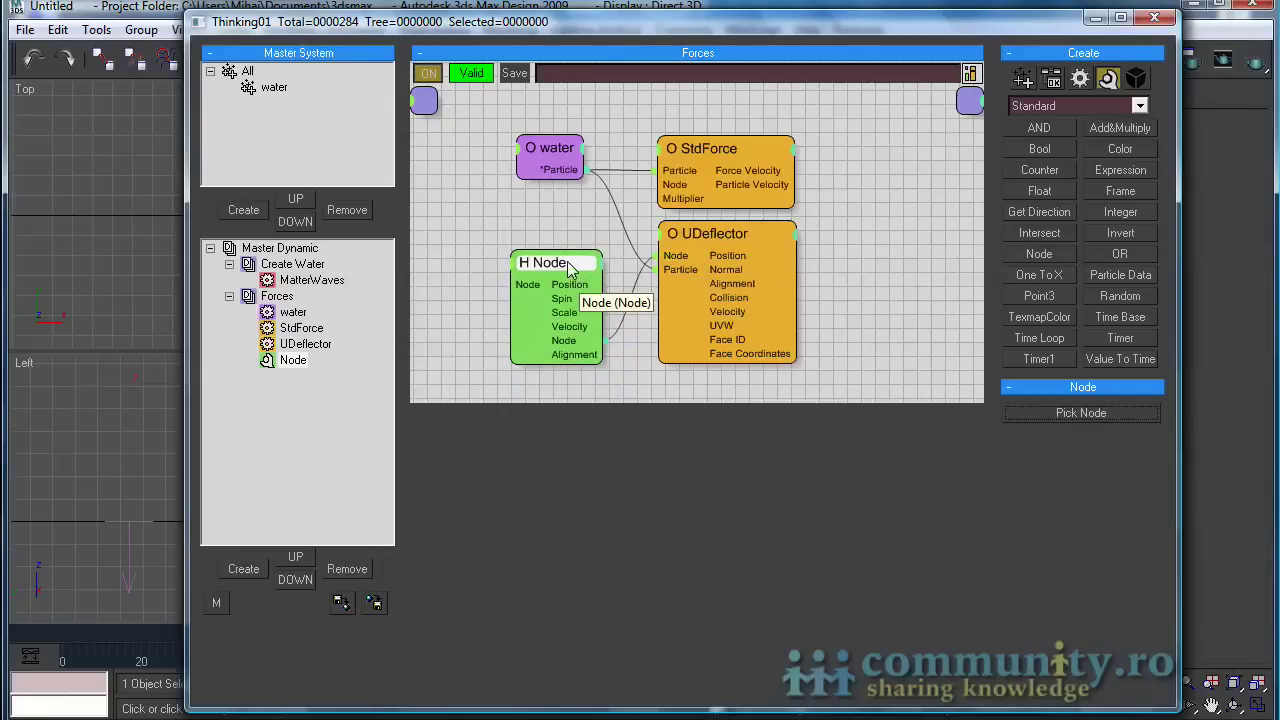
- Assign the glass object to the Node helper and hide the helper's unconnected ports
left_click(1055, 414)
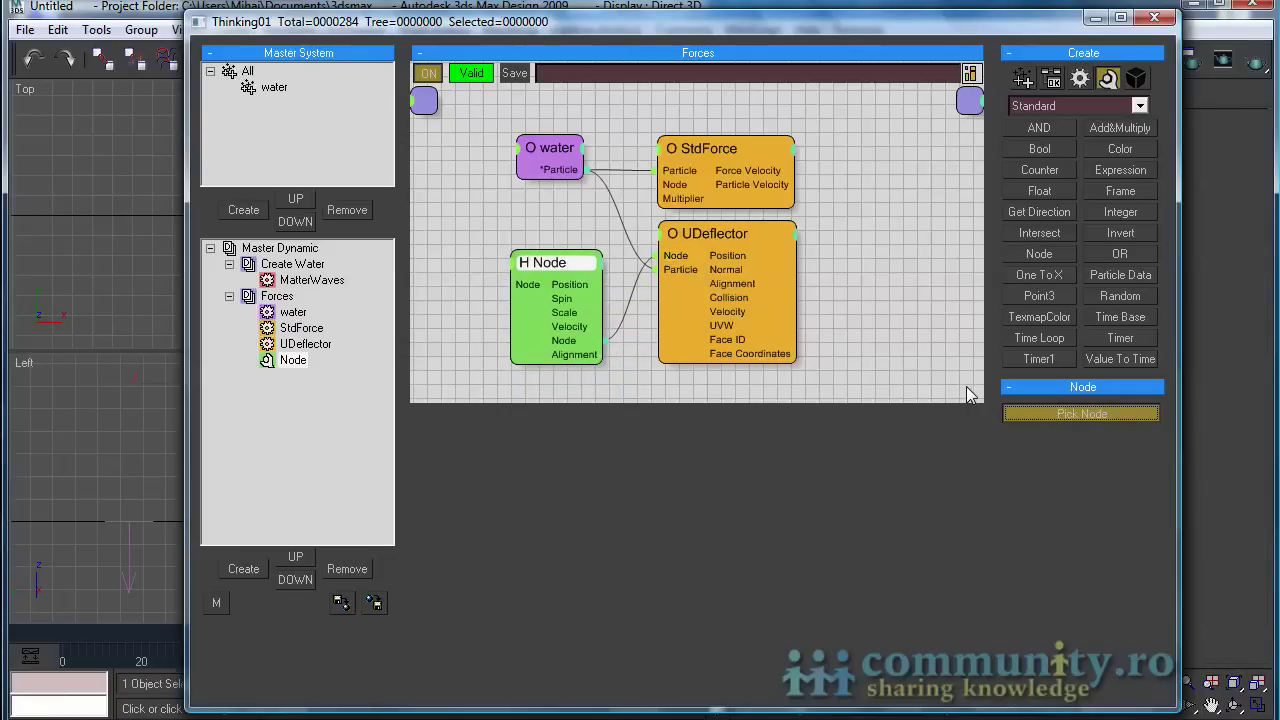
key("h")
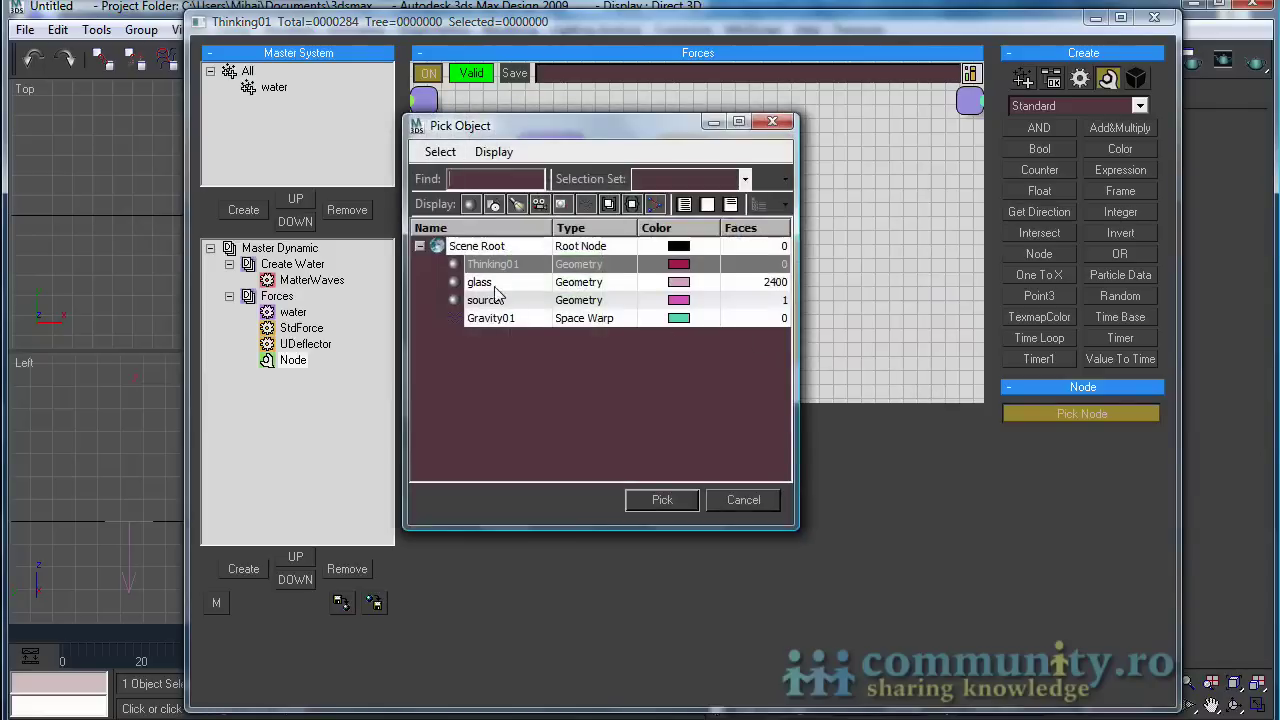
left_click(484, 285)
left_click(661, 500)
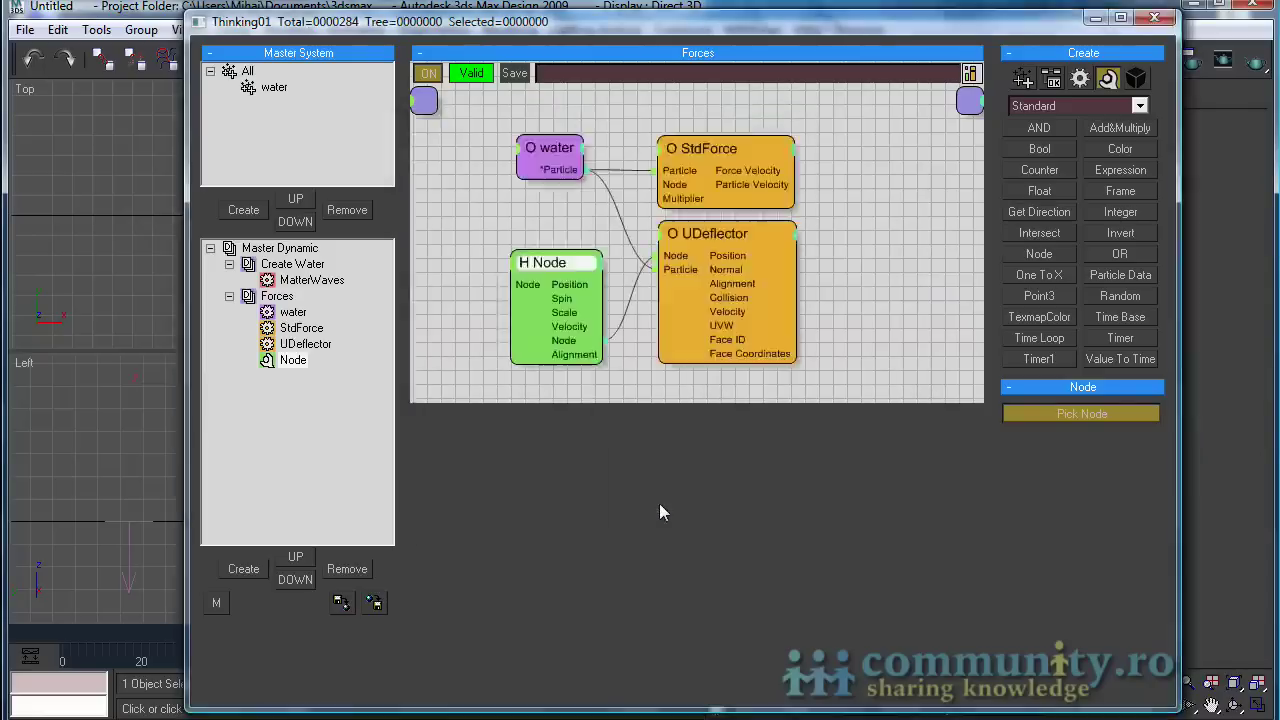
left_click(729, 232)
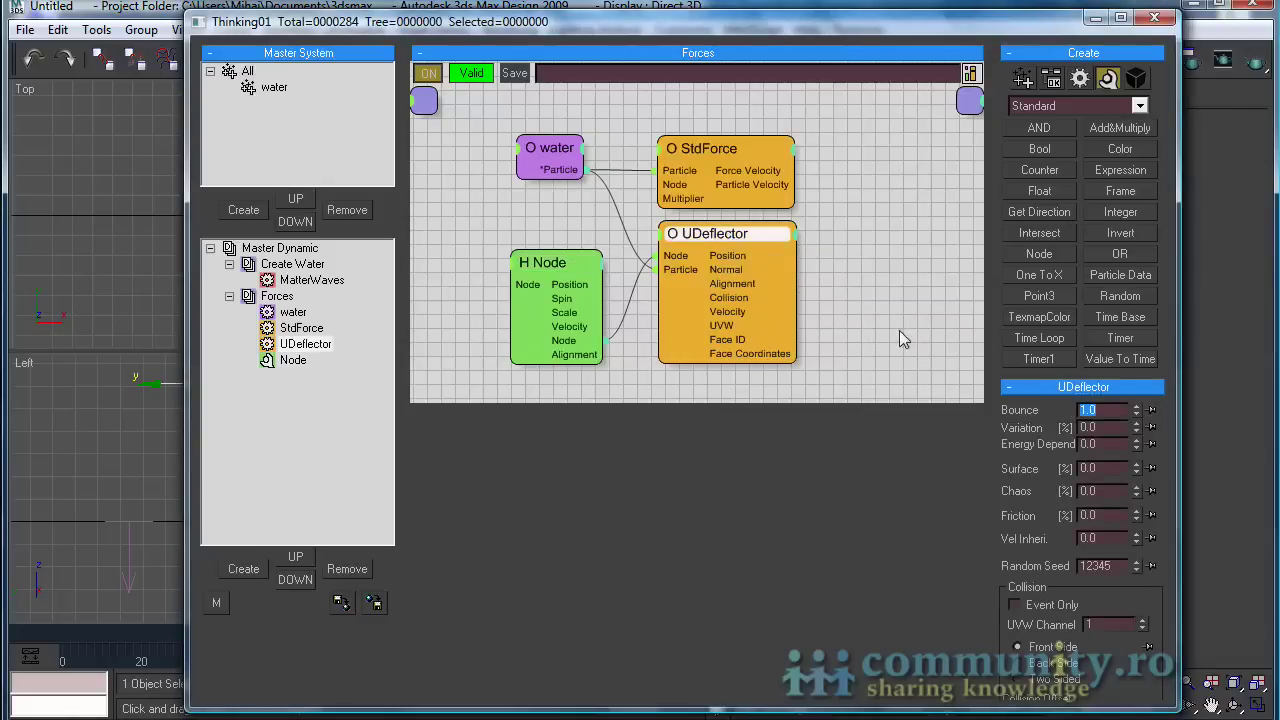
right_click(520, 262)
left_click(514, 489)
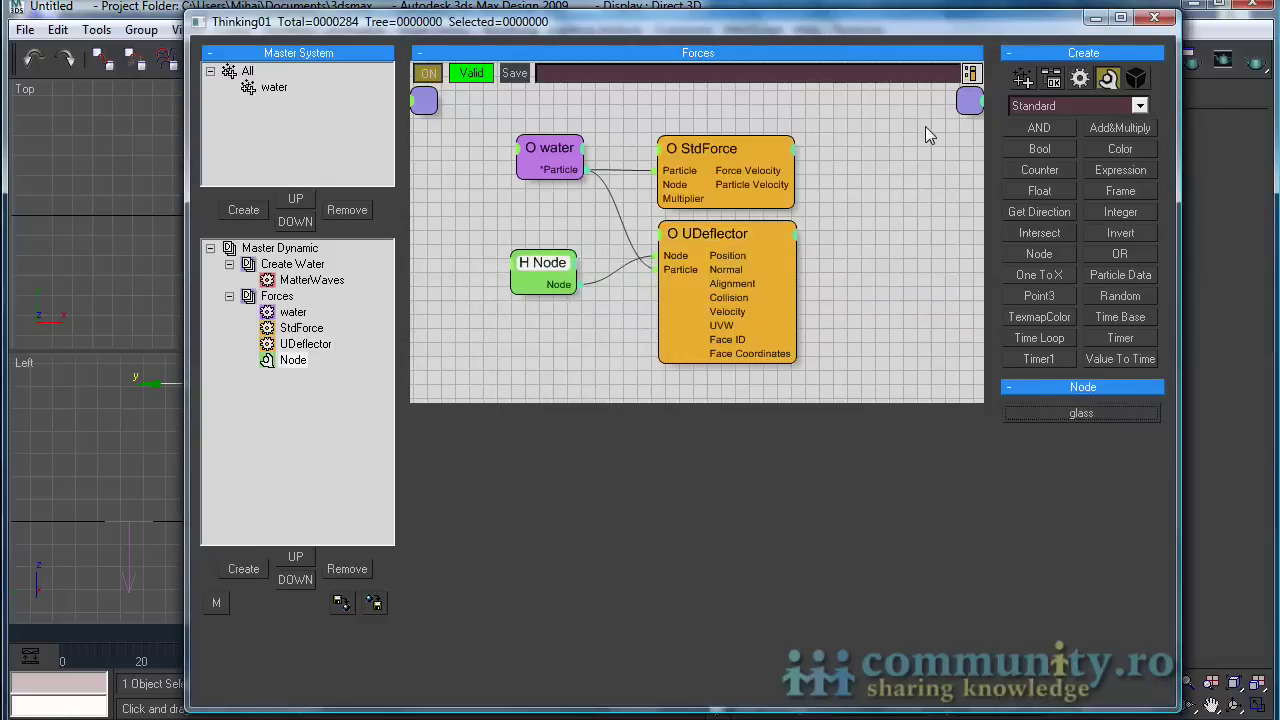
- Close the properties and preview the particle collision with the glass up to frame 104
left_click(1154, 17)
left_click_drag(345, 632, 480, 660)
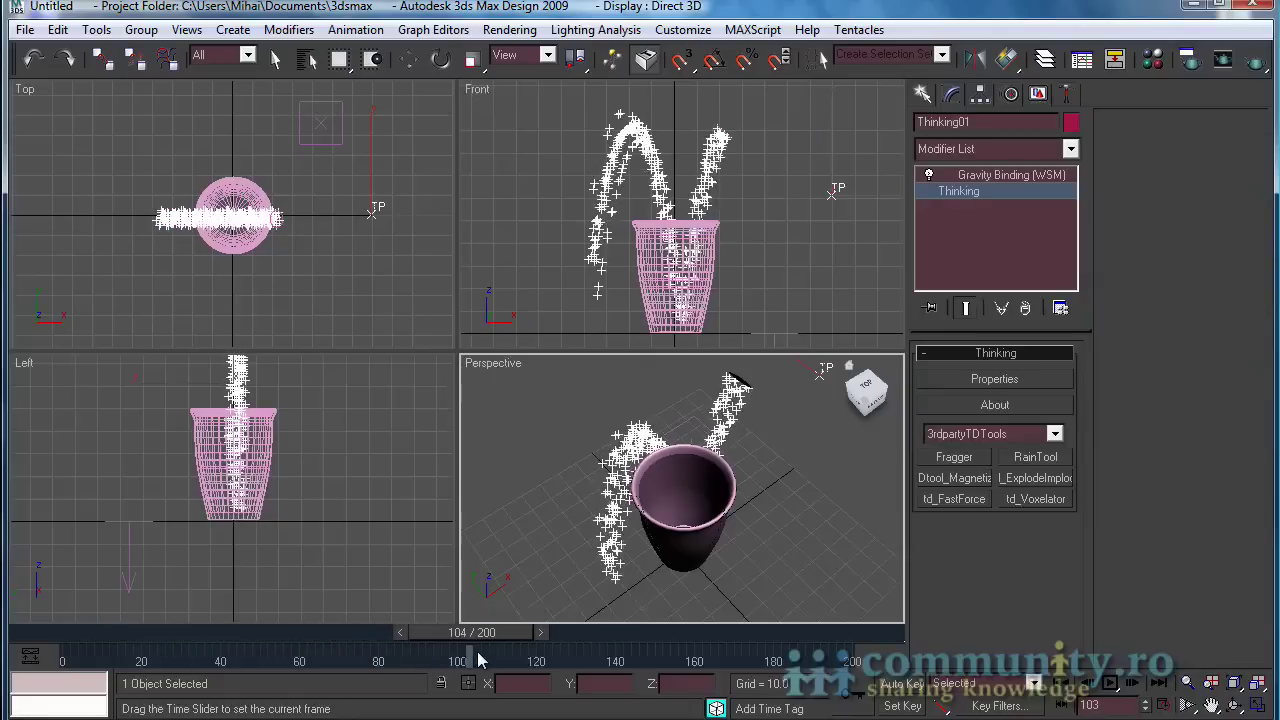
key("w")
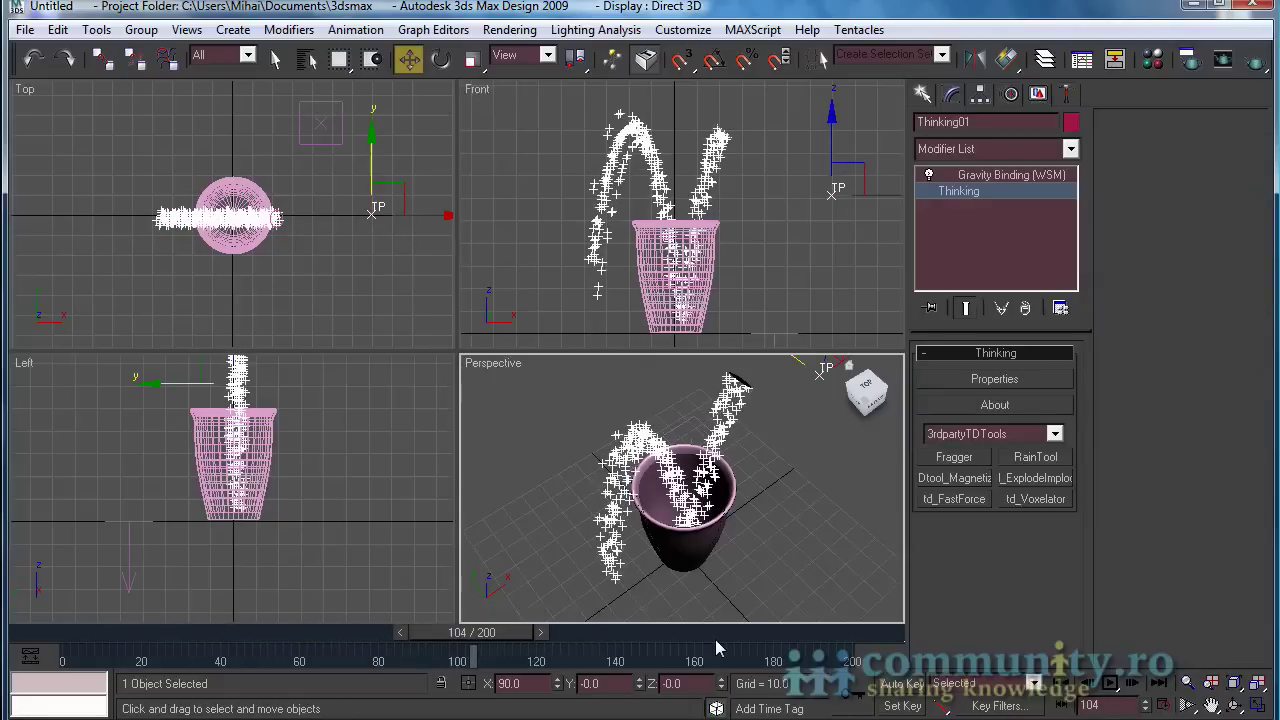
- Open the Thinking01 properties and set UDeflector's Bounce to 0.5
left_click(1011, 382)
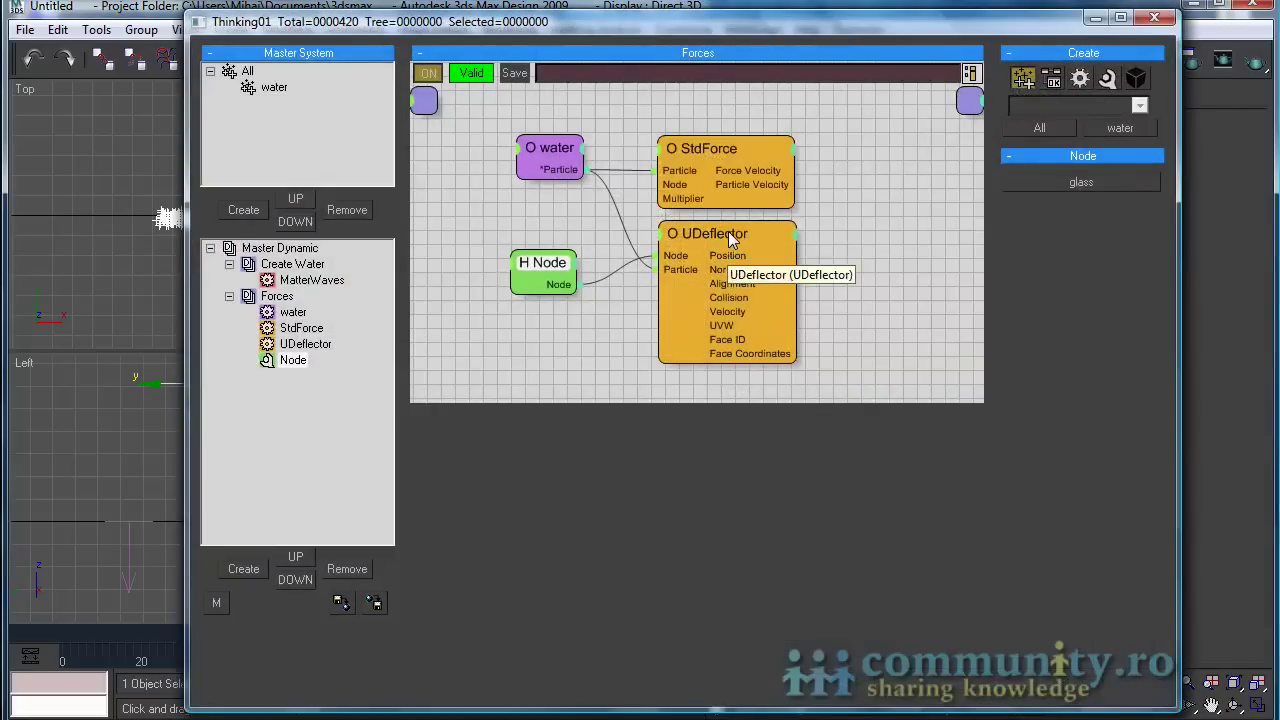
left_click(728, 235)
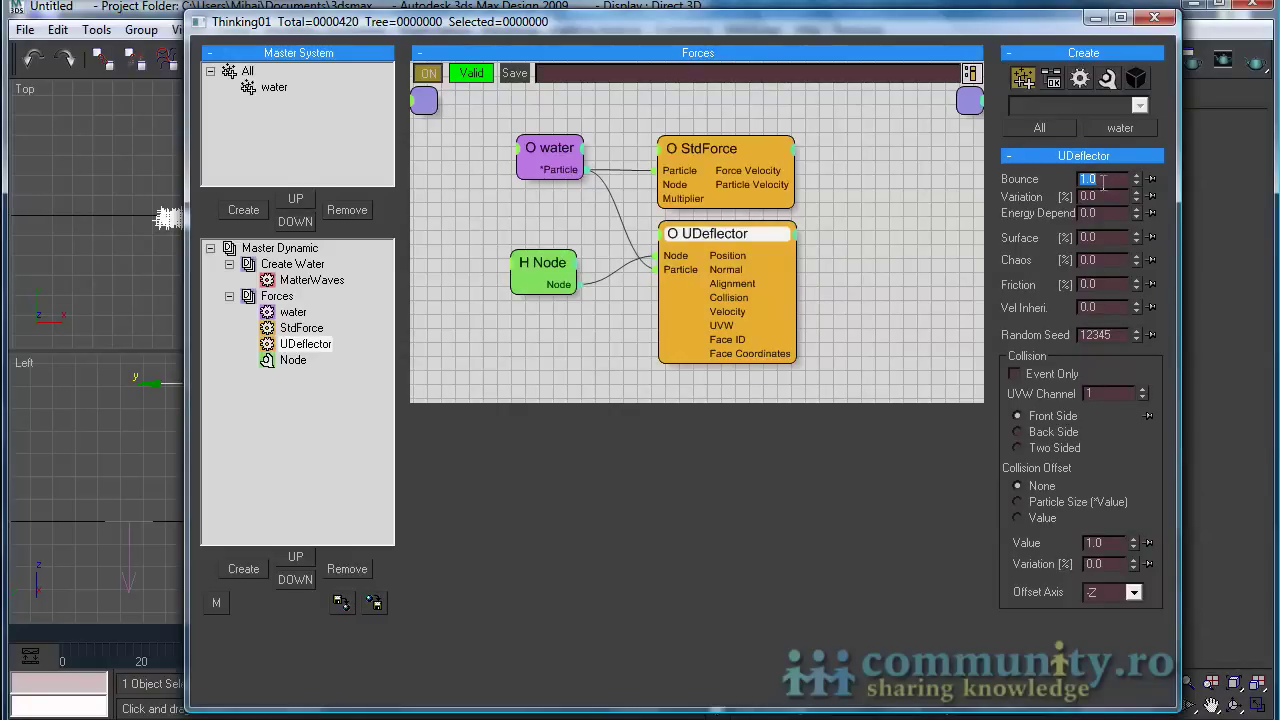
key("Return")
- Close the properties, preview the particles up to frame 197, and enlarge the Front view framed on the glass
left_click(1154, 18)
left_click_drag(470, 632, 829, 611)
left_click(851, 277)
left_click(1188, 705)
left_click_drag(601, 131, 773, 334)
left_click(1256, 706)
middle_click_drag(560, 374, 283, 371)
left_click(560, 243)
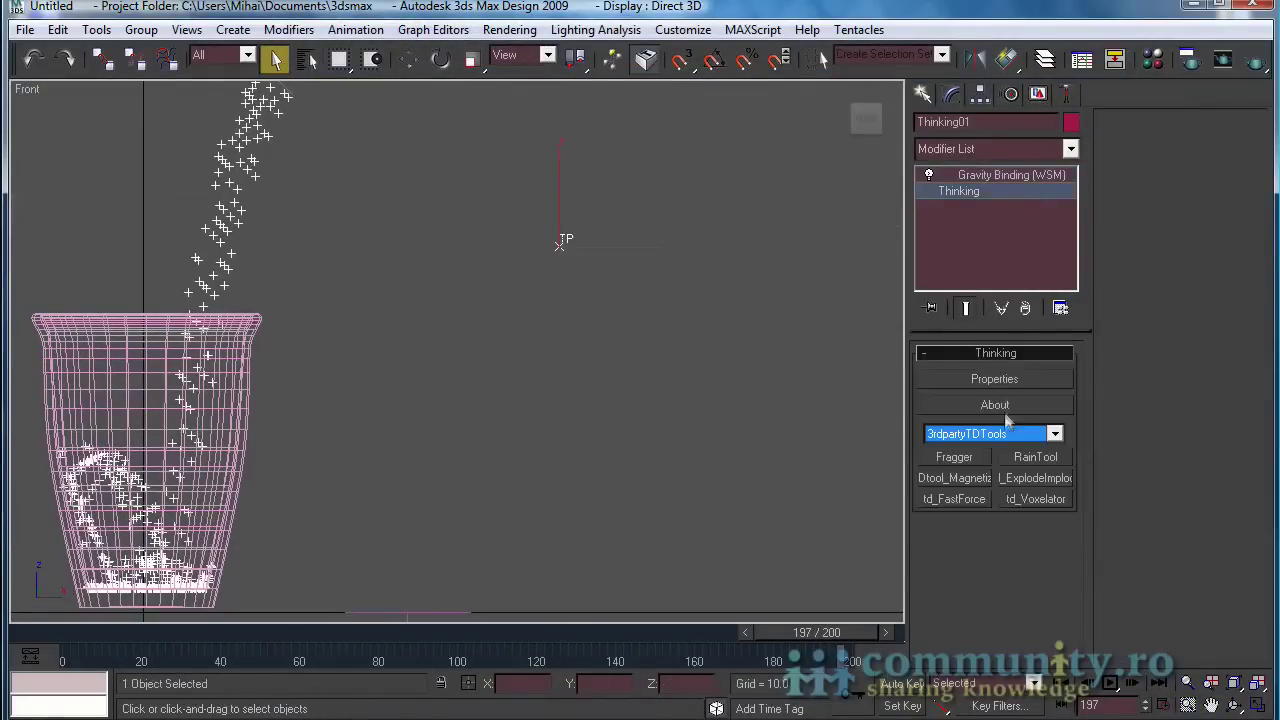
- Reopen the Thinking01 properties, set UDeflector's Surface to 30 %, and preview the collision with the glass
left_click(986, 374)
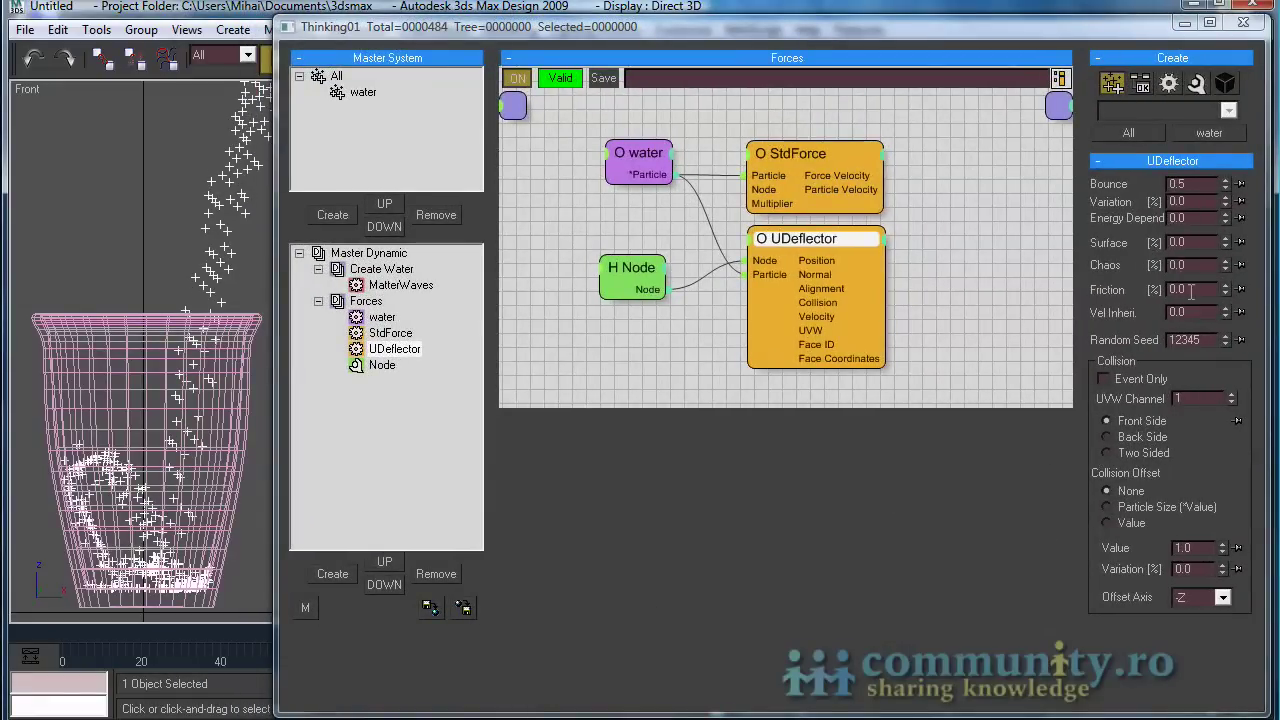
left_click(1191, 245)
type("3")
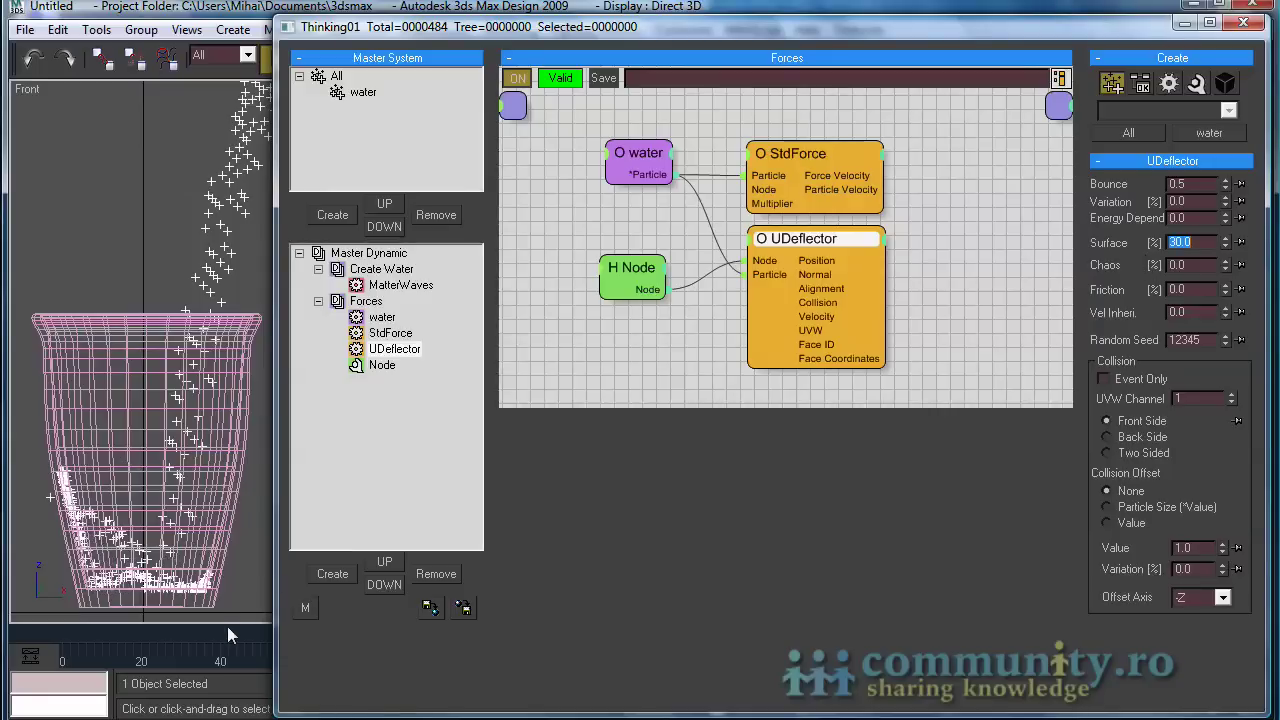
left_click_drag(222, 632, 571, 657)
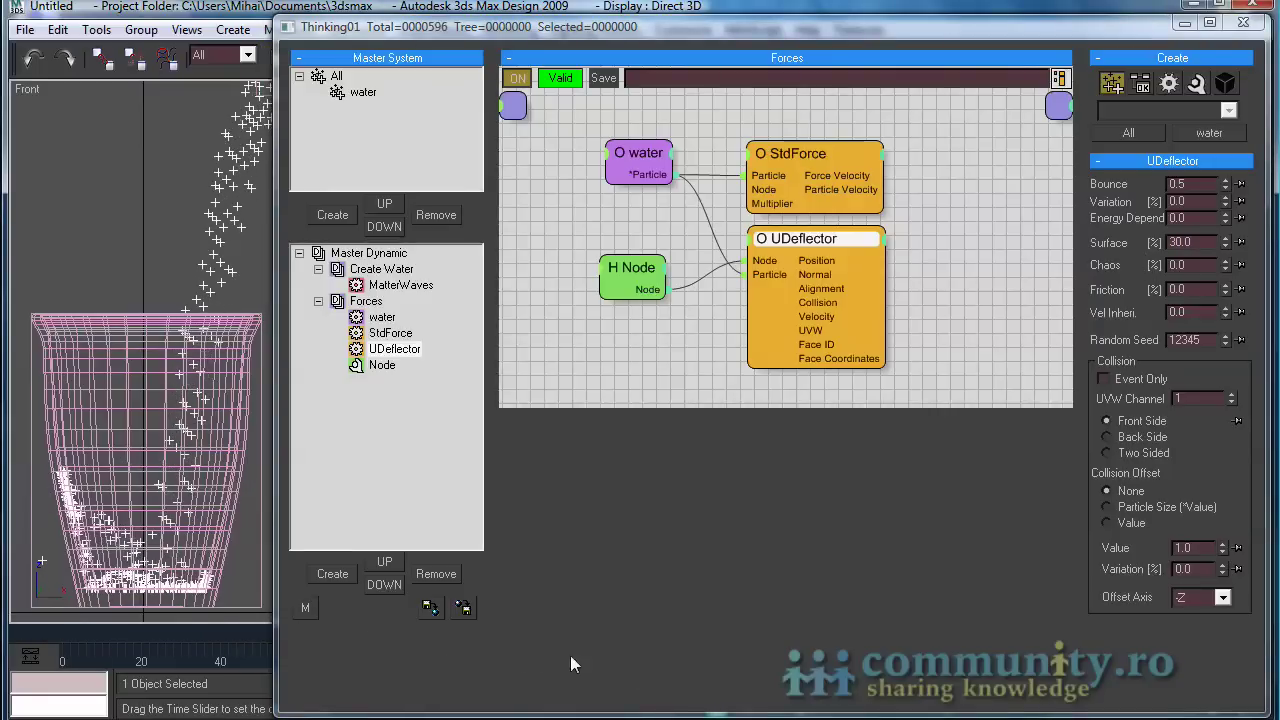
- Set UDeflector's Surface to 20 % and Friction to 3 %, previewing the particles on the timeline
double_click(1203, 243)
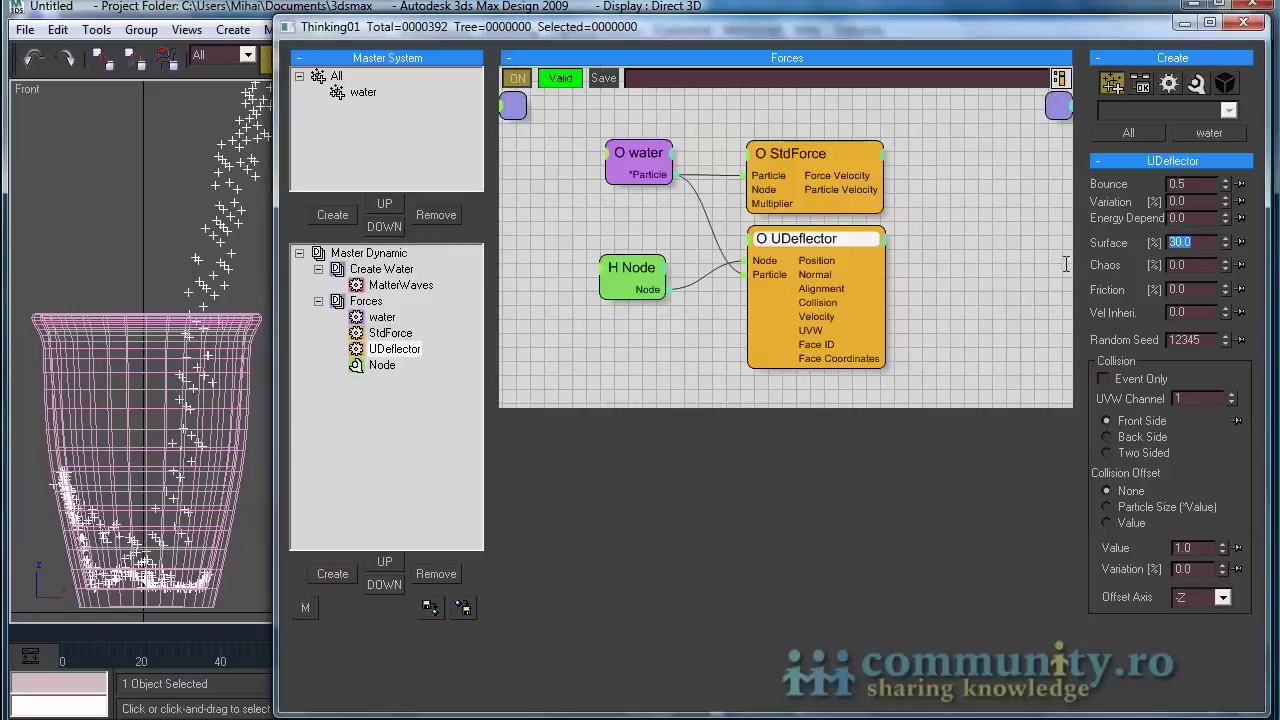
type("20")
key("Return")
left_click(168, 634)
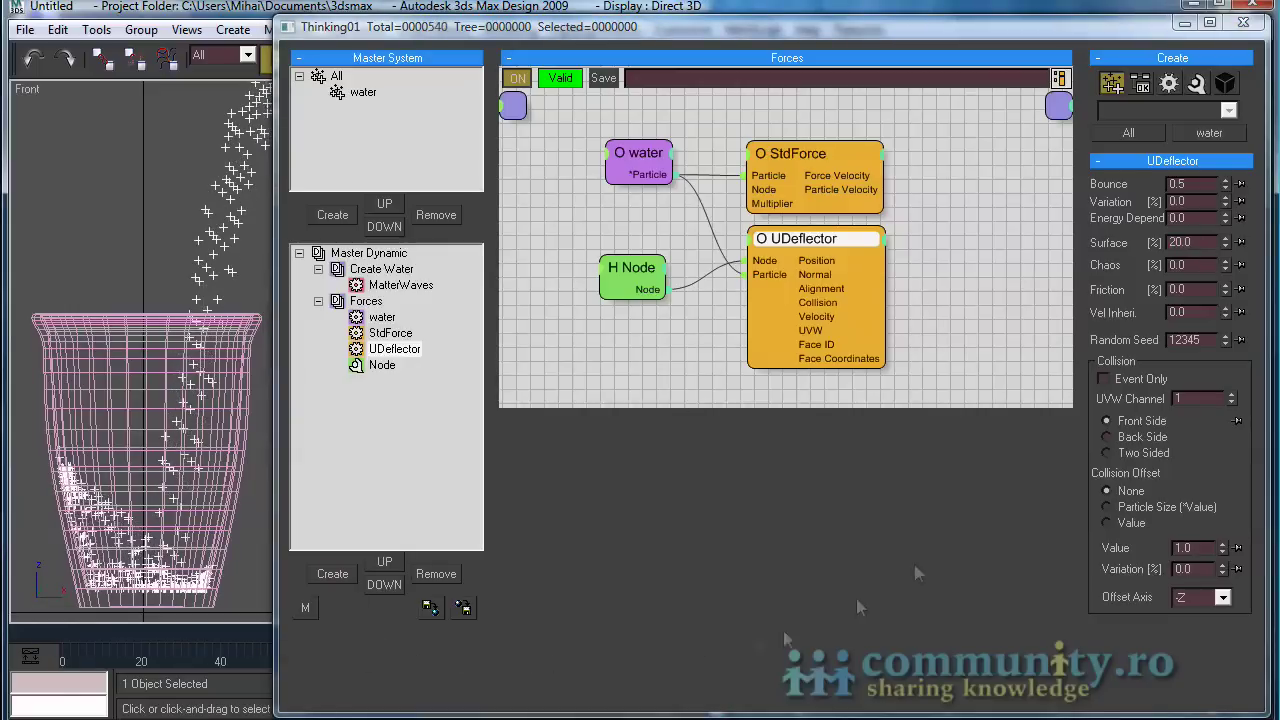
left_click_drag(1196, 289, 1101, 300)
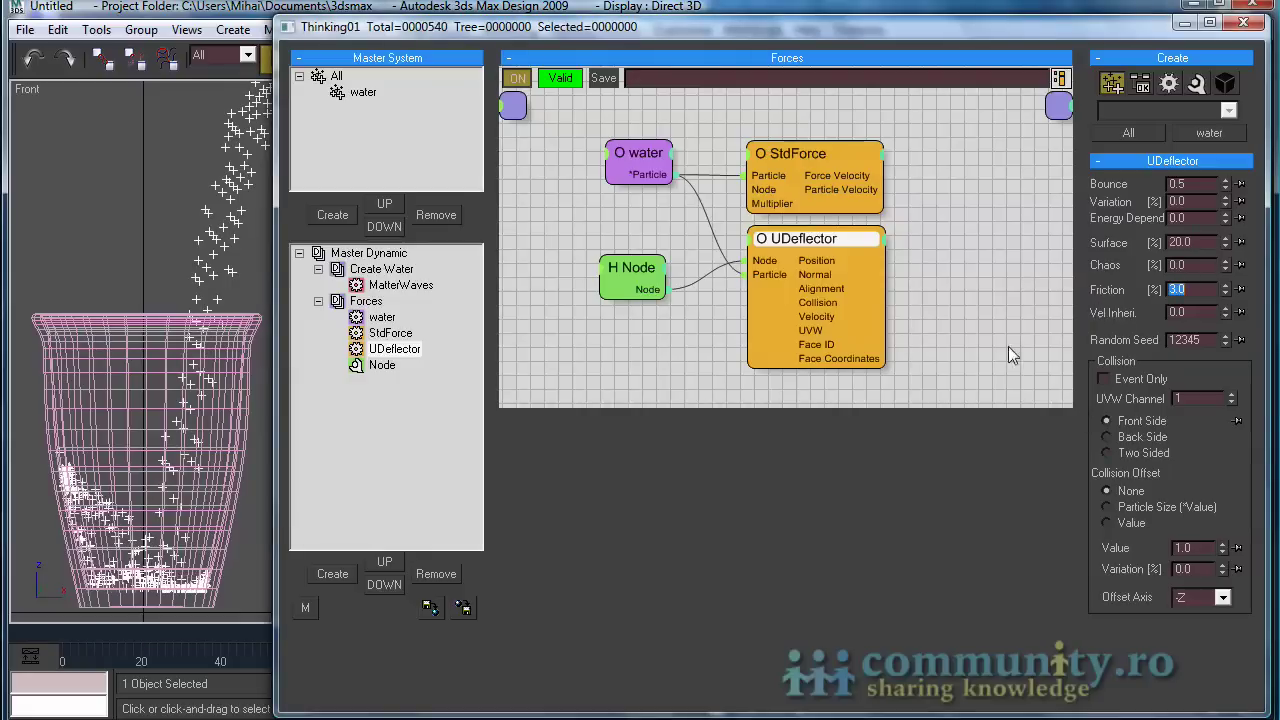
left_click_drag(189, 638, 577, 658)
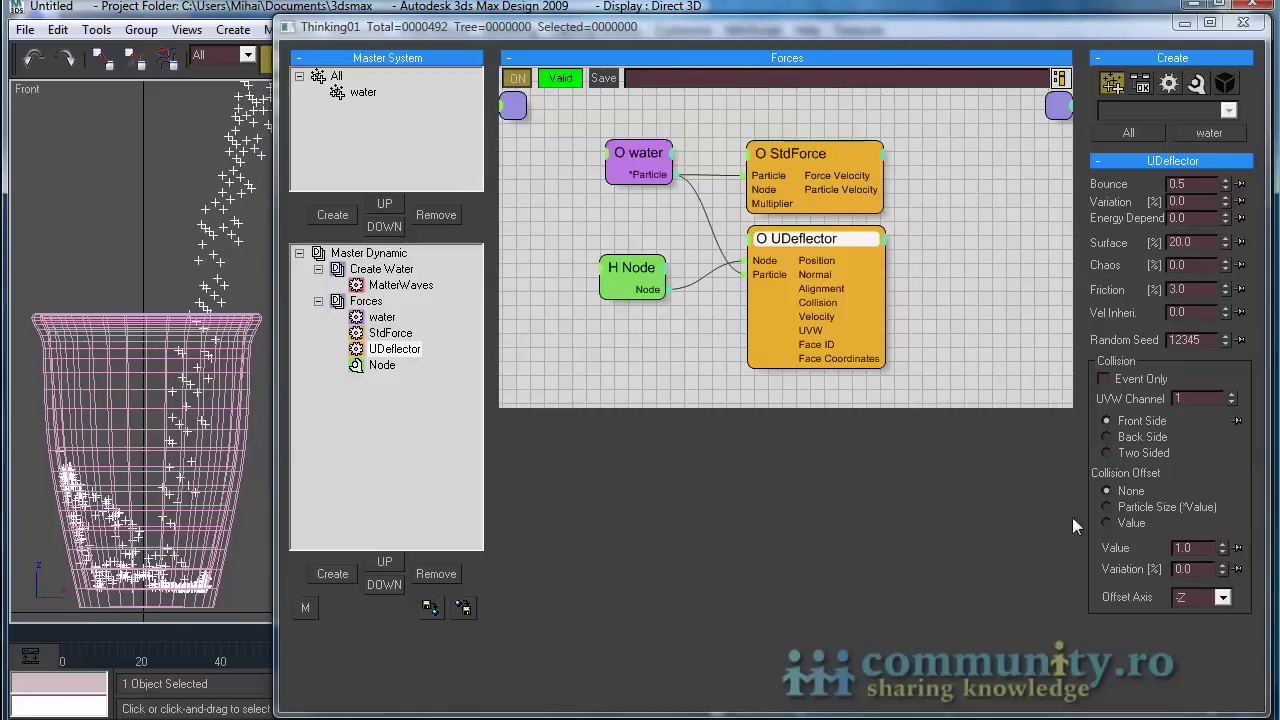
- Set UDeflector's Collision Offset to Particle Size, set MatterWaves' particle Size to 3, and preview the collision
left_click(1111, 505)
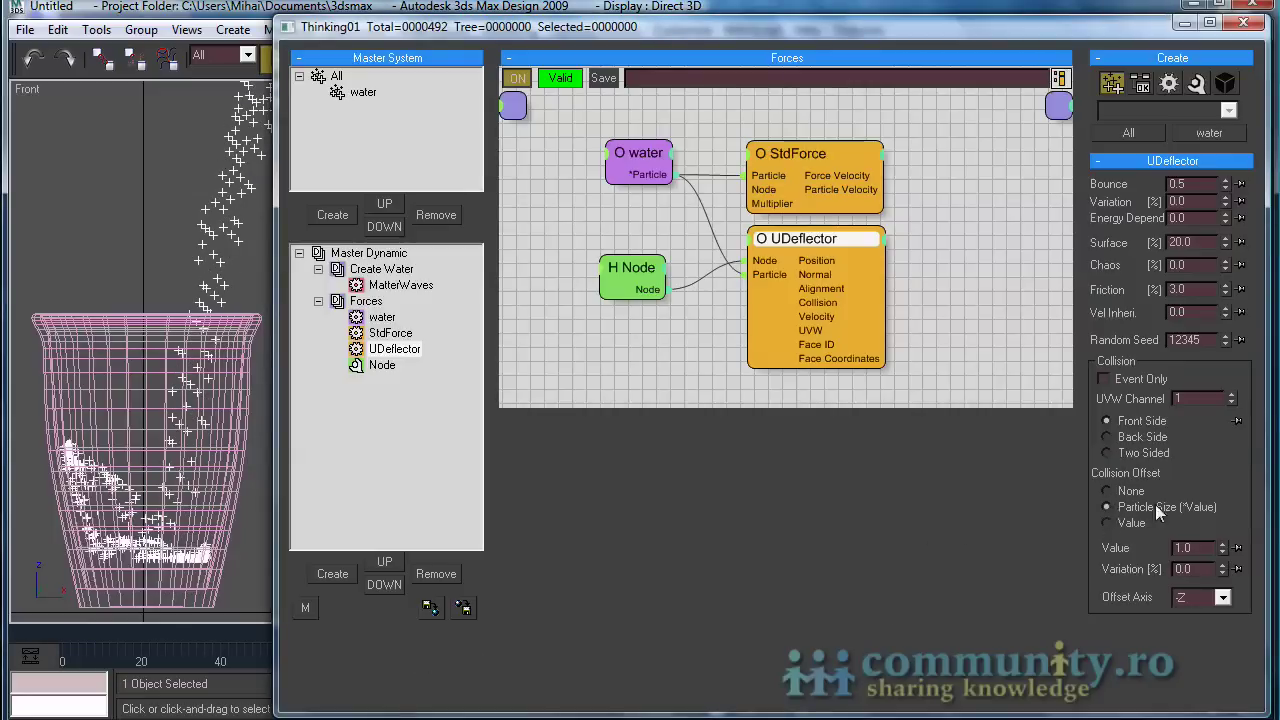
left_click(402, 287)
left_click_drag(1247, 519, 1275, 177)
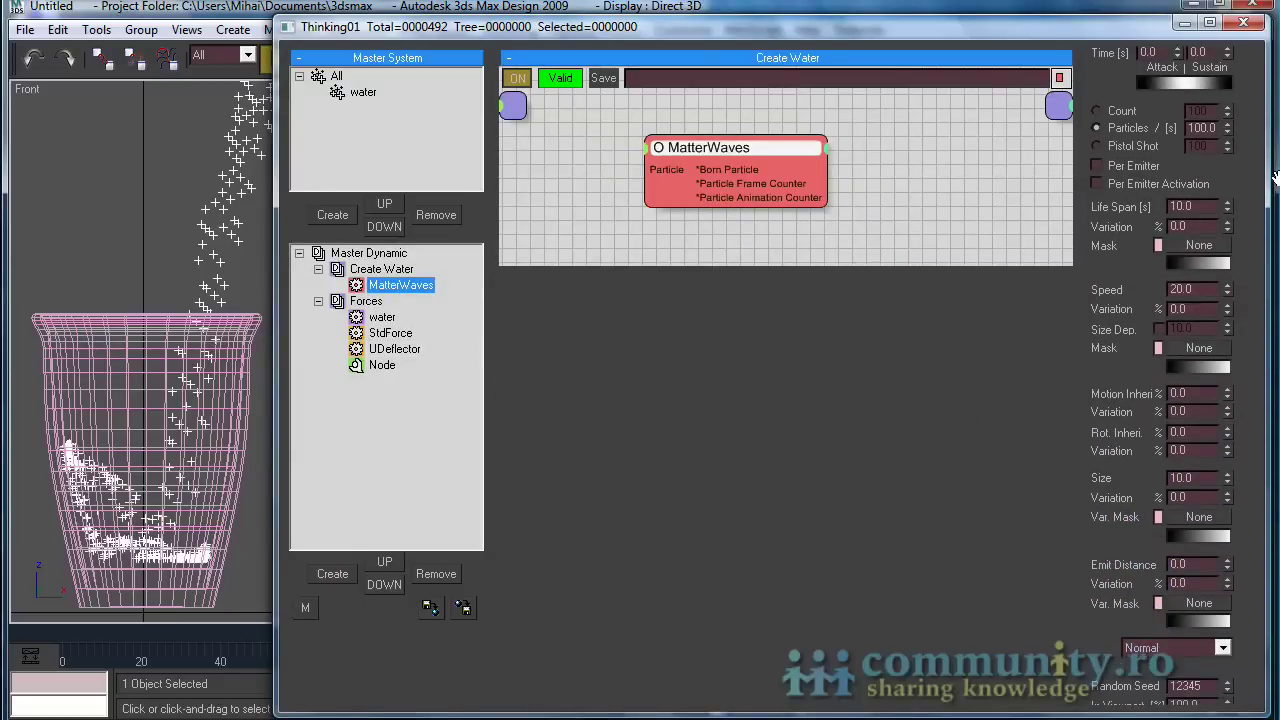
left_click(1183, 478)
type("3")
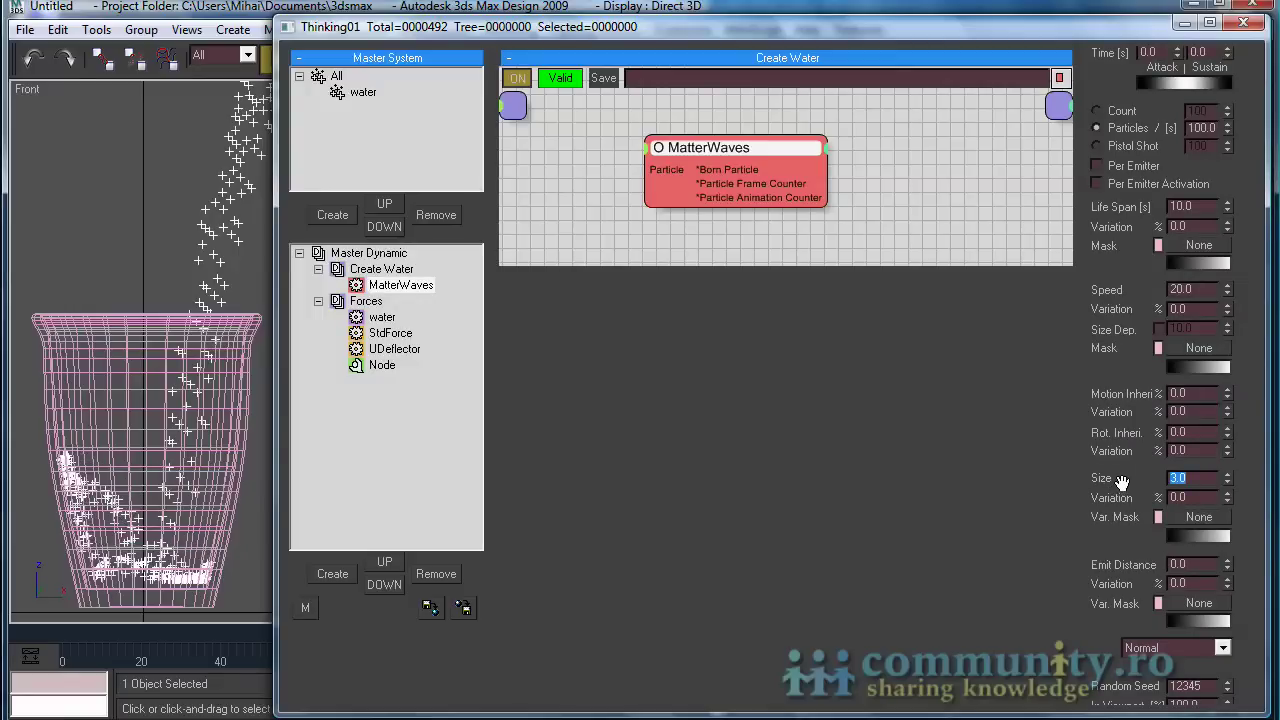
left_click_drag(186, 634, 410, 637)
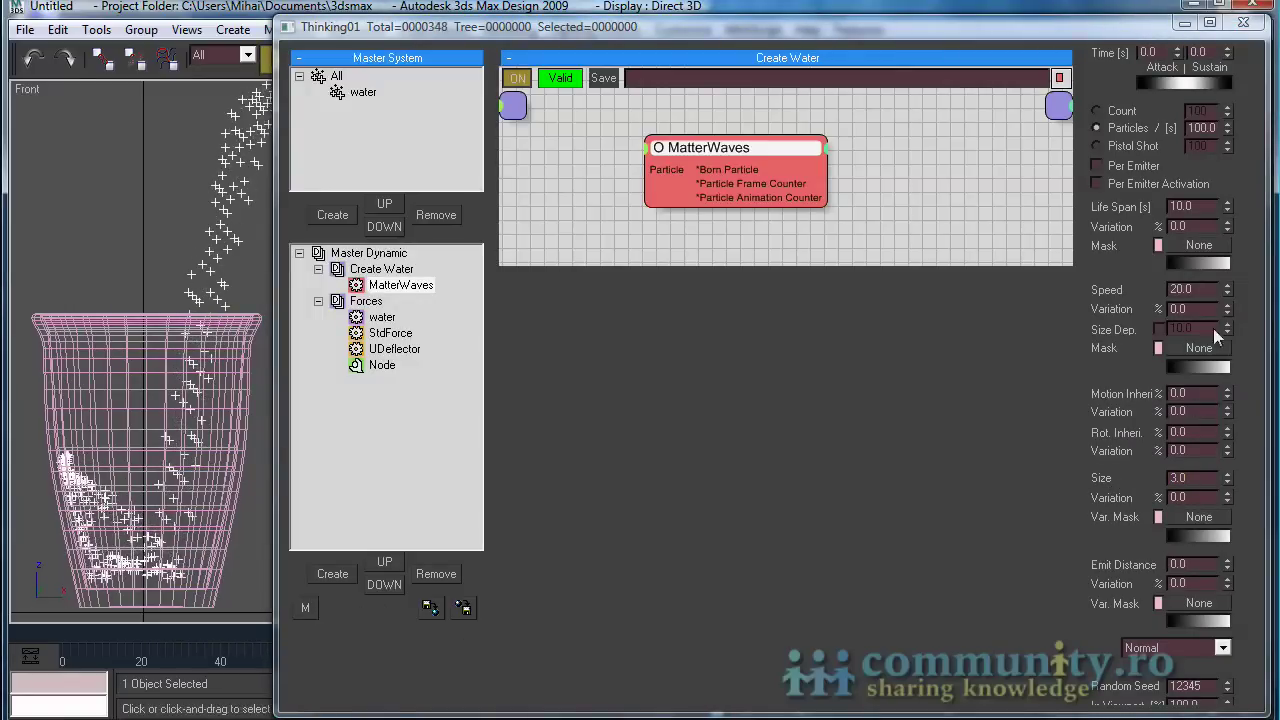
- Set MatterWaves' particle Speed to 25
left_click(1195, 289)
type("5")
key("Return")
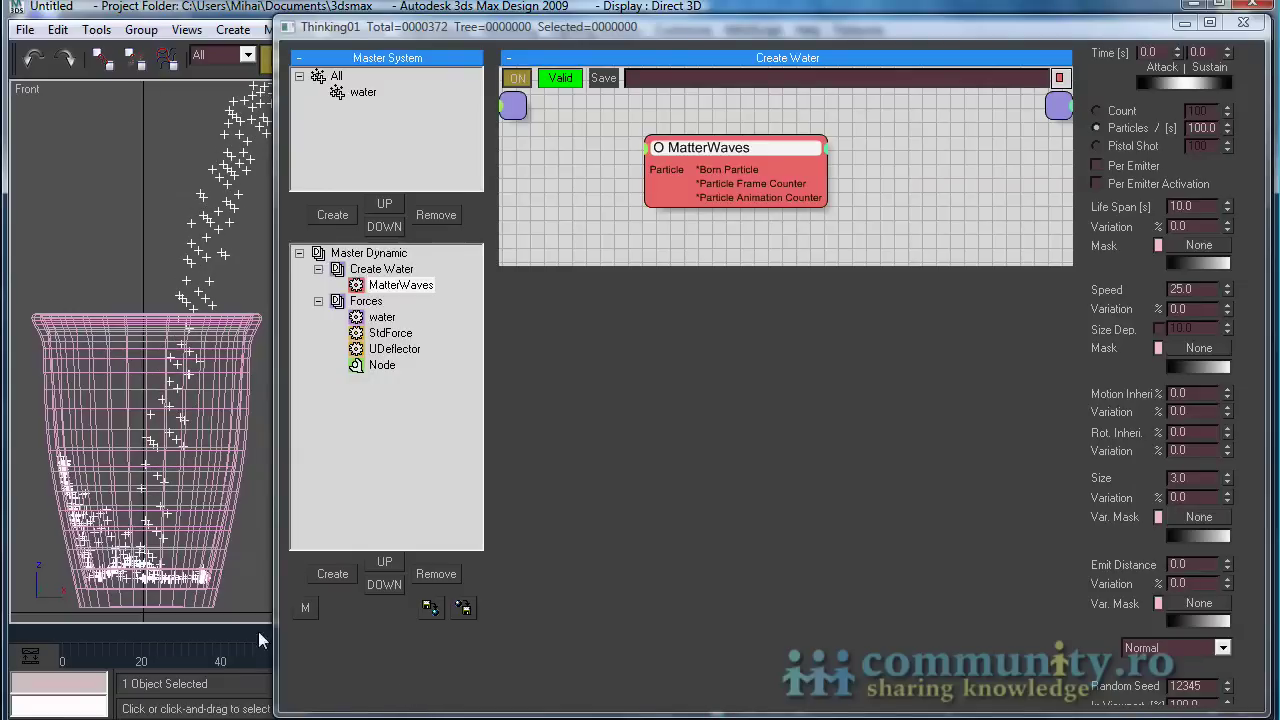
- Add a Timer helper to Create Water and arrange it directly before the MatterWaves node
left_click_drag(1095, 70, 1086, 668)
left_click(1164, 86)
left_click(1199, 88)
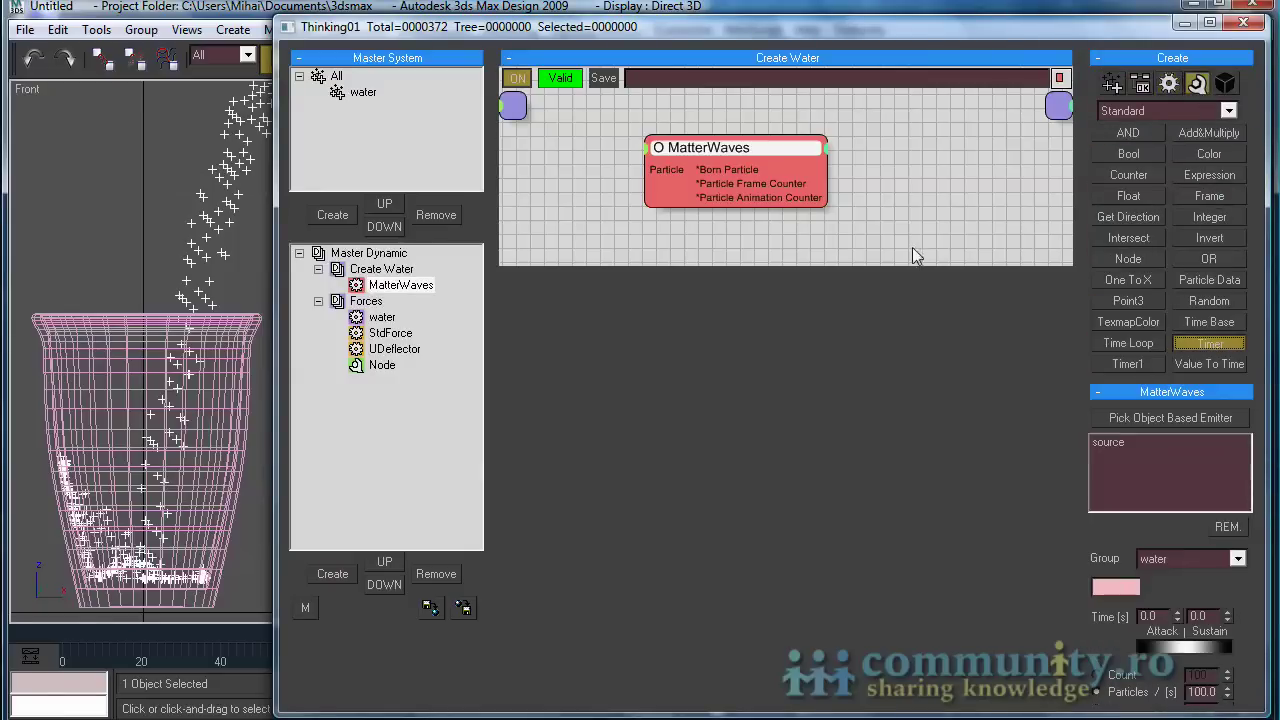
left_click(592, 226)
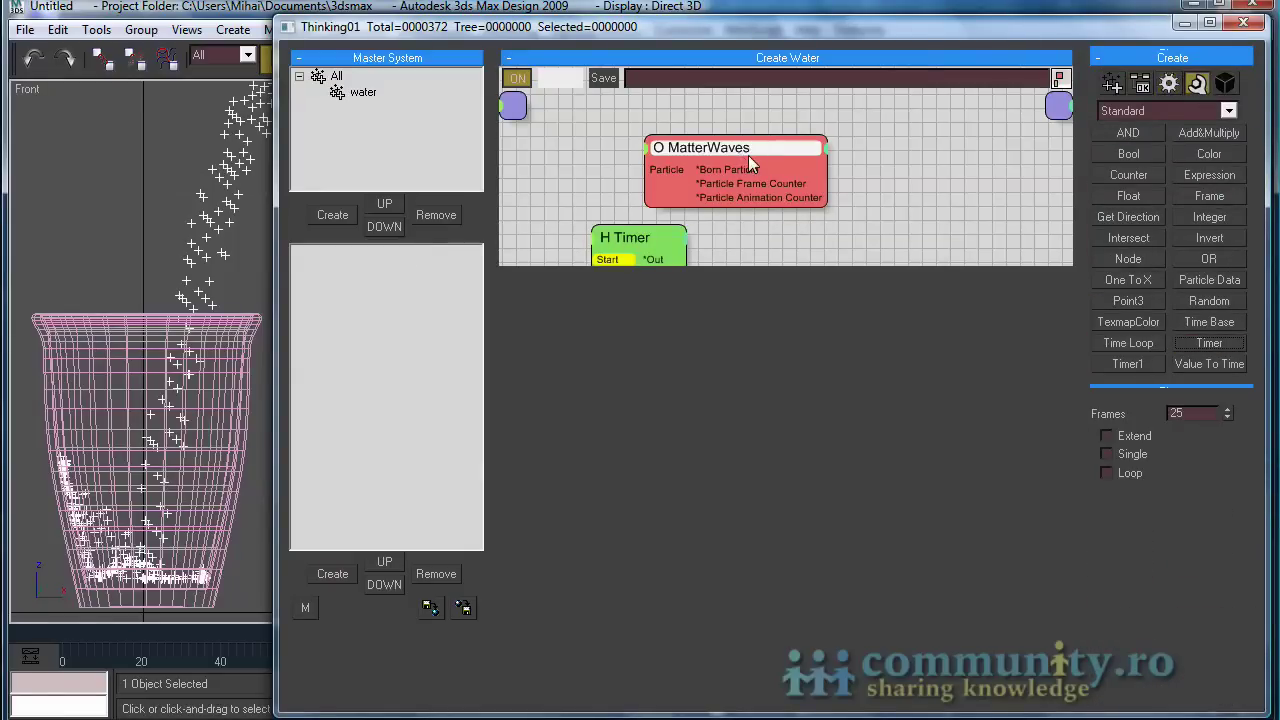
left_click_drag(748, 160, 876, 158)
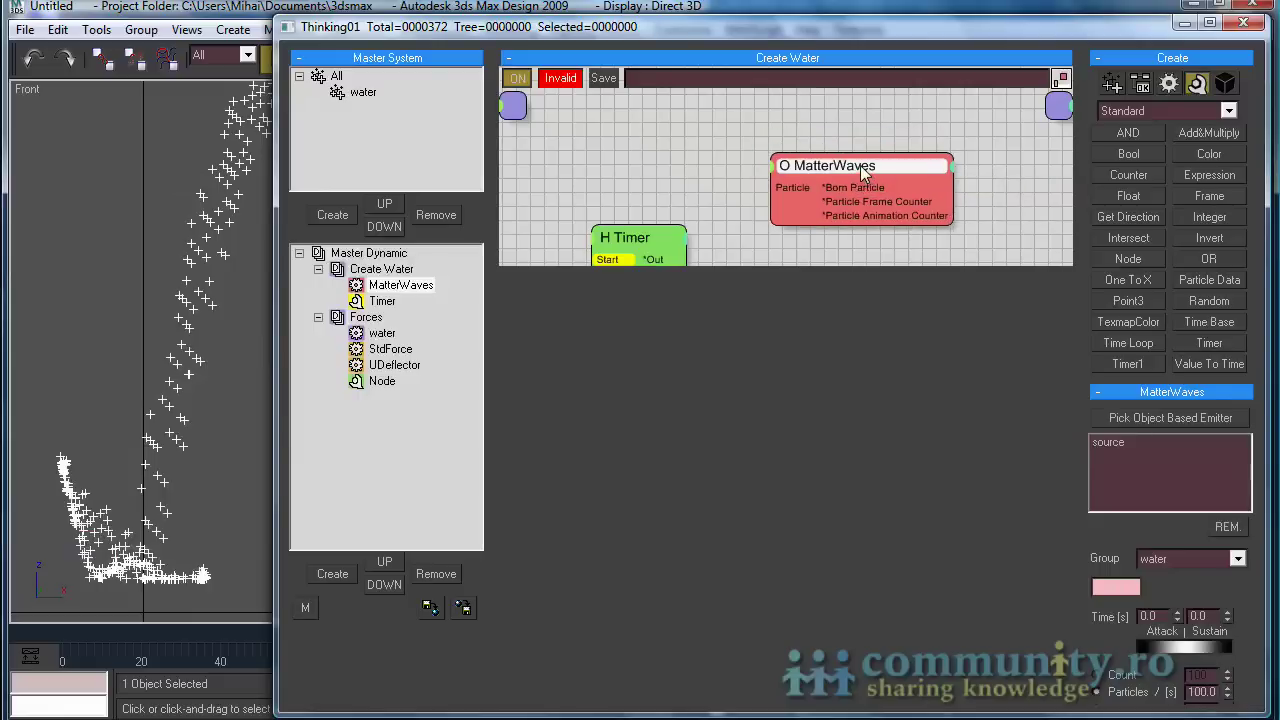
left_click_drag(652, 240, 701, 171)
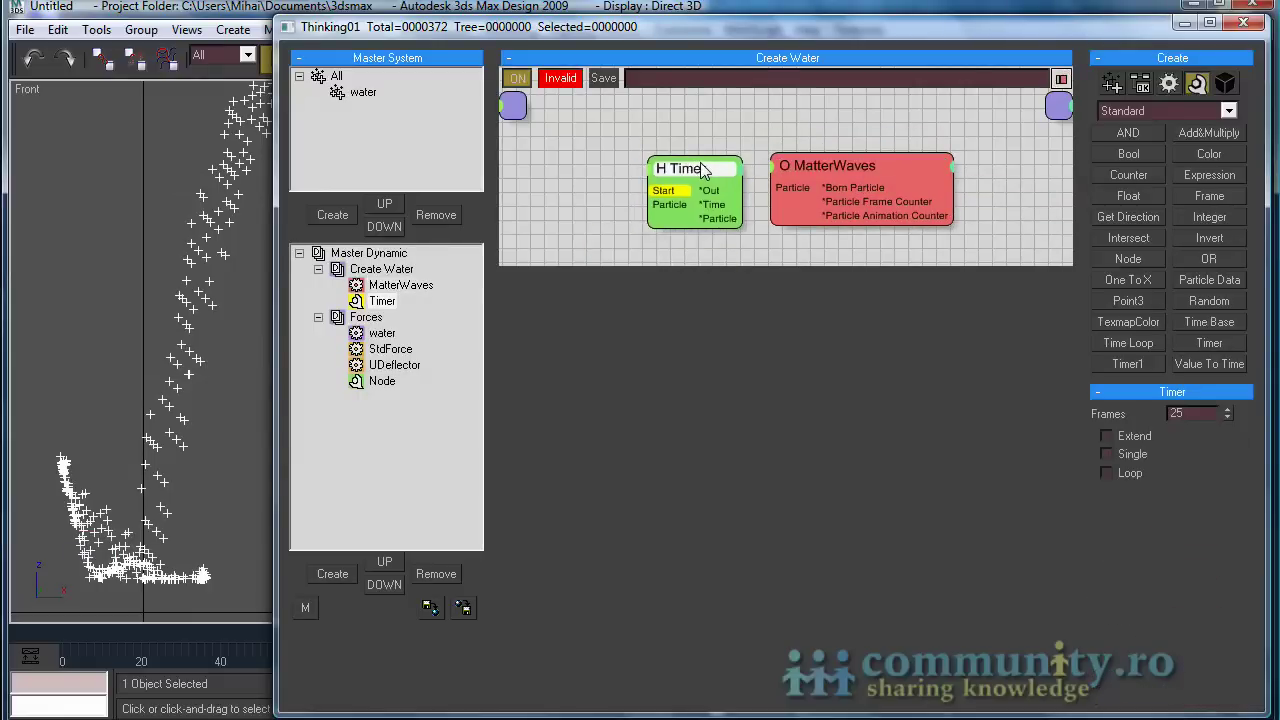
- Expose MatterWaves' ON input, connect Timer's Out to it, and align the Timer node with MatterWaves
left_click(773, 168)
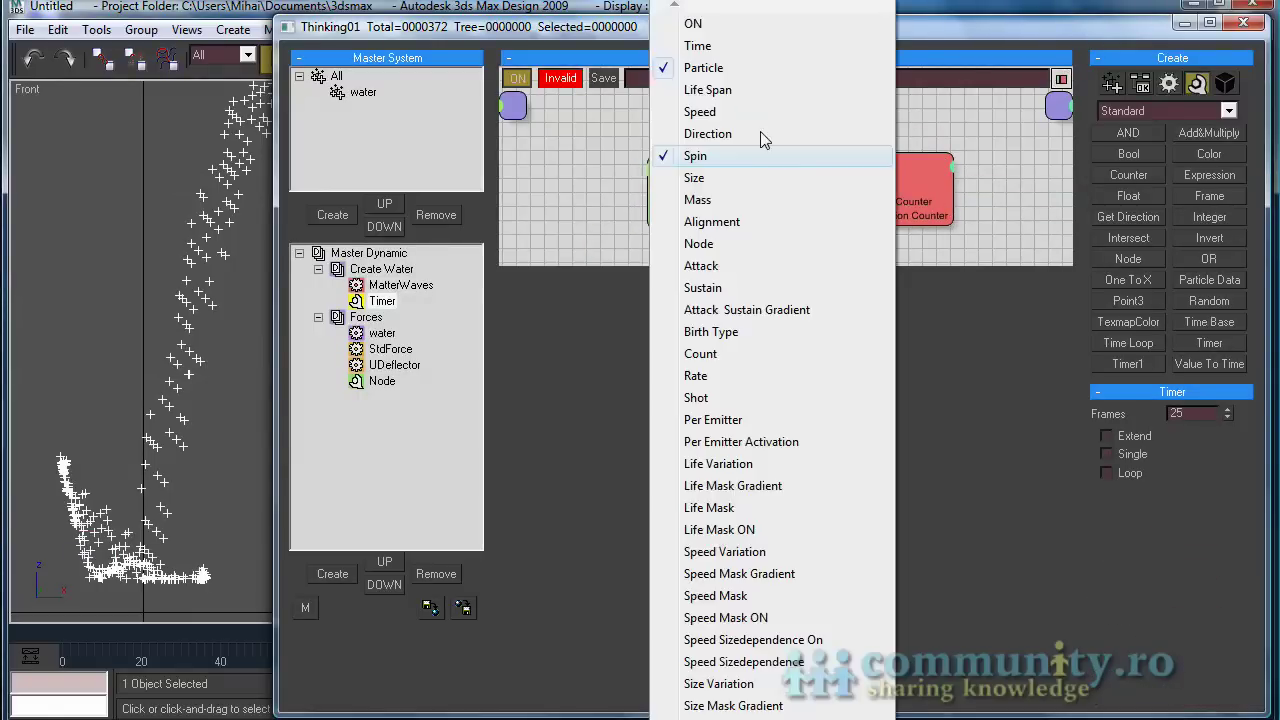
left_click(735, 25)
left_click_drag(712, 190, 785, 188)
left_click_drag(705, 170, 705, 167)
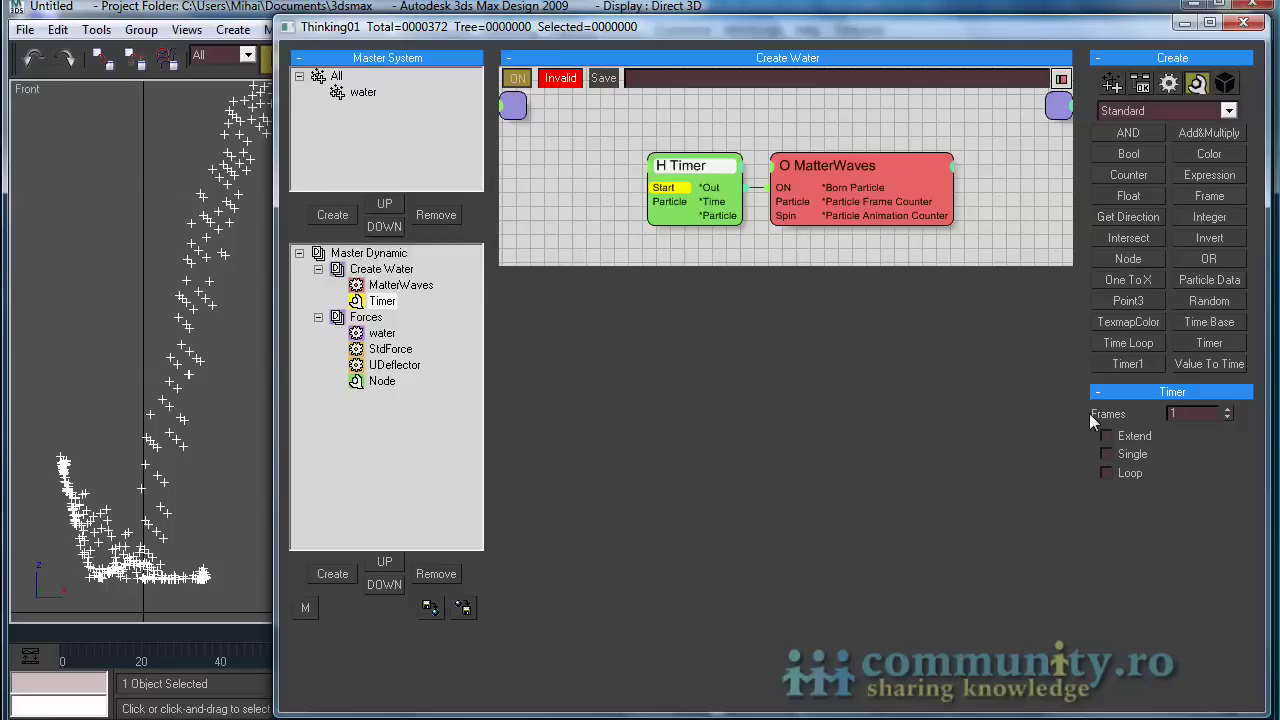
- Set the Timer's Frames to 160 and return the timeline to frame 0
type("60")
key("Return")
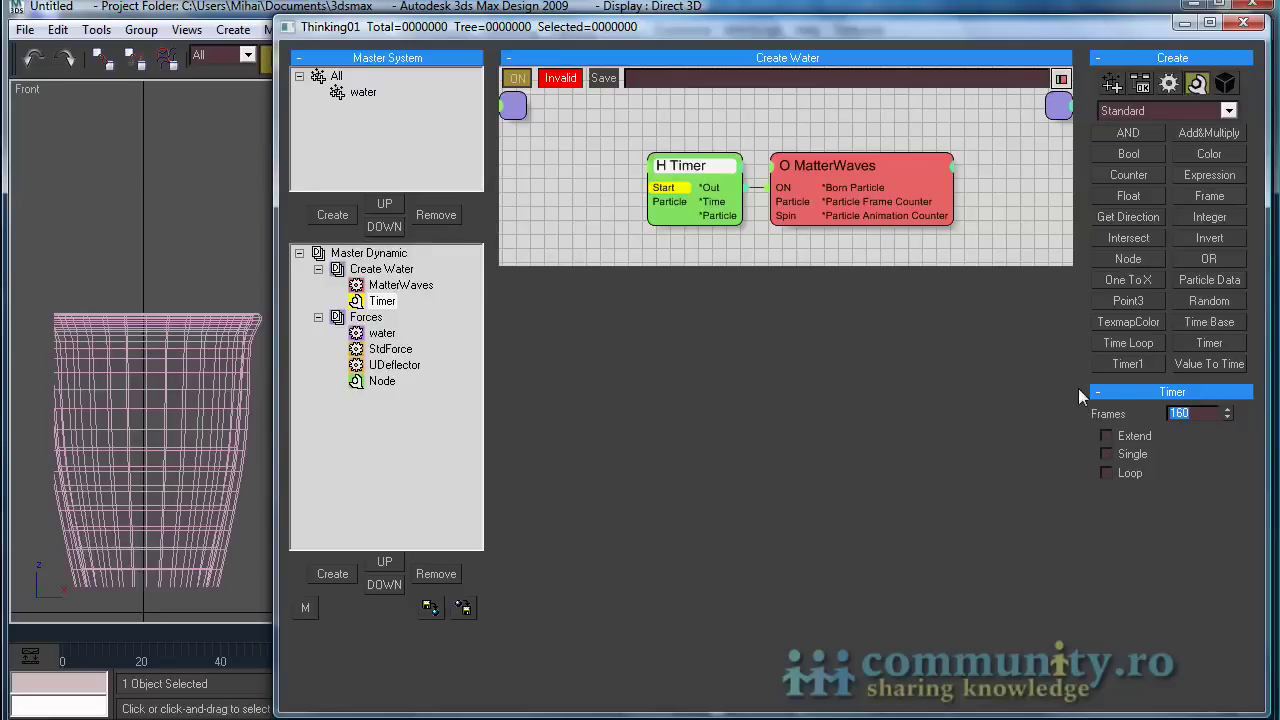
left_click_drag(129, 635, 52, 636)
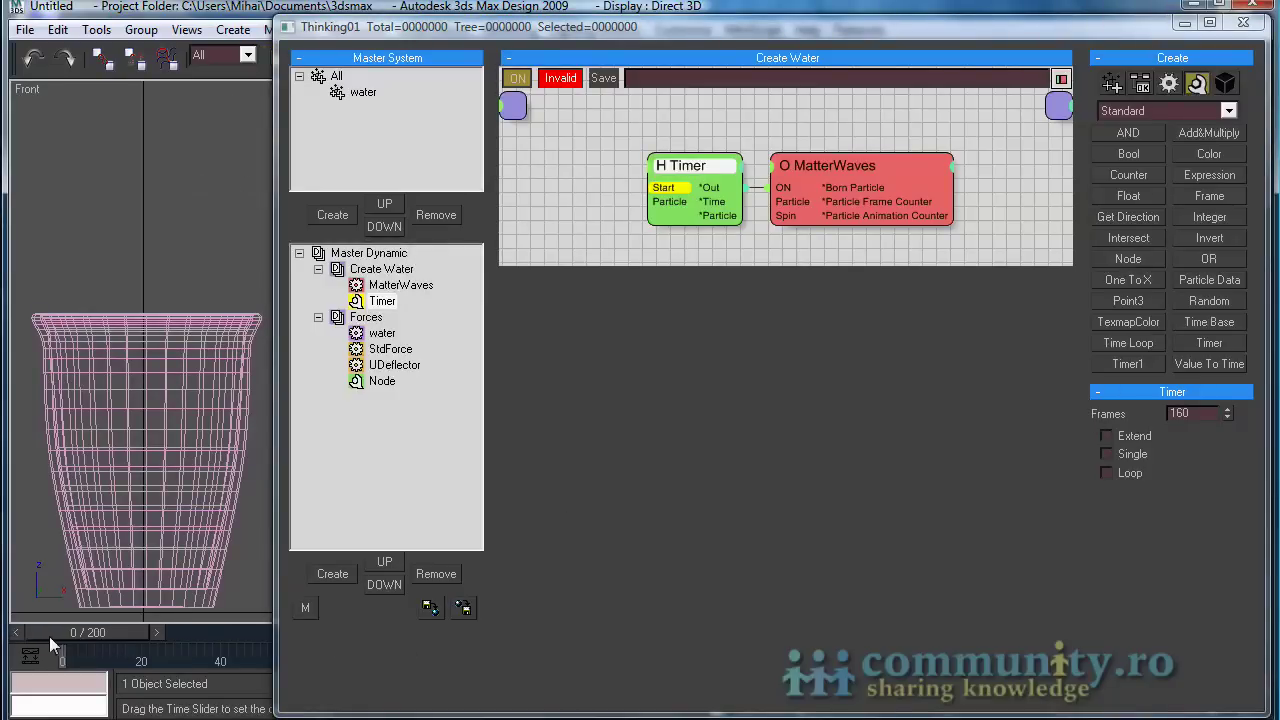
- Add an Always True condition before the Timer and connect its Output to Timer's Start input
left_click(1142, 85)
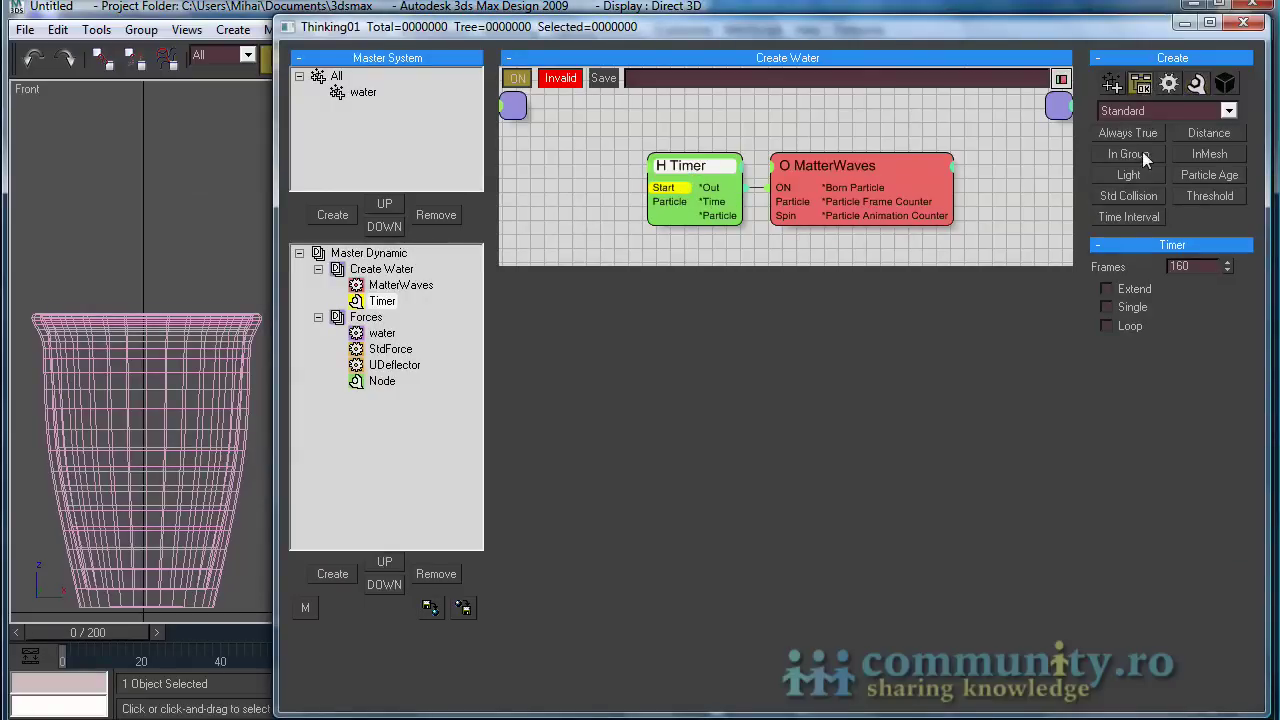
left_click(540, 175)
left_click_drag(580, 178, 663, 188)
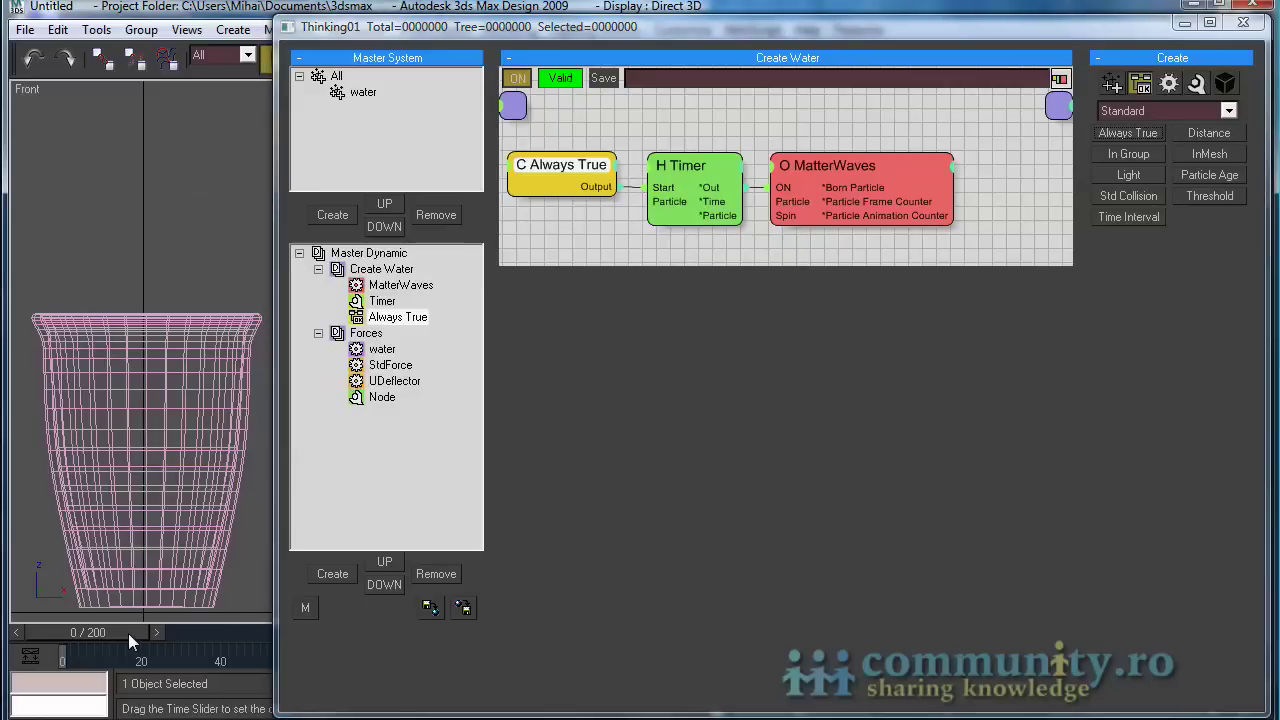
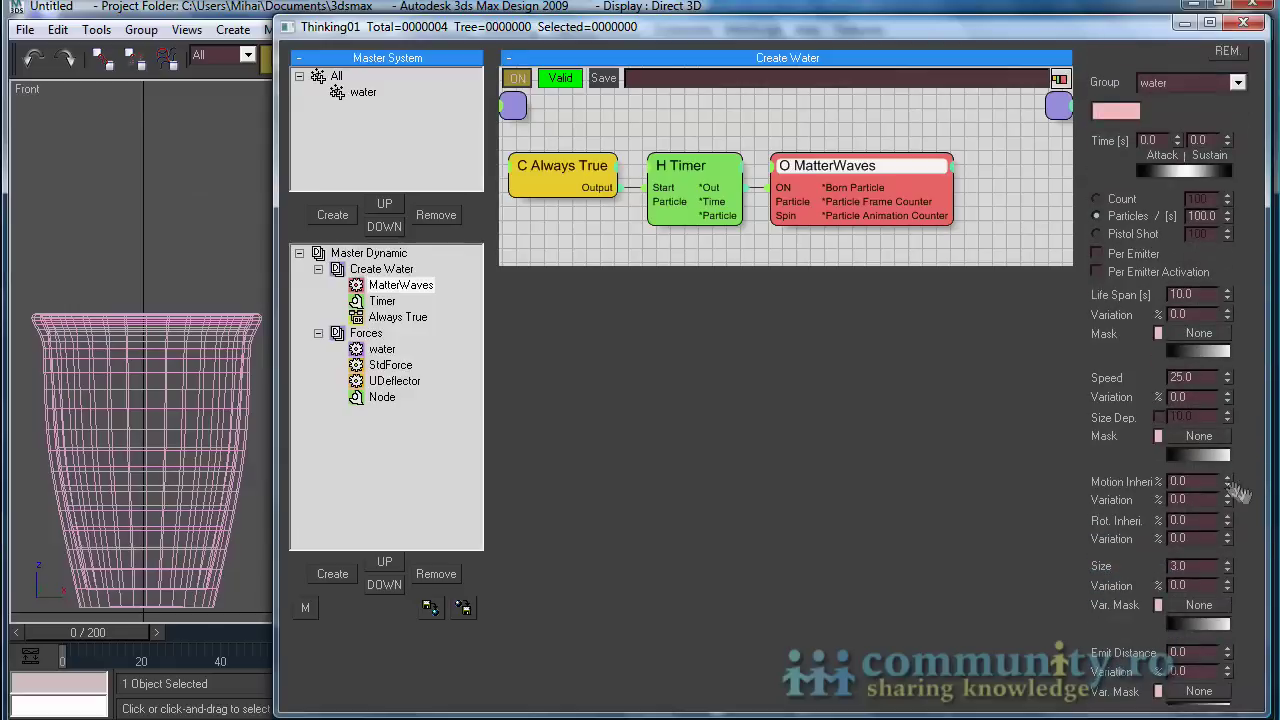
- Create a subgroup under the water particle group and name it "fill water"
scroll(1272, 450, "up", 7)
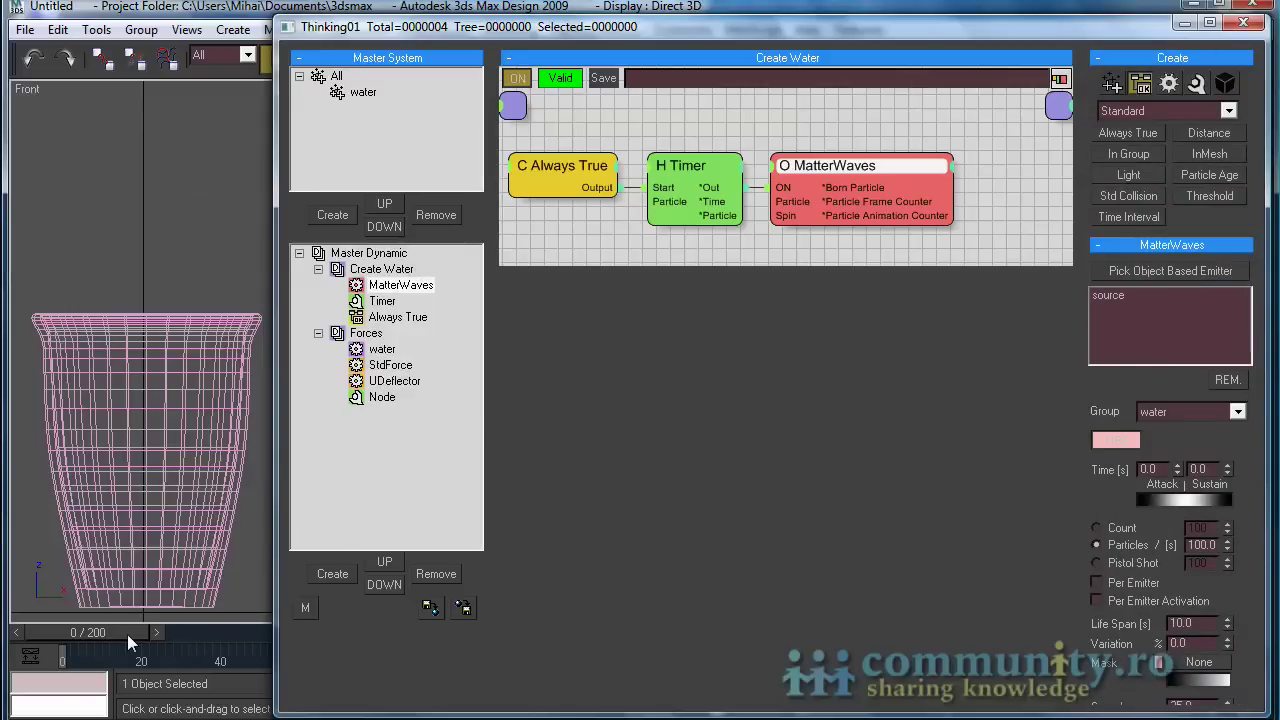
left_click(339, 94)
left_click(335, 216)
double_click(375, 110)
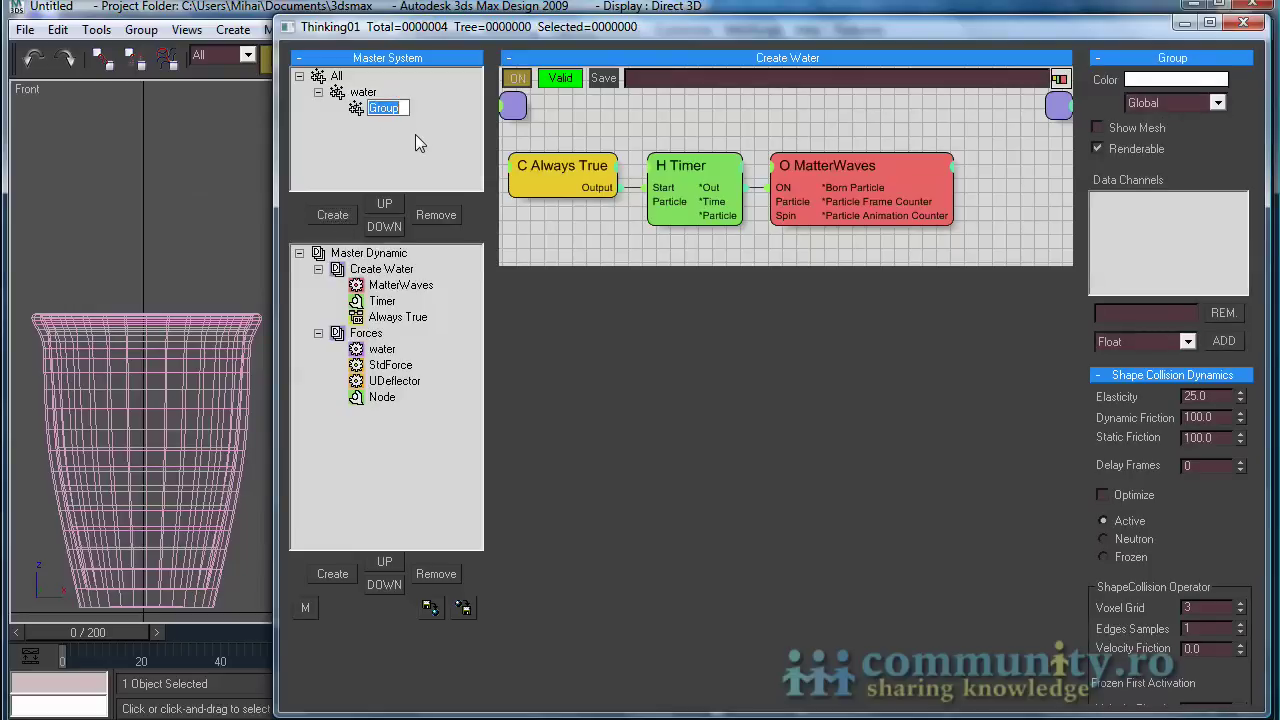
- Change the water group's display color to blue
left_click(363, 92)
left_click(1175, 80)
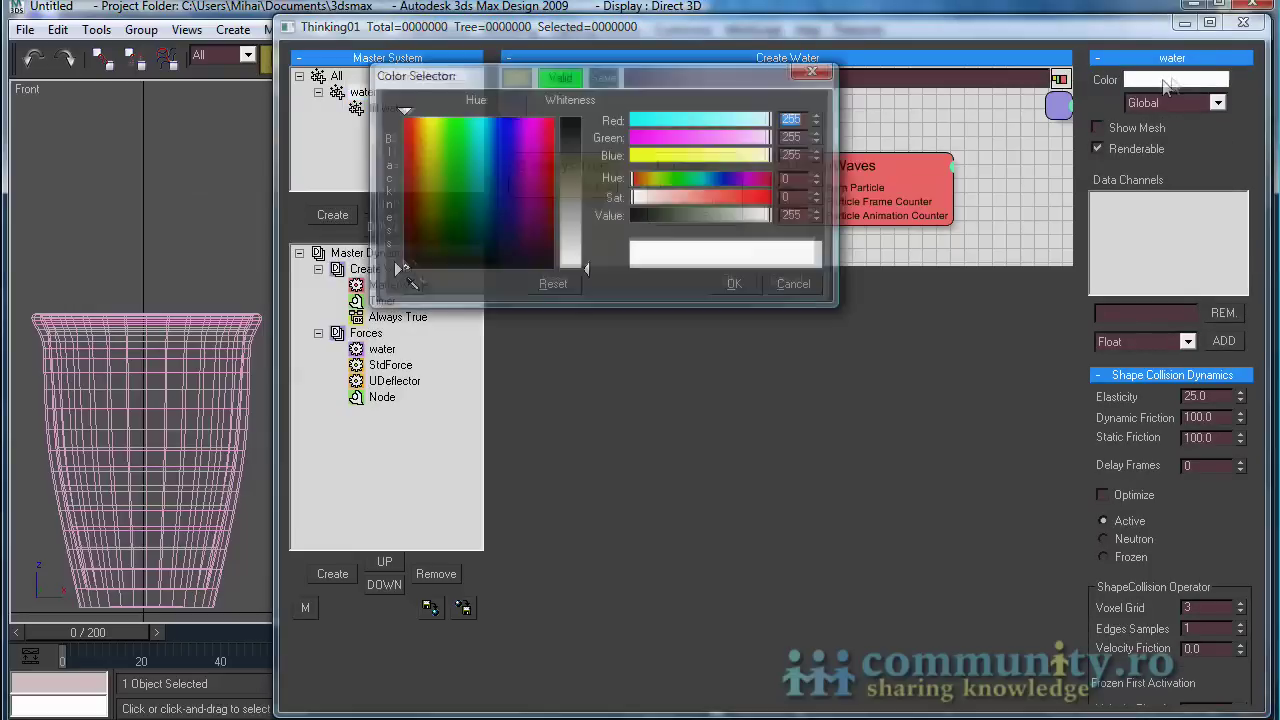
left_click(495, 180)
left_click_drag(586, 268, 586, 228)
left_click(735, 287)
left_click(734, 285)
- Change the fill water group's display color to a light red
left_click(380, 108)
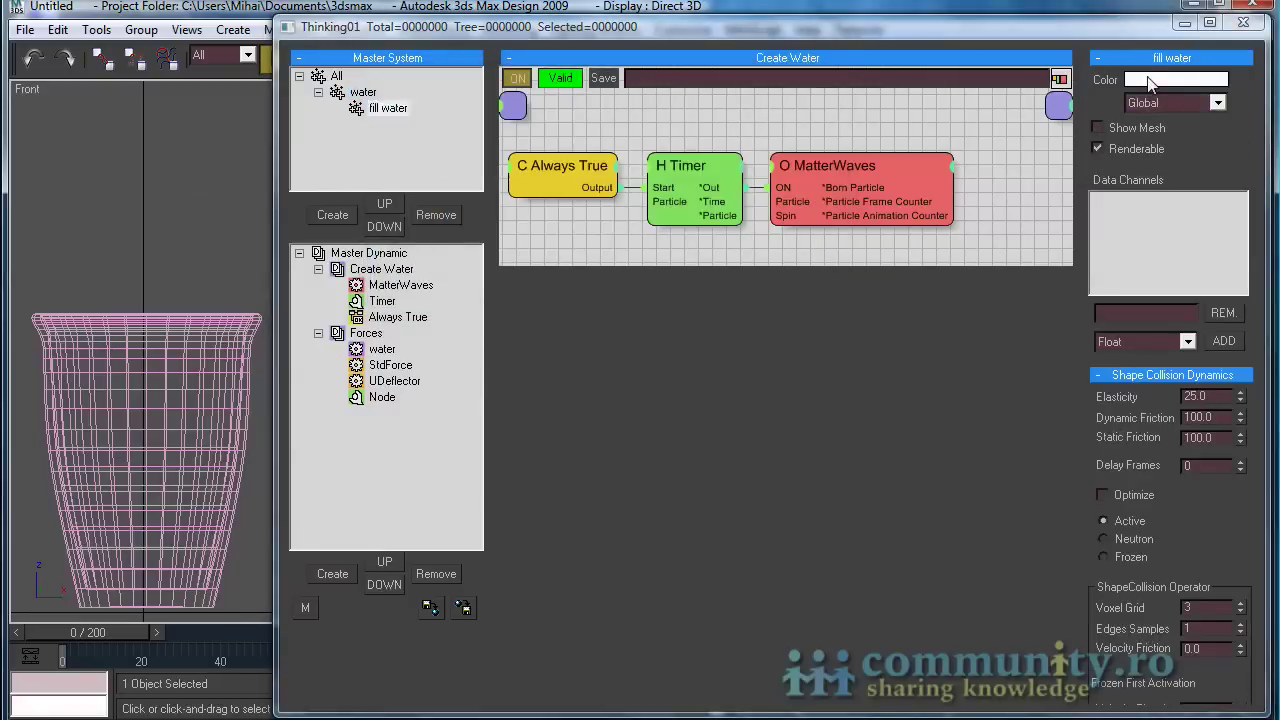
left_click(1175, 80)
left_click_drag(454, 204, 549, 191)
left_click_drag(405, 185, 405, 150)
left_click_drag(581, 208, 581, 191)
left_click(734, 285)
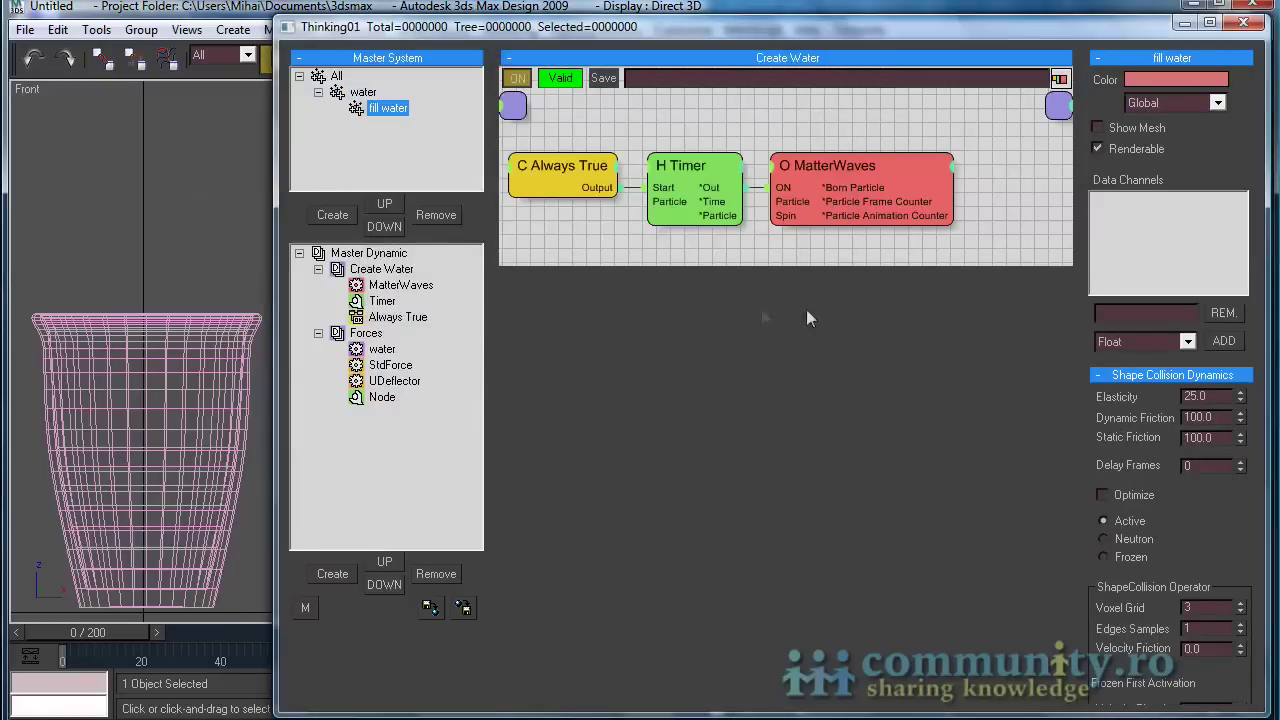
- Create a new dynamic set under Master Dynamic and name it "Fill Glass"
left_click(363, 255)
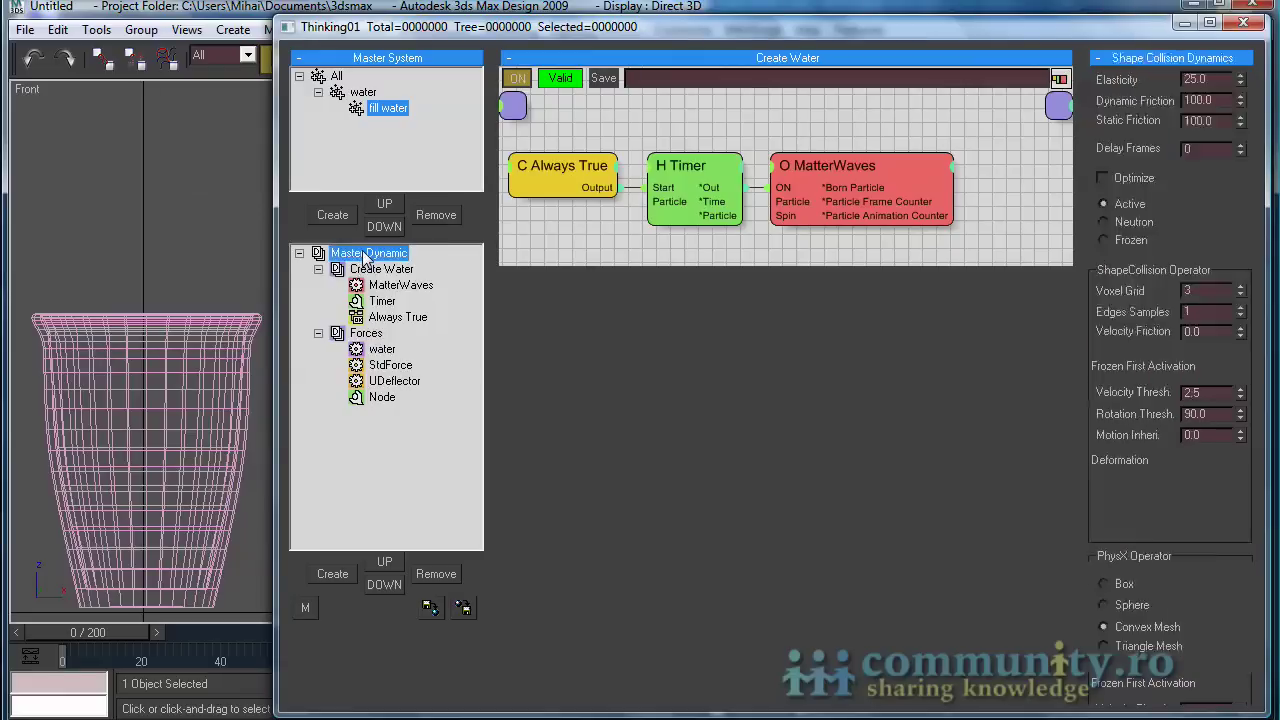
left_click(333, 574)
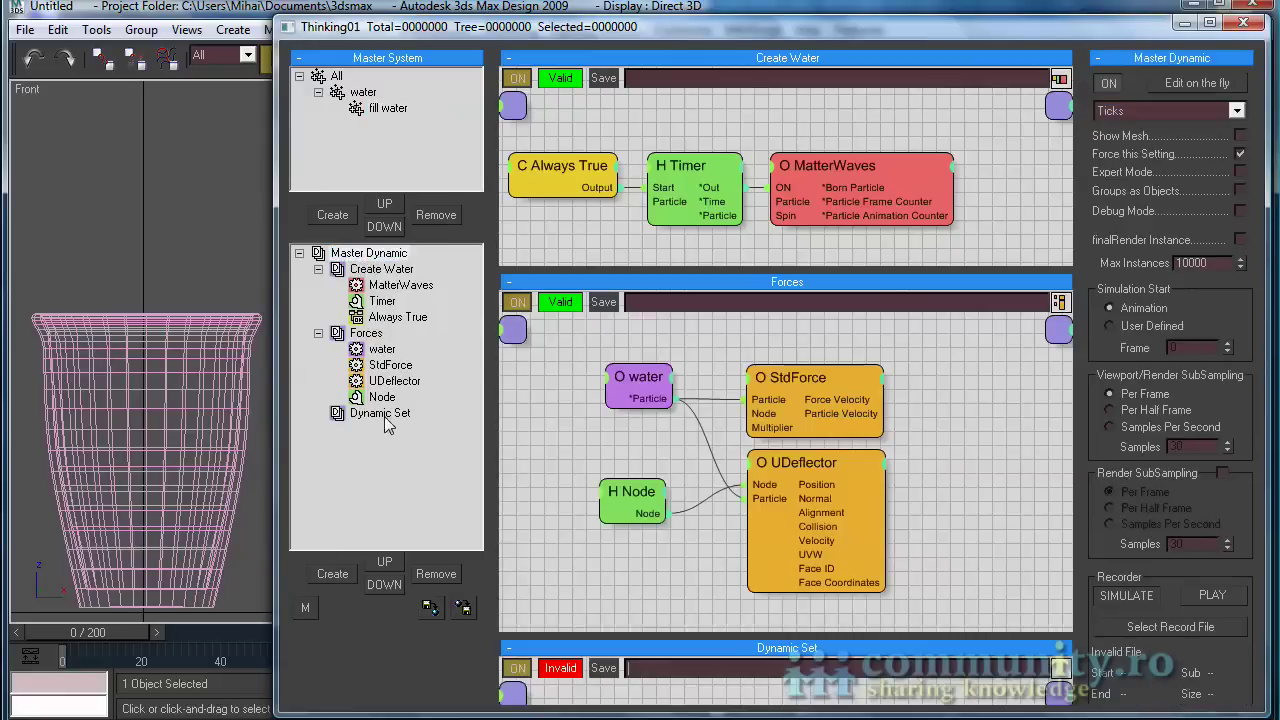
left_click(380, 413)
left_click(362, 413)
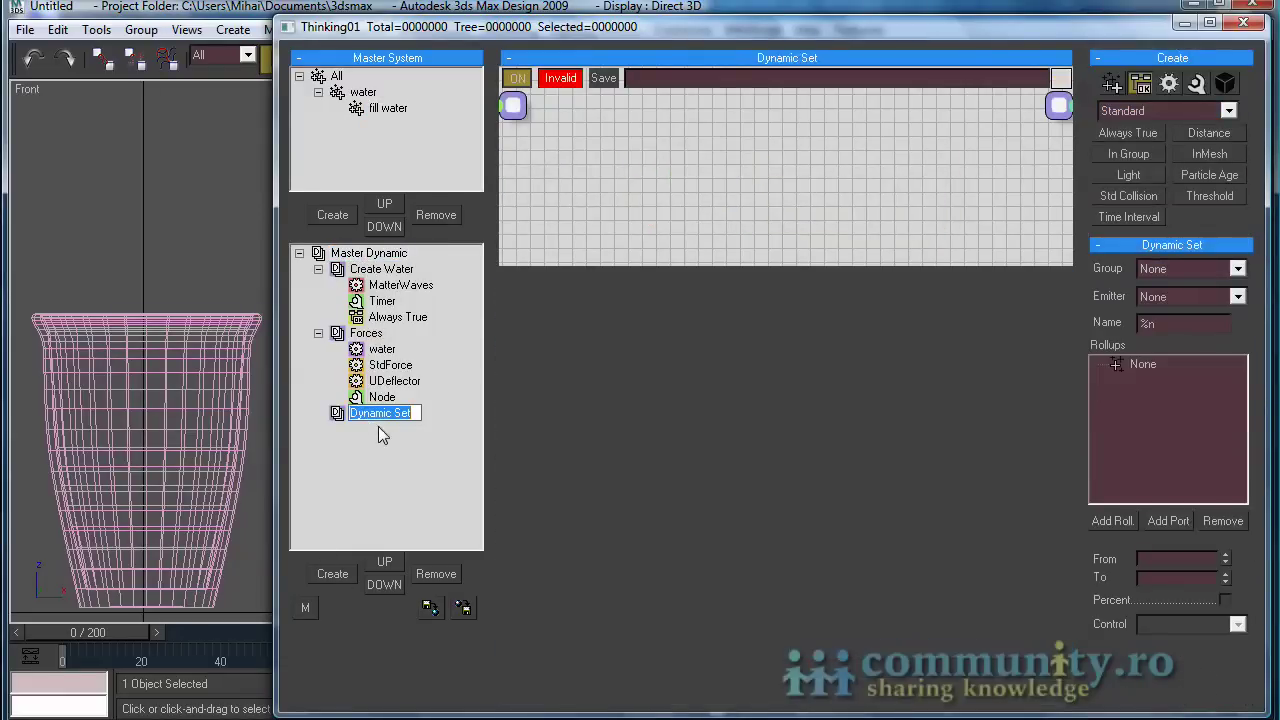
type("F")
- Add a PPass initiator to the Fill Glass dynamic set and assign the fill water group to it
left_click(1170, 87)
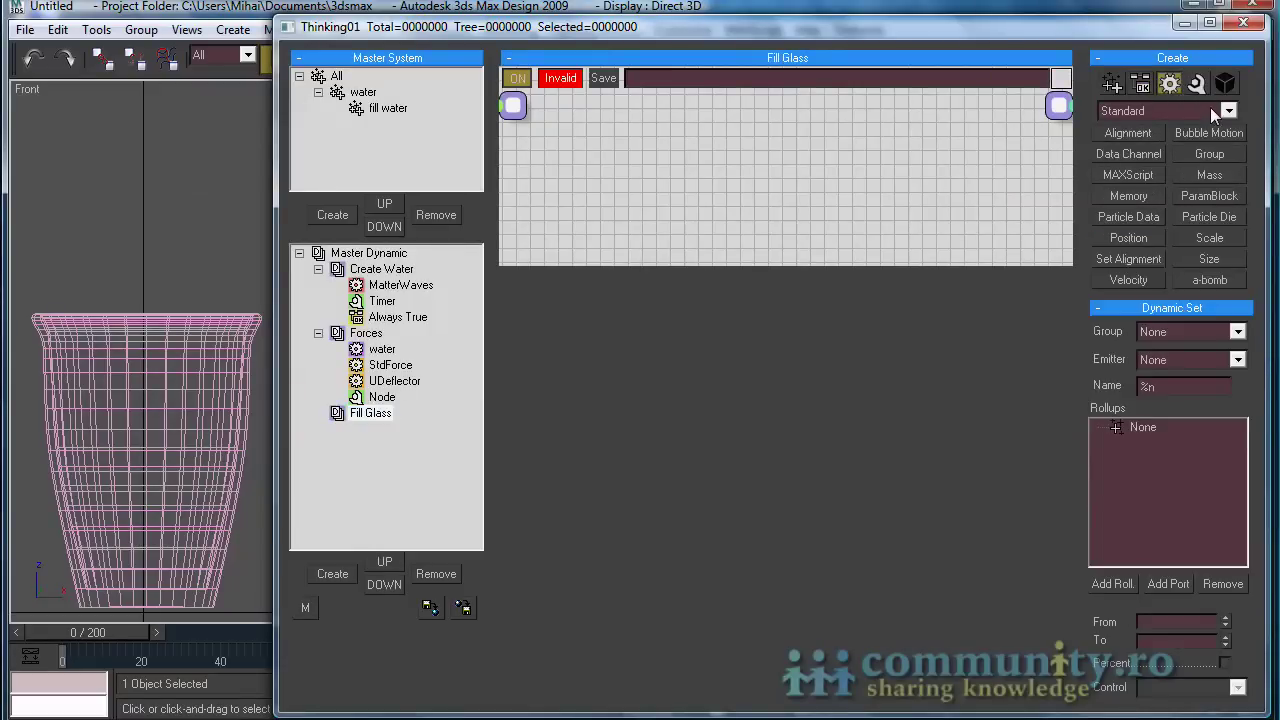
left_click(1210, 109)
left_click(1137, 194)
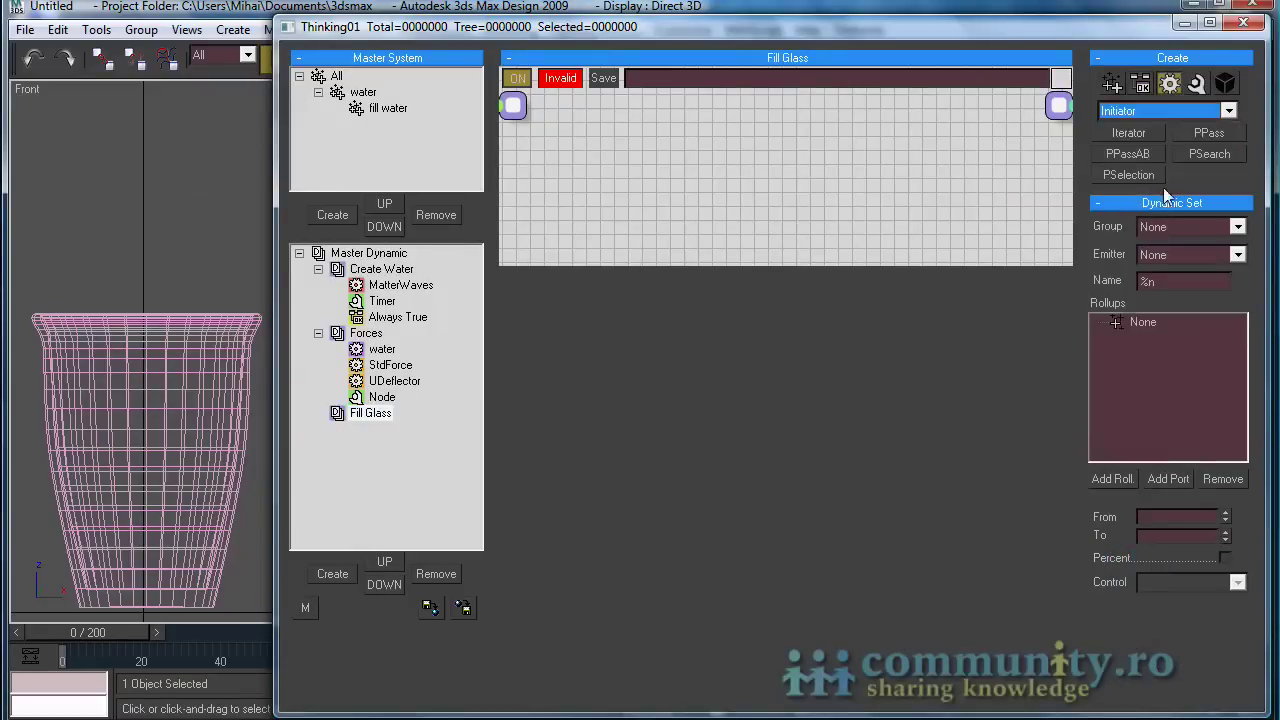
left_click(612, 160)
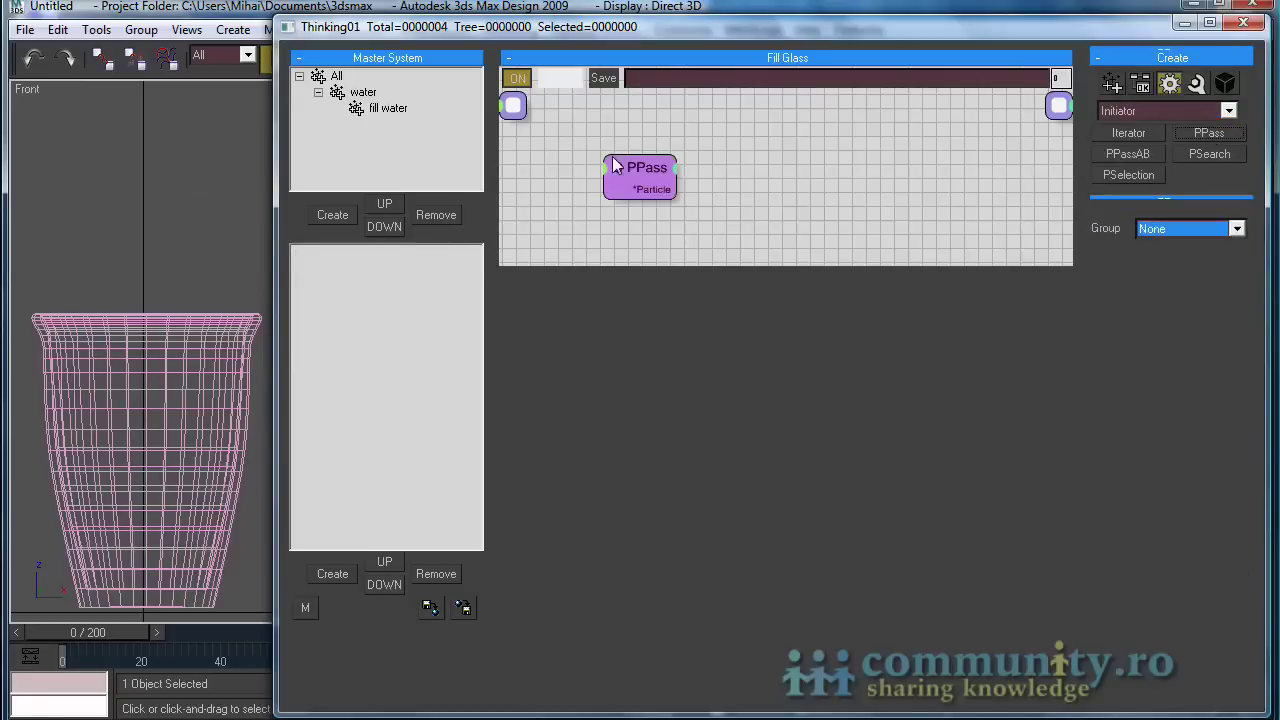
left_click_drag(734, 266, 742, 464)
left_click_drag(622, 281, 610, 206)
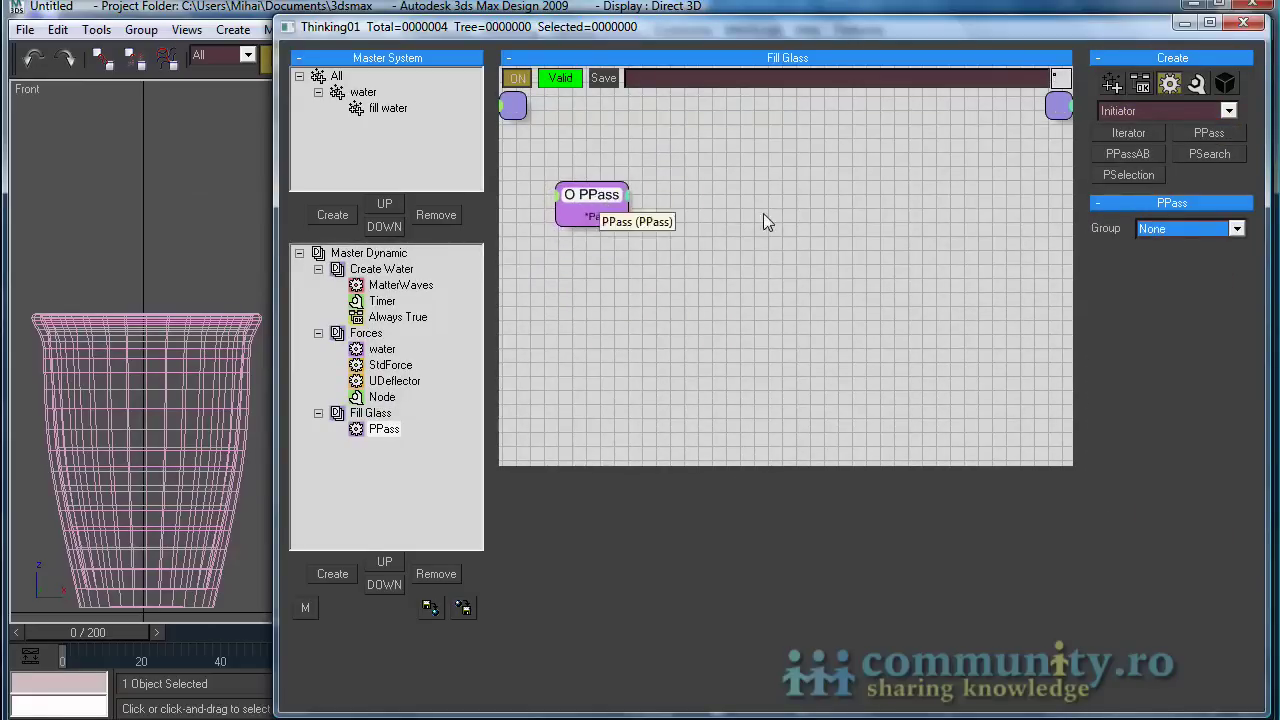
left_click(1237, 229)
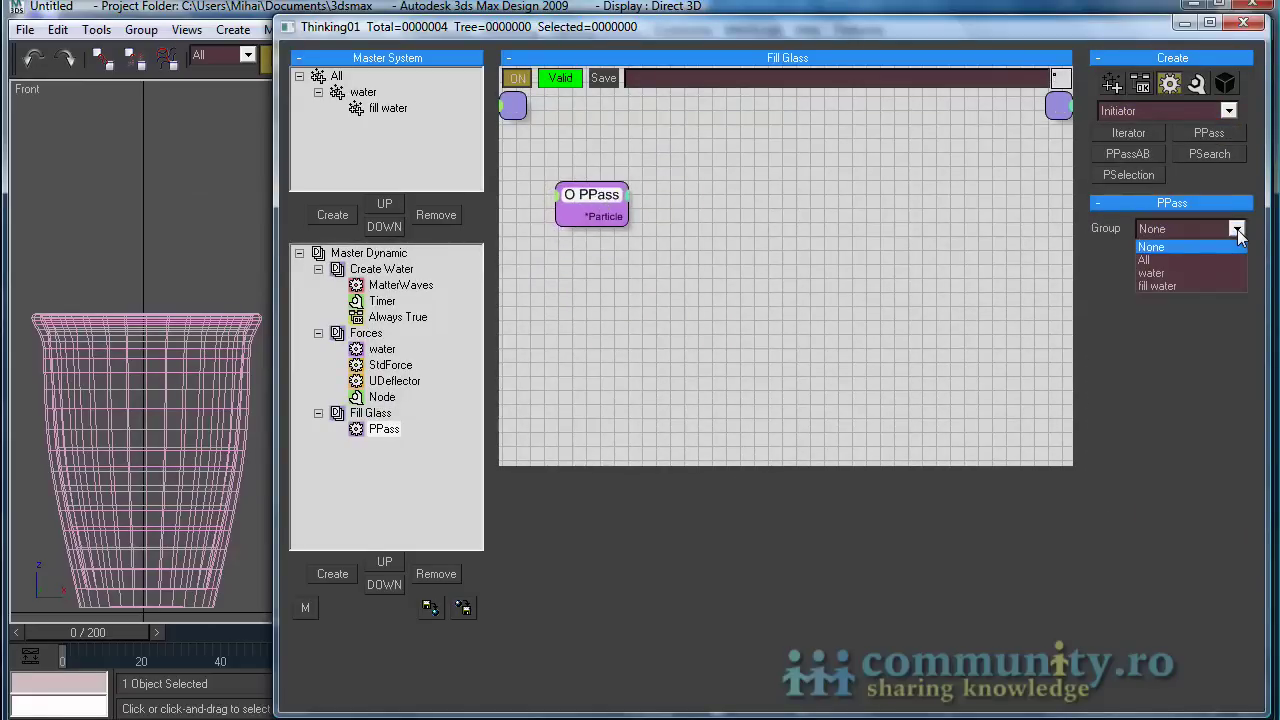
left_click(1181, 286)
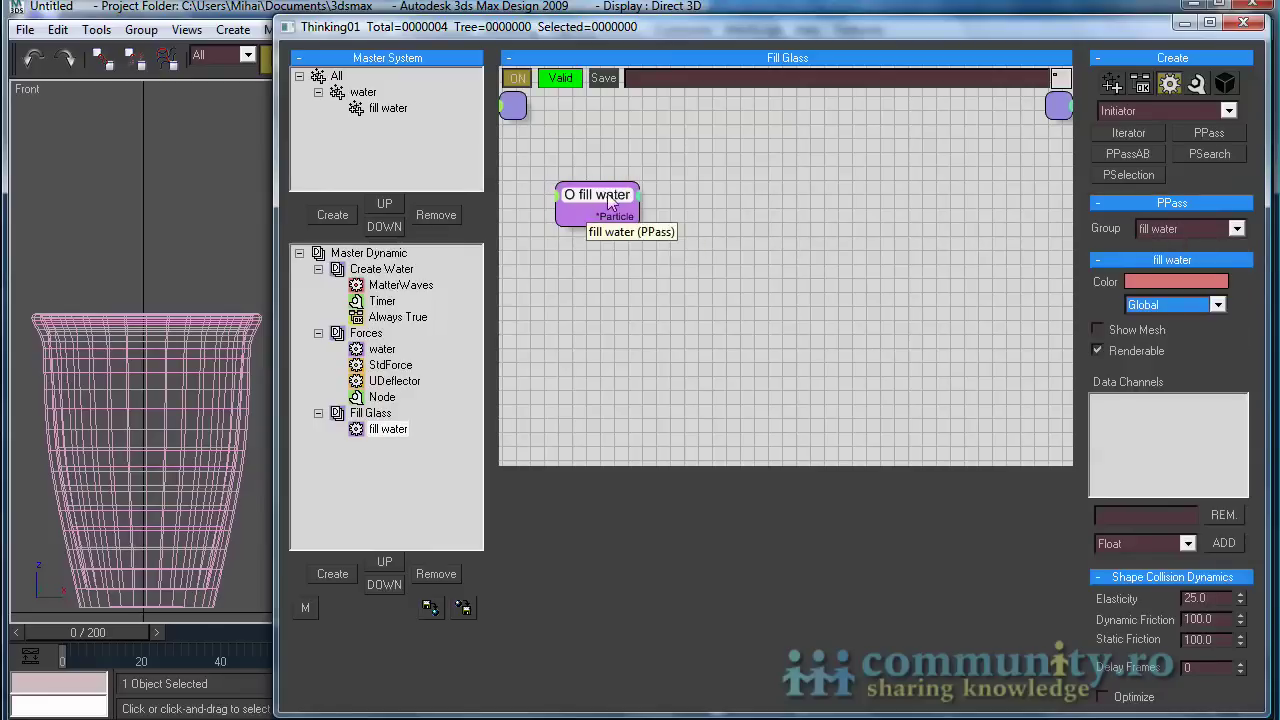
- Add a Group operator to the Forces dynamic set and connect the water node's Particle output to its Particle input
left_click(366, 334)
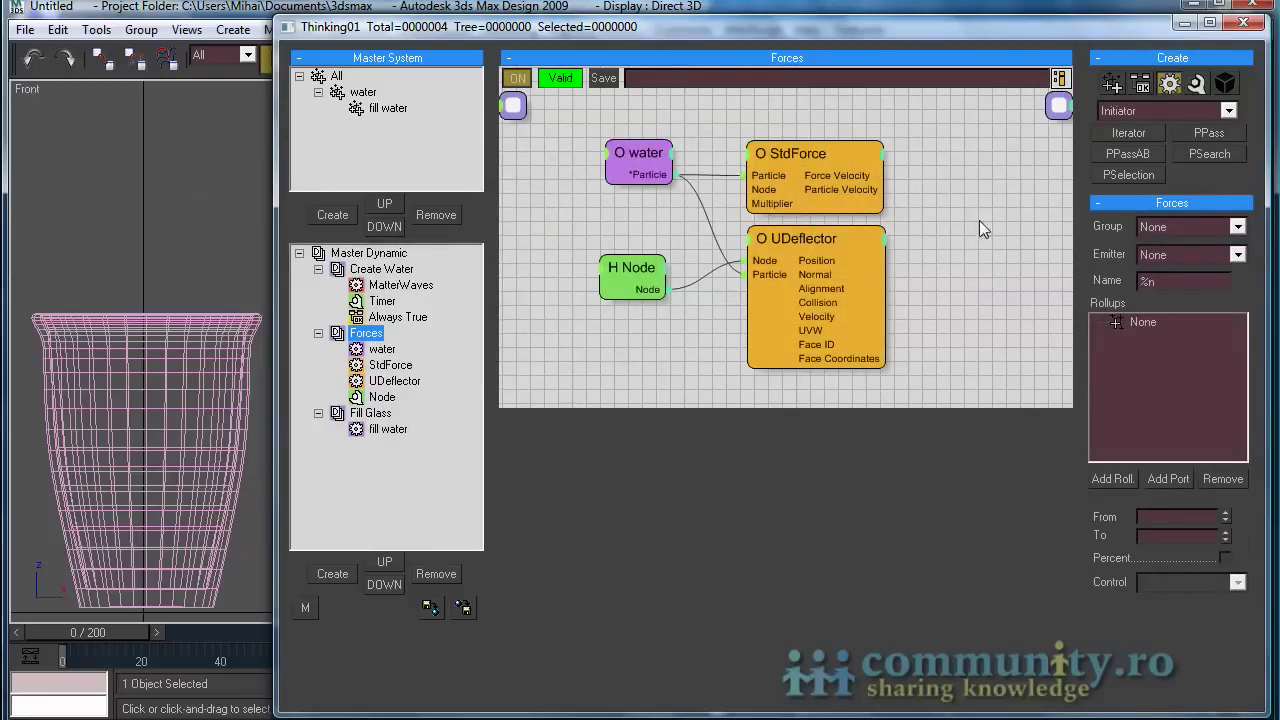
left_click(1228, 111)
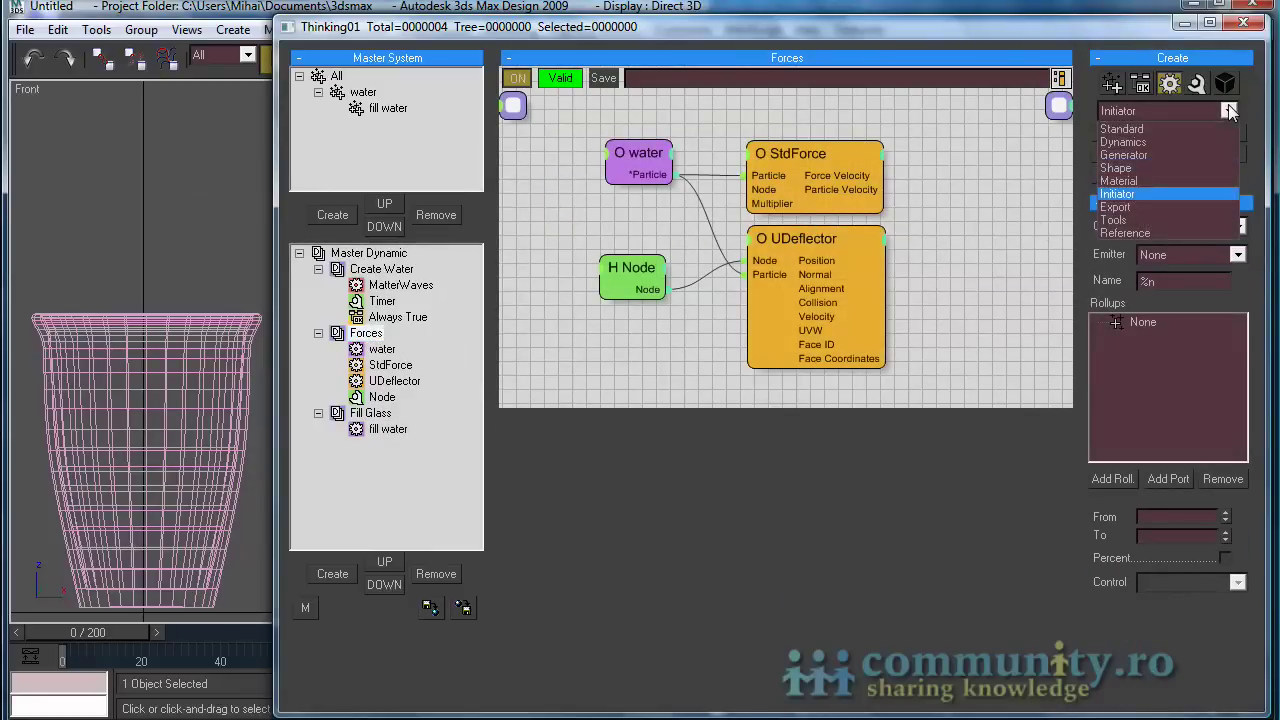
left_click(1187, 127)
left_click_drag(1212, 154, 974, 317)
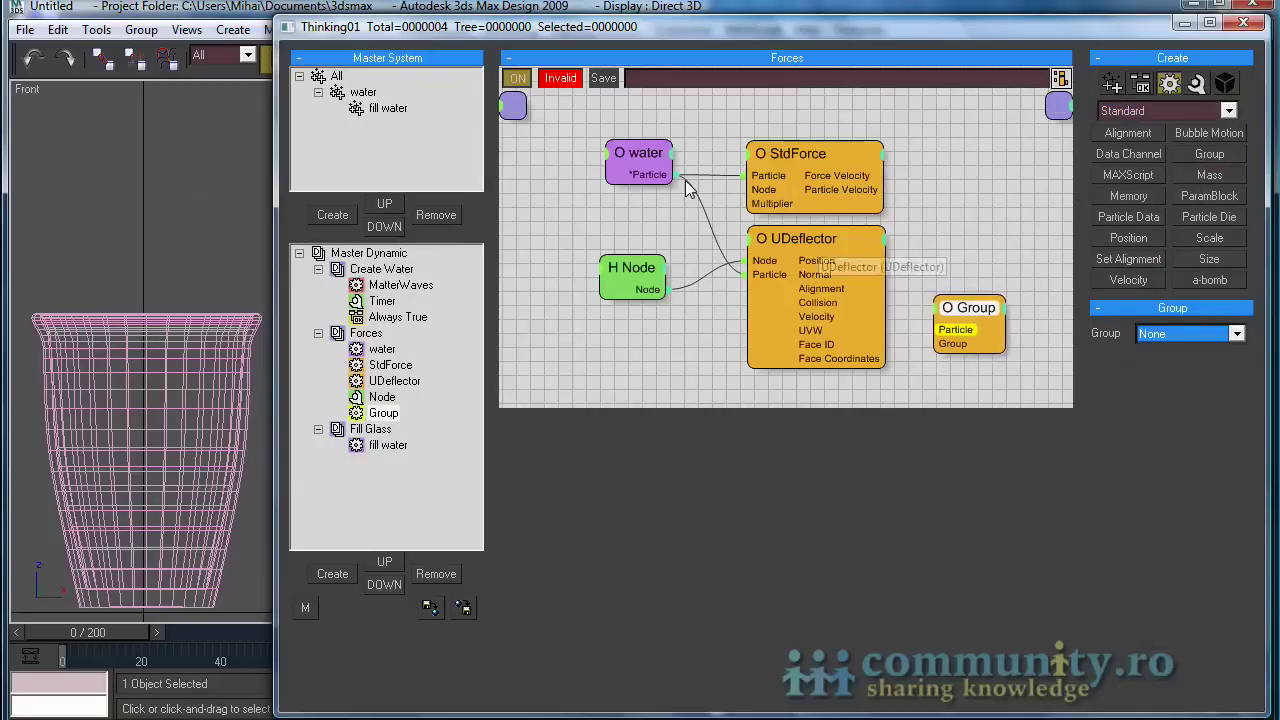
left_click_drag(676, 176, 993, 330)
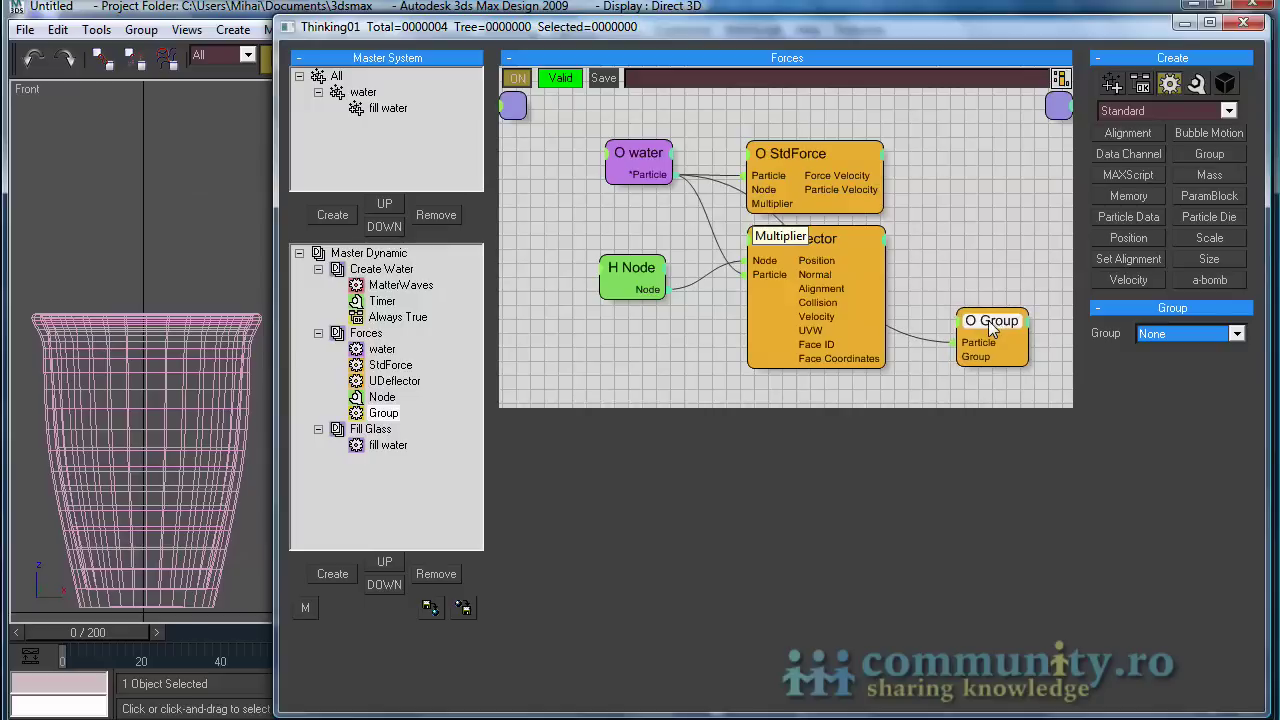
- Expose the Group operator's ON input and connect UDeflector's Collision output to it
right_click(958, 338)
left_click(936, 336)
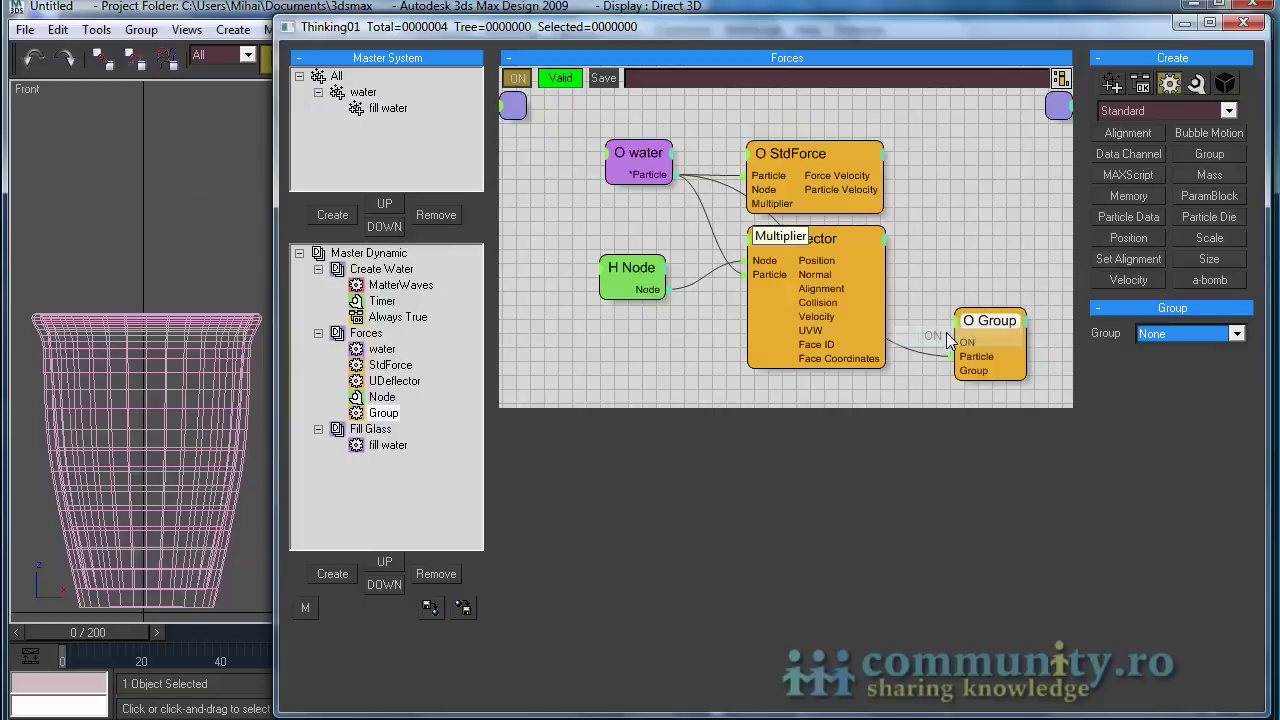
left_click_drag(822, 303, 955, 342)
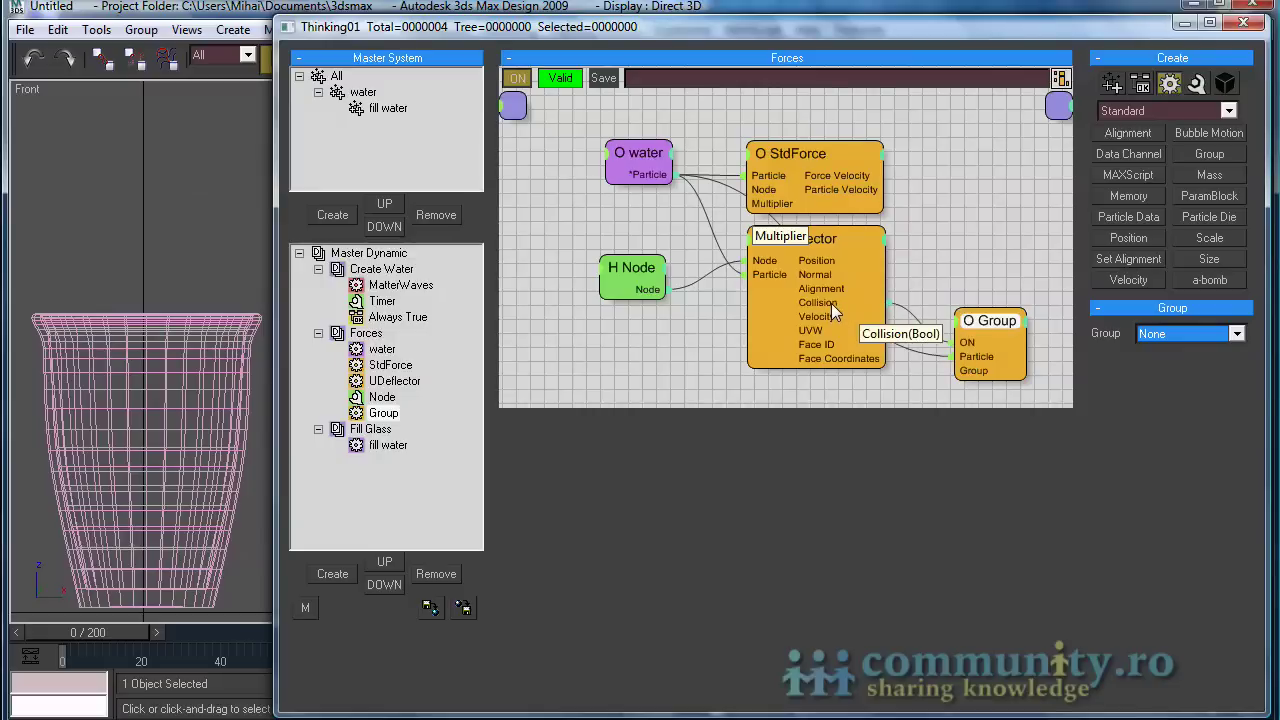
left_click_drag(990, 321, 972, 322)
- Set the Group operator's target group to fill water
left_click(1161, 333)
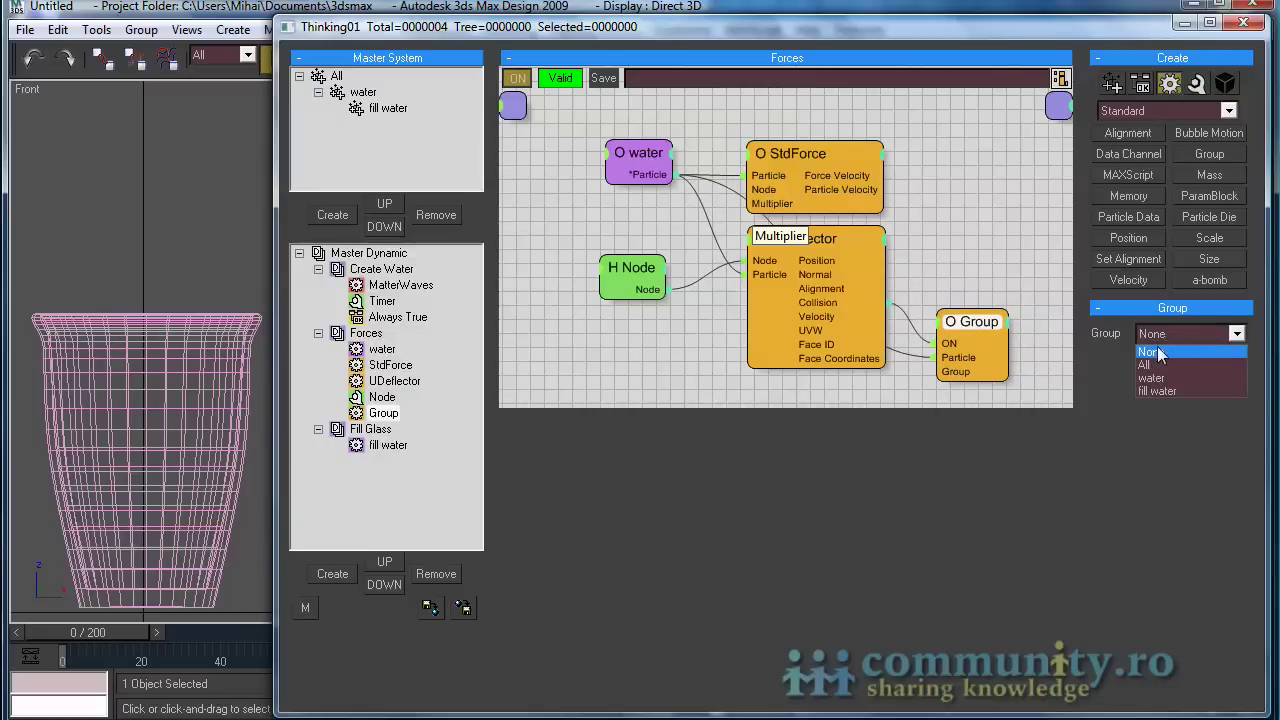
left_click(1160, 390)
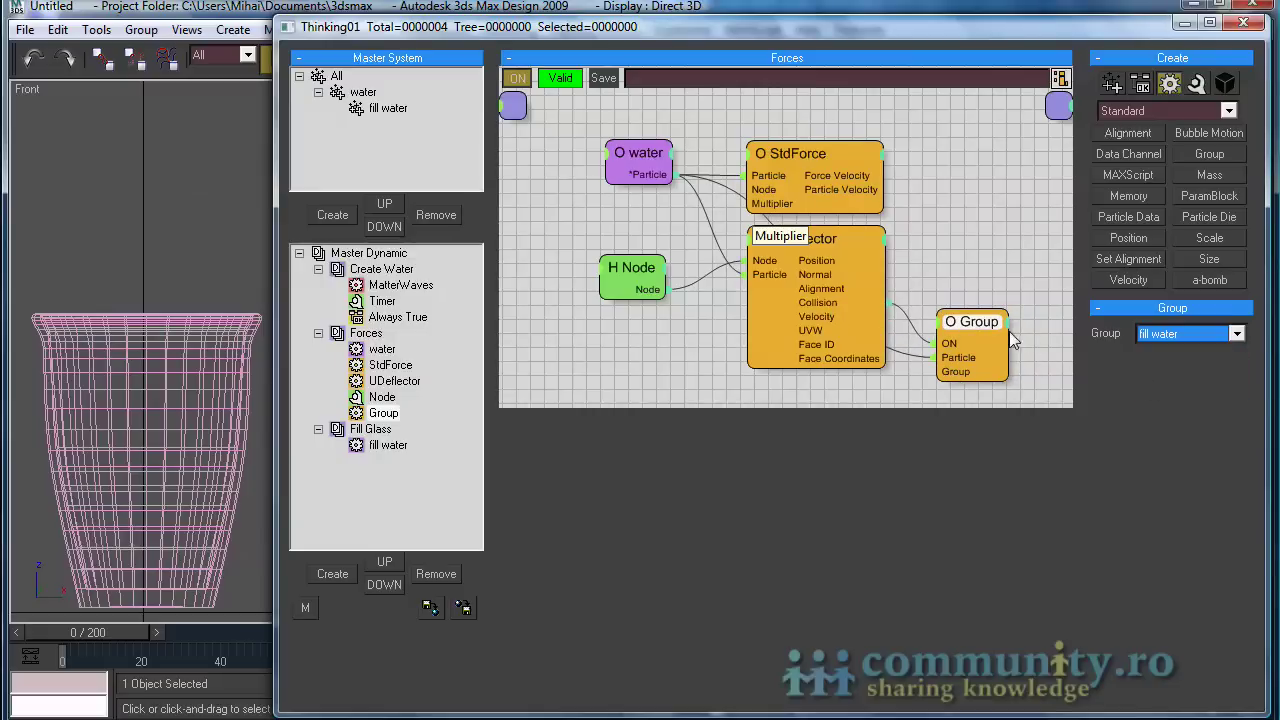
left_click_drag(976, 321, 975, 316)
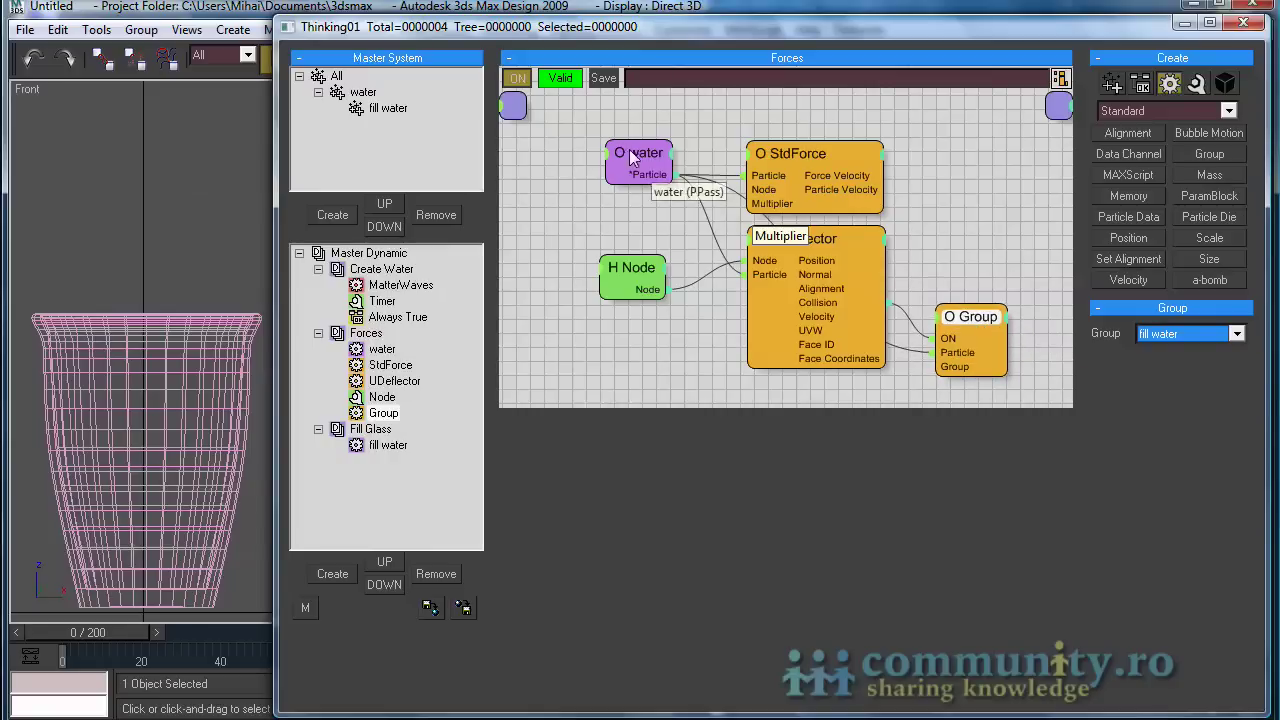
- Close the Thinking Particles editor and scrub to frame 107 to check how particles change group inside the glass
left_click(1245, 24)
left_click_drag(117, 636, 486, 646)
key("q")
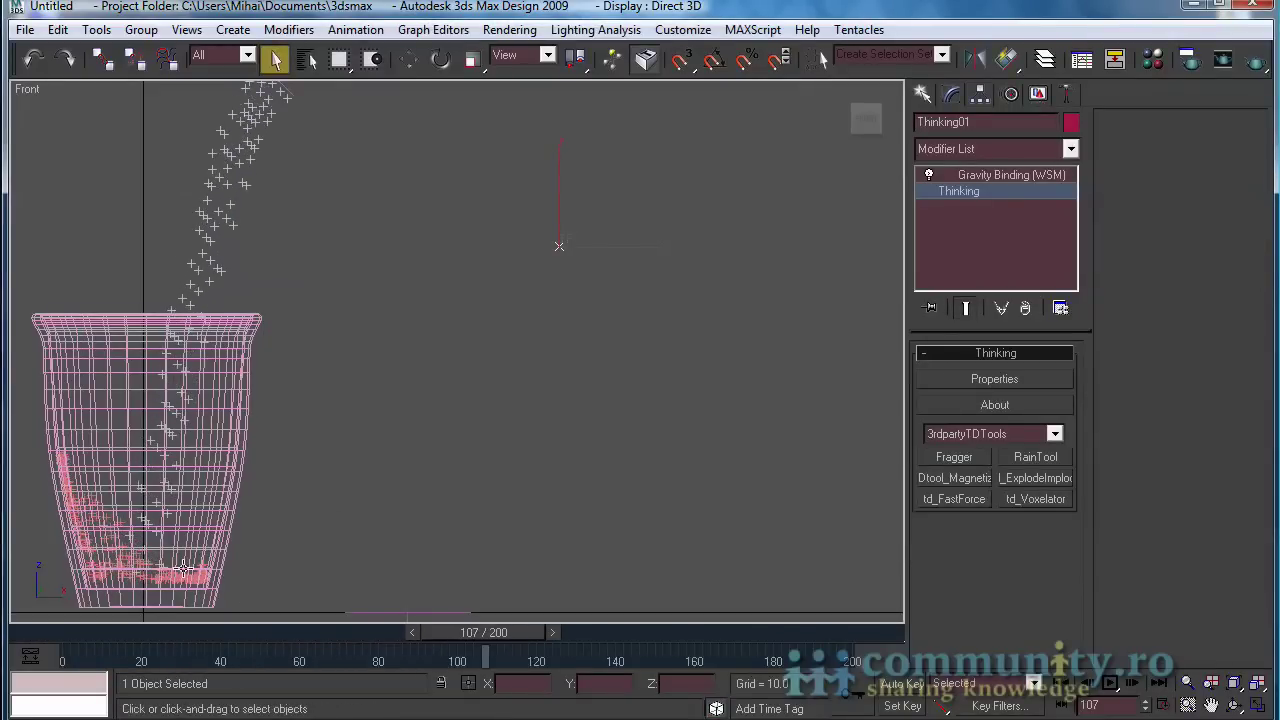
- Change the glass's object color to green, then deselect it and scrub back to an earlier frame
left_click(256, 368)
left_click(1071, 121)
left_click(599, 316)
left_click(743, 484)
left_click_drag(462, 632, 311, 632)
left_click(291, 515)
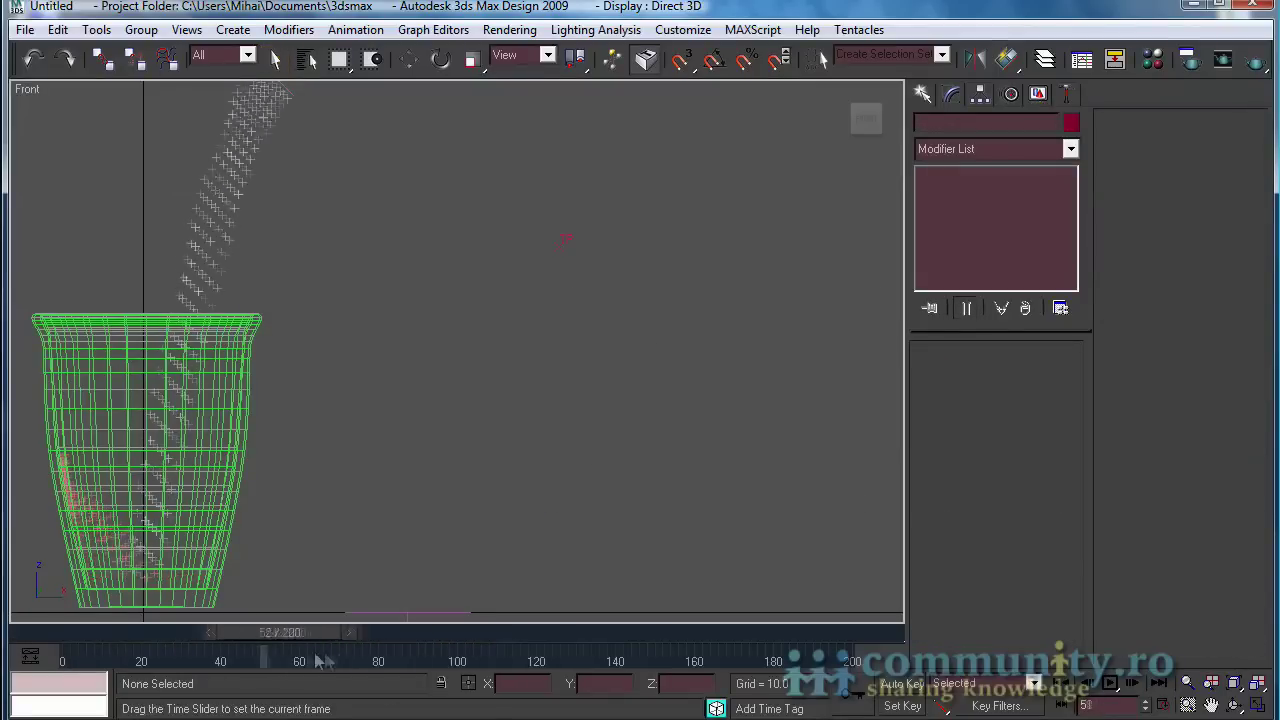
- Create a cylinder centred inside the glass from the Top view, with radius about 13.9 and height about 42.7
left_click(276, 58)
left_click(1260, 705)
left_click(1187, 705)
left_click_drag(163, 164, 315, 278)
left_click_drag(129, 382, 318, 536)
left_click(276, 59)
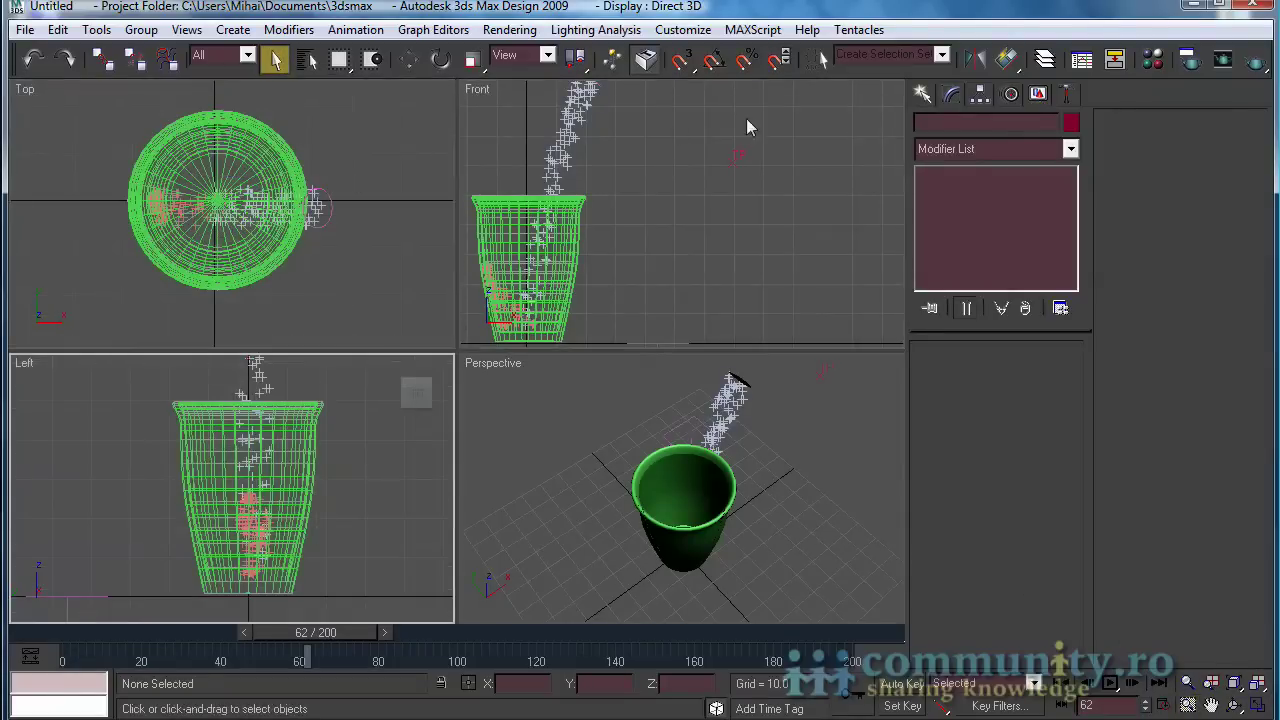
left_click(922, 94)
left_click(928, 127)
left_click(957, 155)
left_click(957, 170)
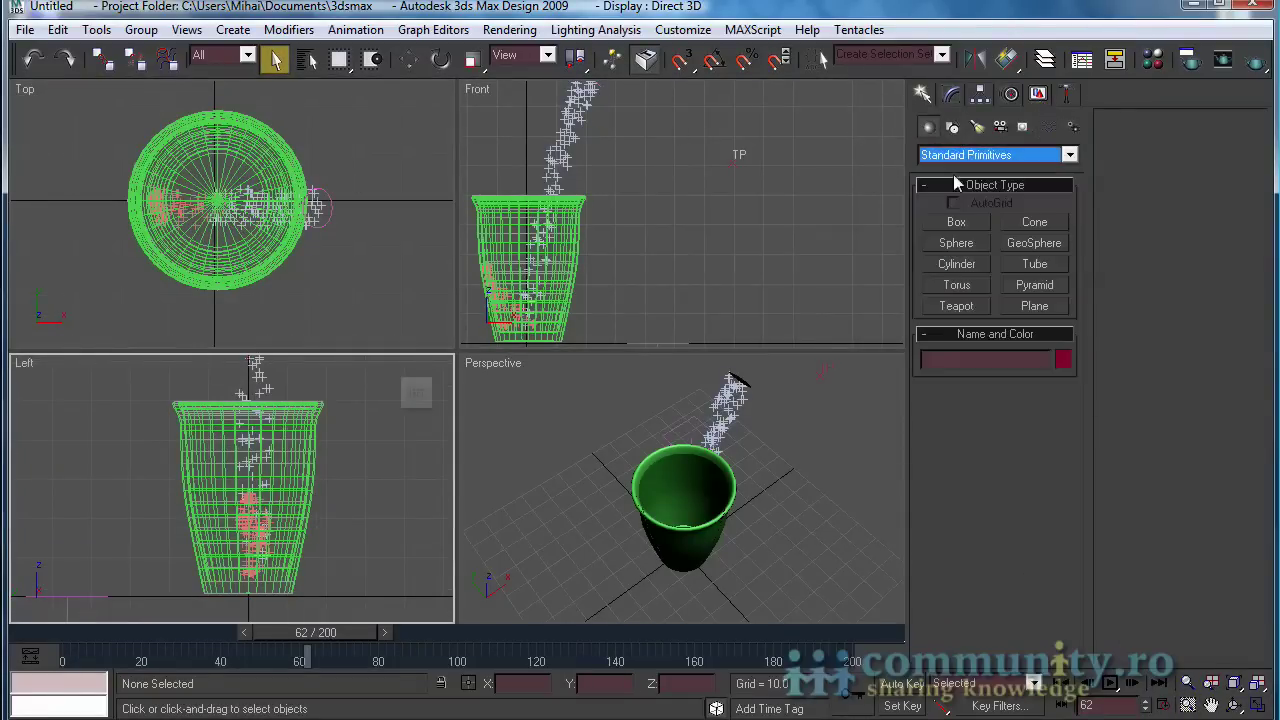
left_click(960, 265)
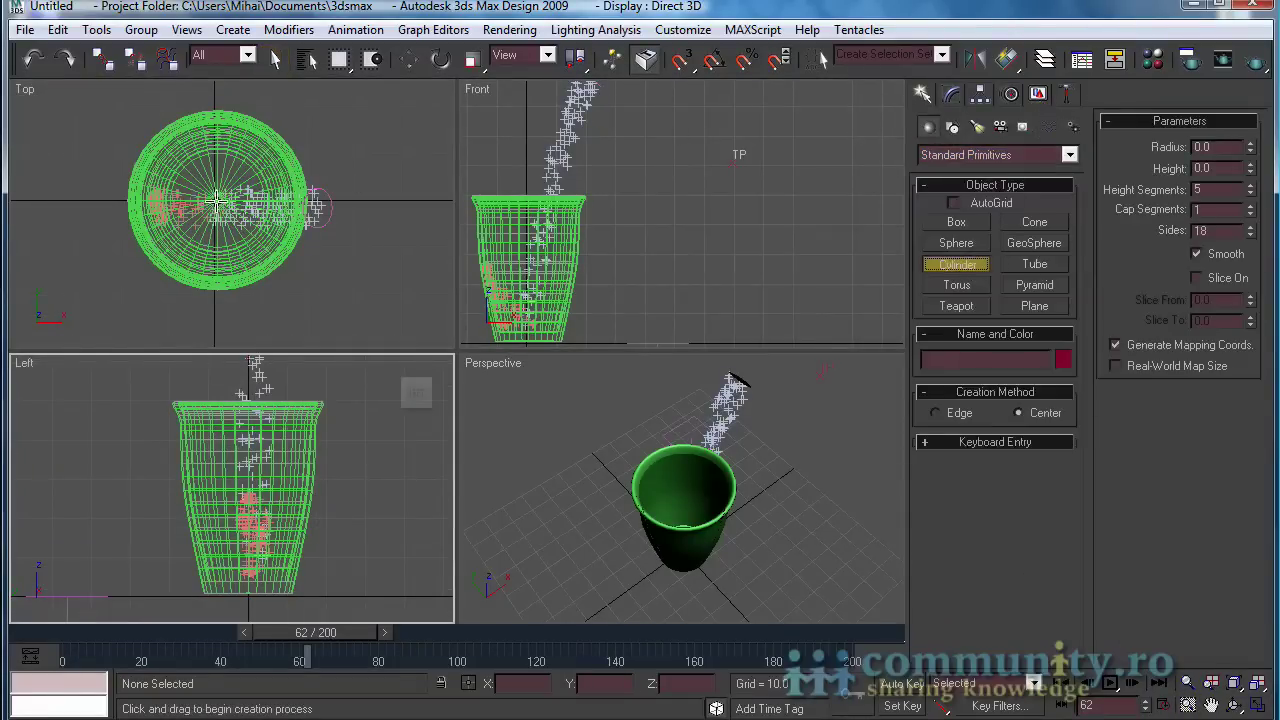
left_click_drag(216, 200, 262, 238)
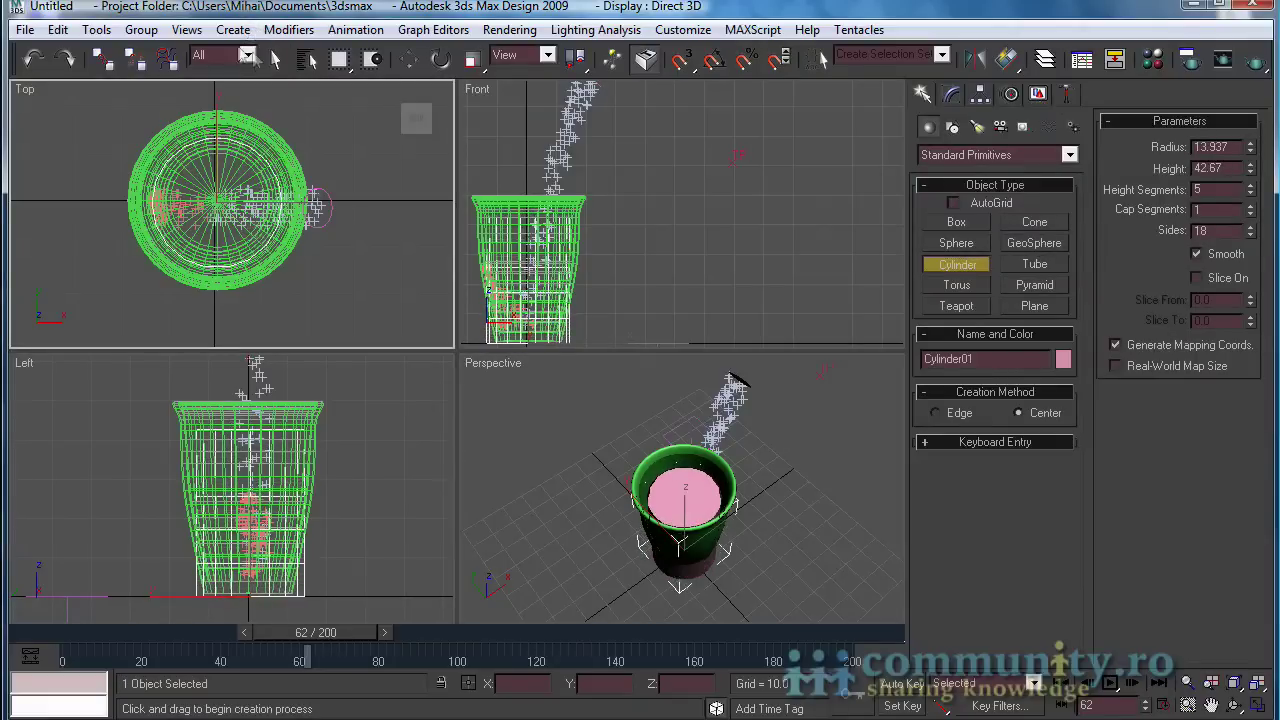
left_click(276, 58)
- Convert the cylinder to an editable poly
left_click(952, 93)
right_click(1015, 175)
left_click(1090, 320)
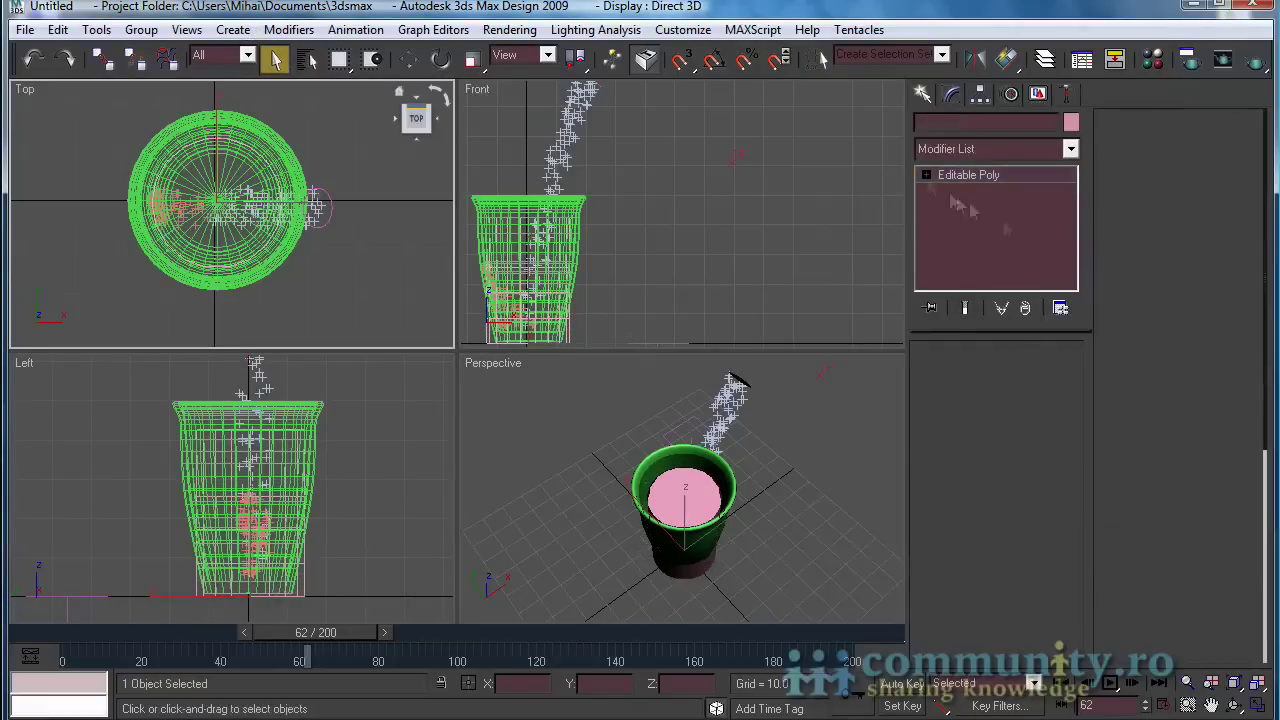
- Scale the cylinder's bottom ring of vertices to 79% and raise it slightly to fit the glass's base
key("1")
left_click_drag(334, 578, 182, 618)
left_click(472, 59)
left_click_drag(261, 574, 261, 600)
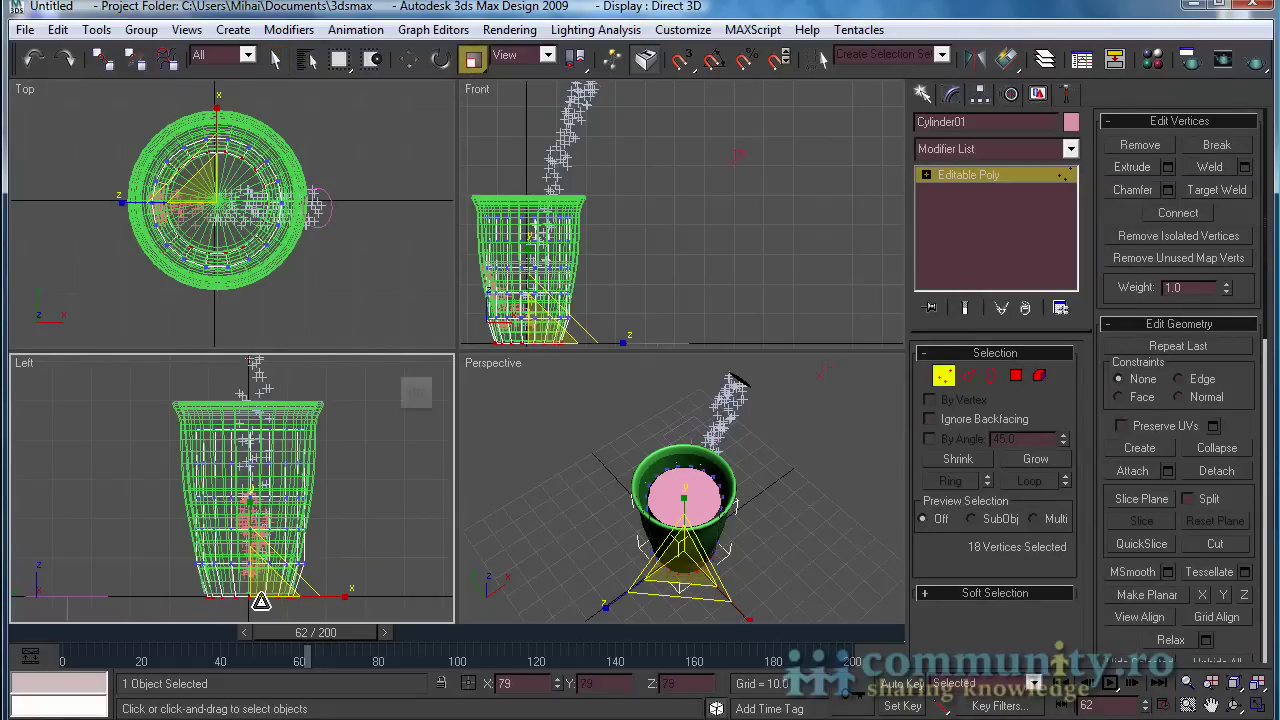
left_click(408, 59)
left_click_drag(250, 540, 250, 535)
- Scale the cylinder's remaining vertex rings to follow the glass's wall, with the top ring at 105%, and leave vertex editing
left_click_drag(163, 555, 330, 576)
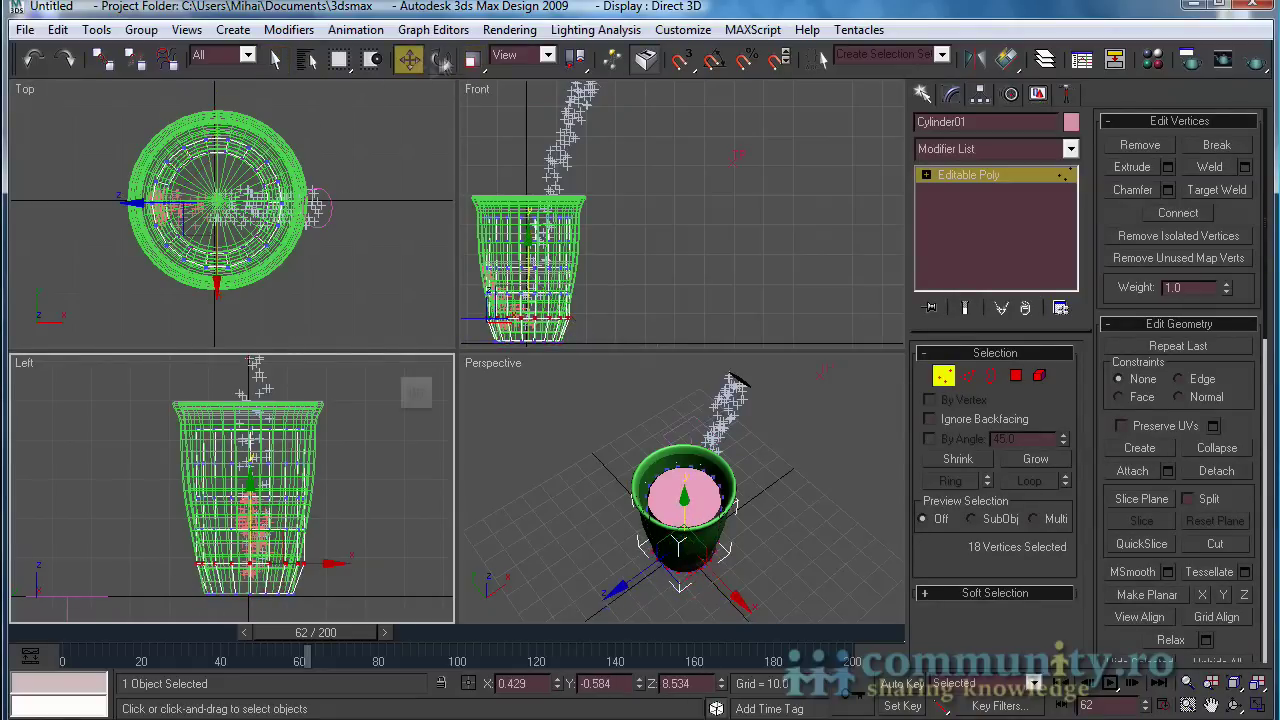
left_click(472, 59)
left_click_drag(258, 542, 260, 461)
left_click_drag(160, 451, 334, 482)
left_click_drag(262, 462, 257, 440)
left_click_drag(151, 423, 330, 442)
left_click_drag(262, 422, 262, 405)
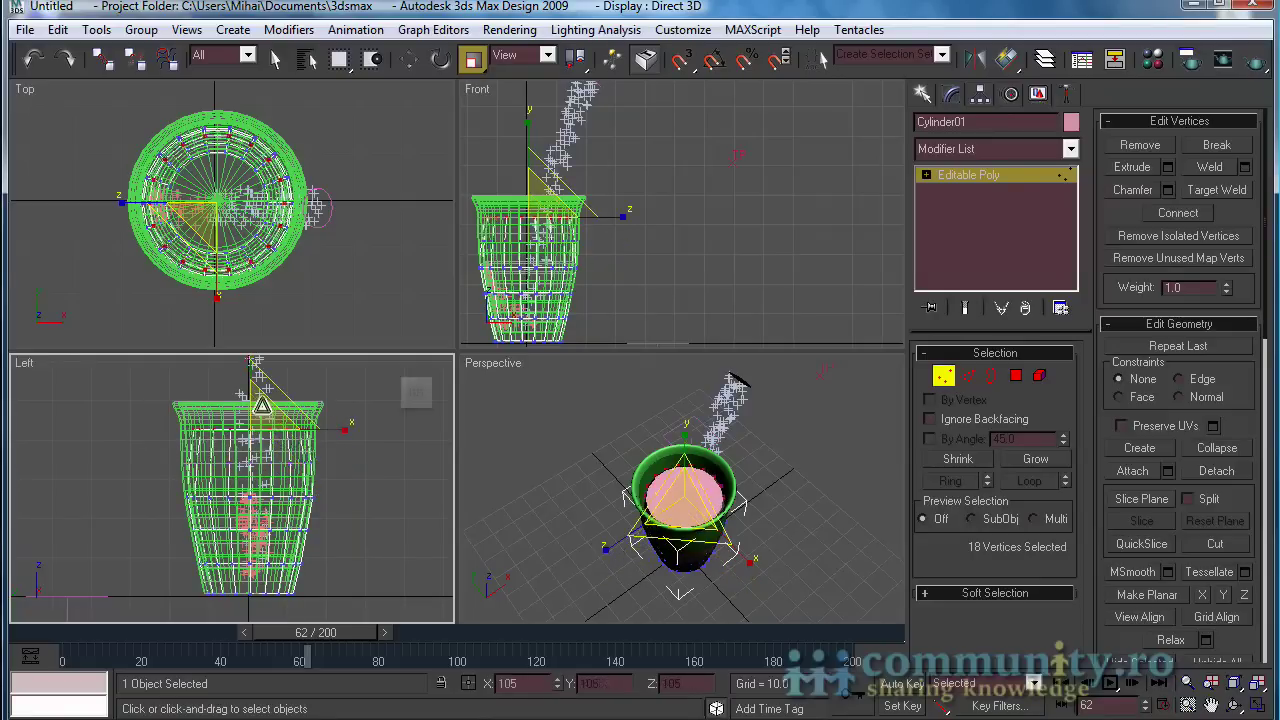
left_click(275, 58)
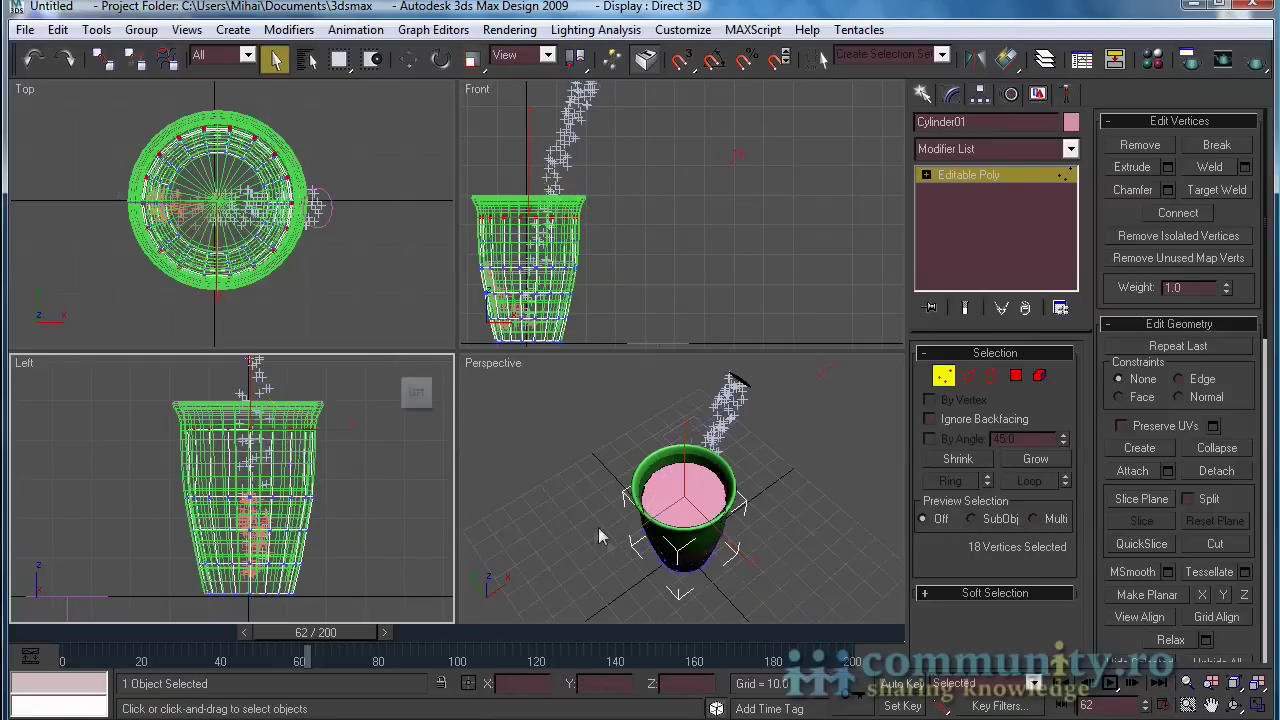
left_click(1018, 177)
- Apply an FFD 3x3x3 modifier to the cylinder
left_click(1071, 150)
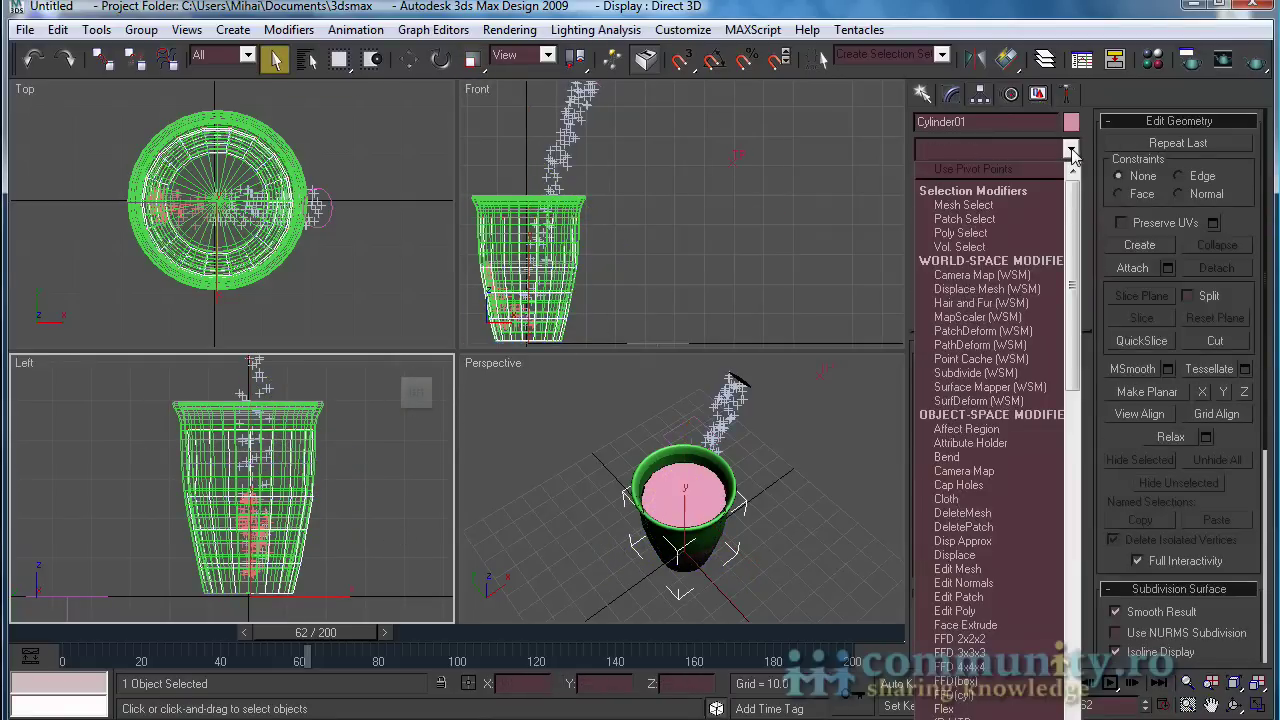
left_click_drag(1074, 212, 1077, 298)
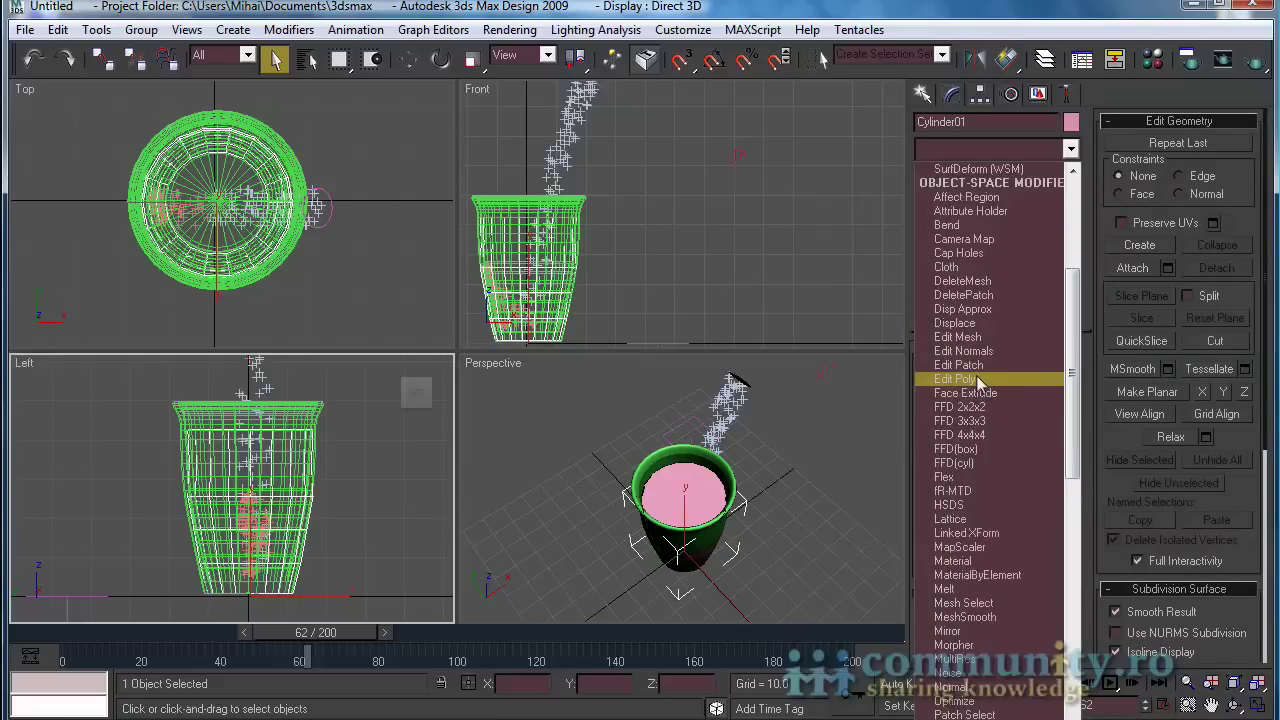
left_click(977, 423)
- Turn on Auto Key at frame 178 and lower the upper FFD control points so the cylinder flattens near the glass's base
mouse_move(760, 632)
left_mouse_down()
mouse_move(783, 629)
mouse_move(772, 628)
left_mouse_up()
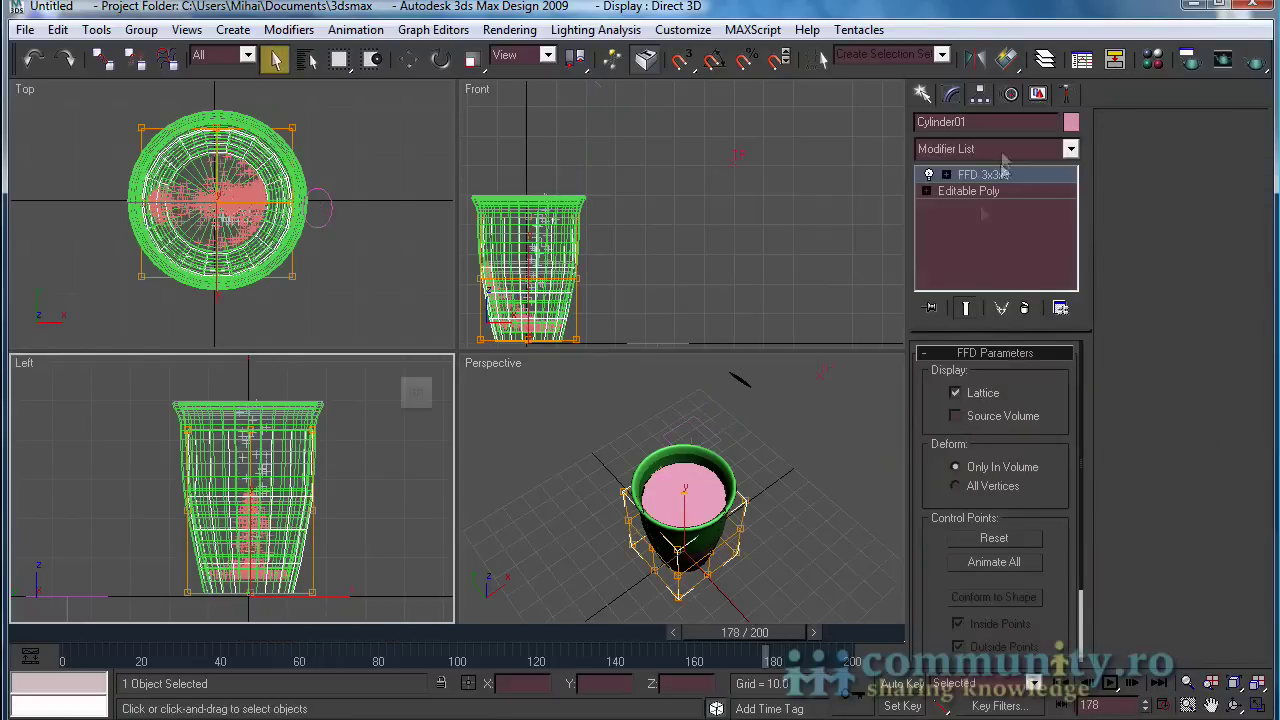
left_click(905, 688)
left_click(946, 174)
left_click(1000, 190)
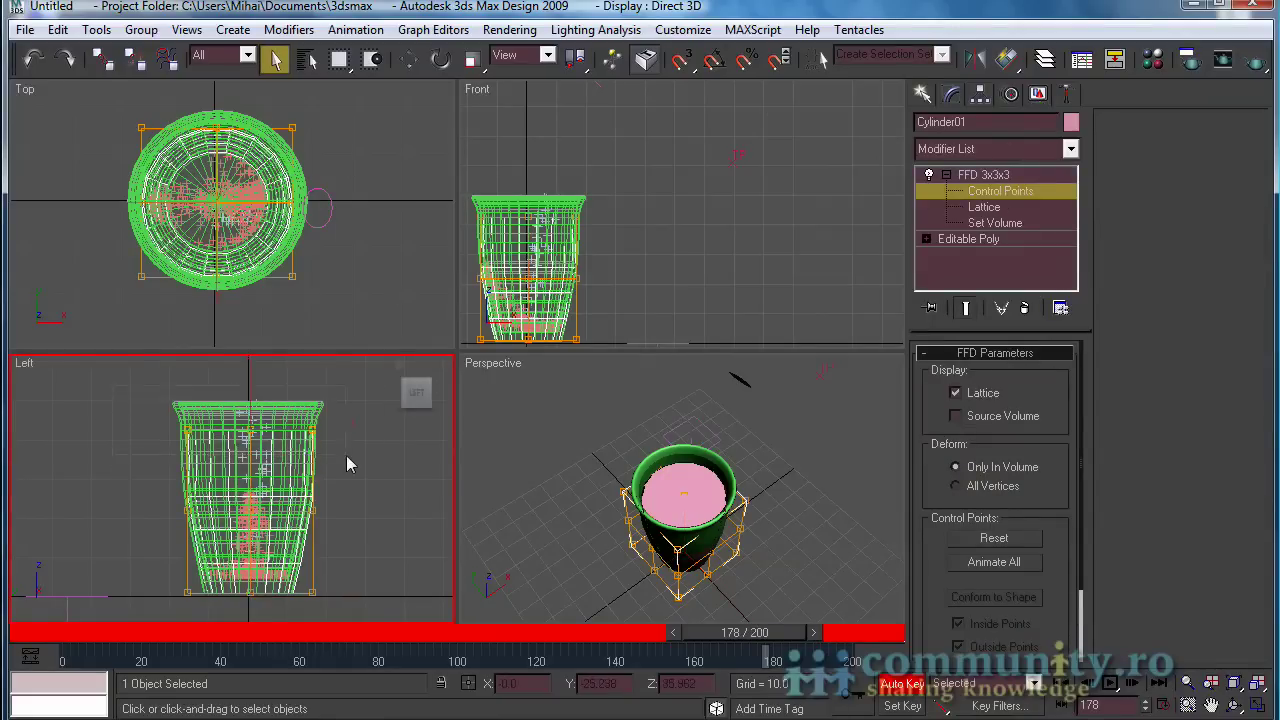
key("w")
left_click_drag(250, 376, 249, 514)
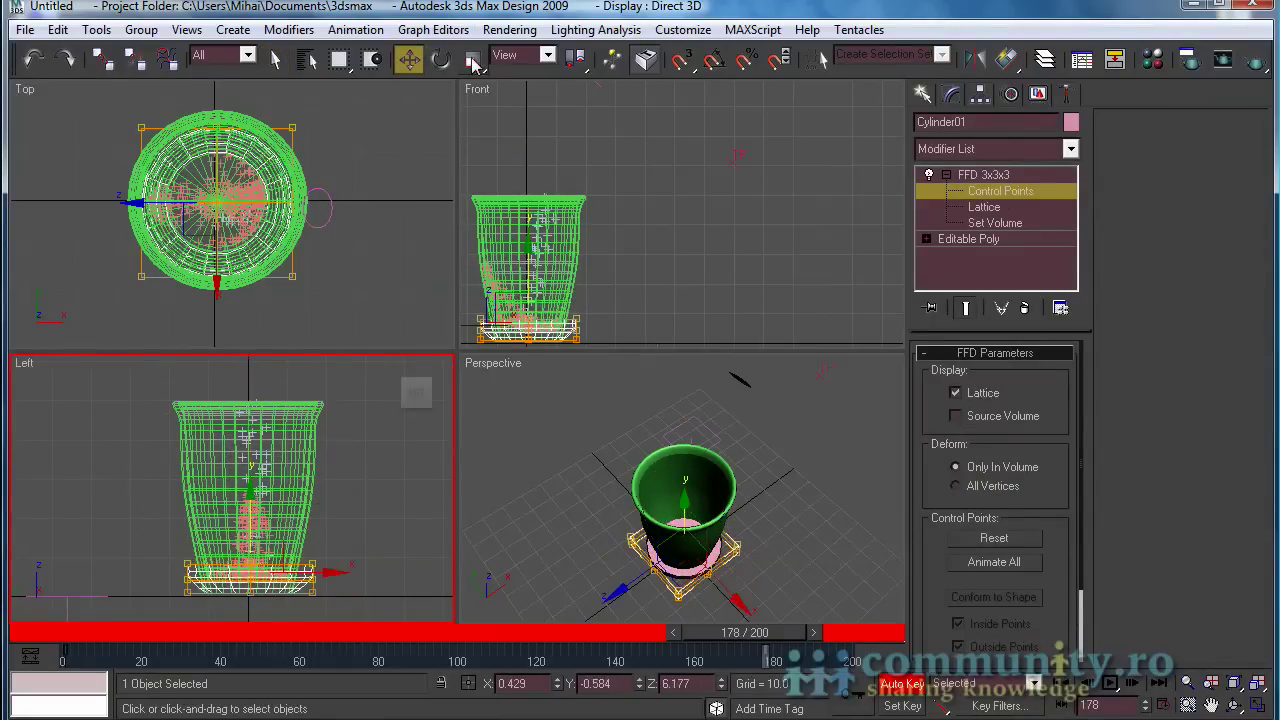
- Scale the flattened cylinder's FFD control-point rows inward to fit inside the glass's base, scaling the bottom row to 93%
left_click(470, 60)
left_click_drag(267, 556, 268, 570)
key("q")
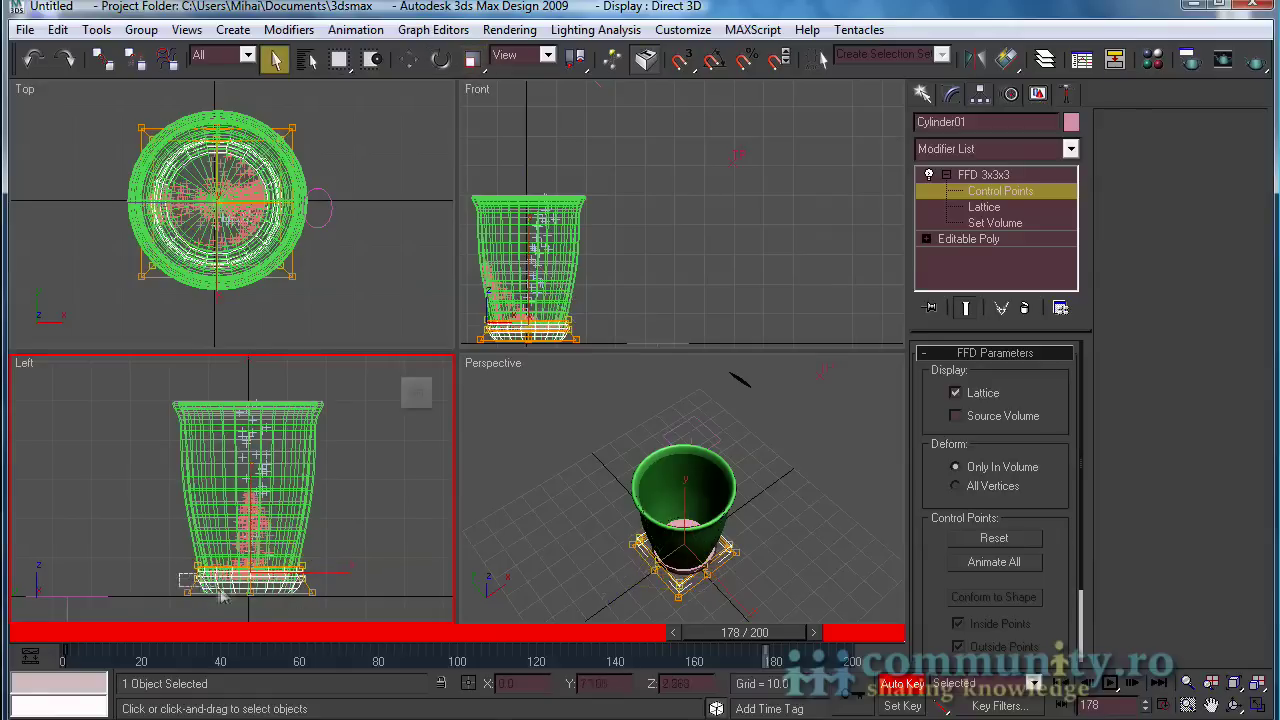
key("r")
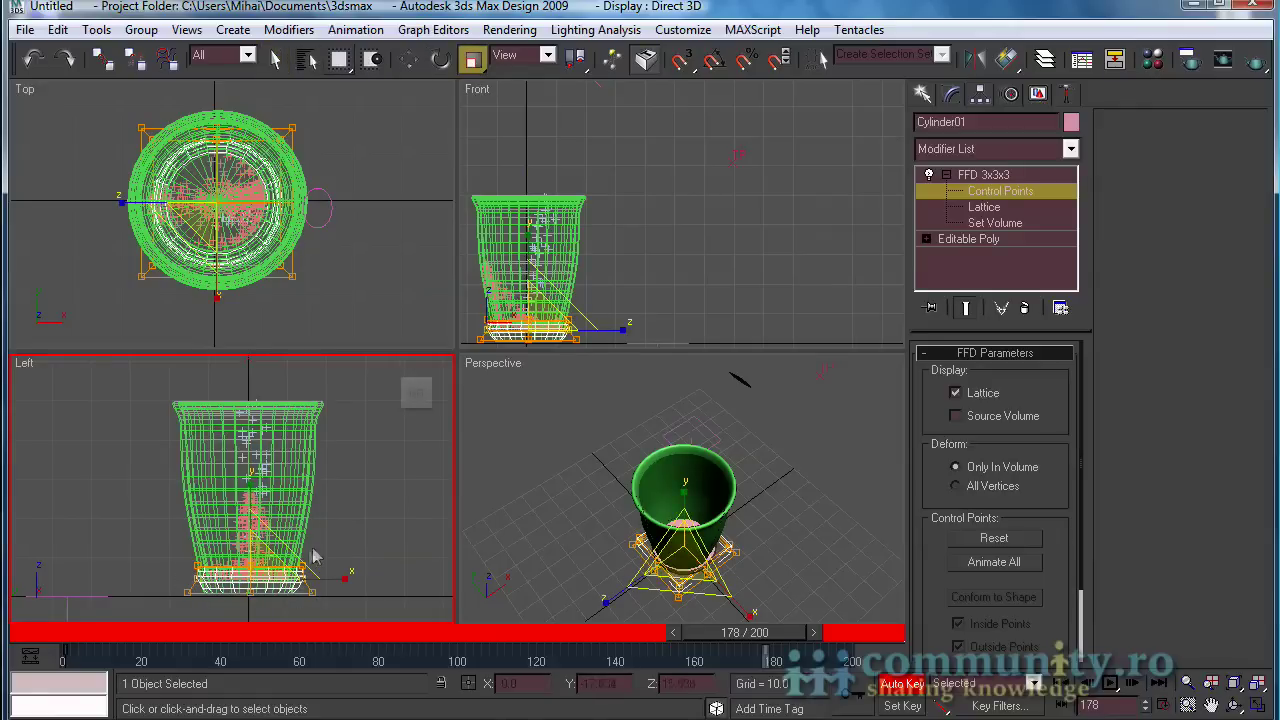
left_click_drag(170, 588, 342, 628)
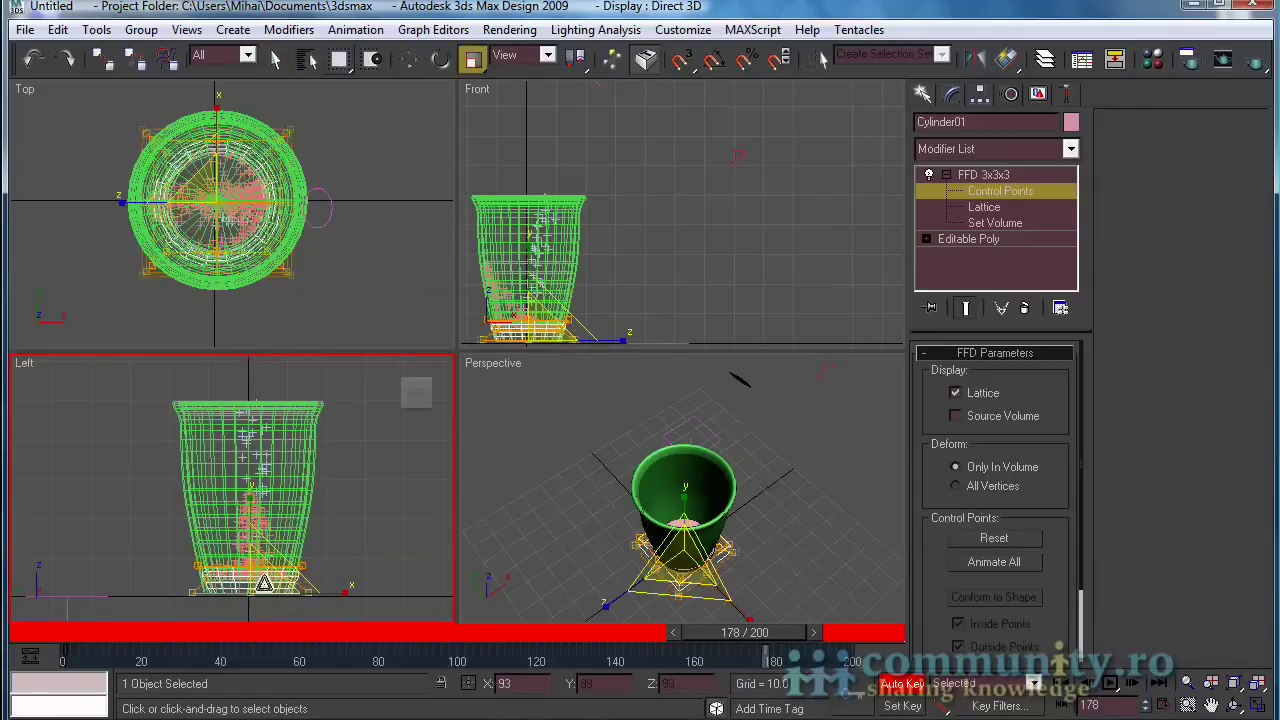
key("w")
key("r")
left_click_drag(258, 551, 257, 555)
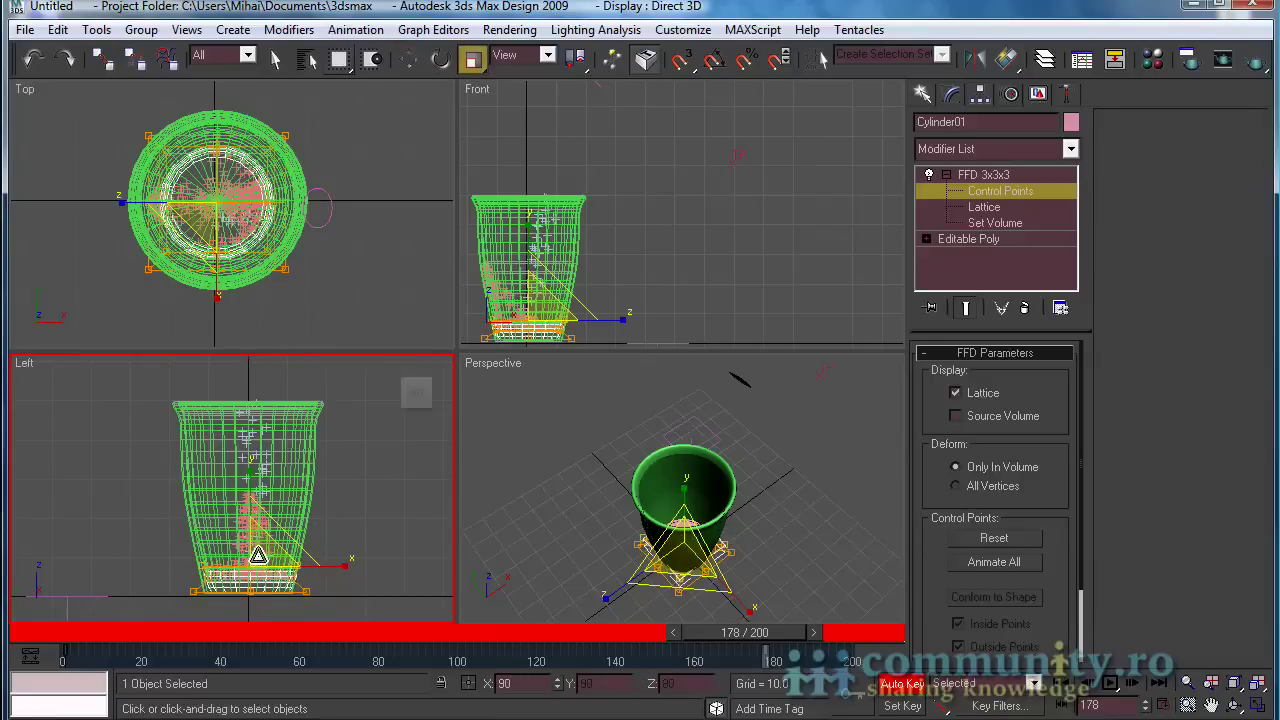
- Turn off Auto Key and swap the cylinder's two FFD keys, moving the first to frame 160 and the flattened one to frame 0
key("q")
left_click(899, 683)
left_click_drag(768, 652, 667, 661)
left_click_drag(540, 661, 445, 661)
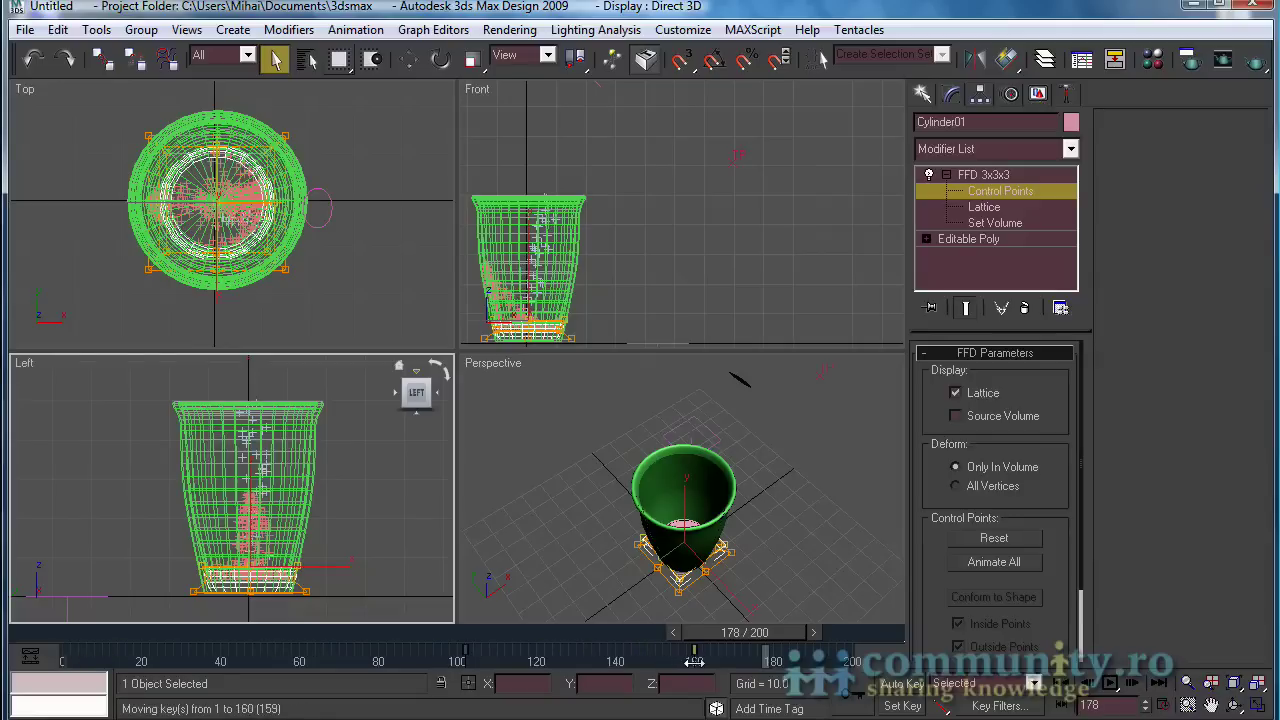
left_click_drag(694, 661, 694, 661)
left_click_drag(465, 649, 384, 654)
left_click_drag(62, 657, 62, 657)
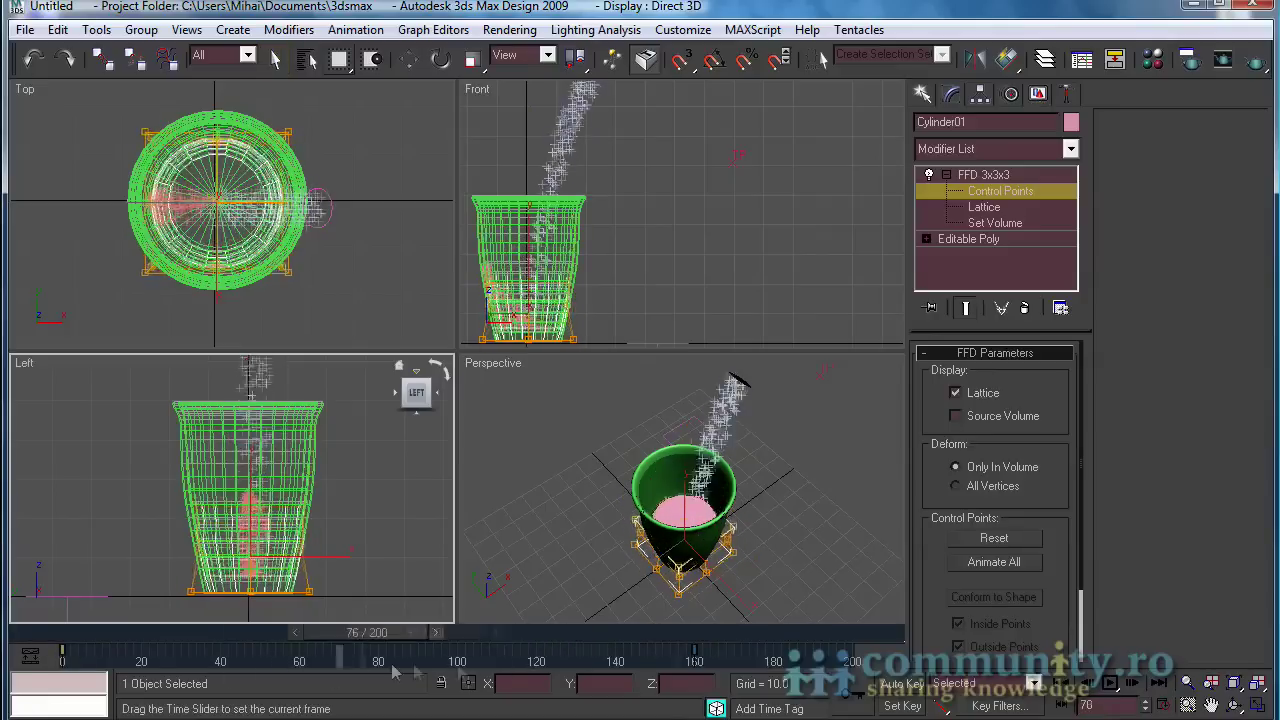
- Leave control-point editing, rename the cylinder fill_volume, and deselect it
left_click(601, 256)
left_click(680, 488)
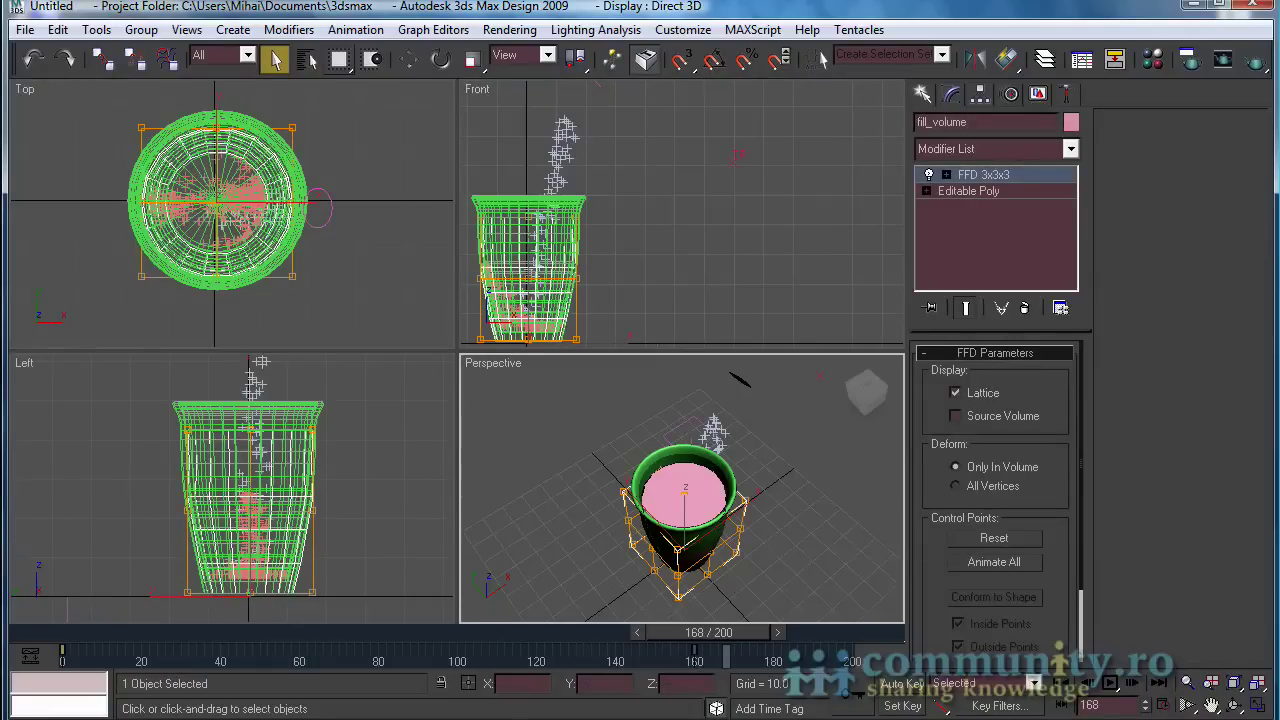
left_click(781, 421)
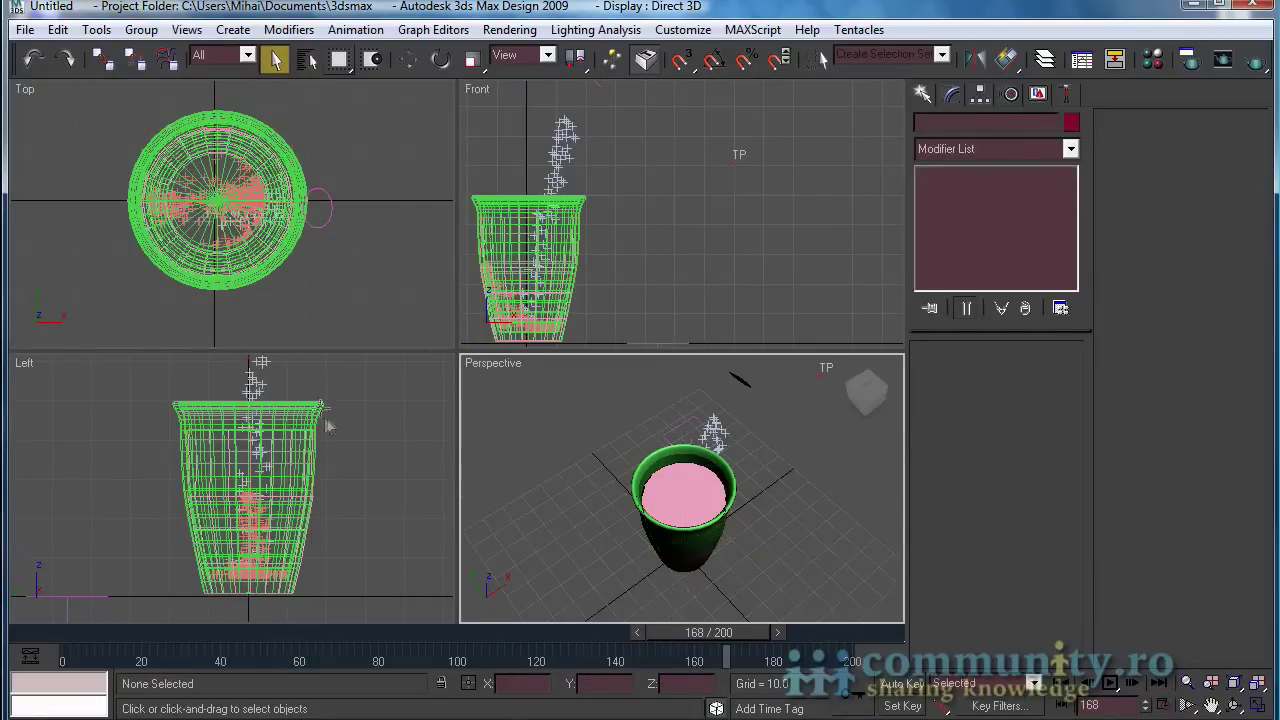
- Scale the glass to 108% and lower it to a Z of about 23.1 so it encloses the fill volume throughout the animation
left_click(327, 423)
key("r")
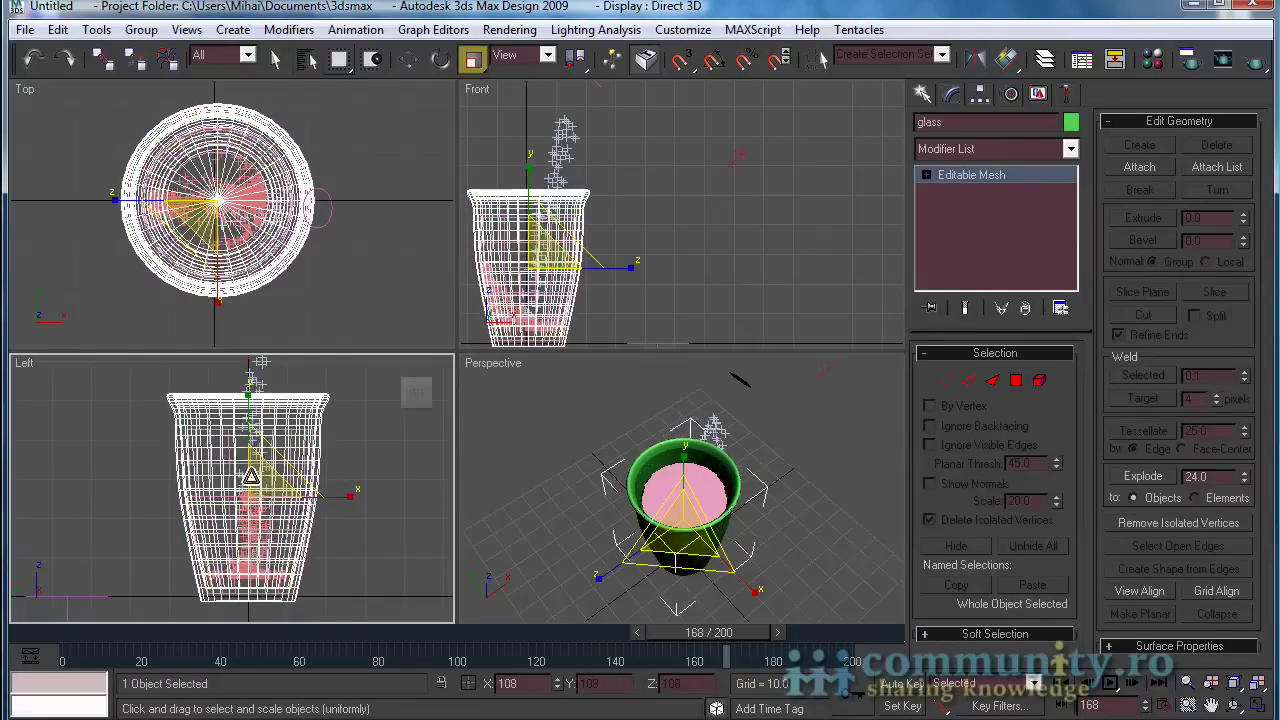
key("w")
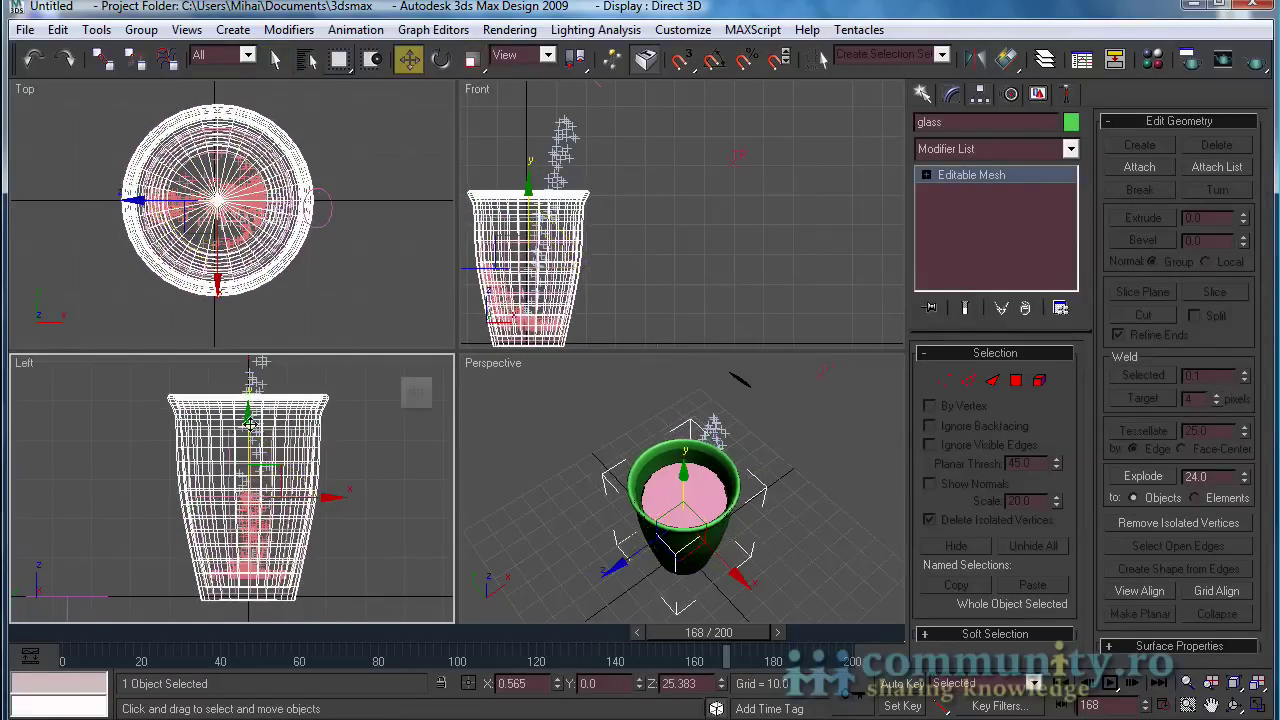
left_click_drag(249, 422, 248, 432)
key("q")
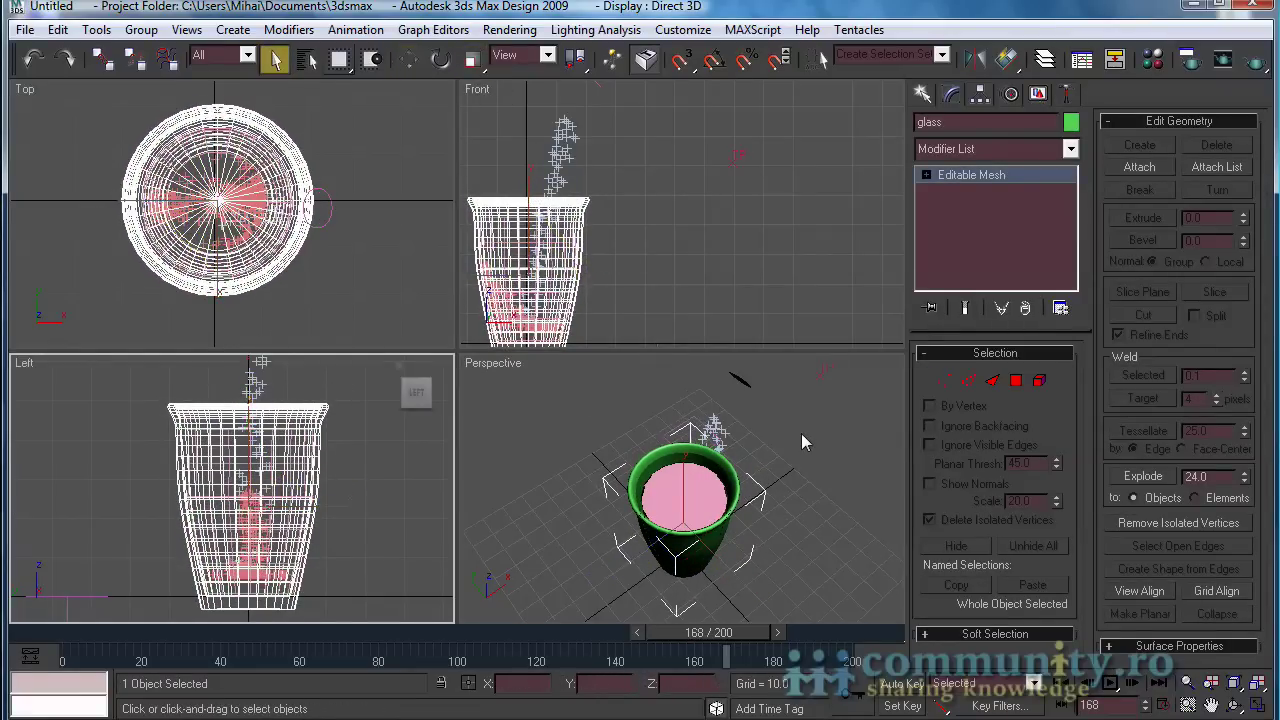
left_click(801, 431)
left_click_drag(204, 634, 832, 588)
key("Home")
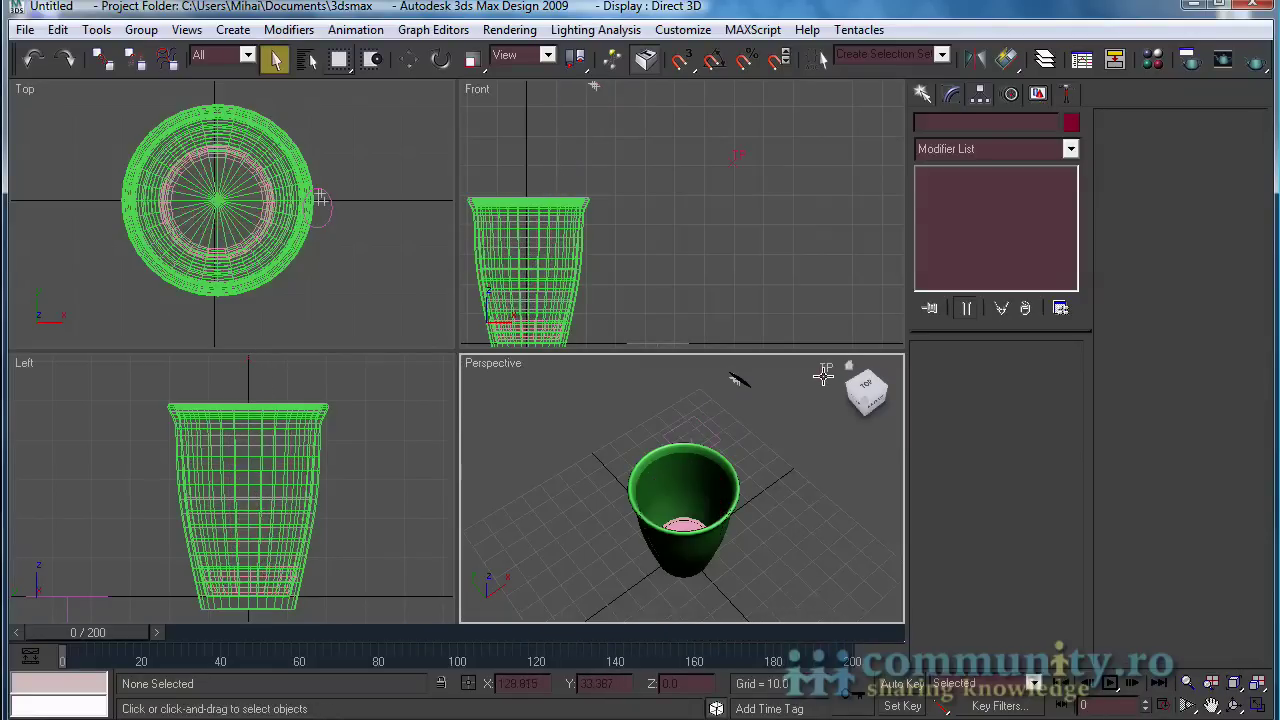
- Open the Thinking01 particle system's properties and bring up the Fill Glass dynamic set with its fill water group
left_click(823, 374)
left_click(1005, 191)
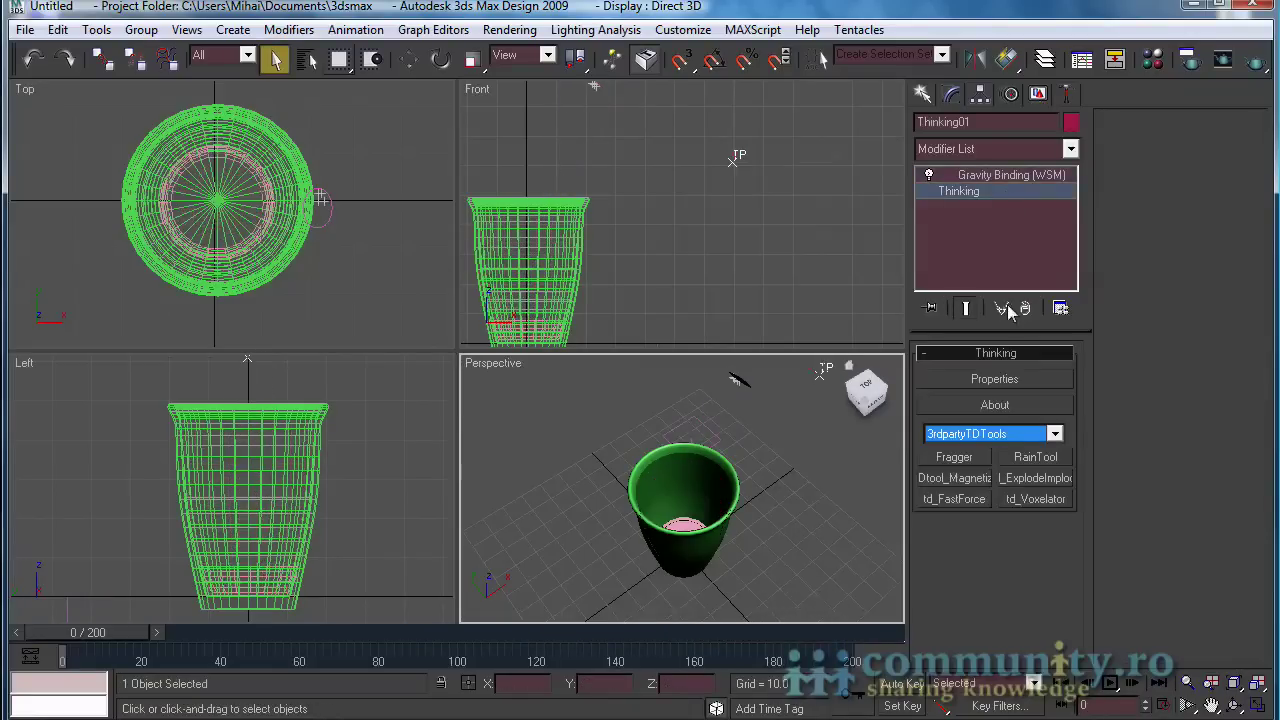
left_click(1023, 376)
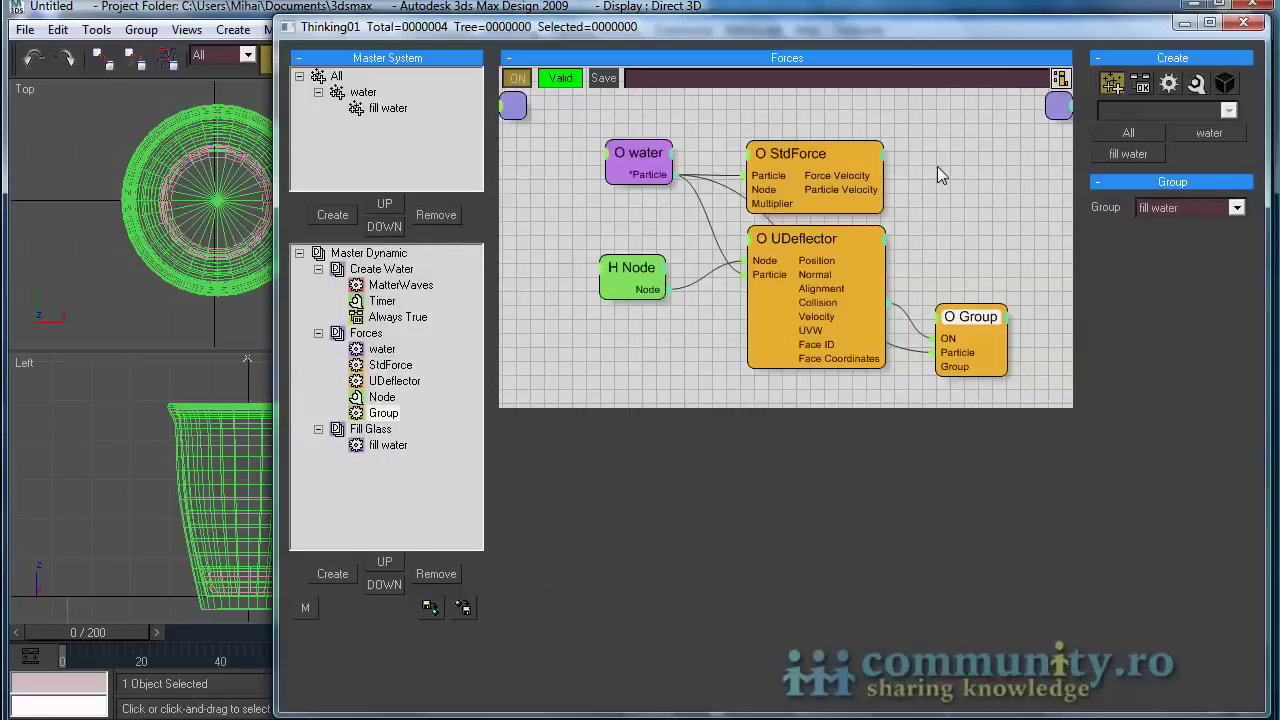
left_click(371, 429)
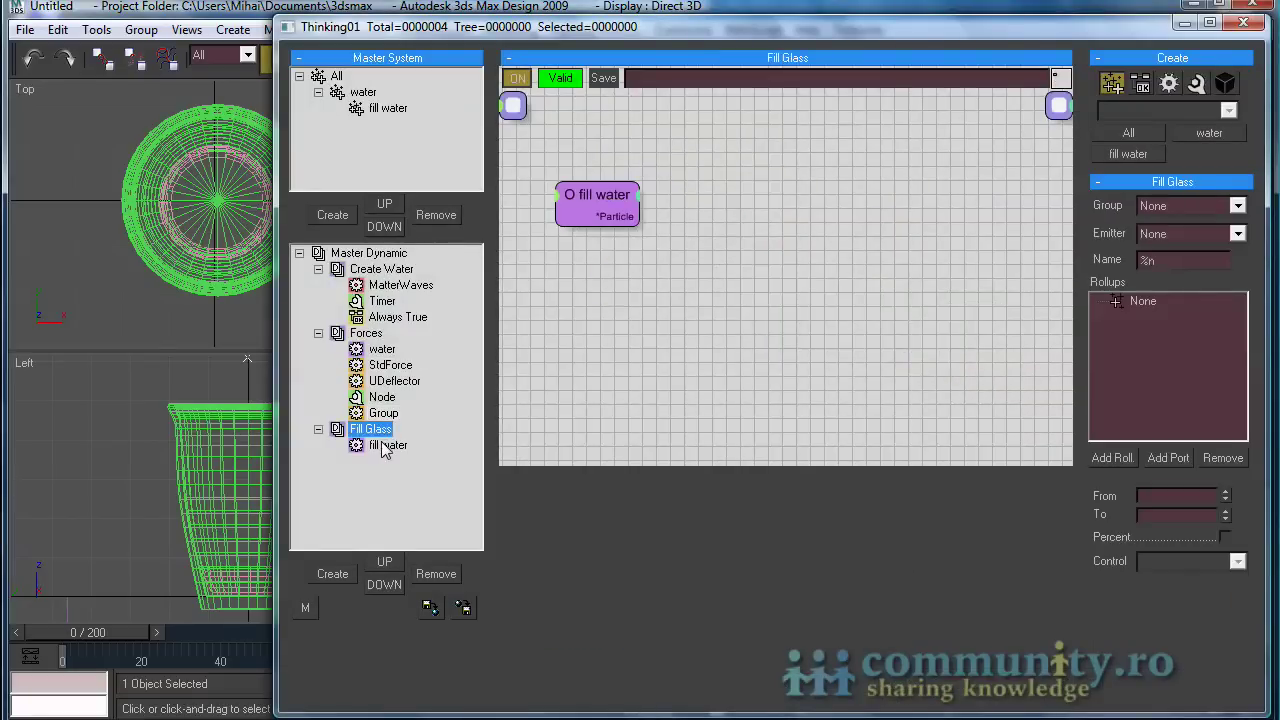
left_click(383, 445)
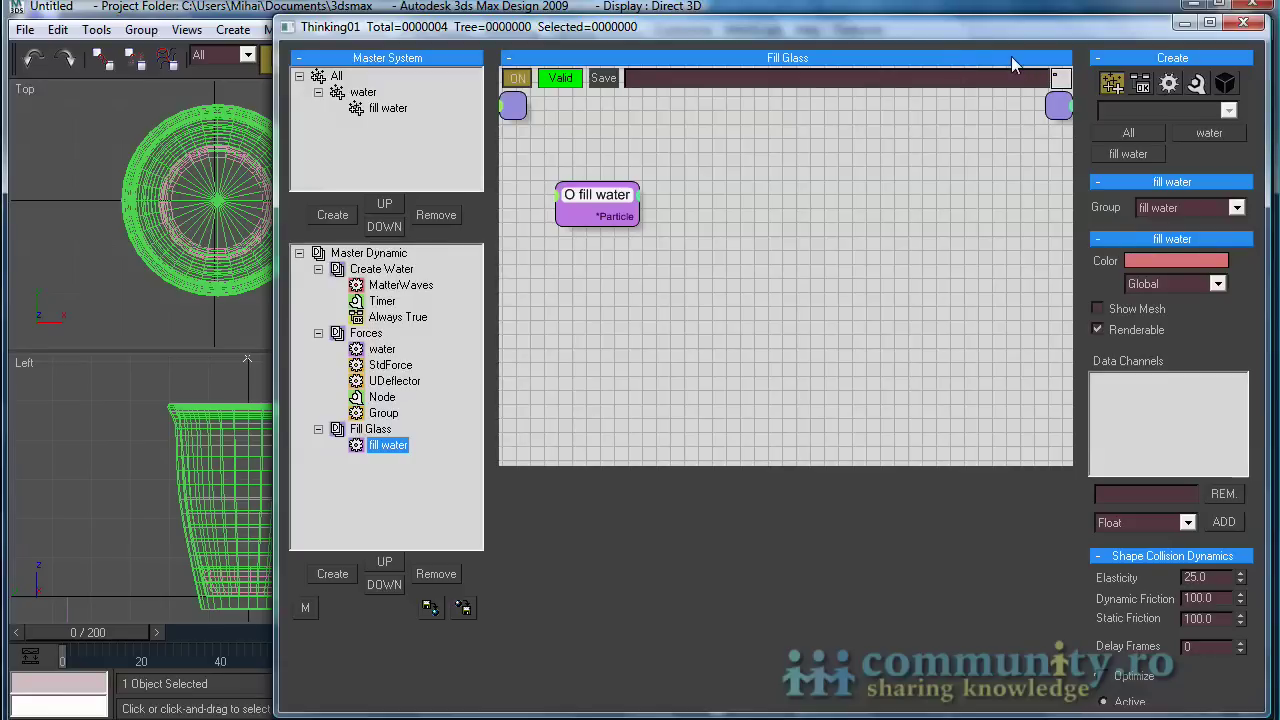
- Add a Position operator to Fill Glass and connect the fill water group's Particle output to it
left_click(1171, 84)
left_click(877, 198)
left_click_drag(923, 209, 898, 203)
left_click_drag(622, 218, 886, 198)
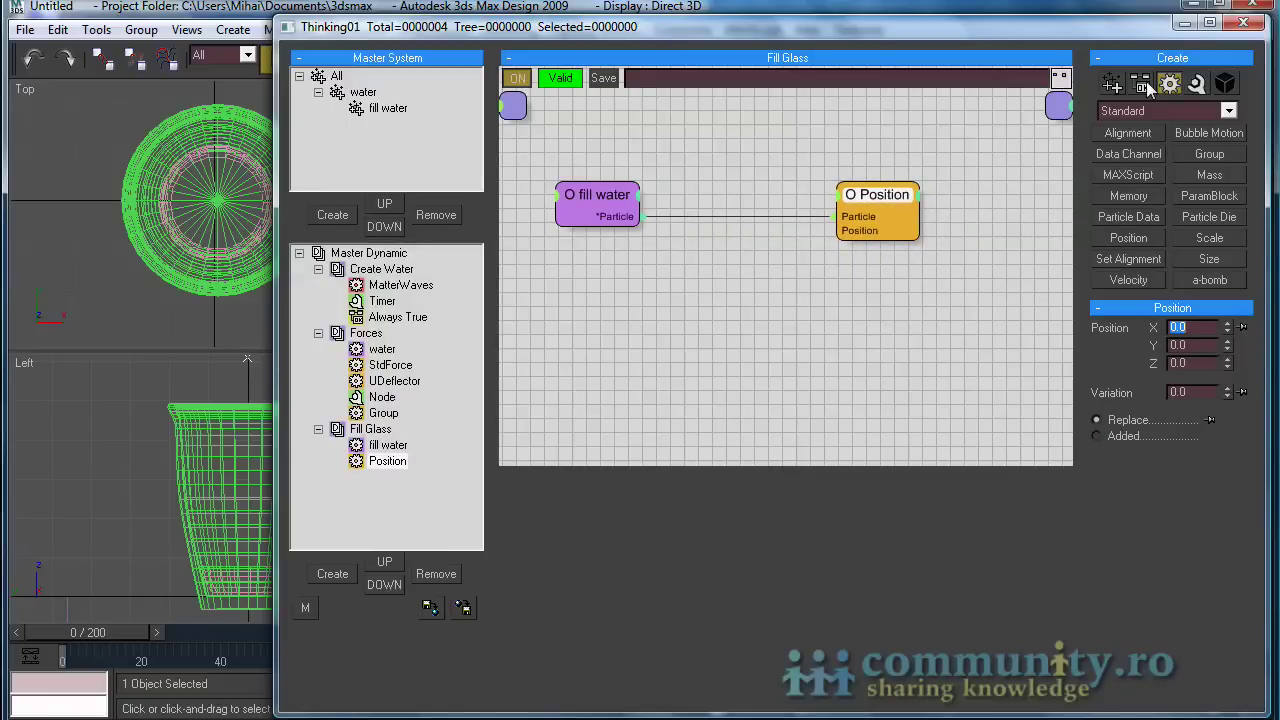
- Add a Node helper below the fill water group and assign fill_volume as its node
left_click(1197, 85)
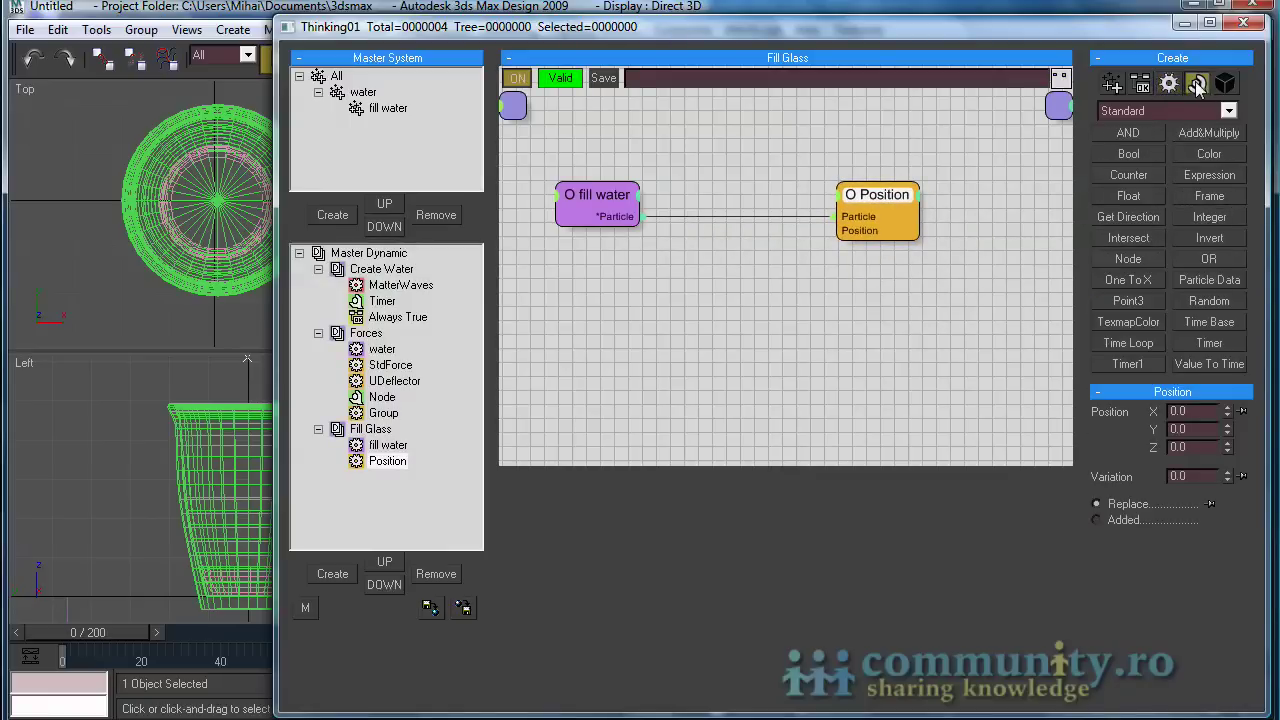
left_click(1144, 260)
left_click(590, 314)
left_click_drag(631, 326, 591, 300)
left_click(1186, 418)
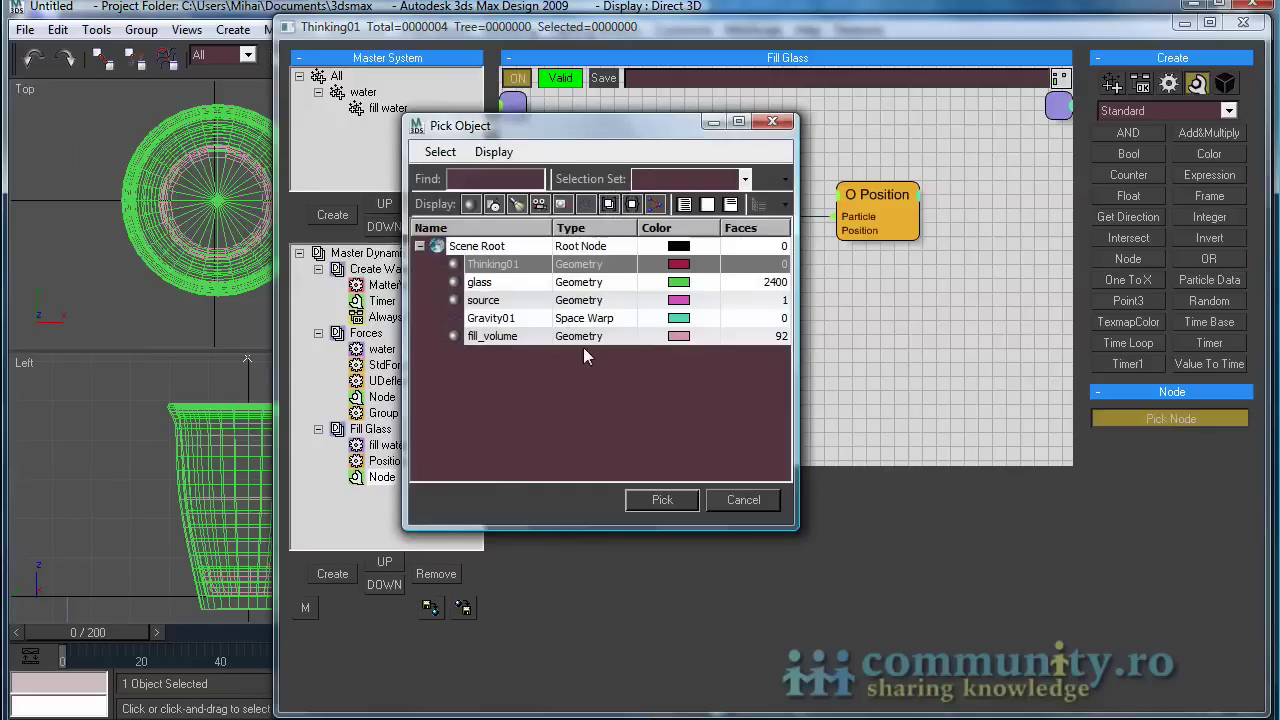
left_click(500, 337)
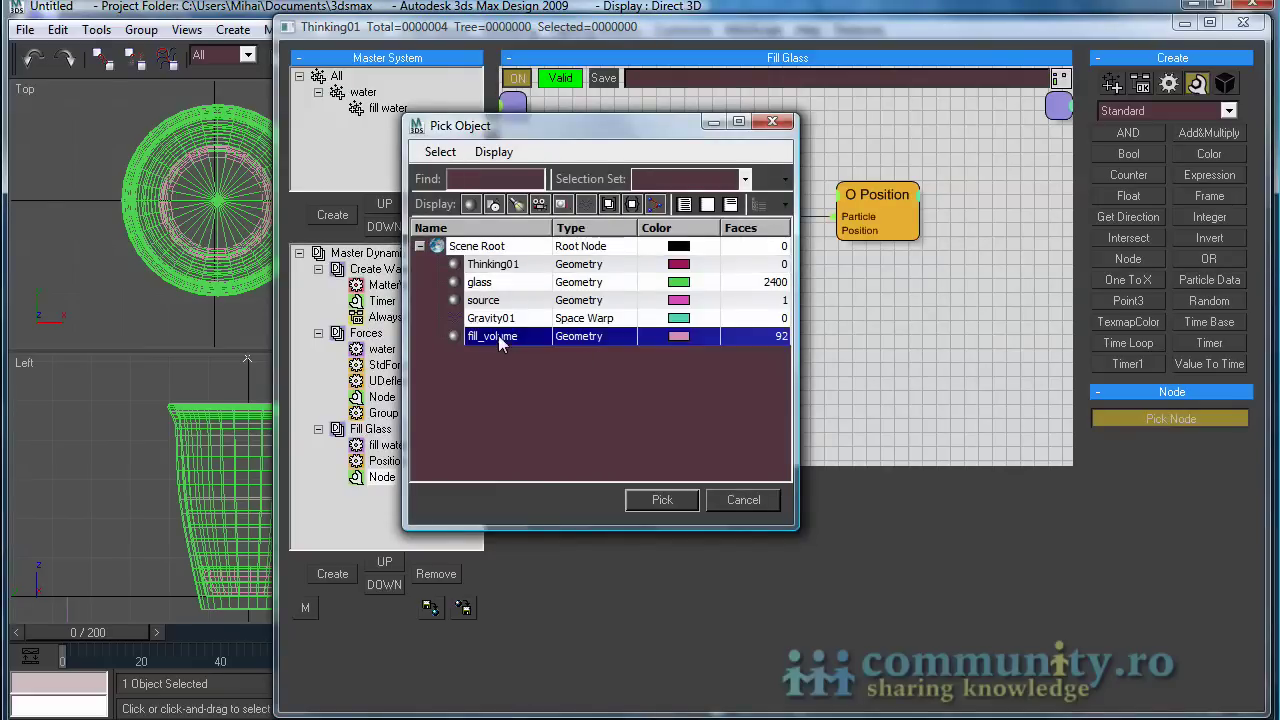
left_click(663, 500)
left_click_drag(597, 286, 599, 286)
- Add a Volume Pos helper, feed it the Node output, and connect its Position output to the Position operator
left_click(1222, 112)
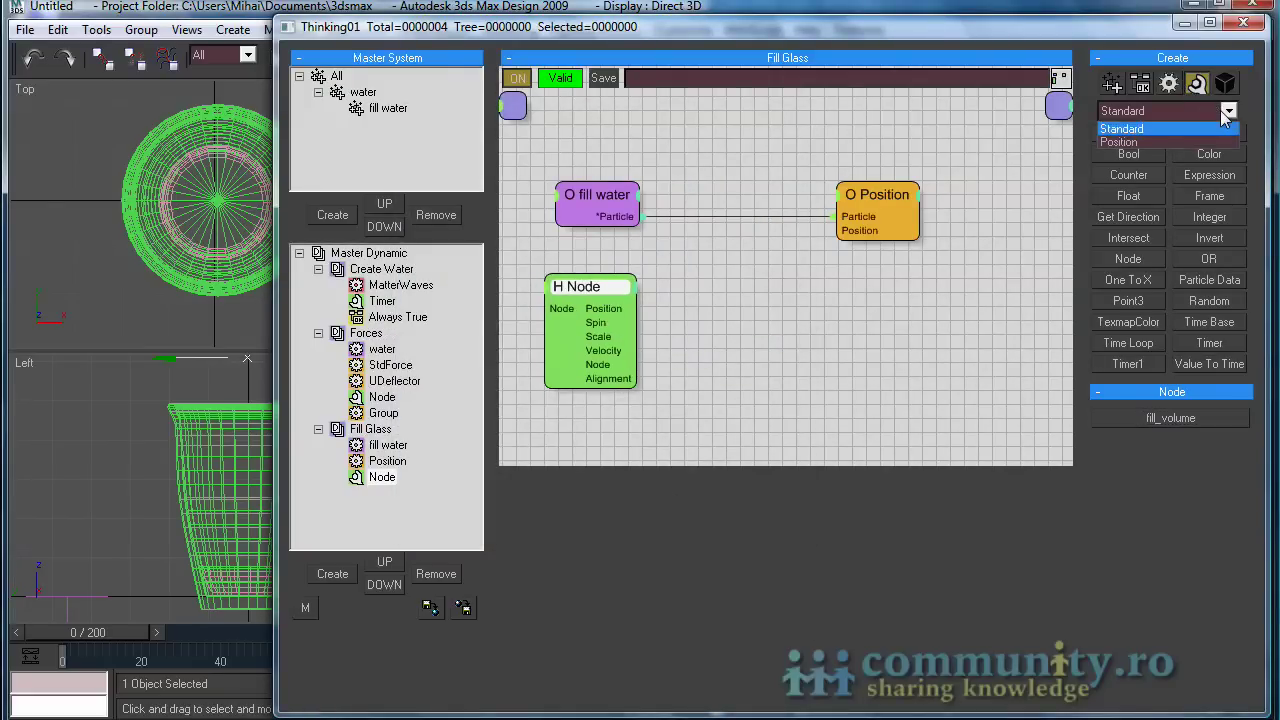
left_click(1148, 134)
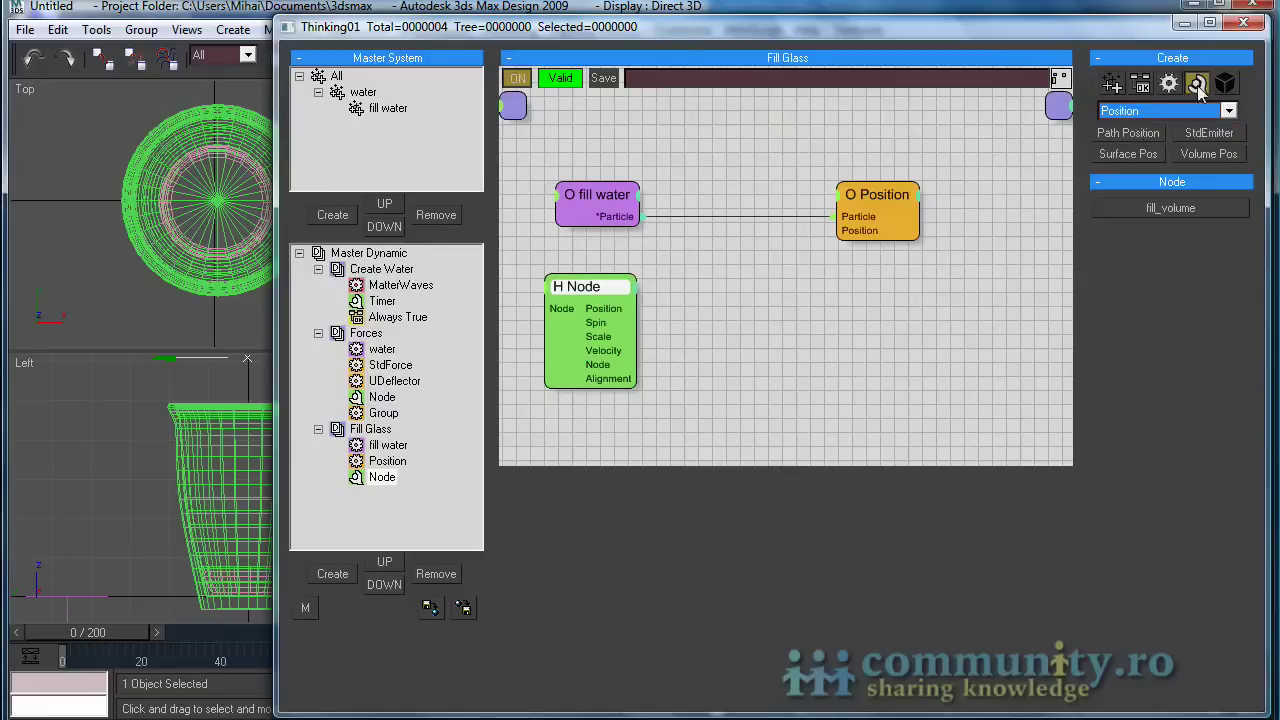
left_click(1210, 154)
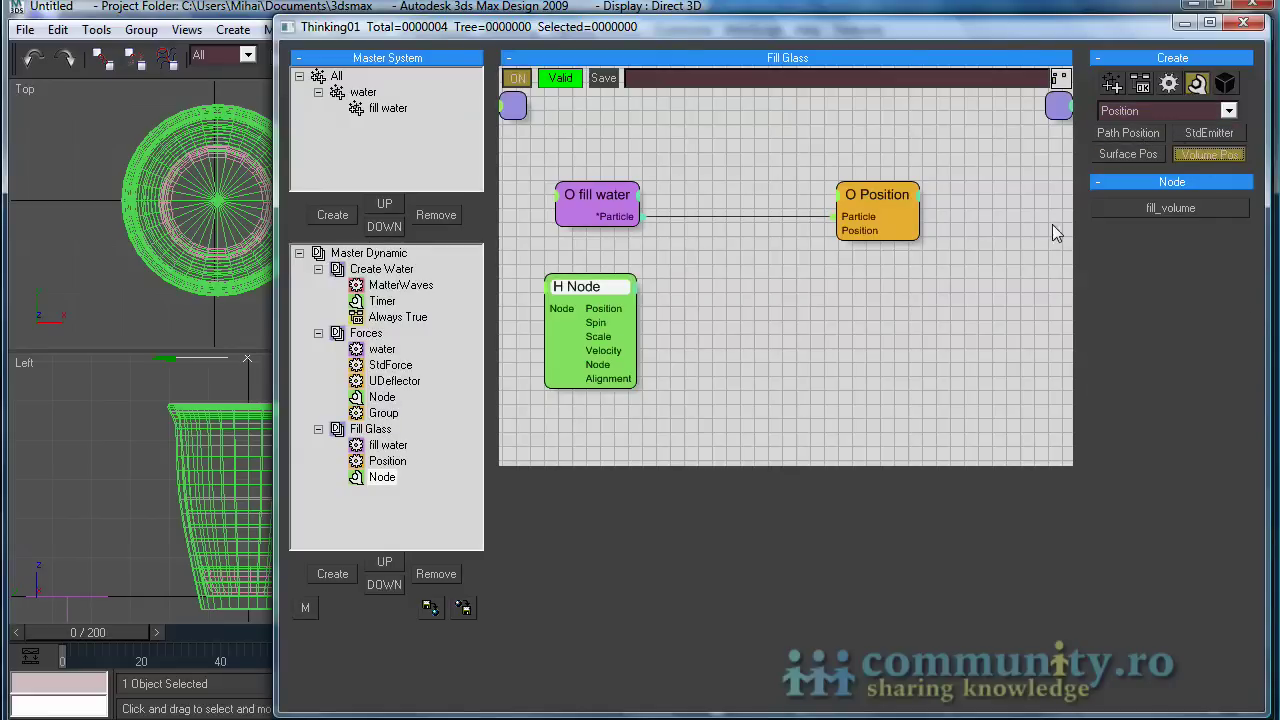
left_click(742, 317)
left_click_drag(784, 326, 731, 292)
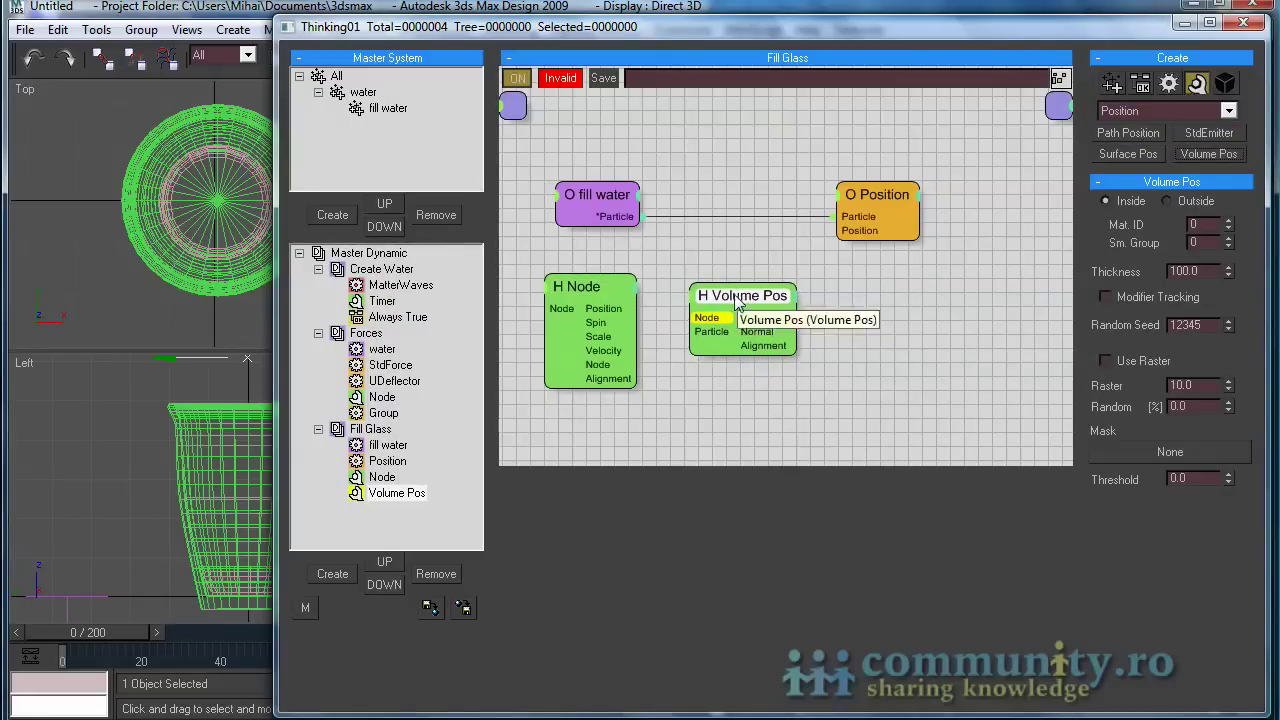
left_click_drag(603, 386, 836, 231)
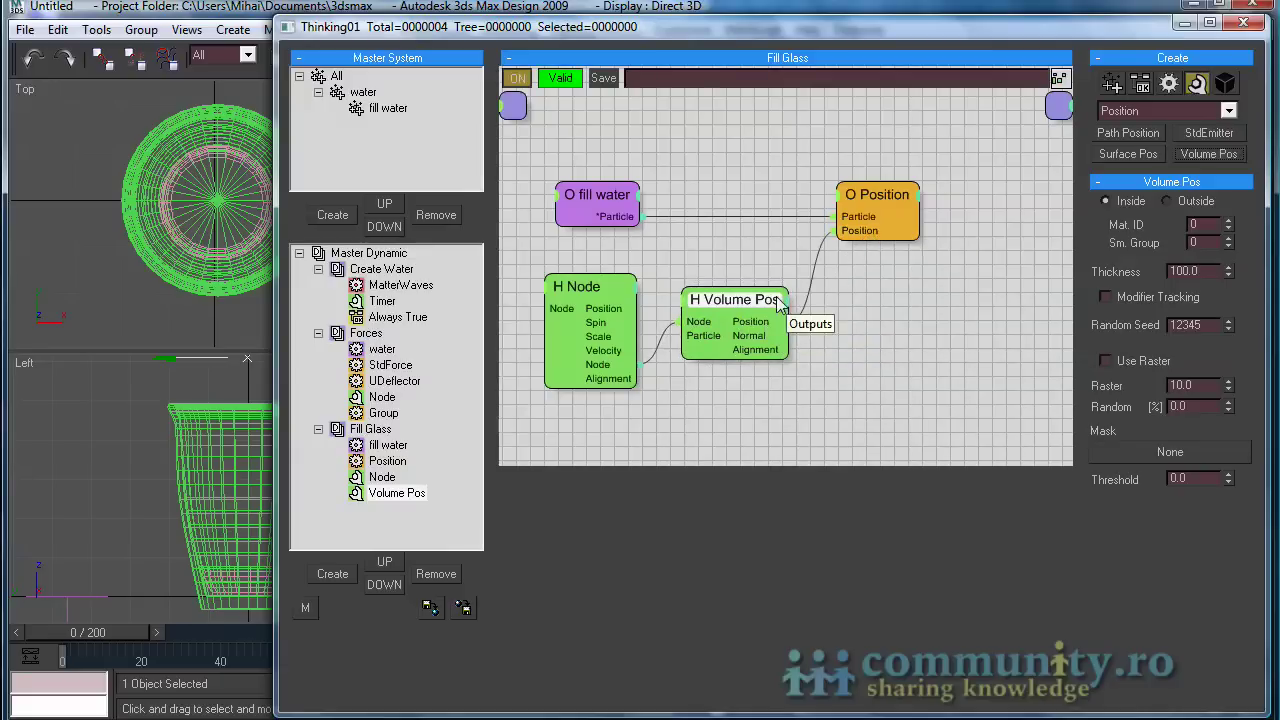
- Set the Volume Pos thickness to 10 with Modifier Tracking on, close the properties, and preview the filling over the timeline
double_click(1206, 271)
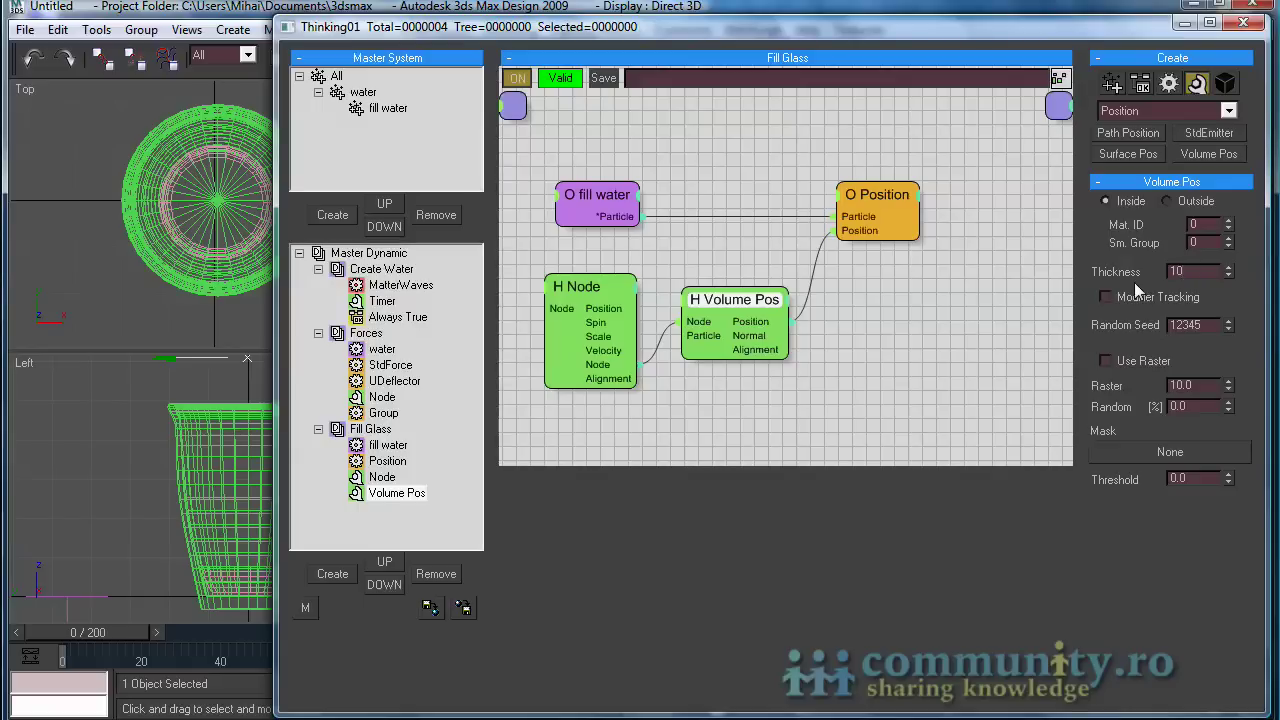
left_click(1106, 297)
left_click(1246, 24)
left_click_drag(116, 628, 574, 630)
key("w")
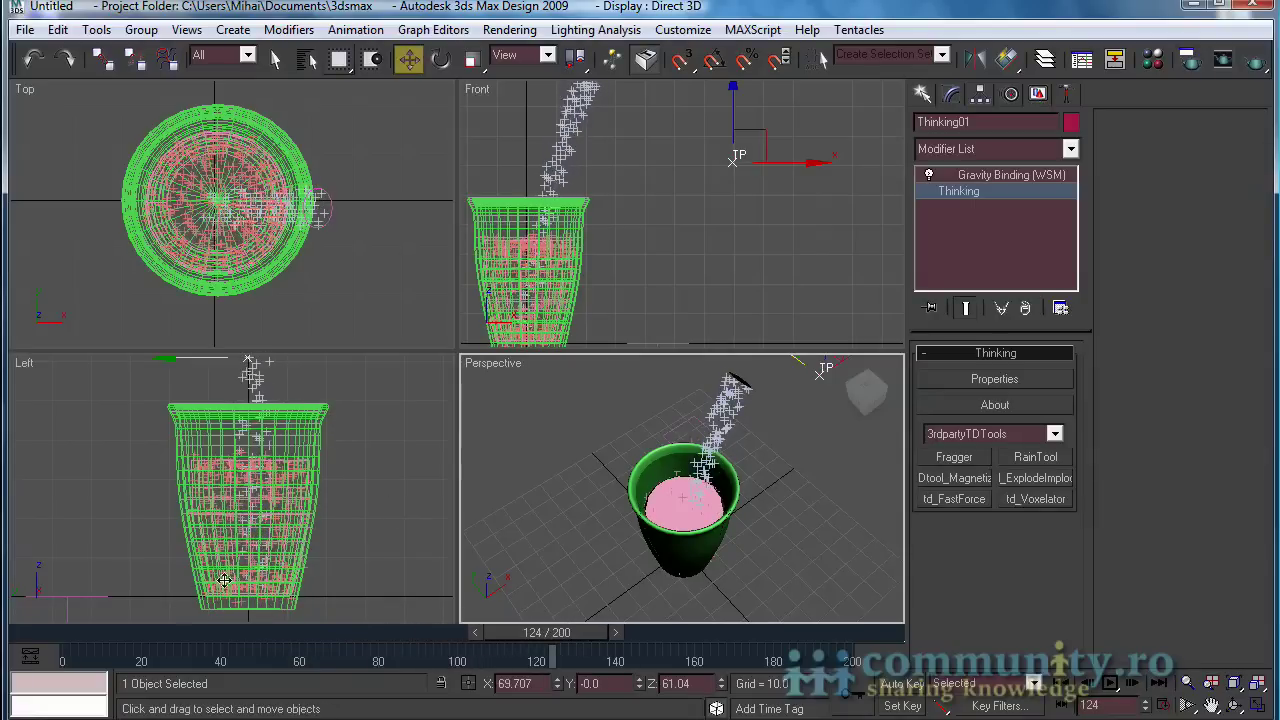
left_click_drag(364, 636, 37, 632)
- Lower the glass slightly and scale it up a little so the fill particles fit inside its wall
key("w")
left_click(291, 423)
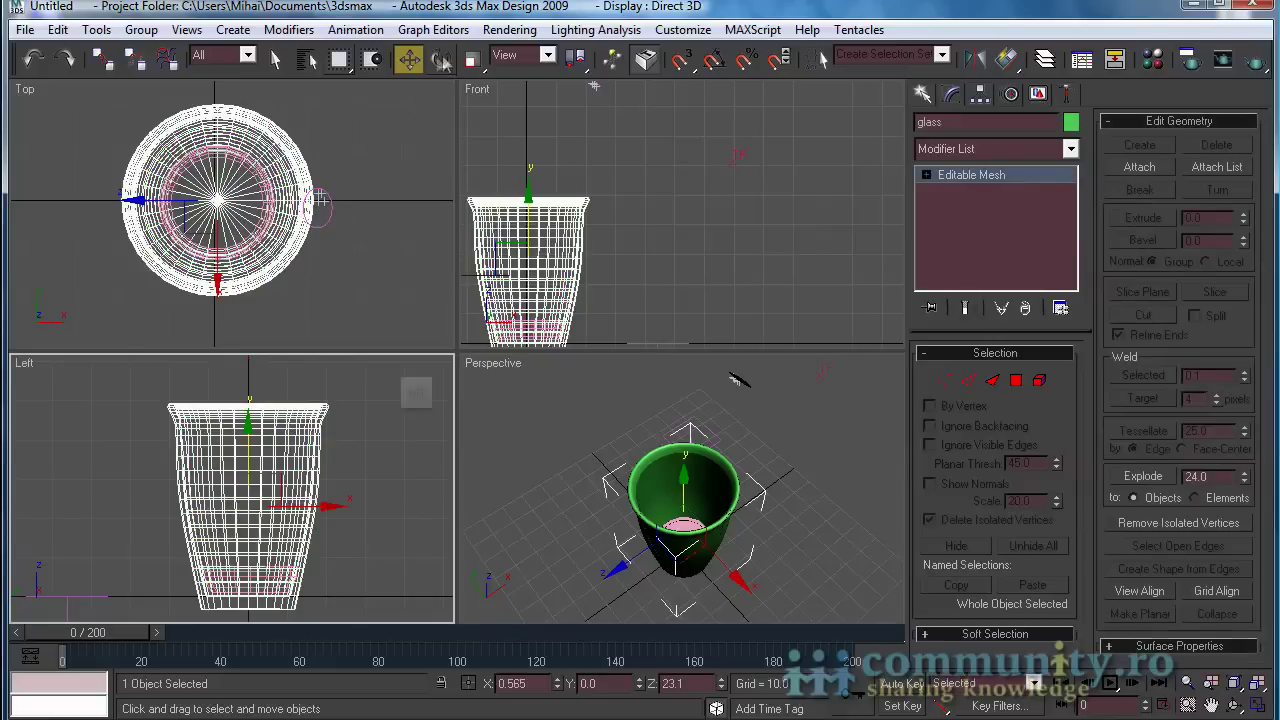
left_click_drag(88, 632, 395, 632)
left_click_drag(281, 648, 37, 645)
left_click_drag(249, 440, 249, 443)
left_click_drag(135, 636, 885, 650)
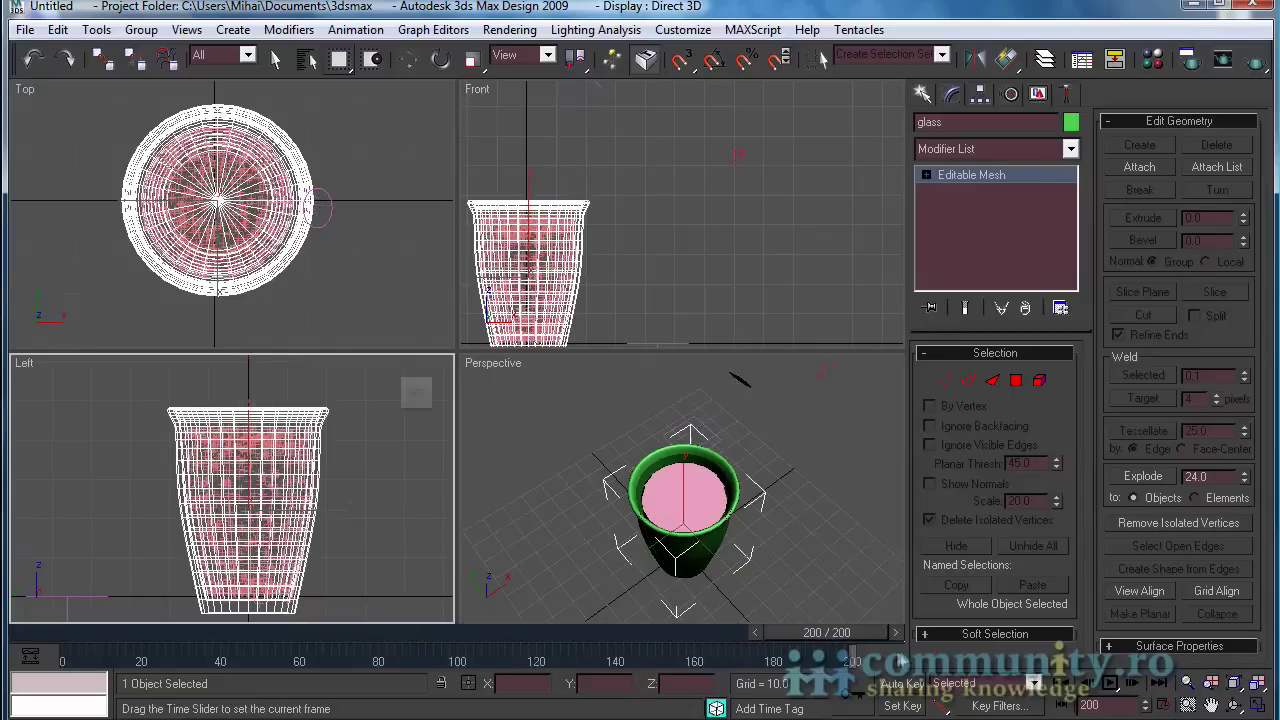
key("r")
left_click_drag(208, 207, 208, 200)
left_click_drag(316, 637, 845, 632)
key("q")
- Hide the fill_volume object in the glass and scrub the timeline to check the filling particles
left_click(700, 487)
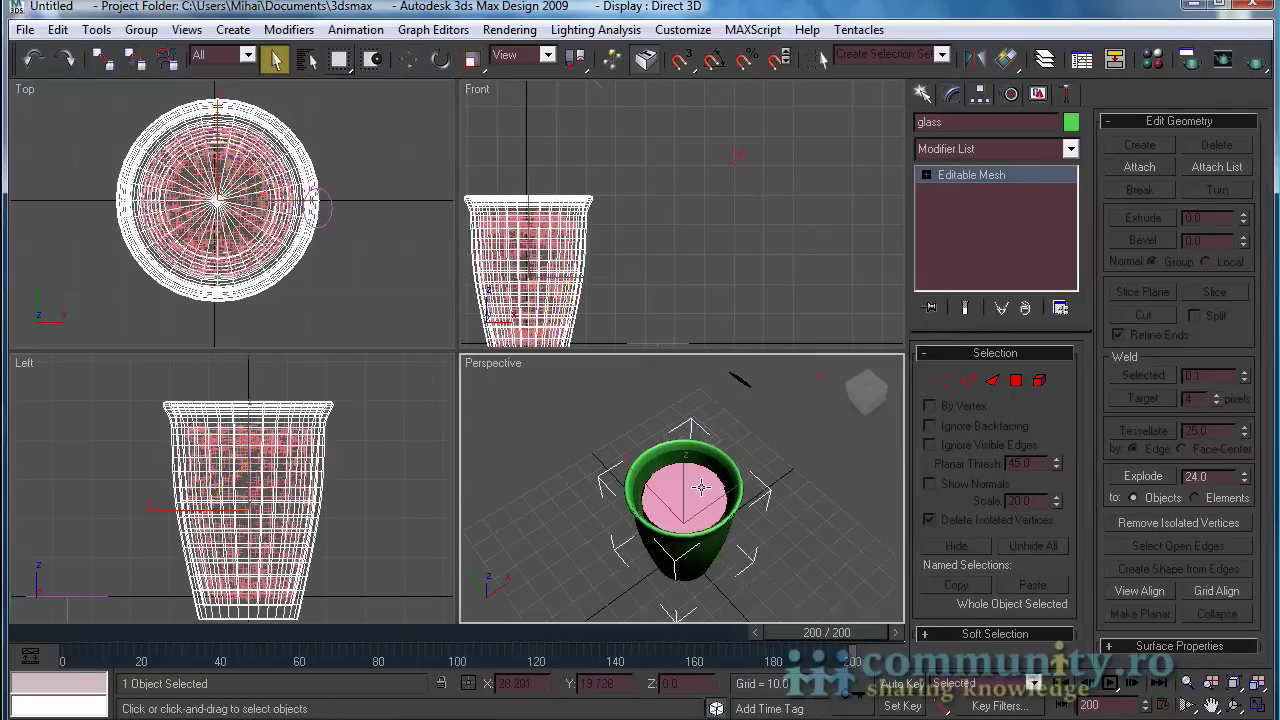
left_click(700, 487)
right_click(703, 497)
left_click(744, 423)
left_click_drag(796, 632, 510, 632)
left_click_drag(259, 631, 860, 660)
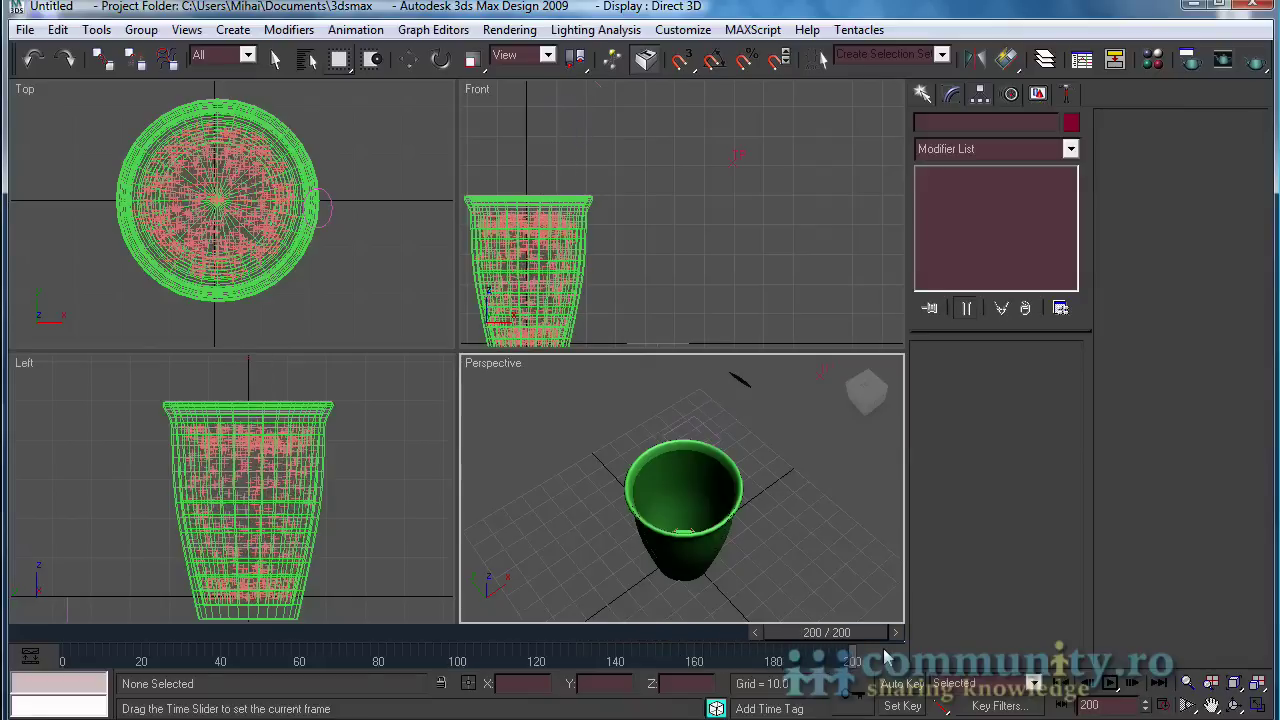
- Add a Meta Shape operator to the Create Water set, connect MatterWaves' born particles to it, and edit its size
left_click(926, 93)
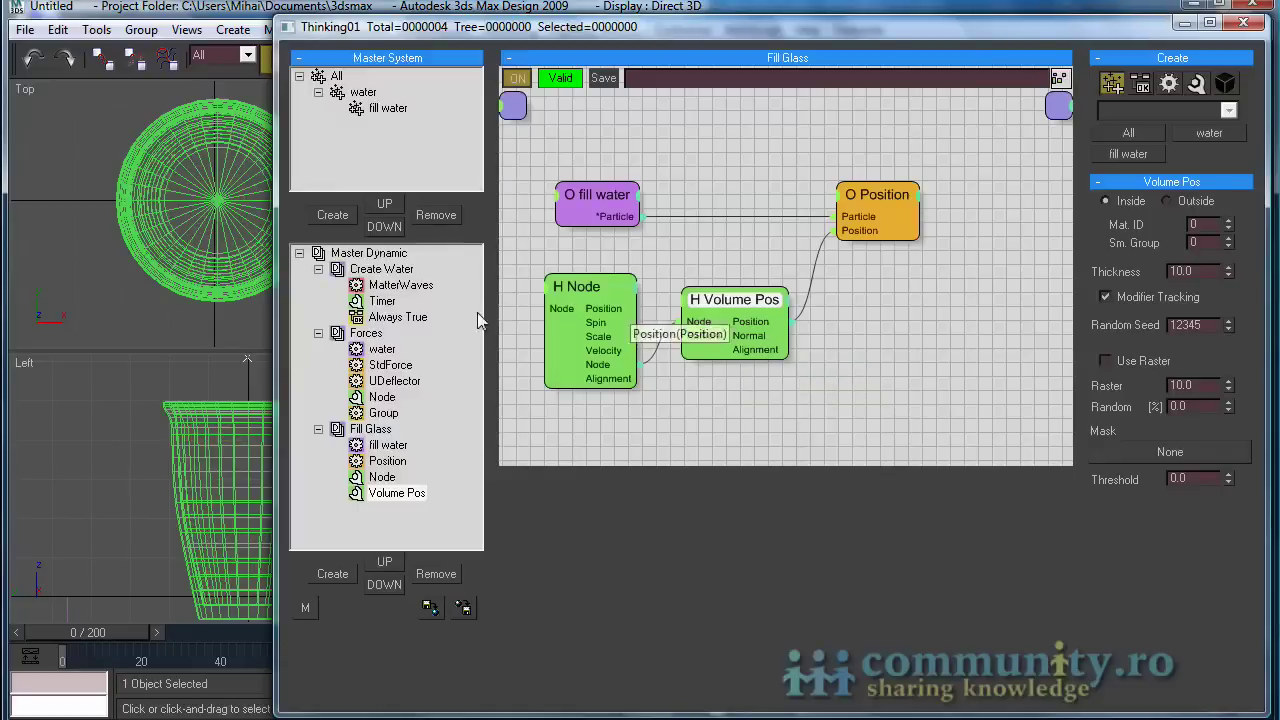
left_click(400, 270)
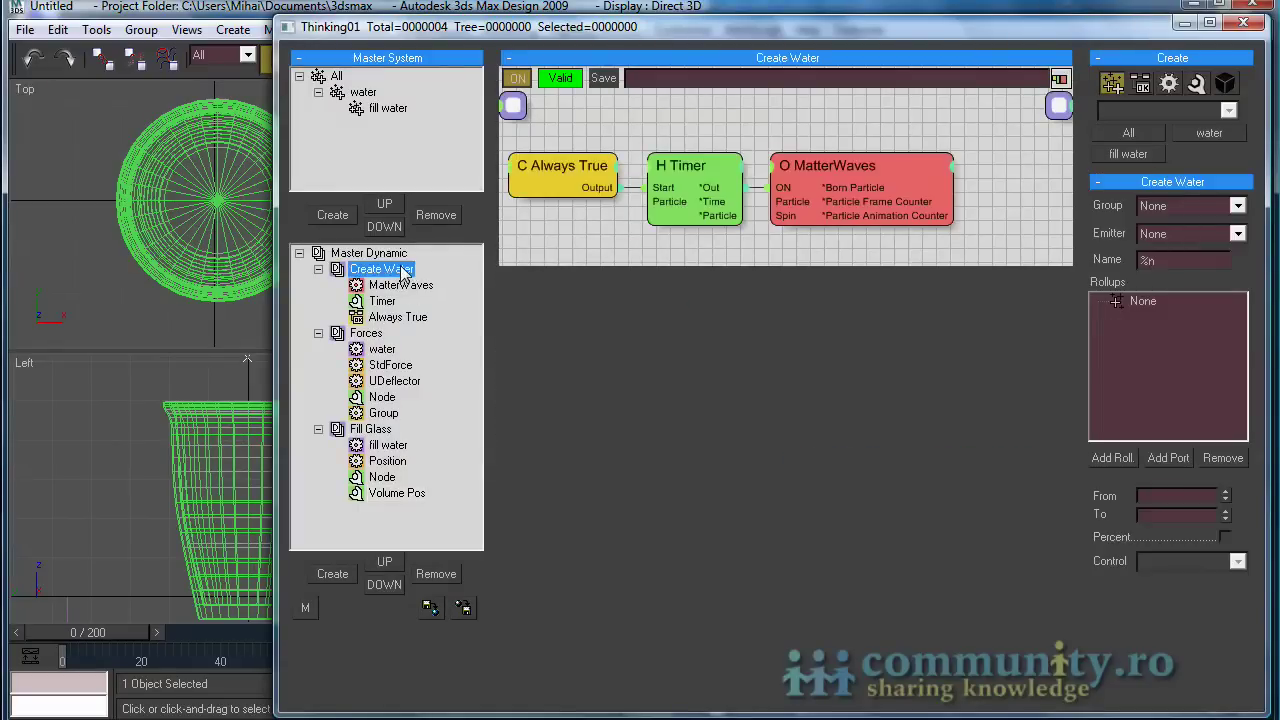
left_click(1170, 85)
left_click(1190, 112)
left_click(1149, 168)
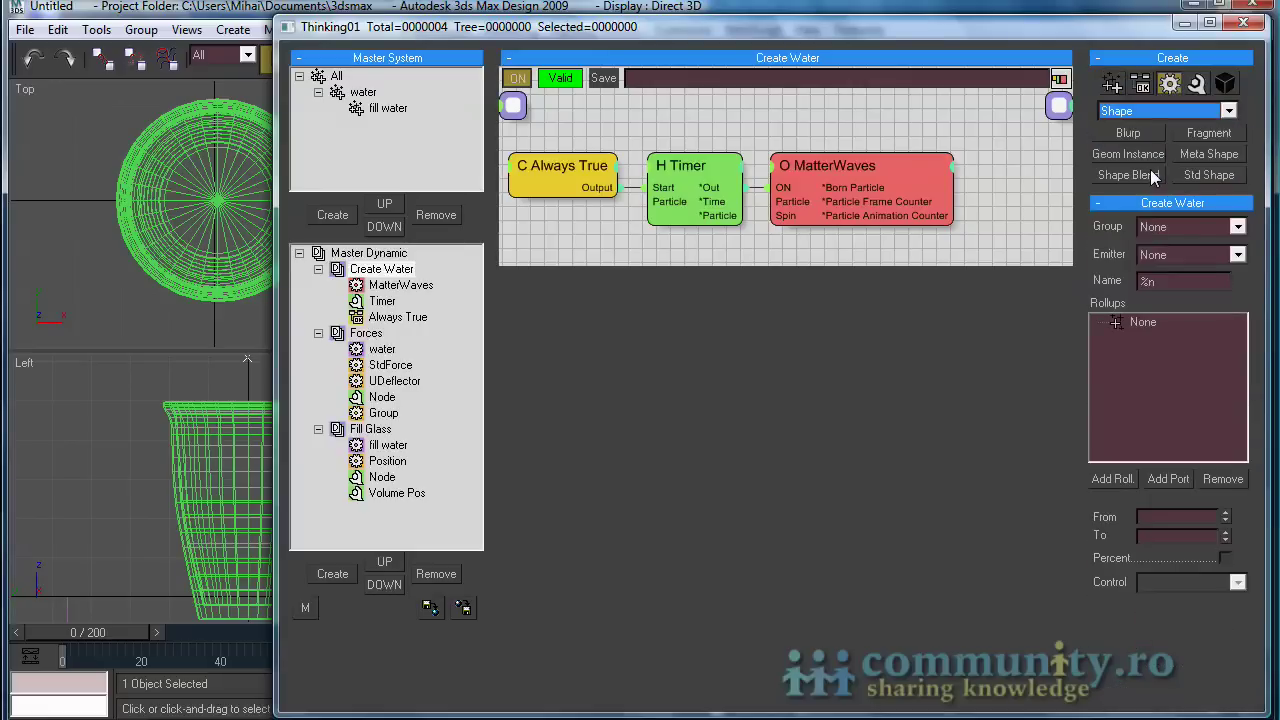
left_click(1201, 154)
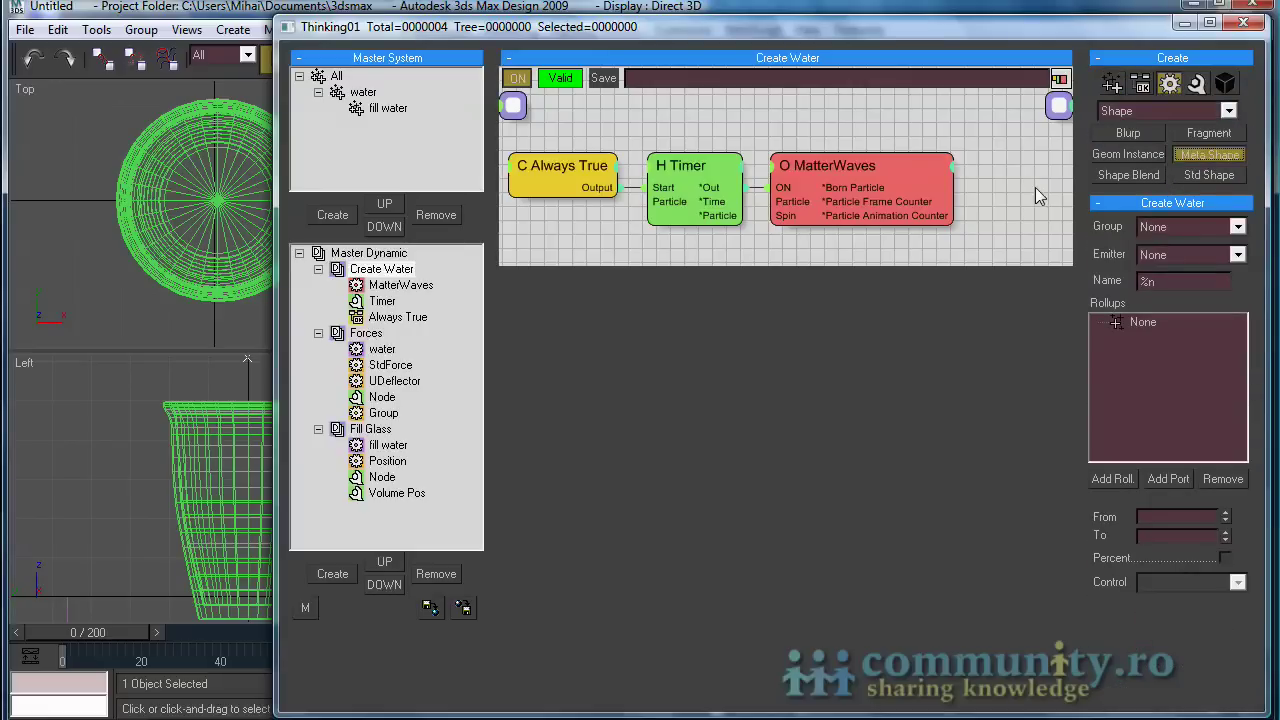
left_click(1030, 186)
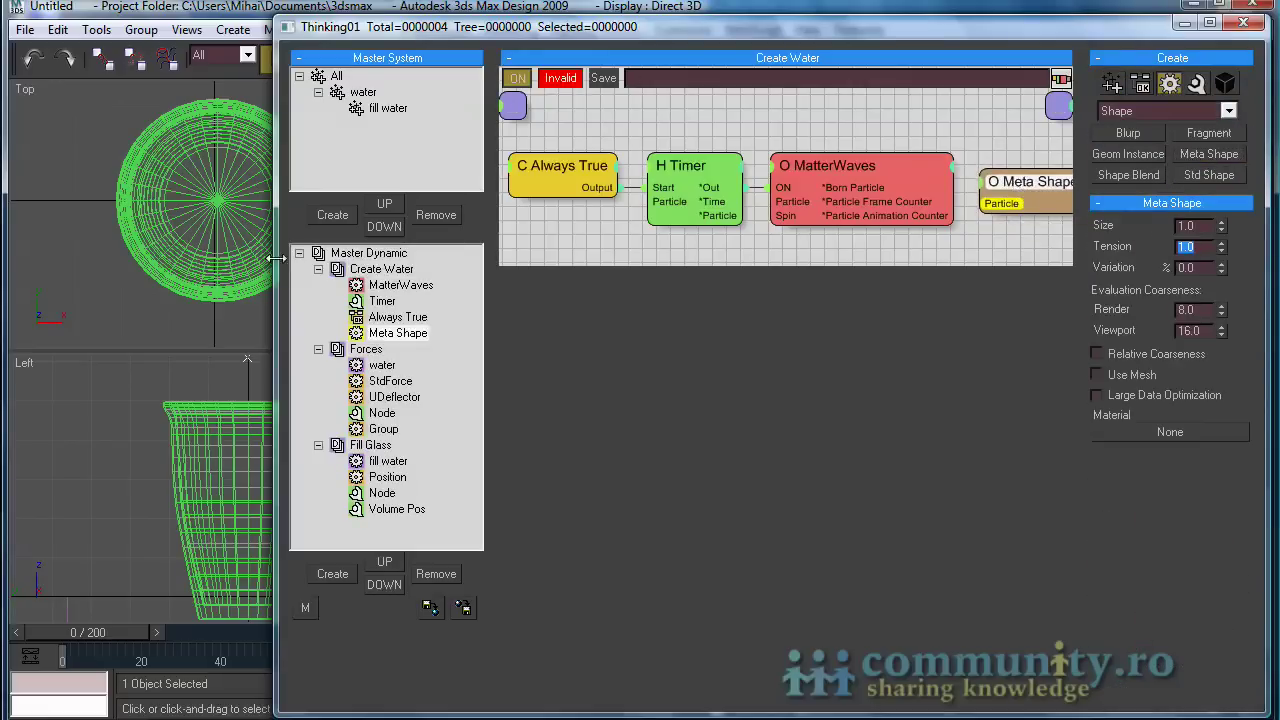
left_click_drag(276, 259, 234, 259)
left_click_drag(888, 189, 1034, 165)
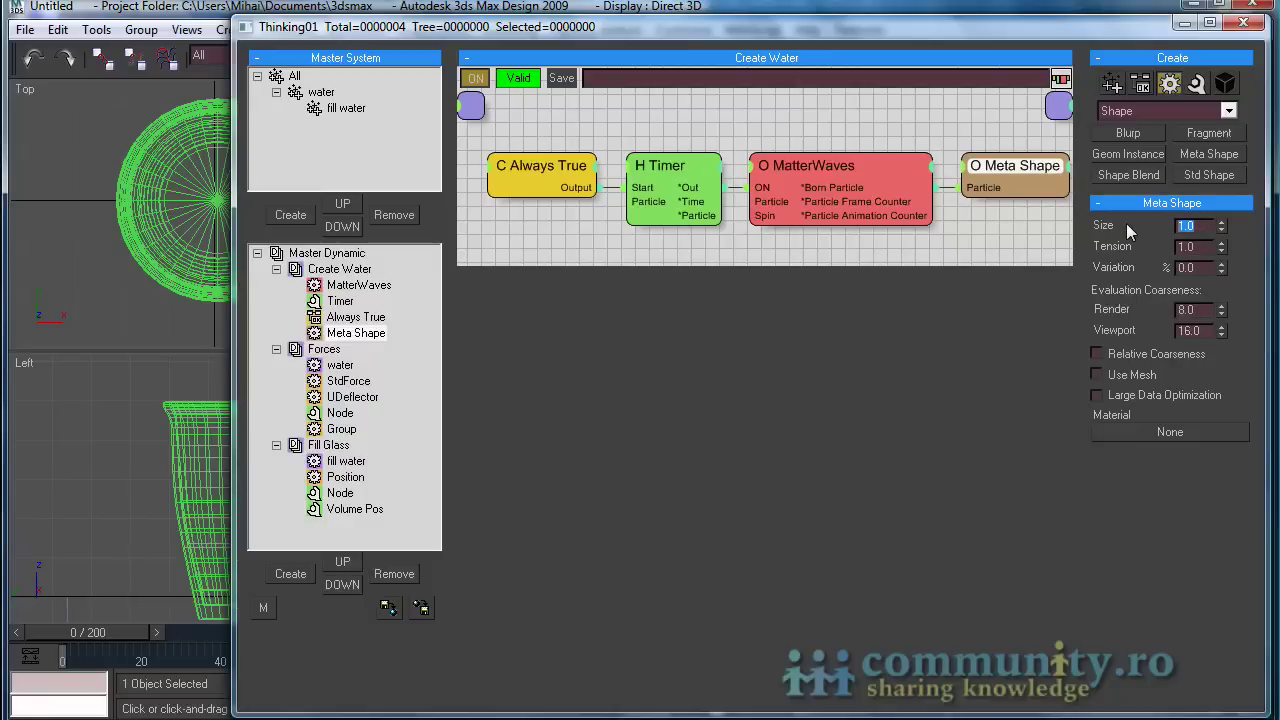
left_click(1178, 226)
- Set MatterWaves to 200 particles per second and turn on Show Mesh for the Master Dynamic
left_click(826, 166)
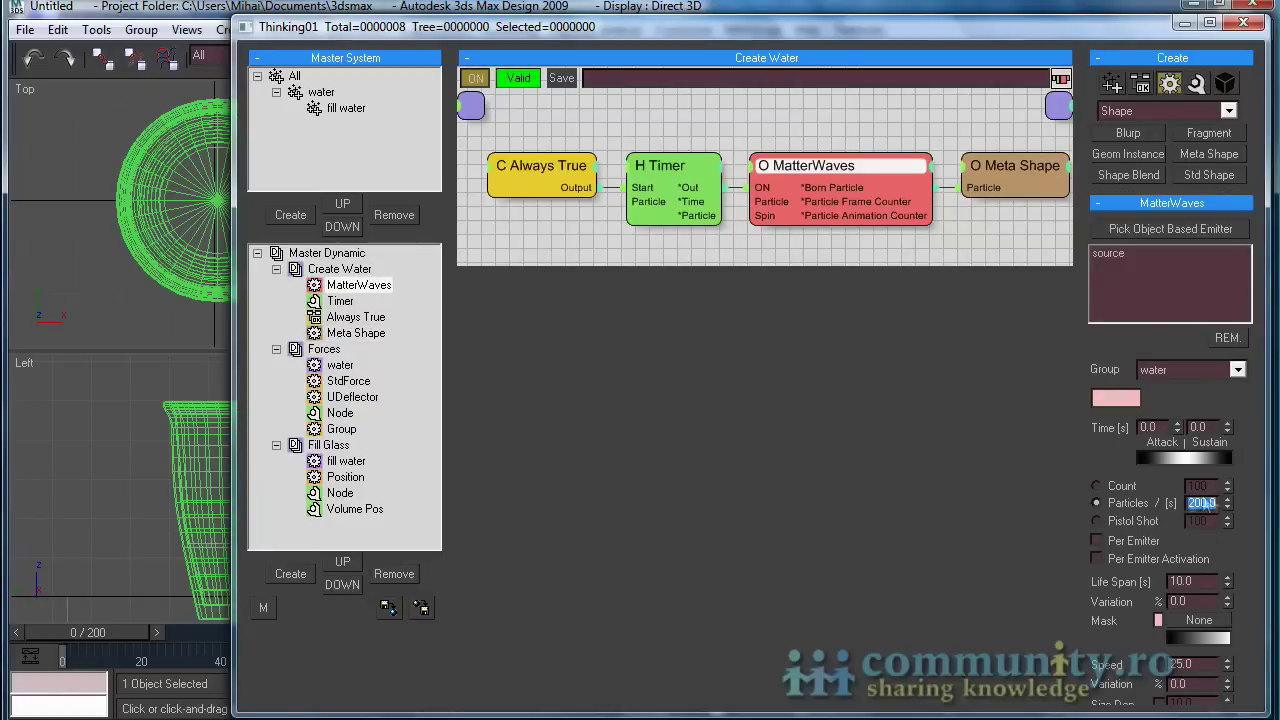
left_click(327, 253)
left_click(1239, 136)
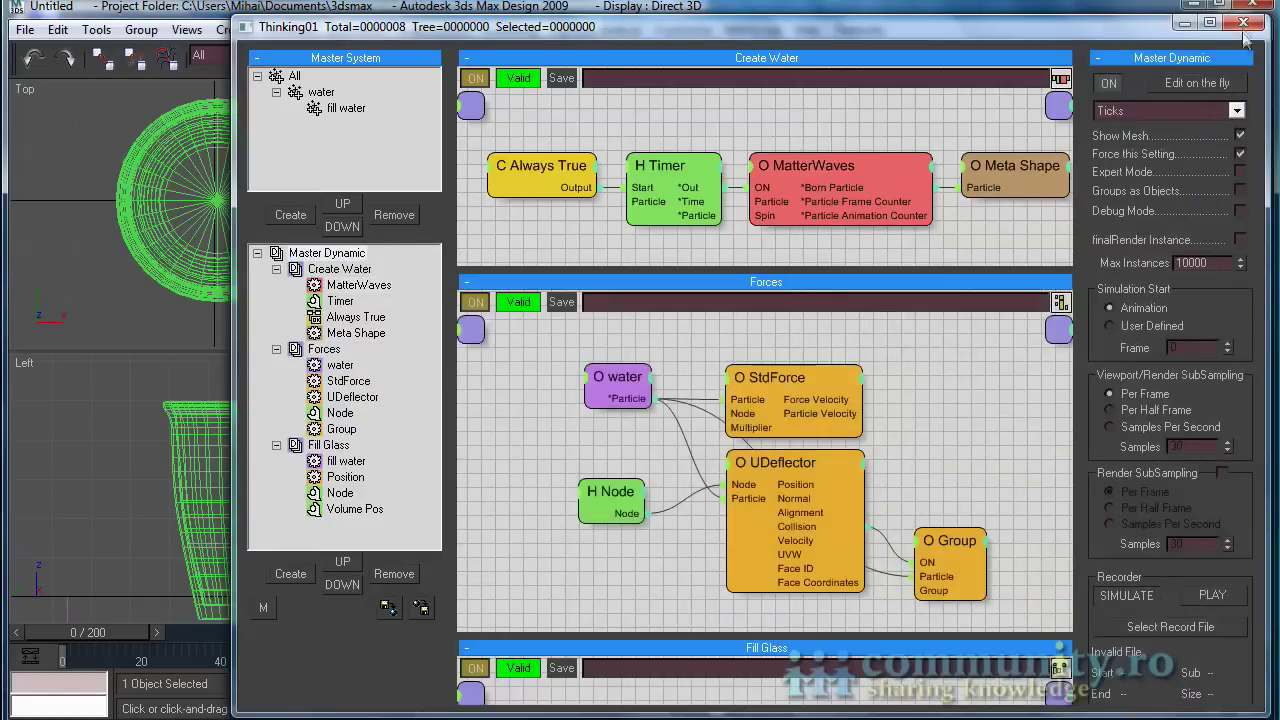
- Check the liquid mesh around frame 62 and set the Meta Shape's render and viewport coarseness to 3.0
left_click(1243, 22)
left_click_drag(125, 633, 400, 641)
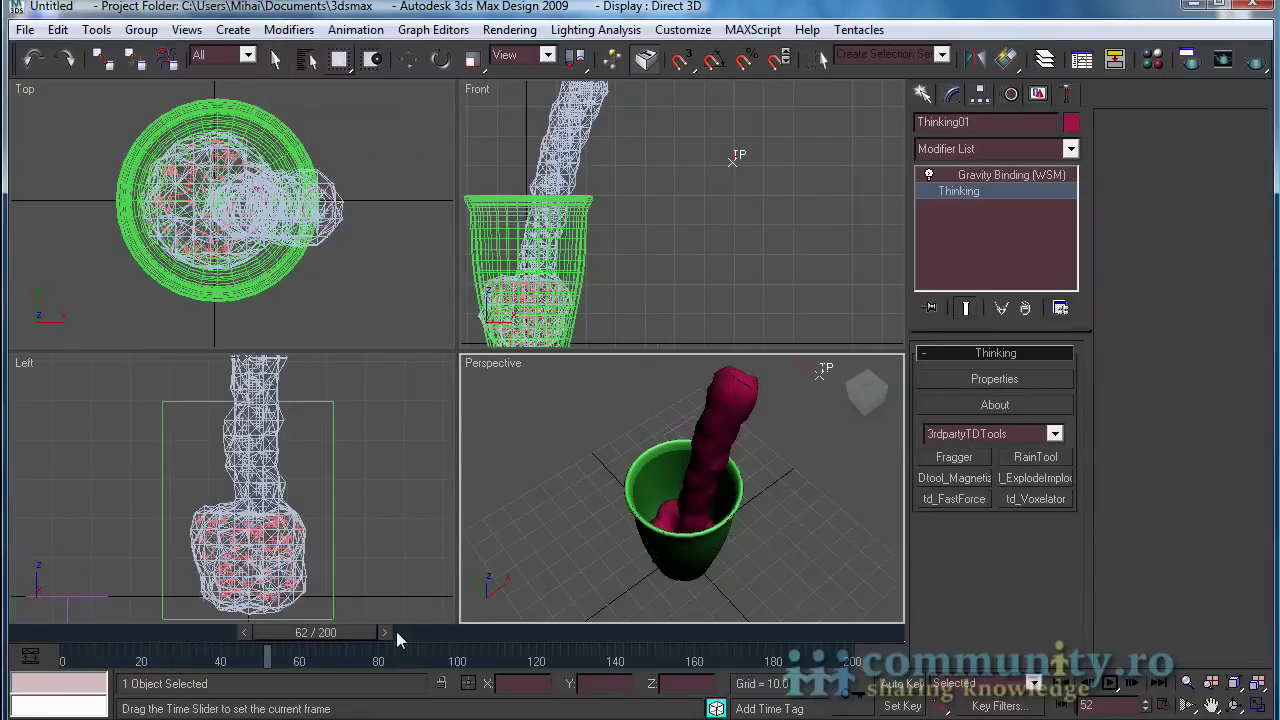
left_click(994, 380)
left_click(1012, 165)
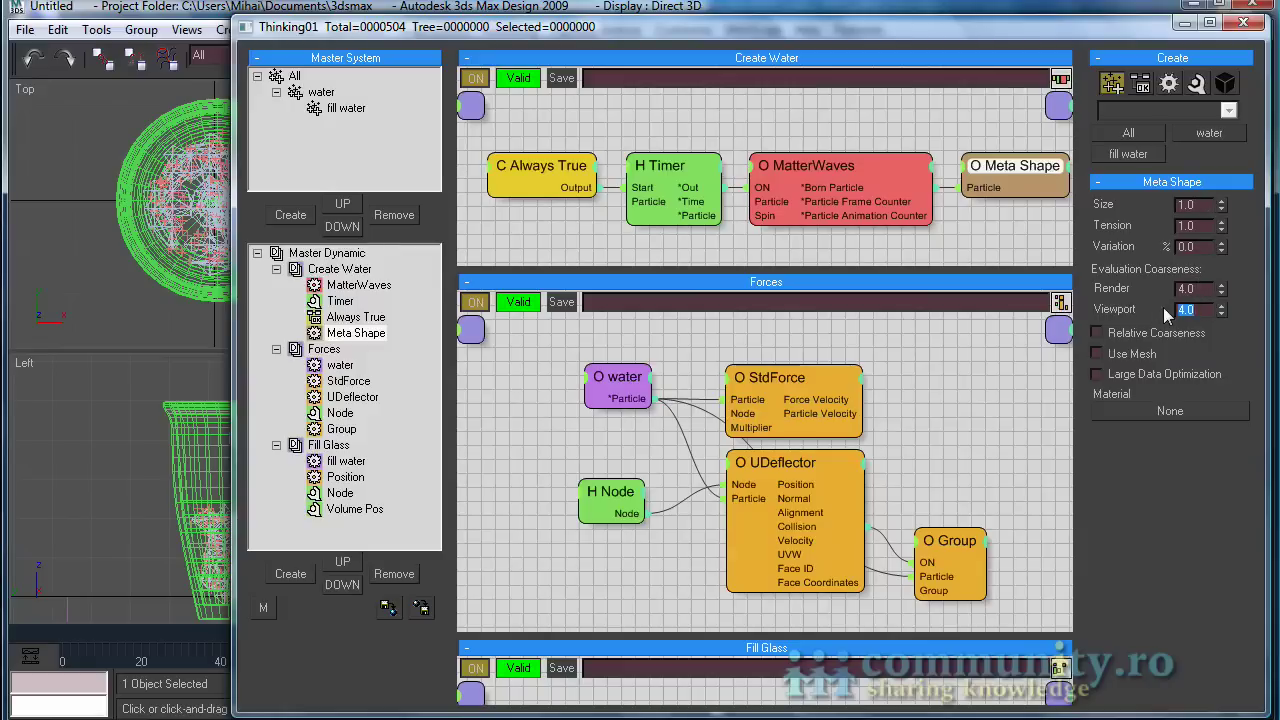
left_click(1205, 203)
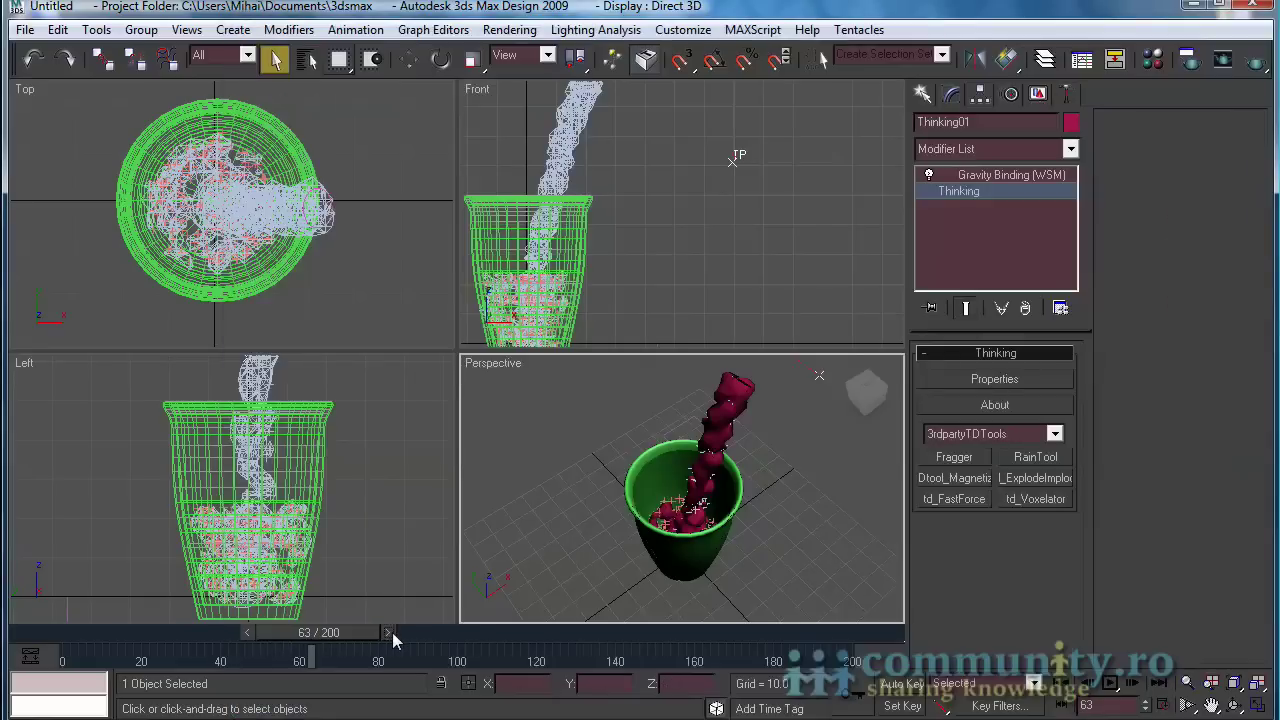
- Advance the animation frame by frame to frame 68 to examine the finer liquid mesh in the glass
left_click(390, 634)
left_click(395, 634)
left_click(396, 633)
left_click(400, 633)
left_click(404, 632)
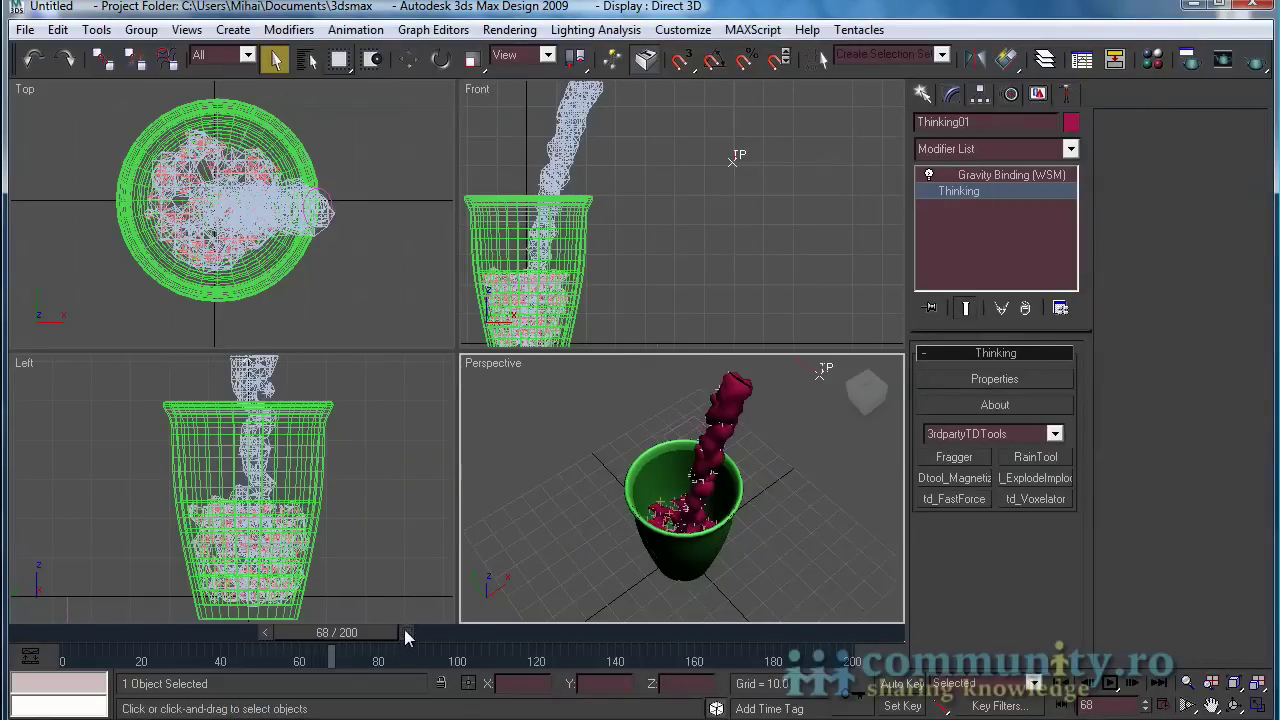
- Assign finalRender stage-1 as the production renderer, look through its settings and close the render setup
left_click(1153, 62)
left_click(855, 127)
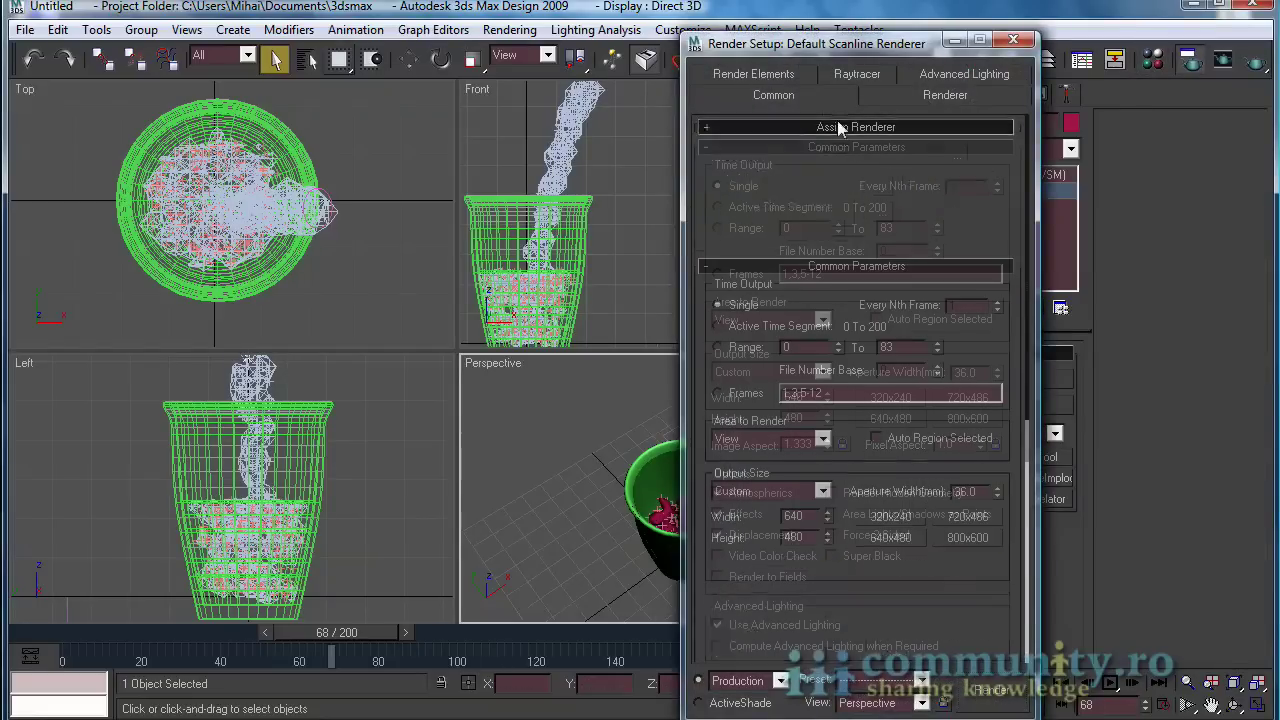
left_click(957, 156)
left_click(850, 255)
left_click(869, 519)
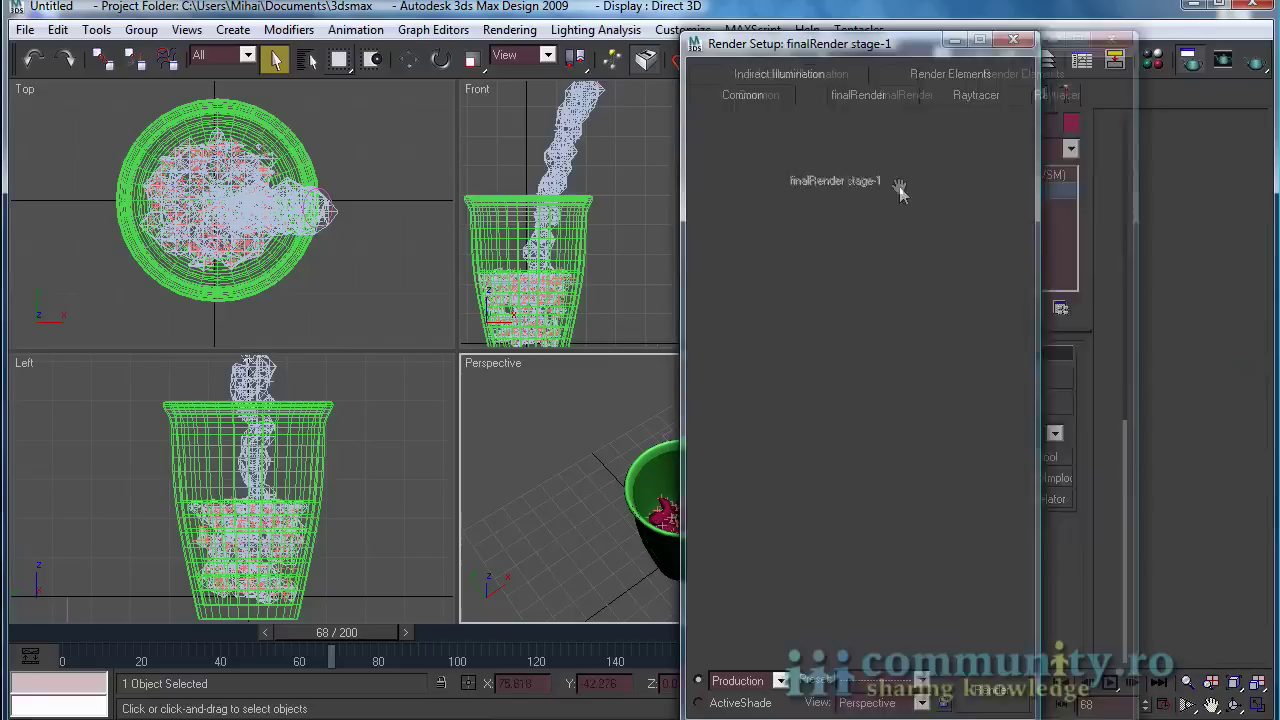
scroll(1080, 436, "down", 3)
left_click(872, 384)
left_click(798, 622)
scroll(1067, 554, "down", 3)
scroll(1067, 554, "up", 4)
left_click(1111, 40)
- Change the water material in the first sample slot to the fR-Advanced type
key("m")
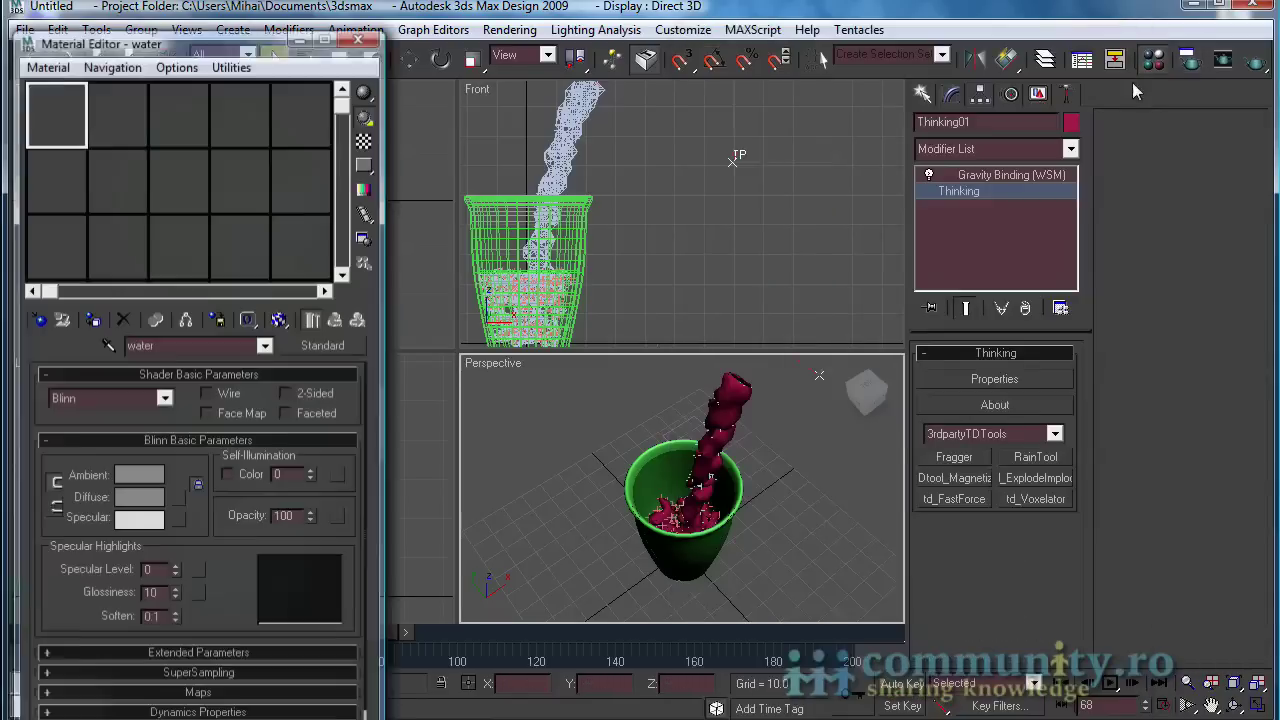
left_click(320, 350)
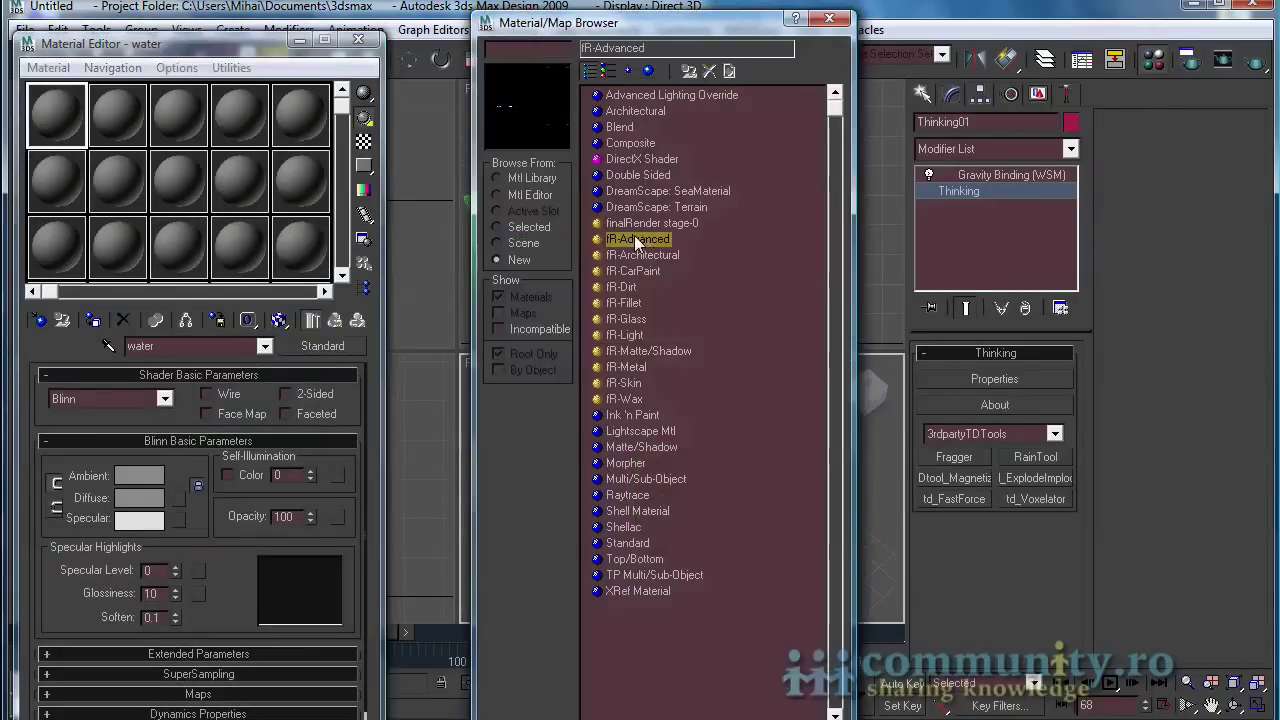
double_click(634, 235)
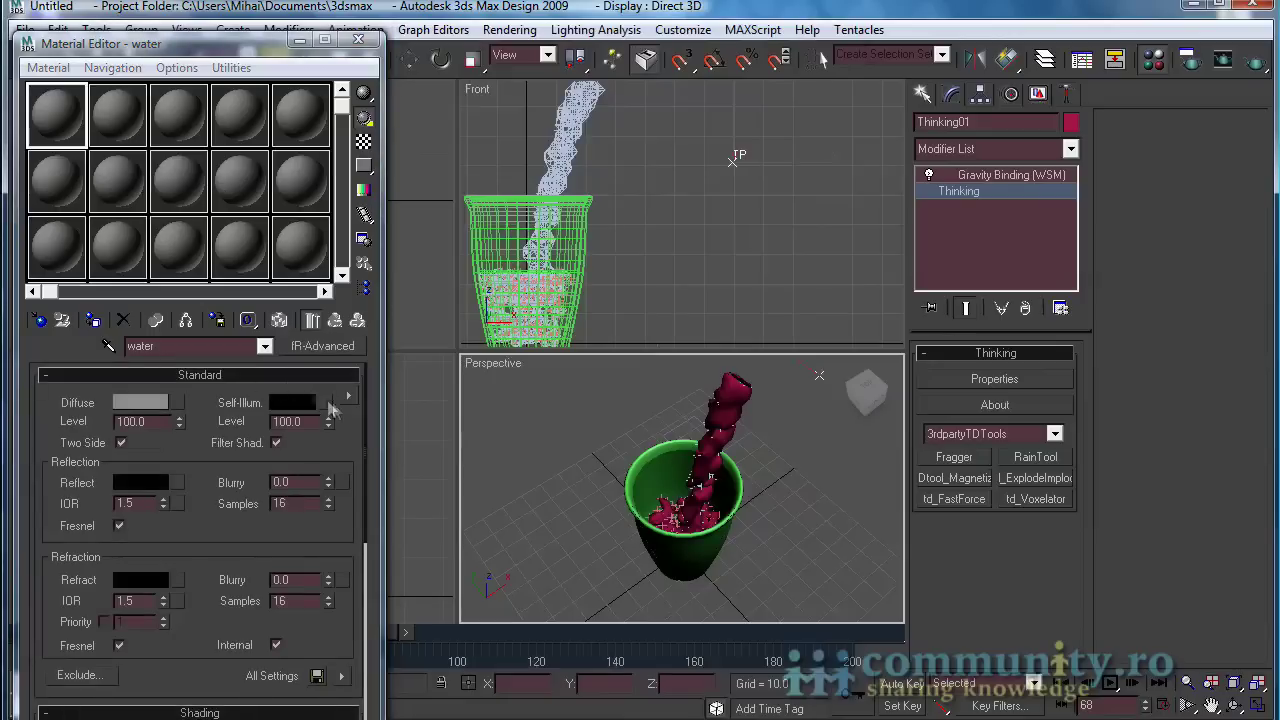
- Set the water material's reflection colour to dark grey and its refraction filter to a light grey-blue
left_click(158, 484)
left_click_drag(499, 236, 498, 263)
left_click(574, 187)
left_click(734, 284)
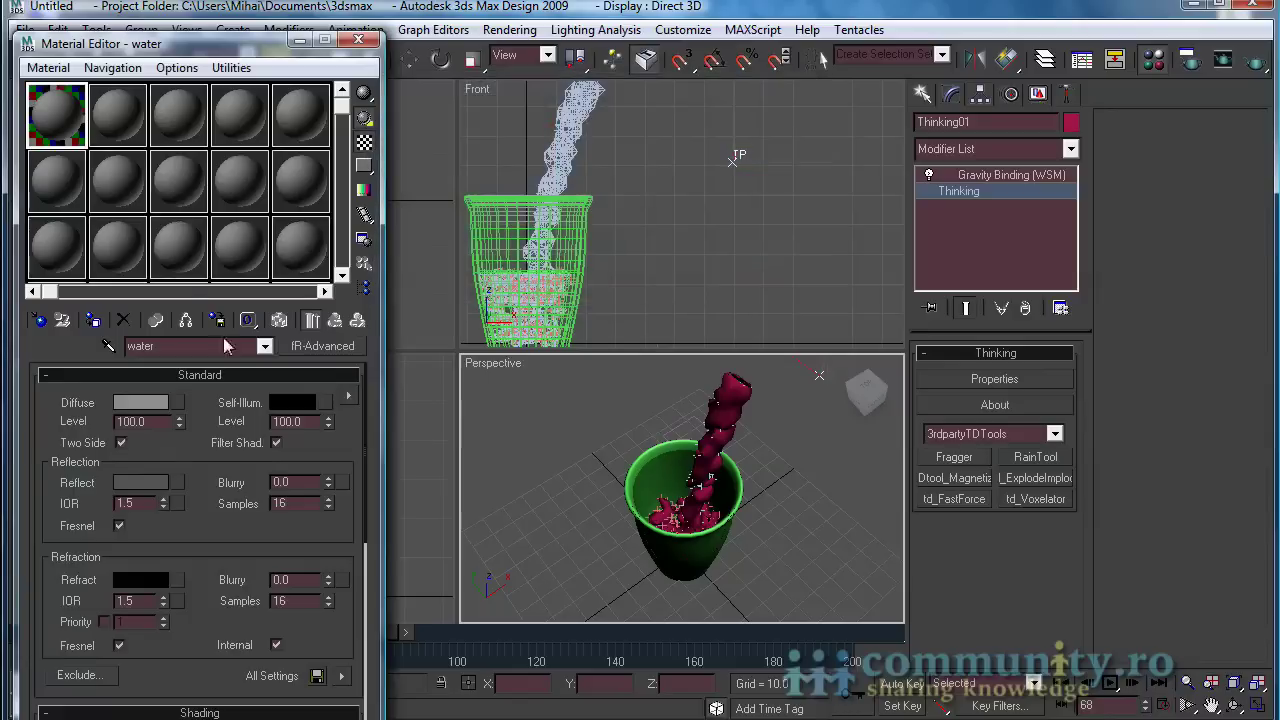
left_click(140, 579)
left_click_drag(505, 244, 506, 231)
left_click_drag(568, 199, 570, 204)
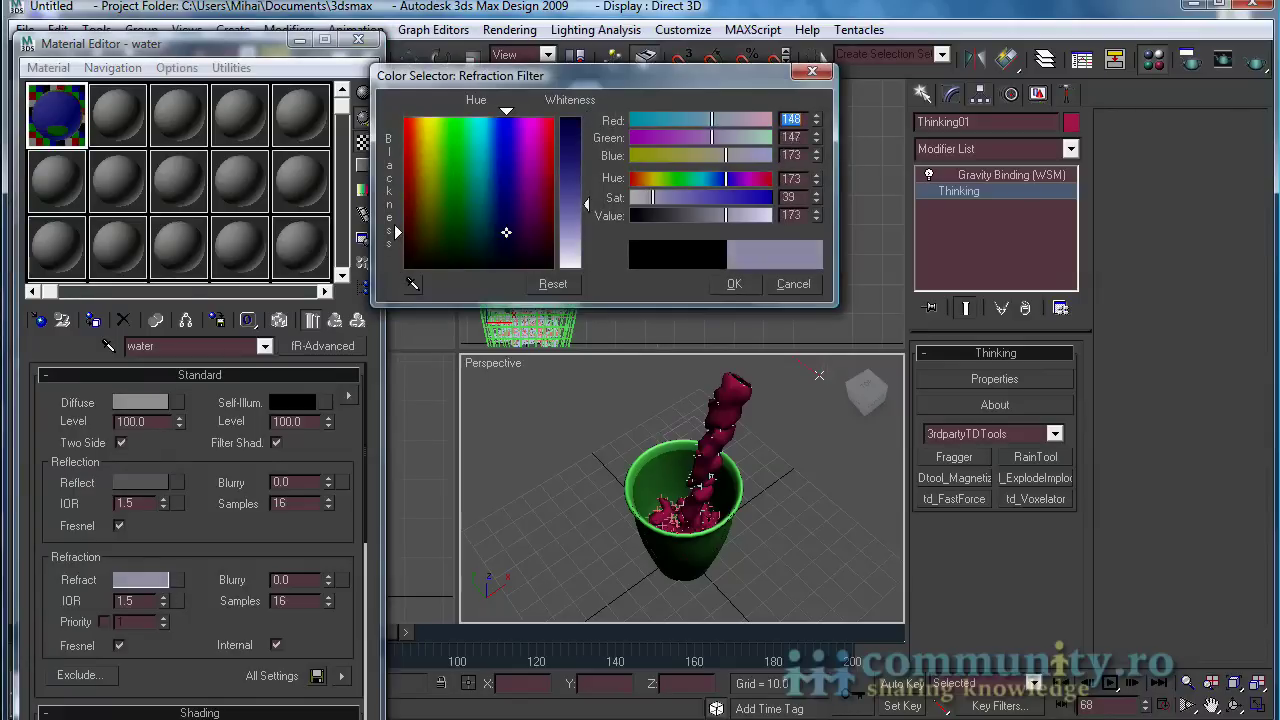
- Assign the water material to the Meta Shape operator as an instance and close the Thinking Particles setup
left_click(1002, 379)
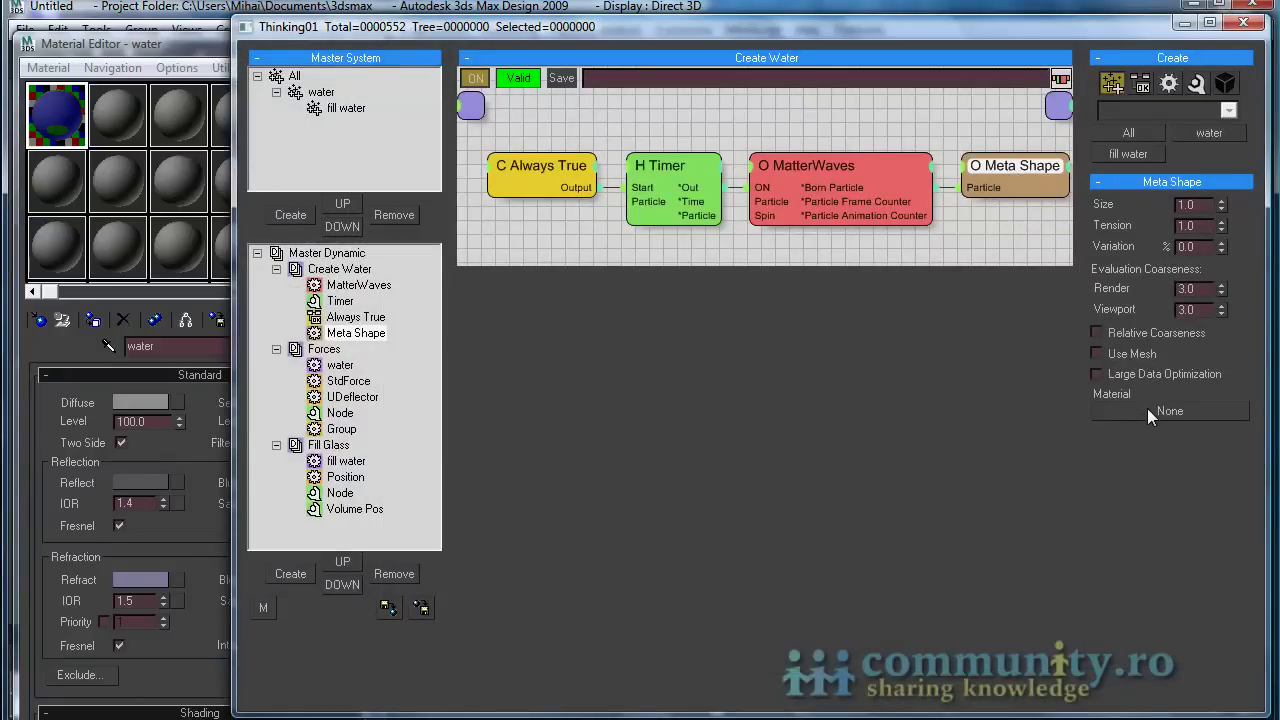
left_click_drag(53, 109, 1177, 416)
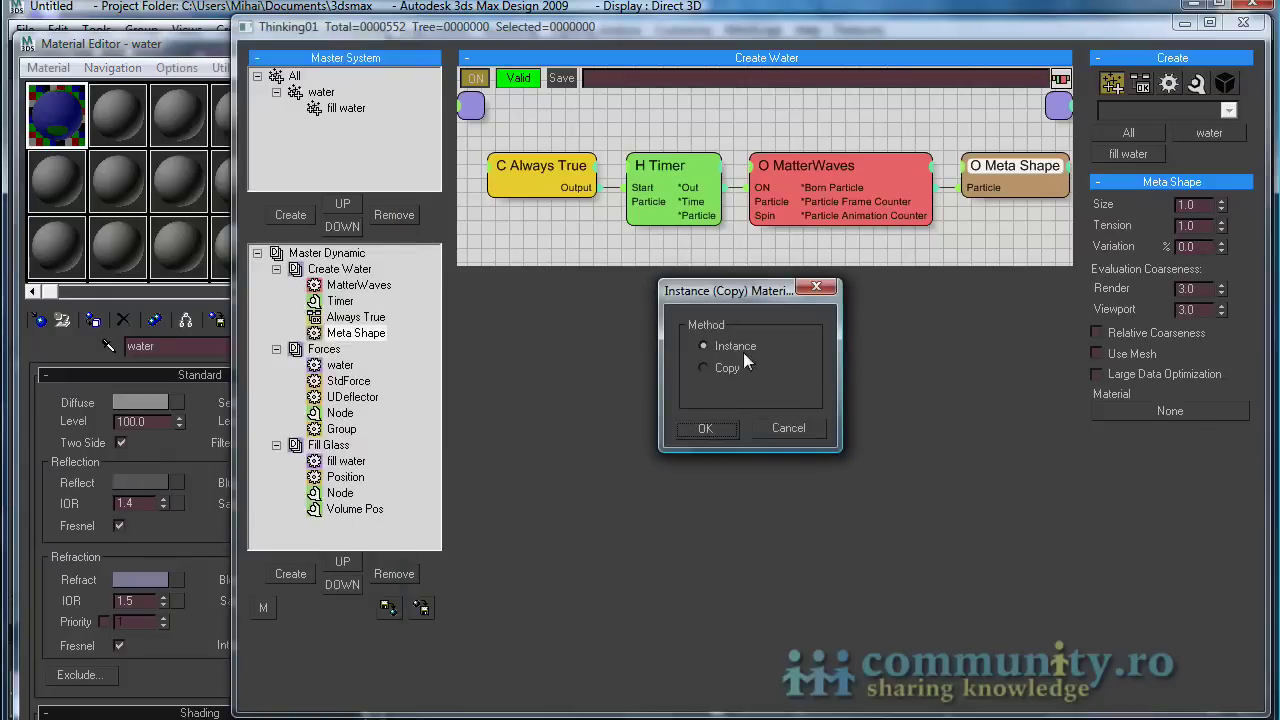
left_click(727, 432)
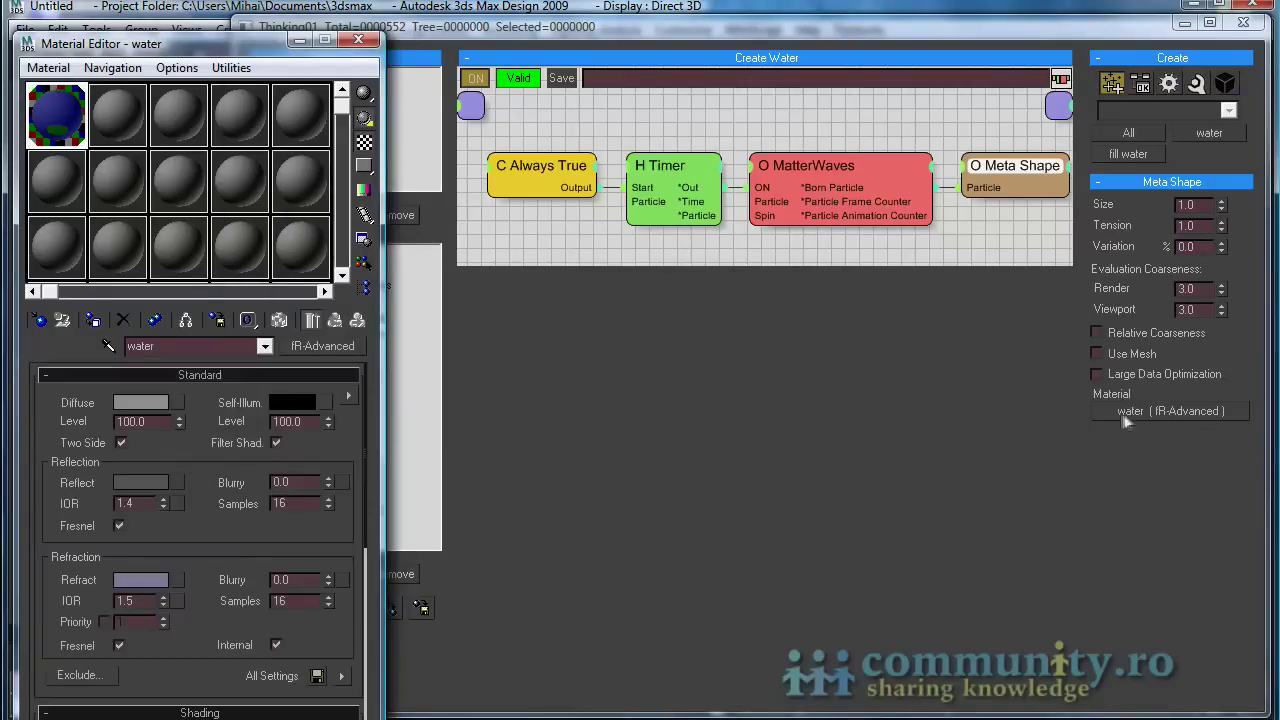
left_click(1243, 21)
- Turn the second sample slot into an fR-Glass material with a dark grey-green diffuse colour
left_click(117, 115)
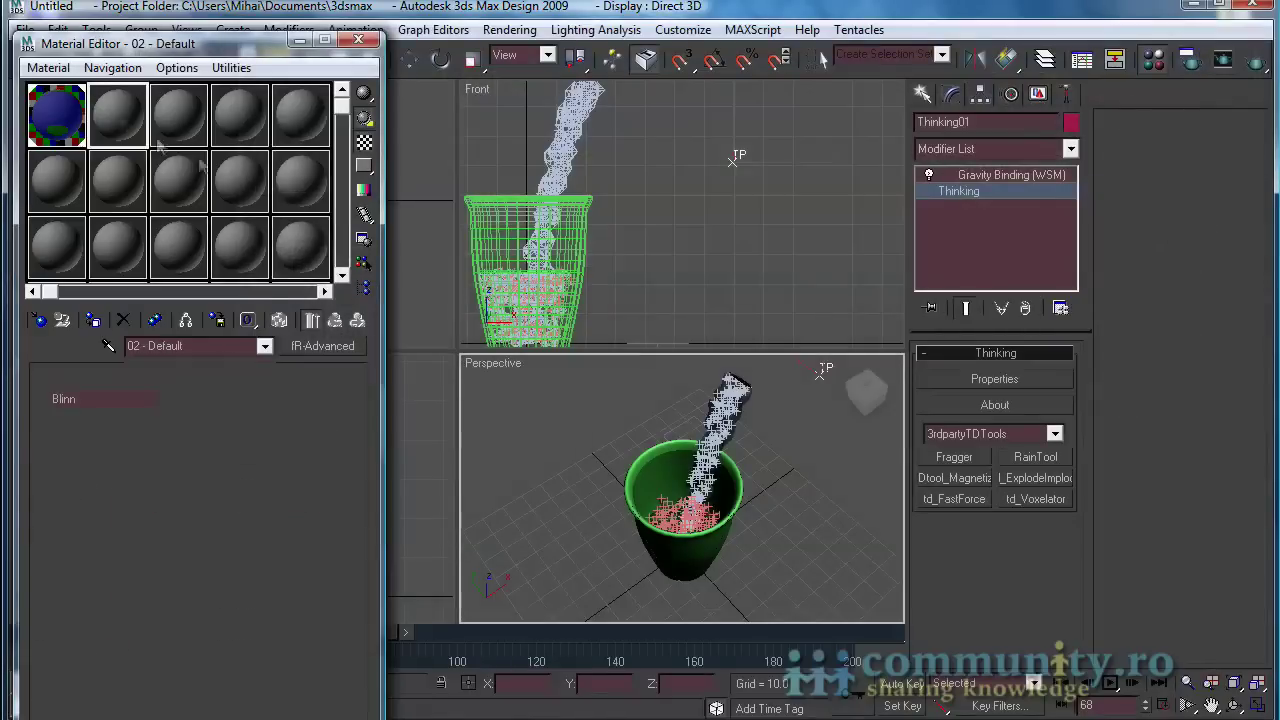
left_click(322, 346)
double_click(625, 318)
left_click(150, 400)
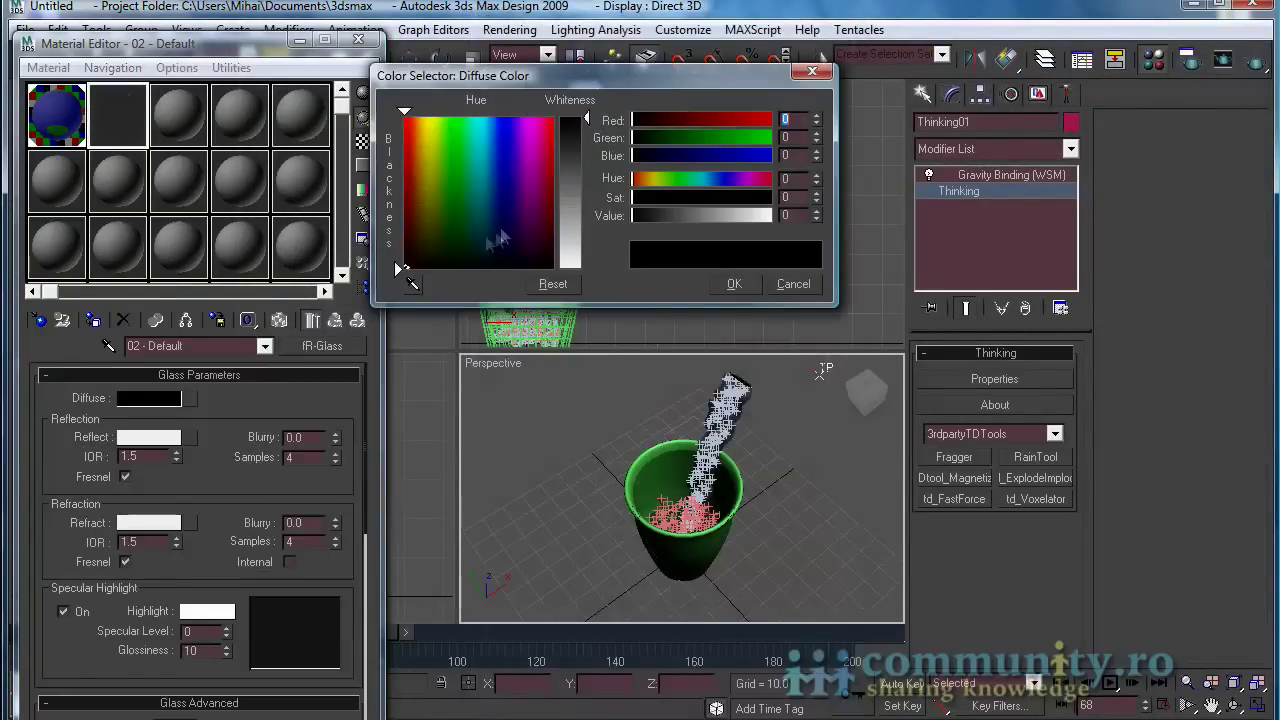
left_click_drag(586, 205, 586, 170)
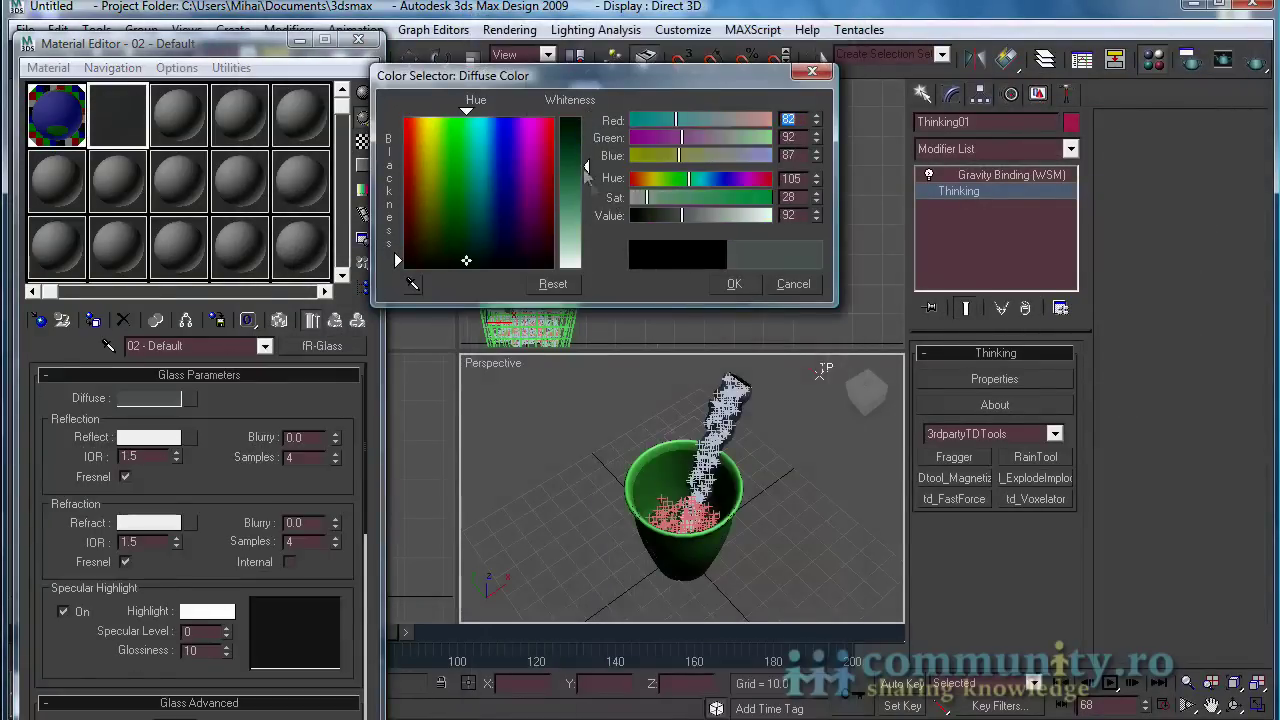
left_click(734, 284)
- Set the glass material's reflection and refraction colours to light grey and assign the material to the glass
left_click(364, 142)
left_click(146, 440)
left_click(534, 251)
left_click_drag(582, 258, 582, 215)
left_click(734, 284)
left_click(150, 523)
left_click_drag(716, 215, 680, 215)
left_click(734, 284)
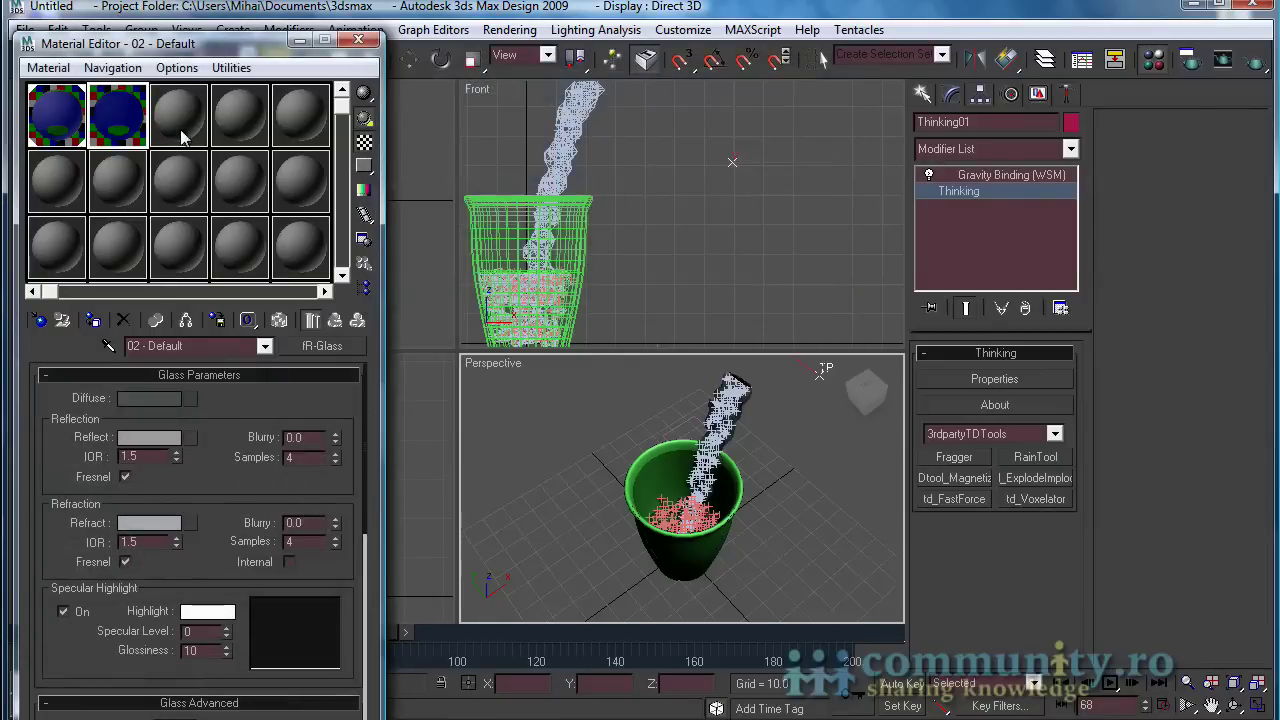
left_click_drag(112, 118, 643, 486)
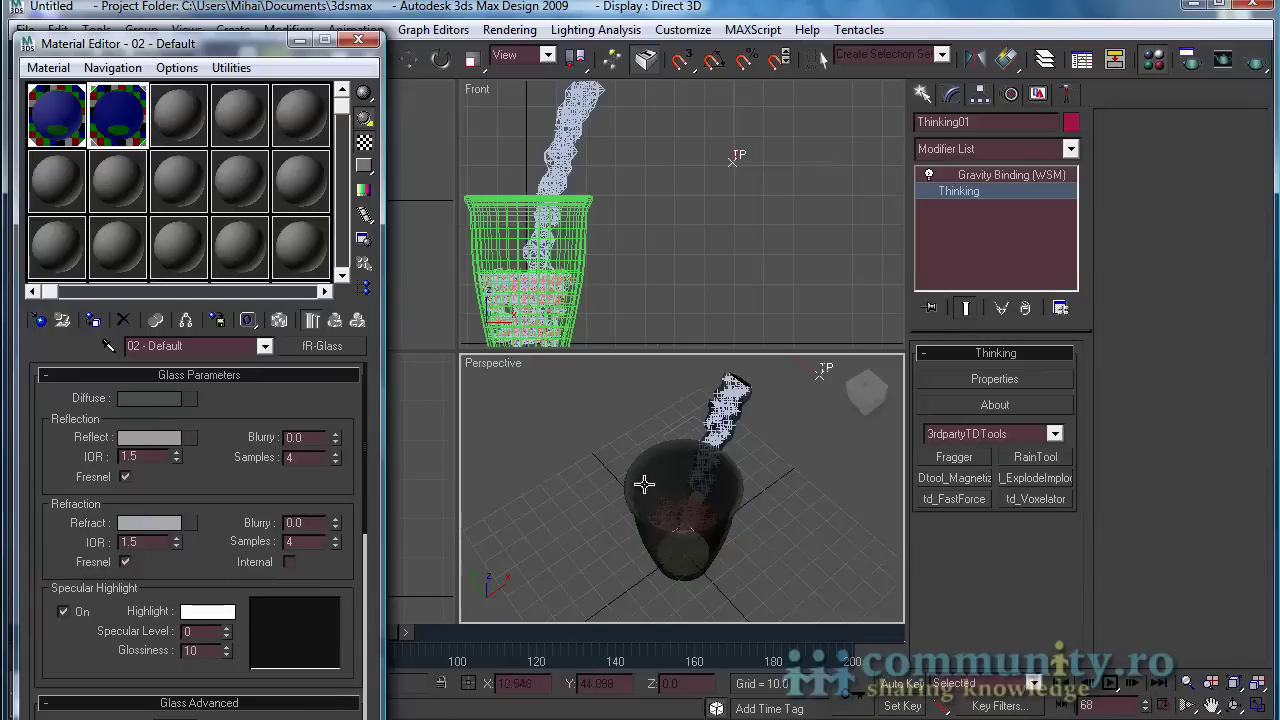
left_click(358, 39)
- Create a ground plane about 137 by 139 units under the glass and change its colour to white
left_click(923, 93)
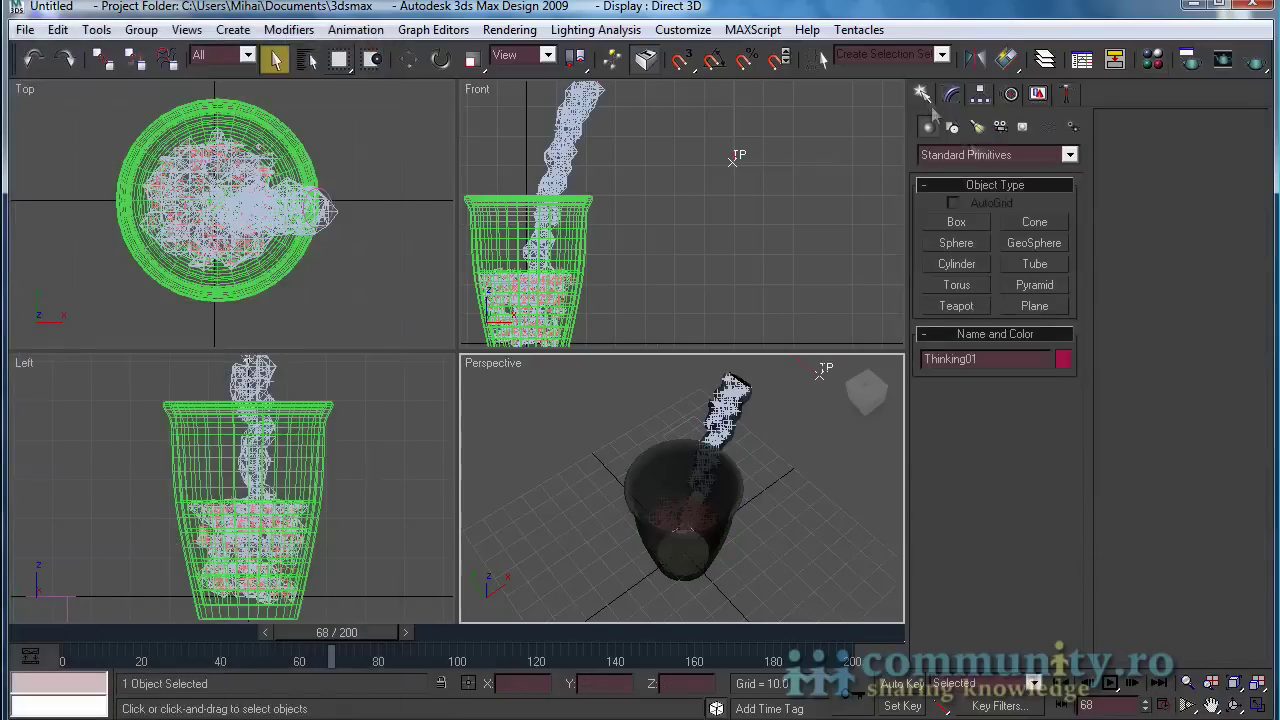
left_click(1034, 306)
left_click_drag(478, 525, 917, 564)
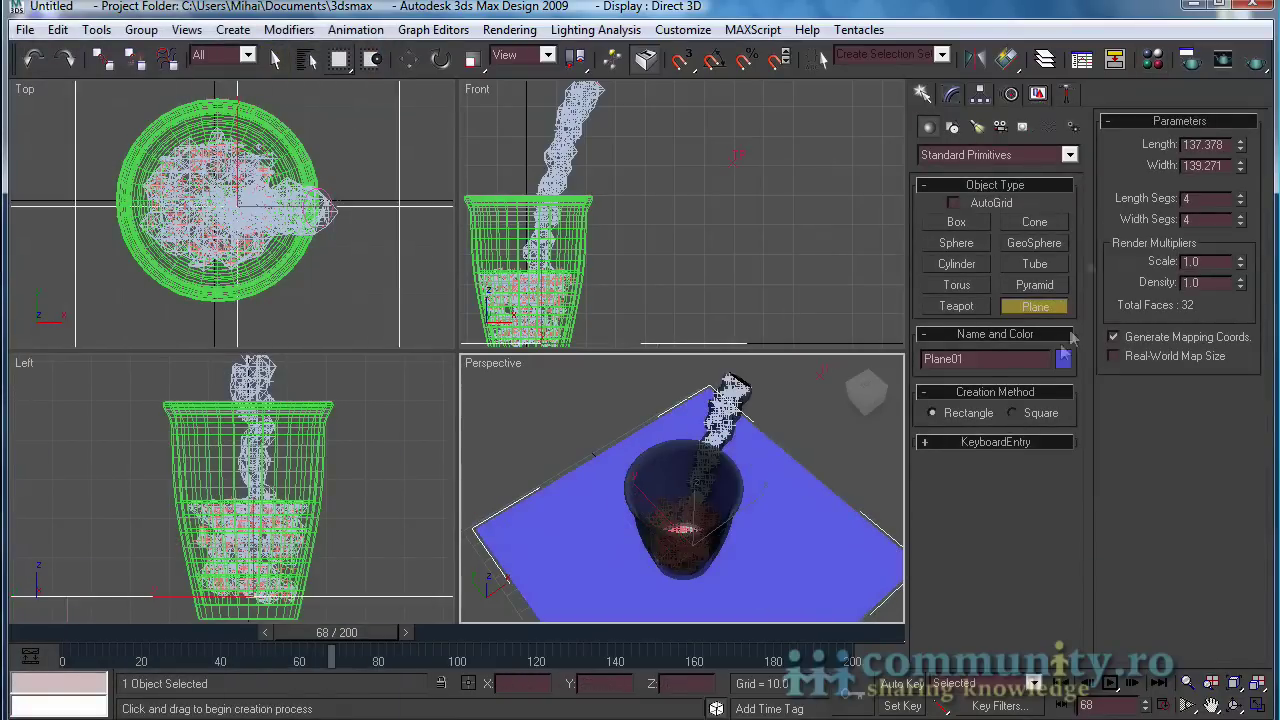
left_click(1063, 356)
left_click(817, 411)
left_click(745, 475)
- Scale the ground plane up until it covers the whole background of the Perspective view
left_click(275, 59)
left_click(472, 59)
left_click_drag(694, 545, 645, 290)
left_click(410, 58)
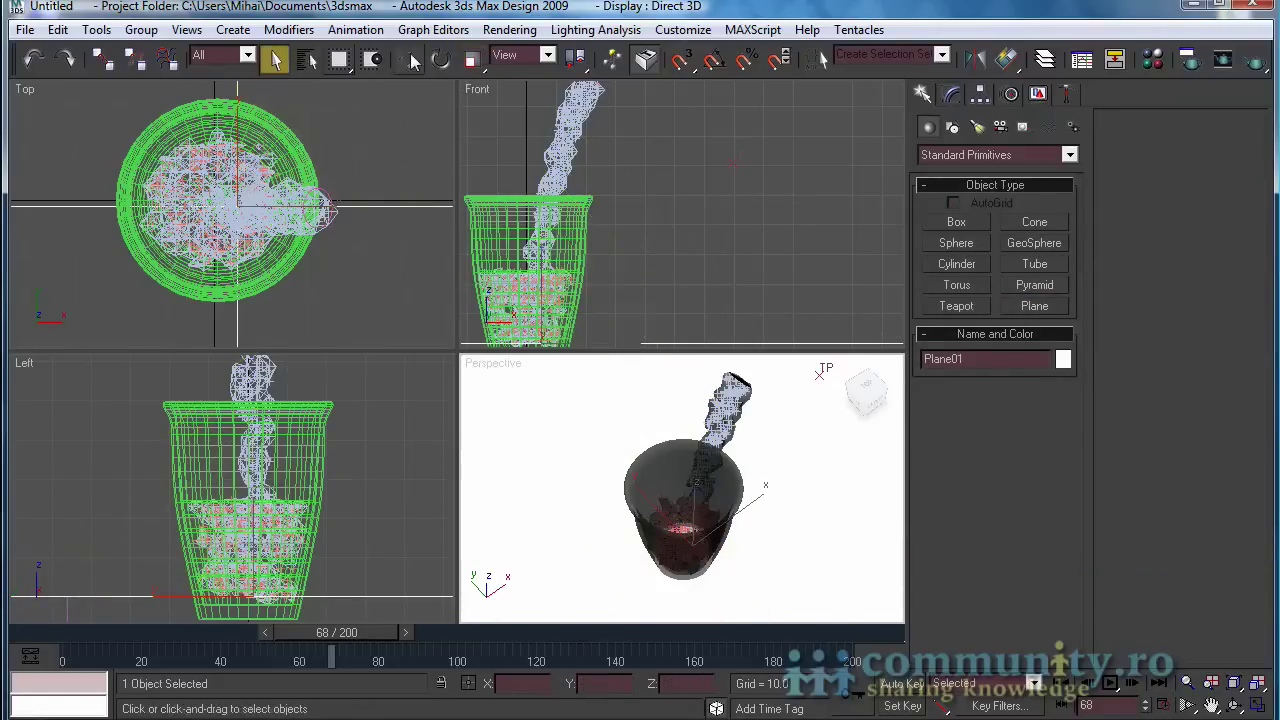
key("q")
- Maximise the Perspective view with the glass framed larger and render the current frame
right_click(666, 363)
left_click(1257, 706)
left_click(1255, 62)
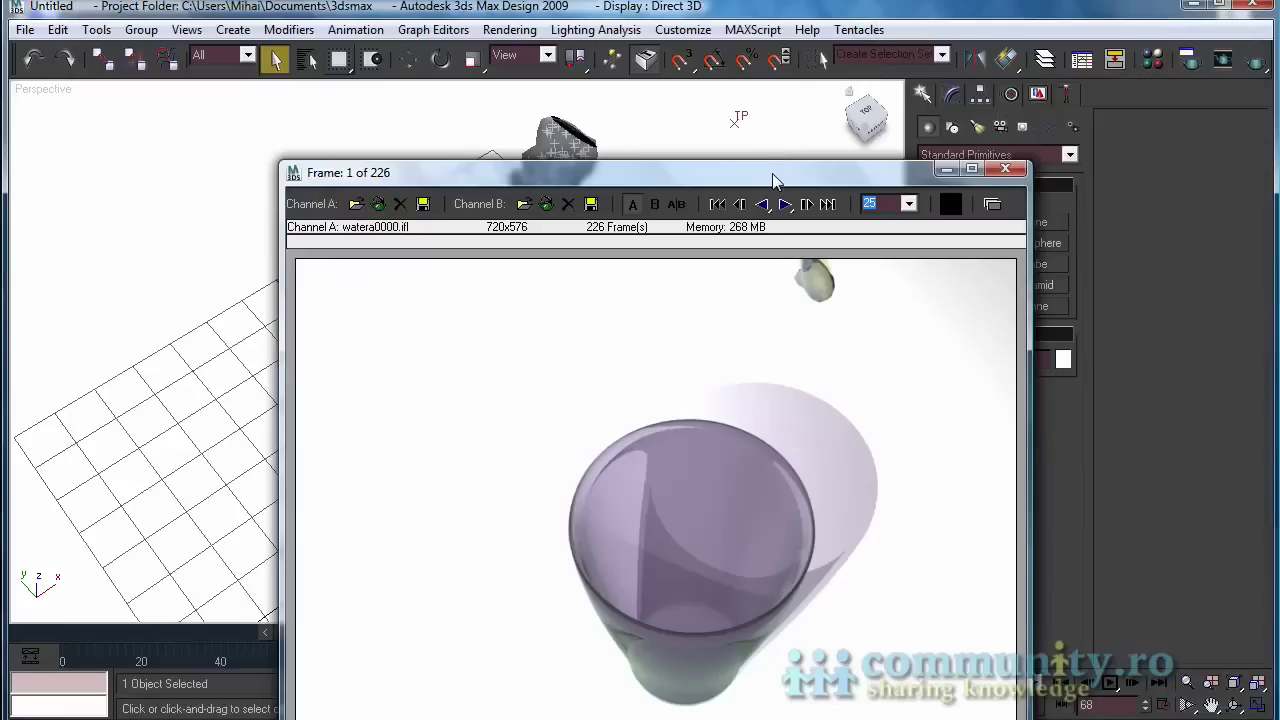
- Play the rendered watera0000.ifl sequence to review the water pouring into the glass, and close the player
left_click_drag(776, 168, 750, 18)
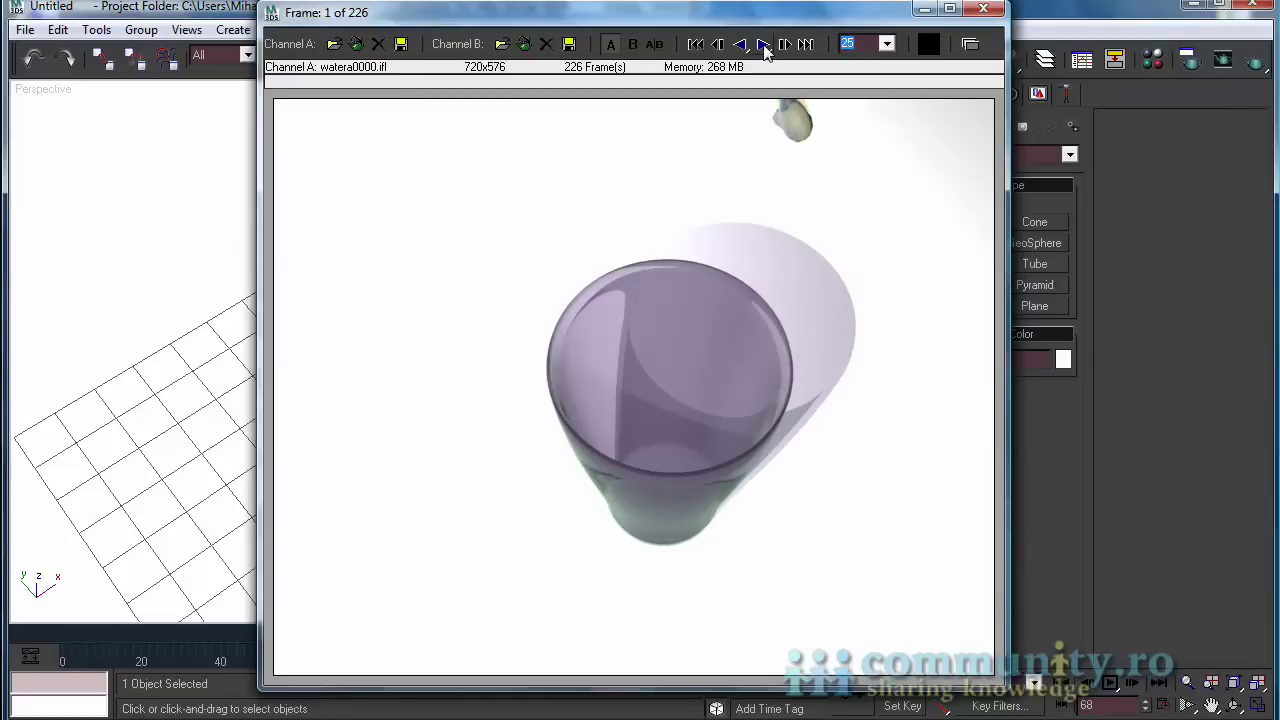
left_click(764, 45)
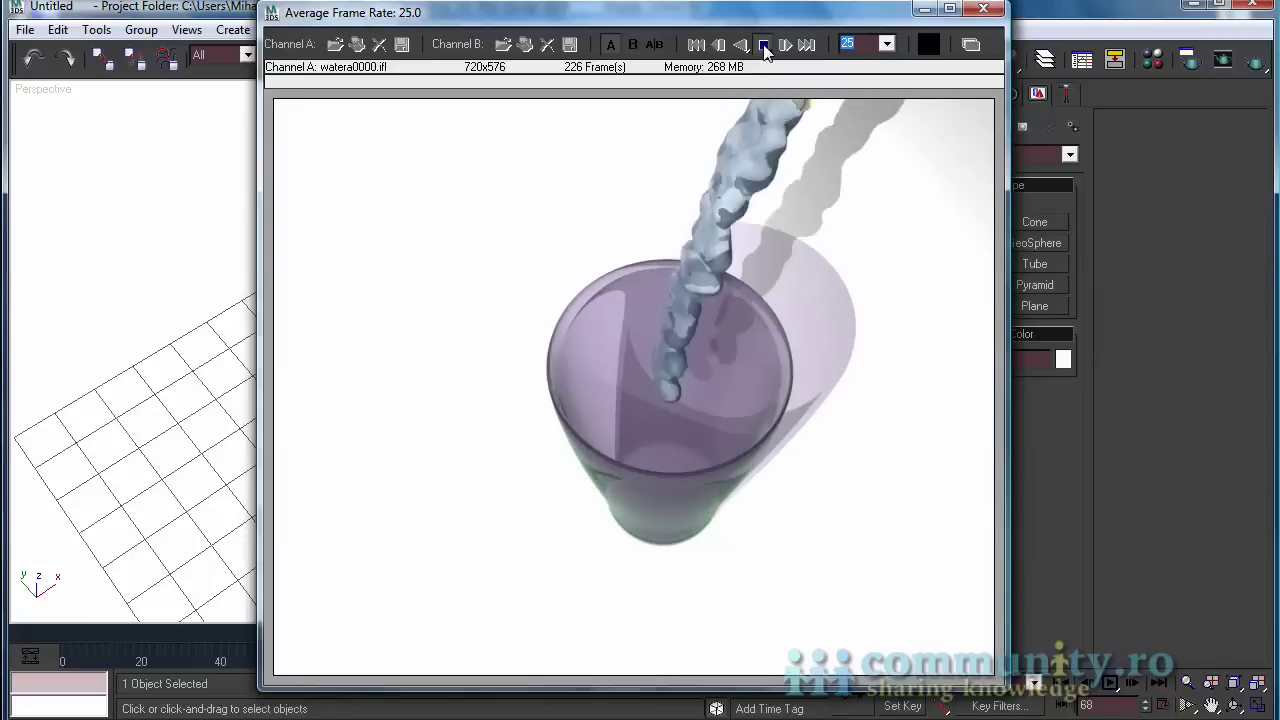
left_click(984, 11)
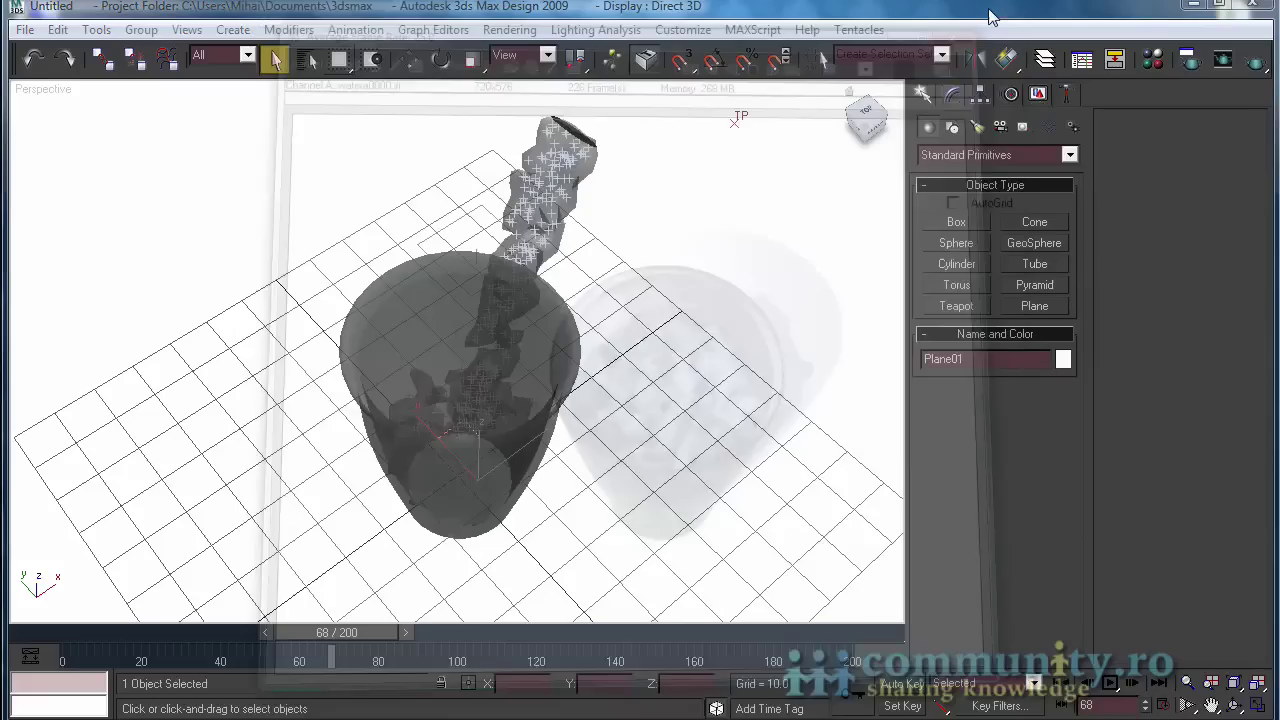